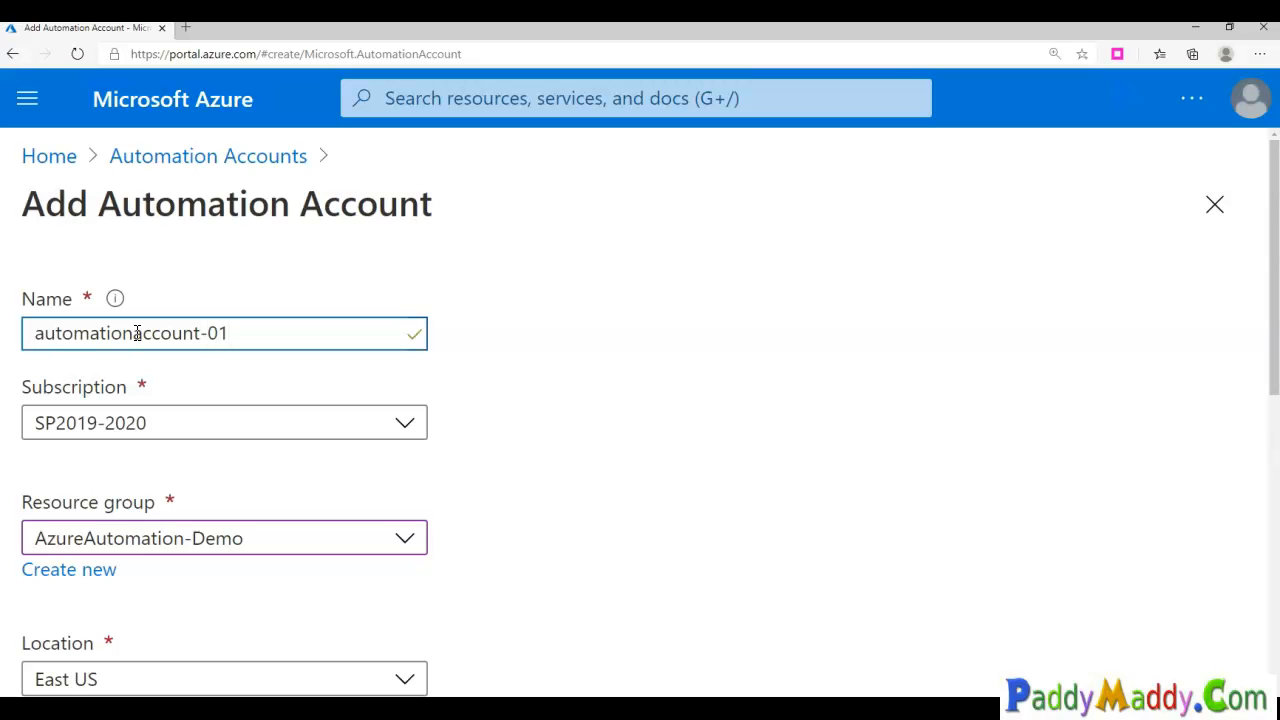
Step: Review the new automation account's location and Create Azure Run As account setting, and open the documentation on permissions for Run As accounts
{"action": "scroll", "coordinate": [280, 503], "scroll_direction": "down", "scroll_amount": 1}
{"action": "left_click", "coordinate": [238, 432]}
{"action": "scroll", "coordinate": [214, 515], "scroll_direction": "down", "scroll_amount": 2}
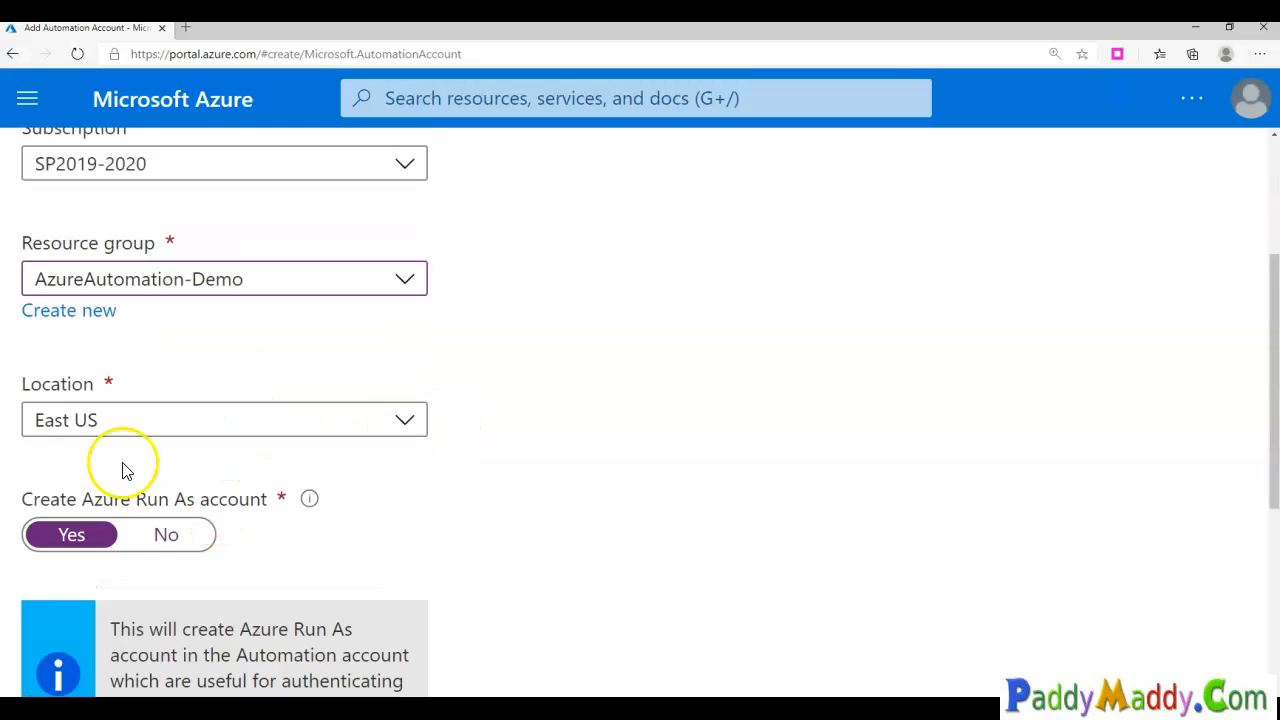
{"action": "left_click", "coordinate": [113, 446]}
{"action": "scroll", "coordinate": [105, 458], "scroll_direction": "down", "scroll_amount": 1}
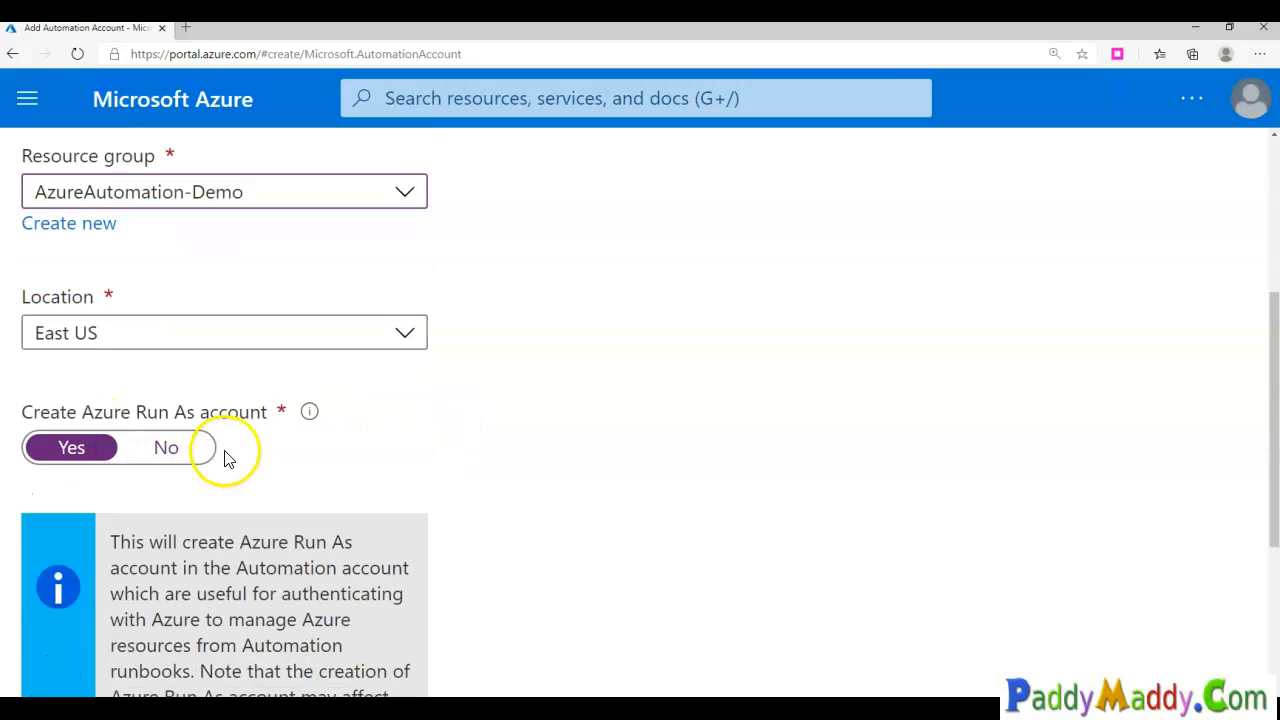
{"action": "mouse_move", "coordinate": [308, 414]}
{"action": "left_click_drag", "start_coordinate": [369, 329], "coordinate": [678, 328]}
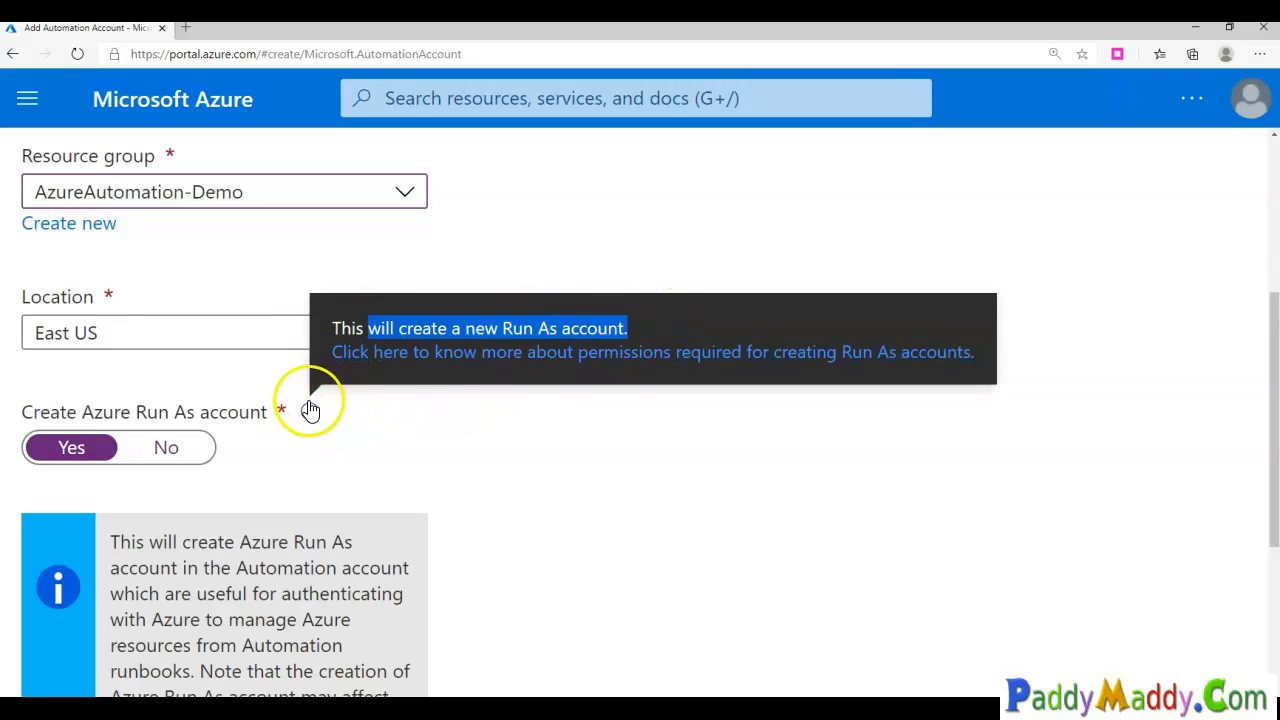
{"action": "left_click", "coordinate": [712, 362]}
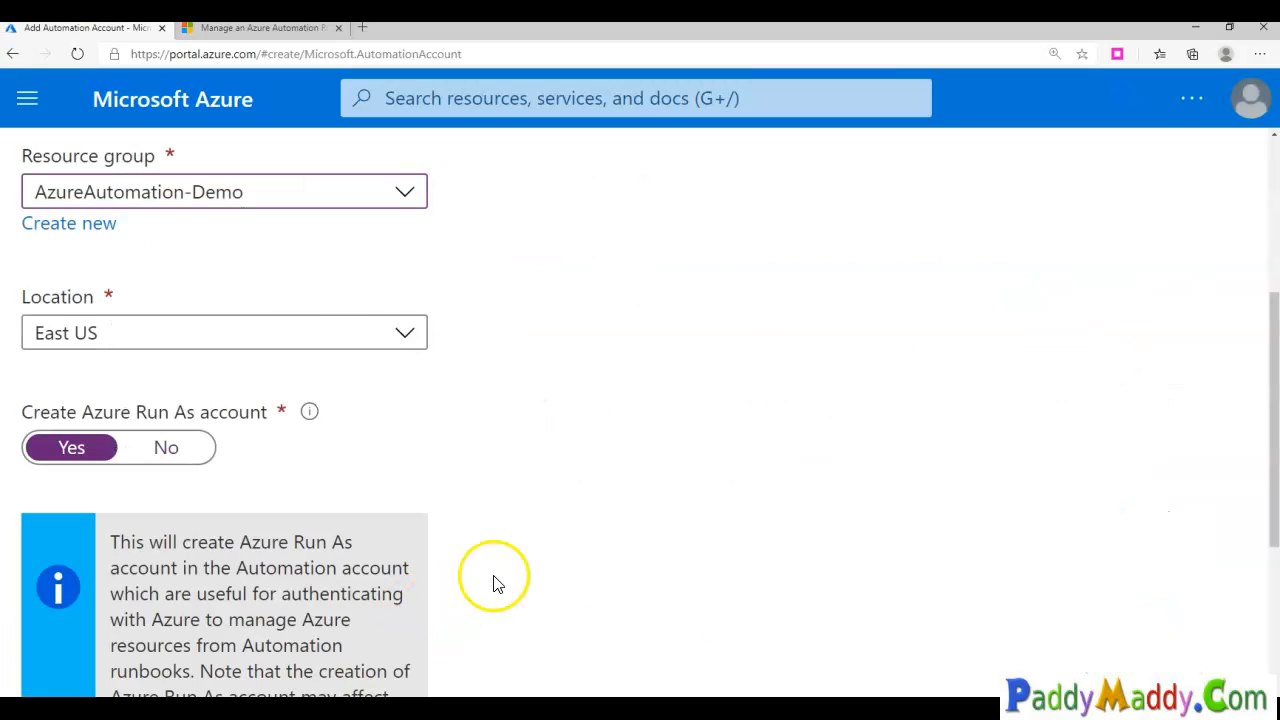
Step: Create the automation account automationaccount-01 with the Azure Run As account enabled, and close the permissions documentation
{"action": "scroll", "coordinate": [500, 582], "scroll_direction": "up", "scroll_amount": 4}
{"action": "scroll", "coordinate": [530, 556], "scroll_direction": "down", "scroll_amount": 5}
{"action": "scroll", "coordinate": [507, 612], "scroll_direction": "down", "scroll_amount": 3}
{"action": "left_click", "coordinate": [105, 663]}
{"action": "left_click", "coordinate": [340, 28]}
Step: Refresh the Automation Accounts list and open automationaccount-01
{"action": "scroll", "coordinate": [620, 463], "scroll_direction": "down", "scroll_amount": 3}
{"action": "scroll", "coordinate": [631, 517], "scroll_direction": "up", "scroll_amount": 4}
{"action": "scroll", "coordinate": [631, 494], "scroll_direction": "down", "scroll_amount": 1}
{"action": "scroll", "coordinate": [633, 483], "scroll_direction": "down", "scroll_amount": 3}
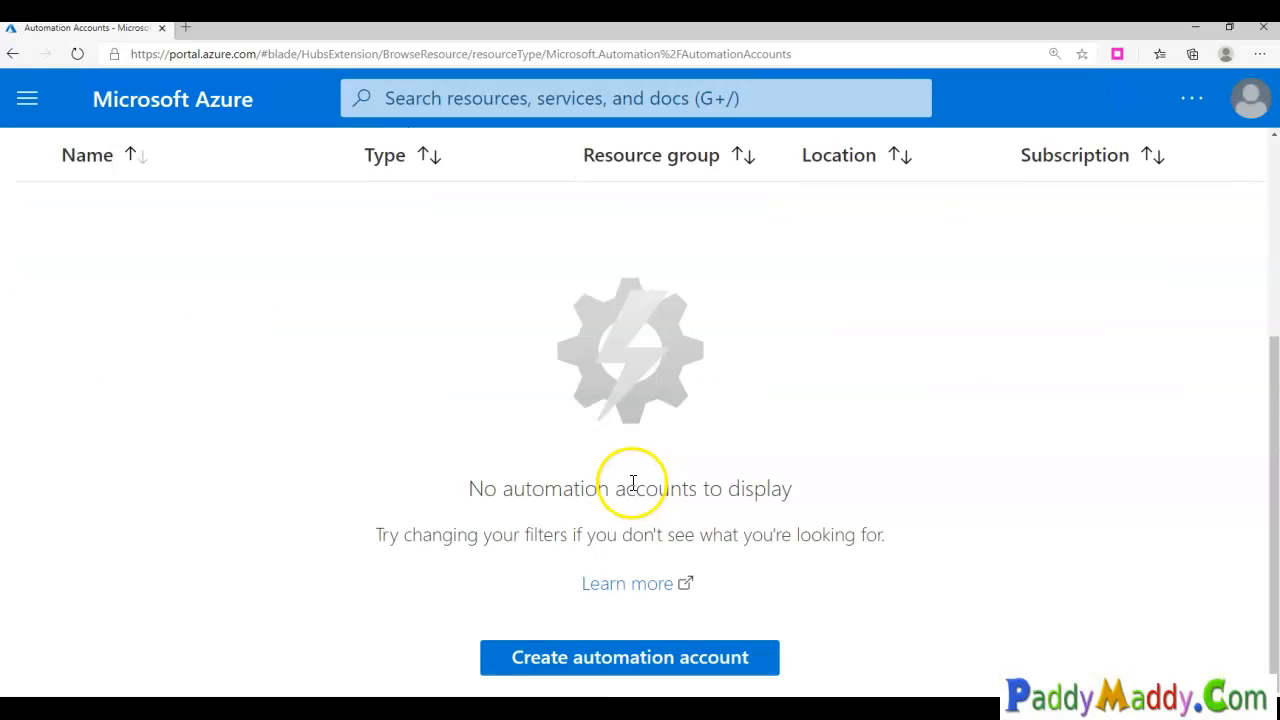
{"action": "scroll", "coordinate": [633, 483], "scroll_direction": "up", "scroll_amount": 3}
{"action": "left_click", "coordinate": [339, 292]}
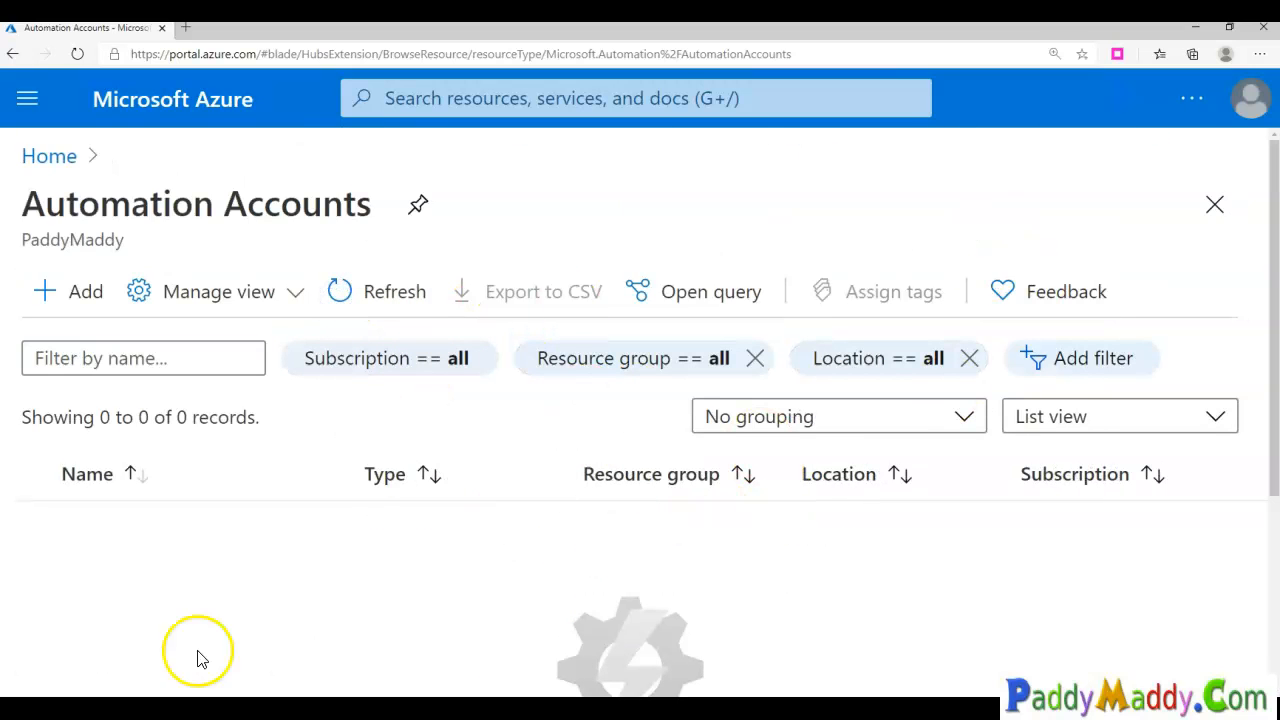
{"action": "key", "text": "ctrl+minus"}
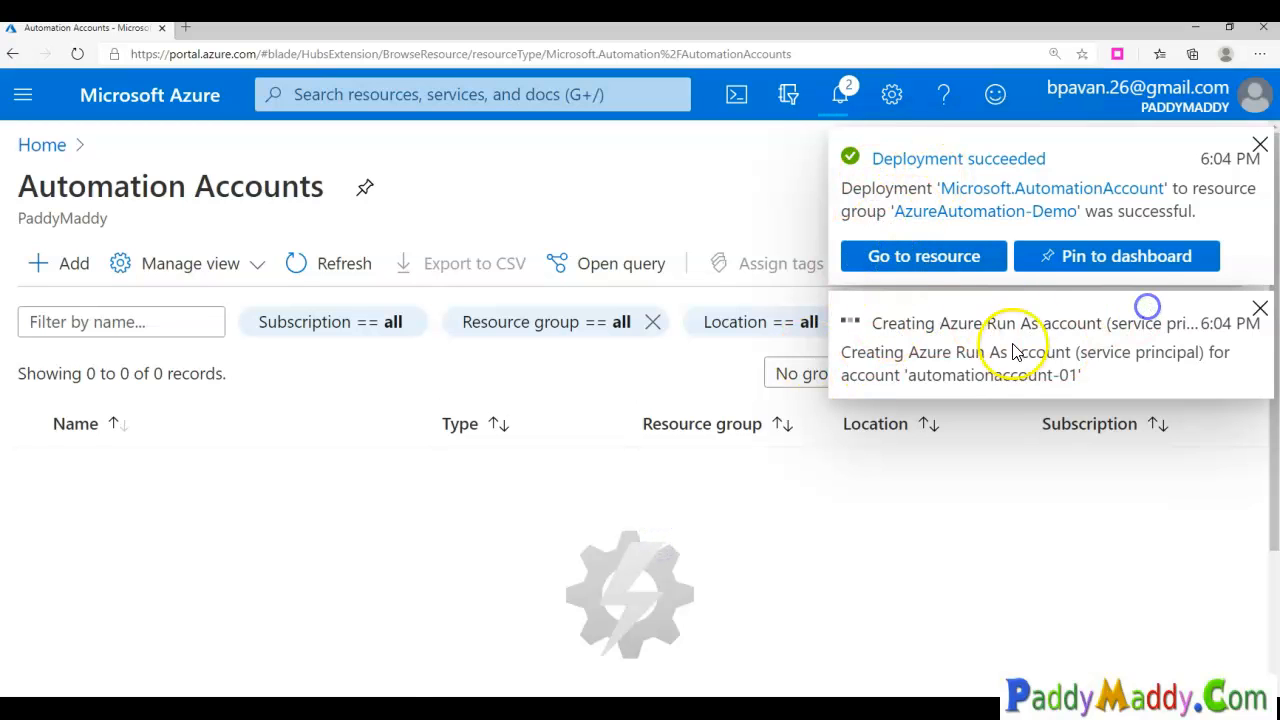
{"action": "left_click", "coordinate": [298, 264]}
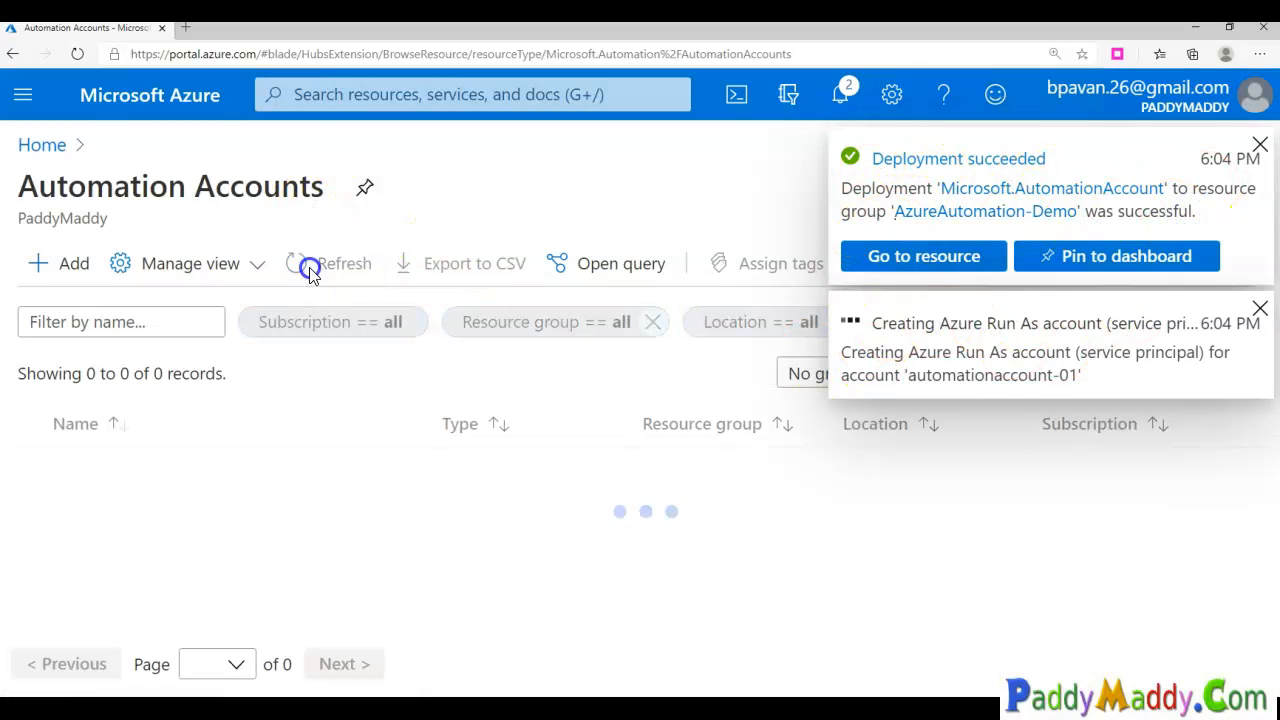
{"action": "left_click", "coordinate": [78, 57]}
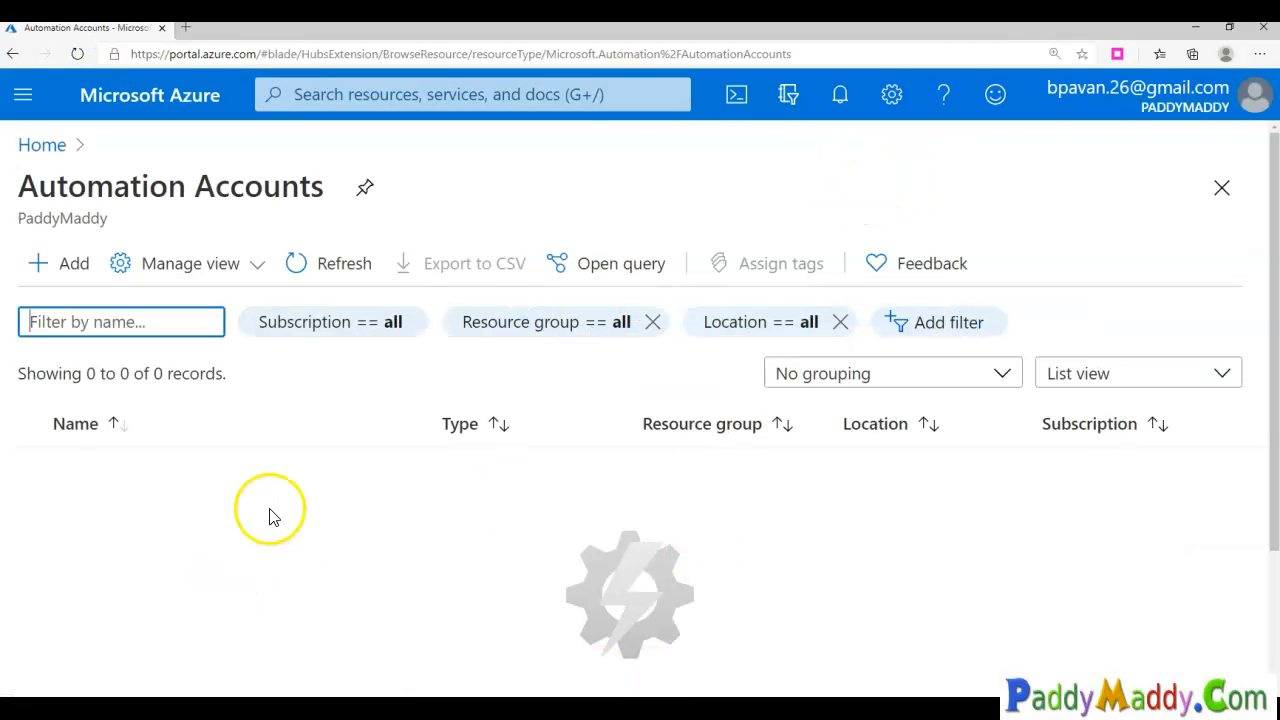
{"action": "left_click", "coordinate": [298, 263]}
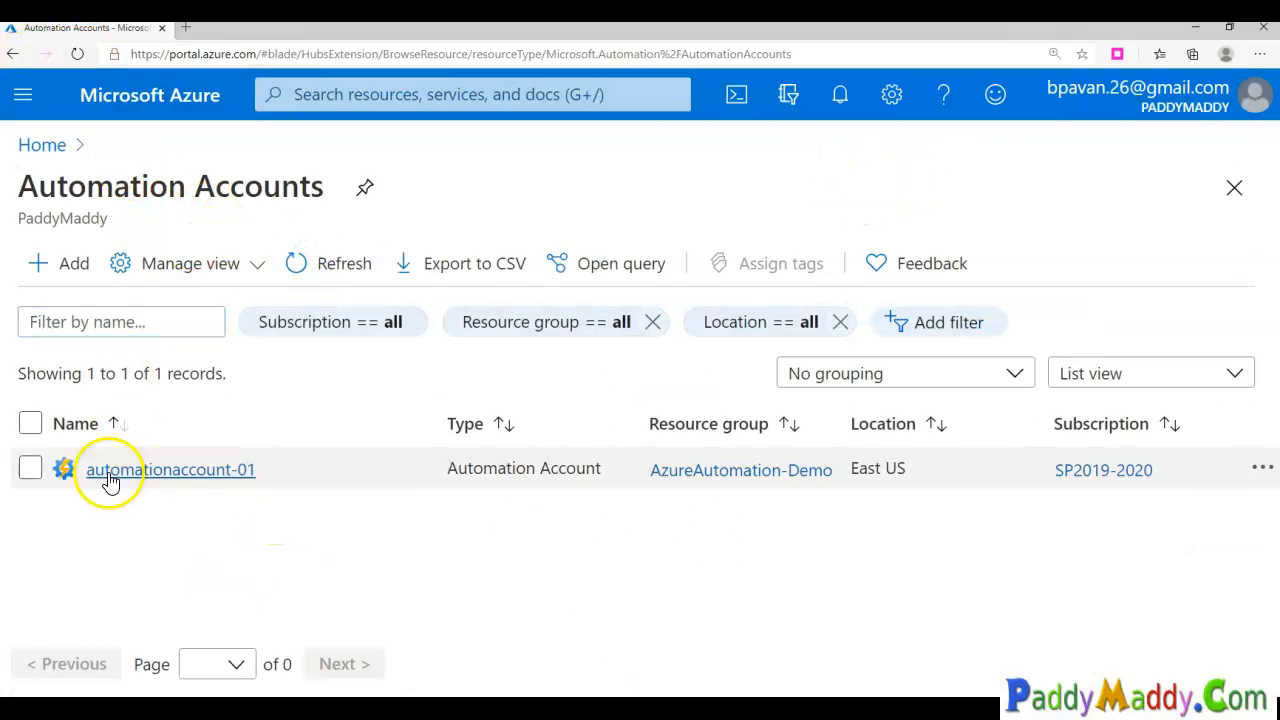
{"action": "left_click", "coordinate": [165, 485]}
Step: View the Credentials and Properties pages of automationaccount-01
{"action": "scroll", "coordinate": [285, 458], "scroll_direction": "down", "scroll_amount": 2}
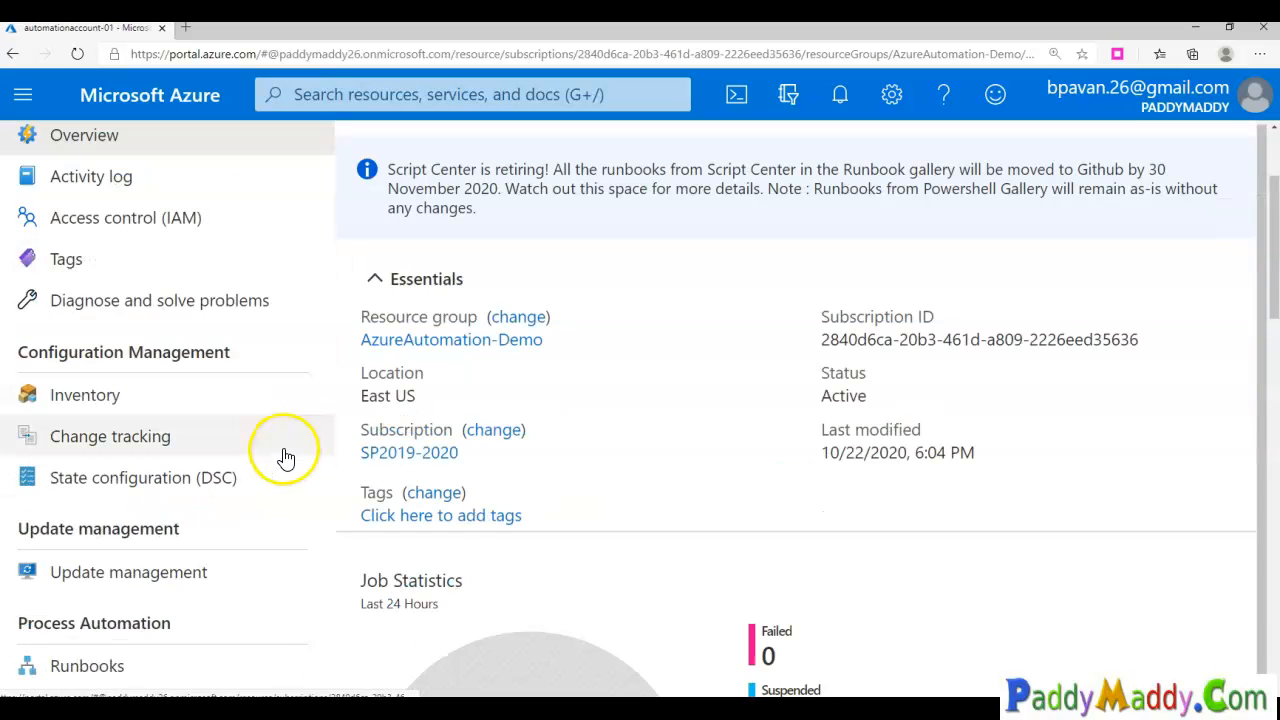
{"action": "scroll", "coordinate": [285, 453], "scroll_direction": "down", "scroll_amount": 7}
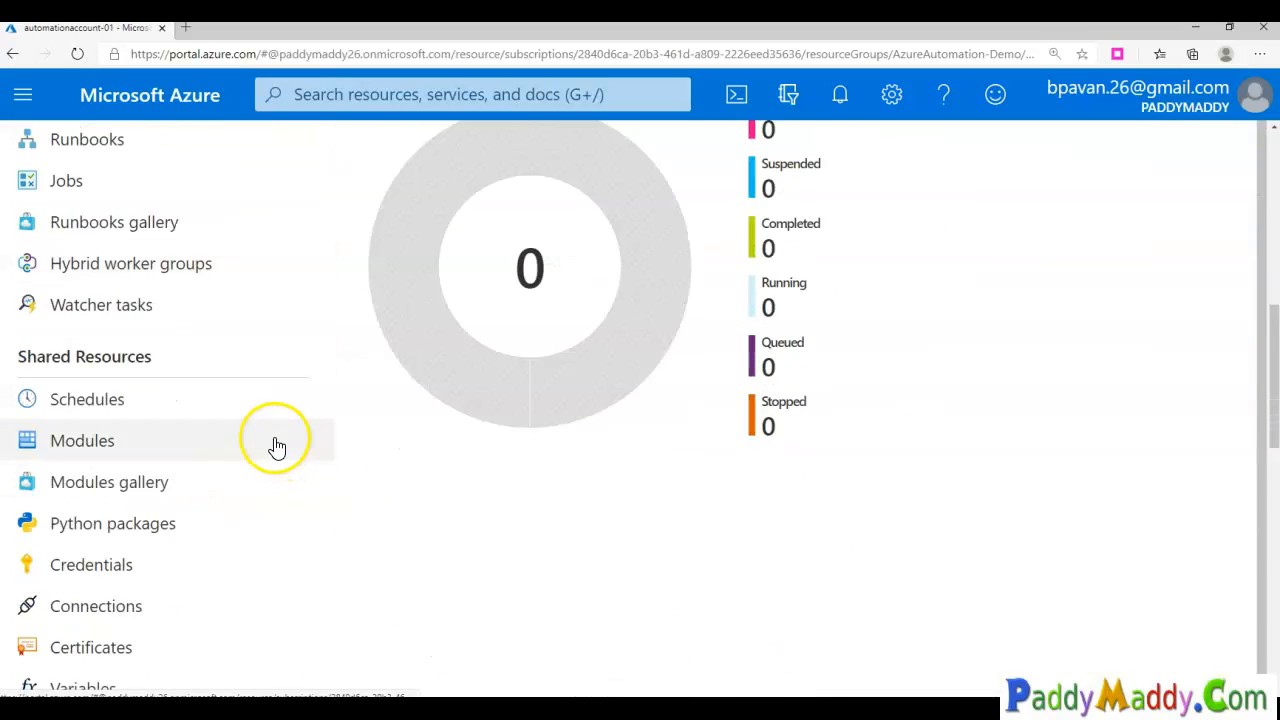
{"action": "left_click", "coordinate": [129, 395]}
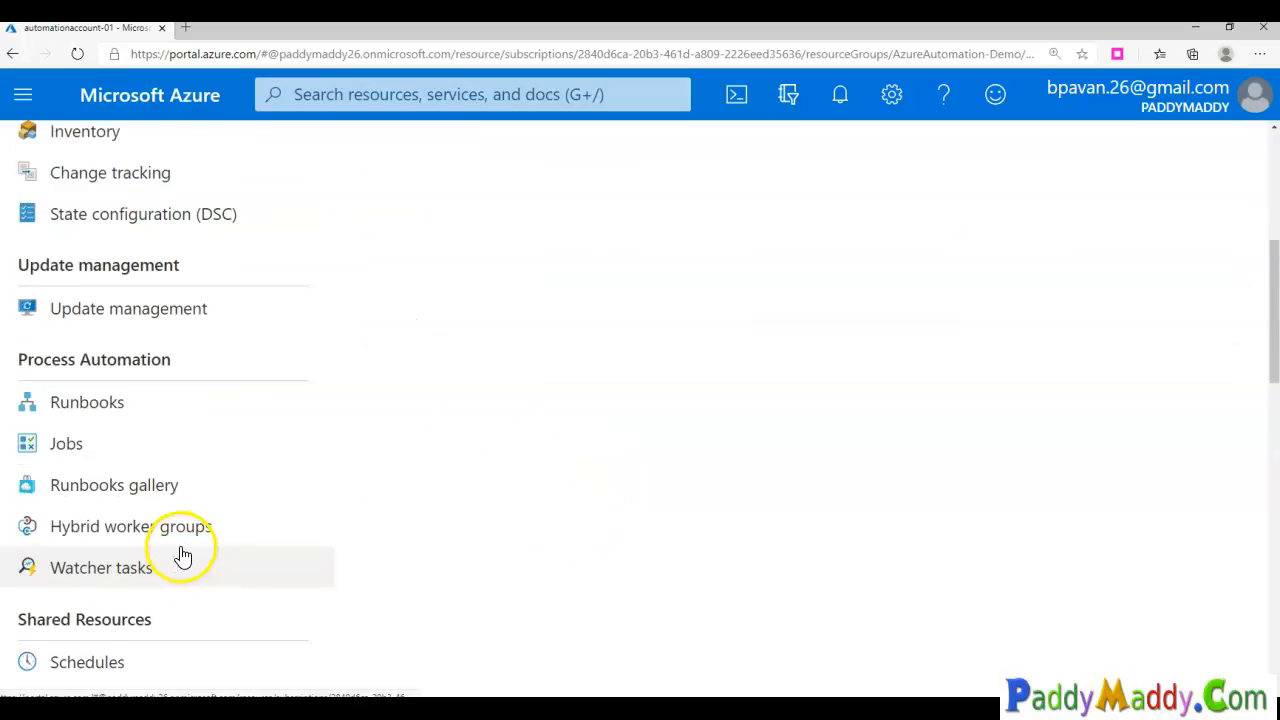
{"action": "scroll", "coordinate": [183, 555], "scroll_direction": "down", "scroll_amount": 10}
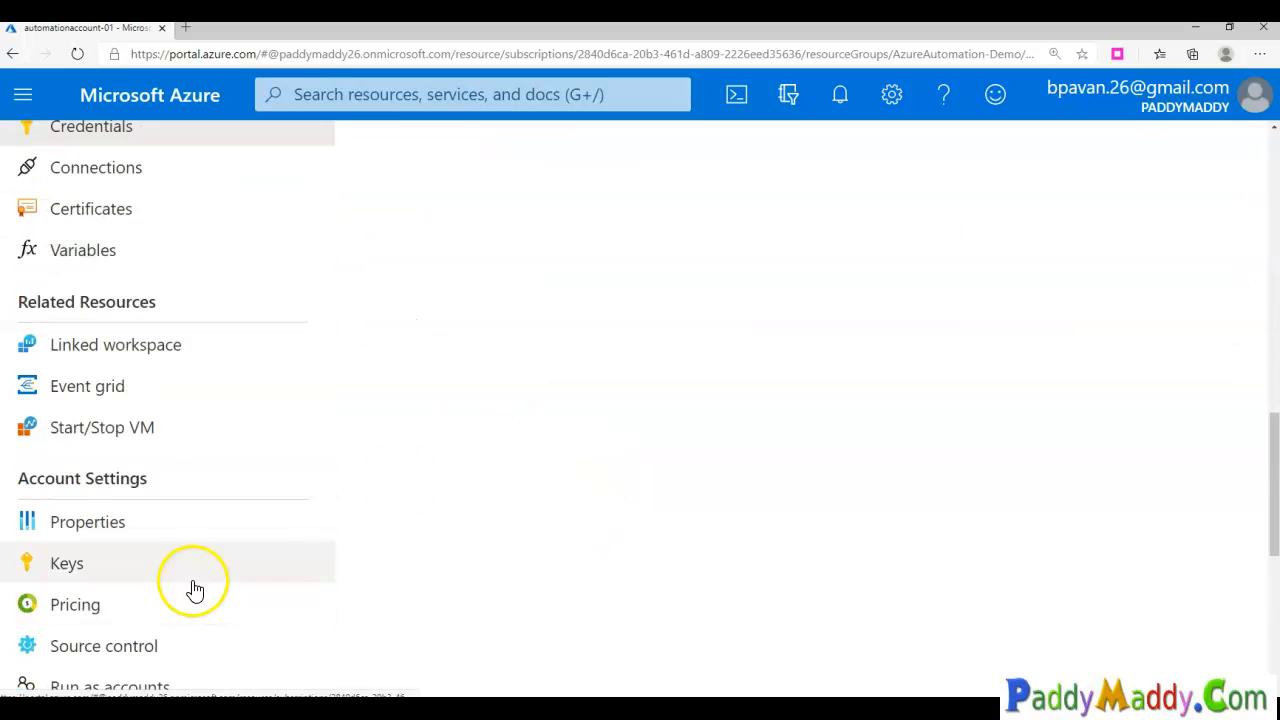
{"action": "scroll", "coordinate": [191, 586], "scroll_direction": "up", "scroll_amount": 1}
{"action": "left_click", "coordinate": [106, 357]}
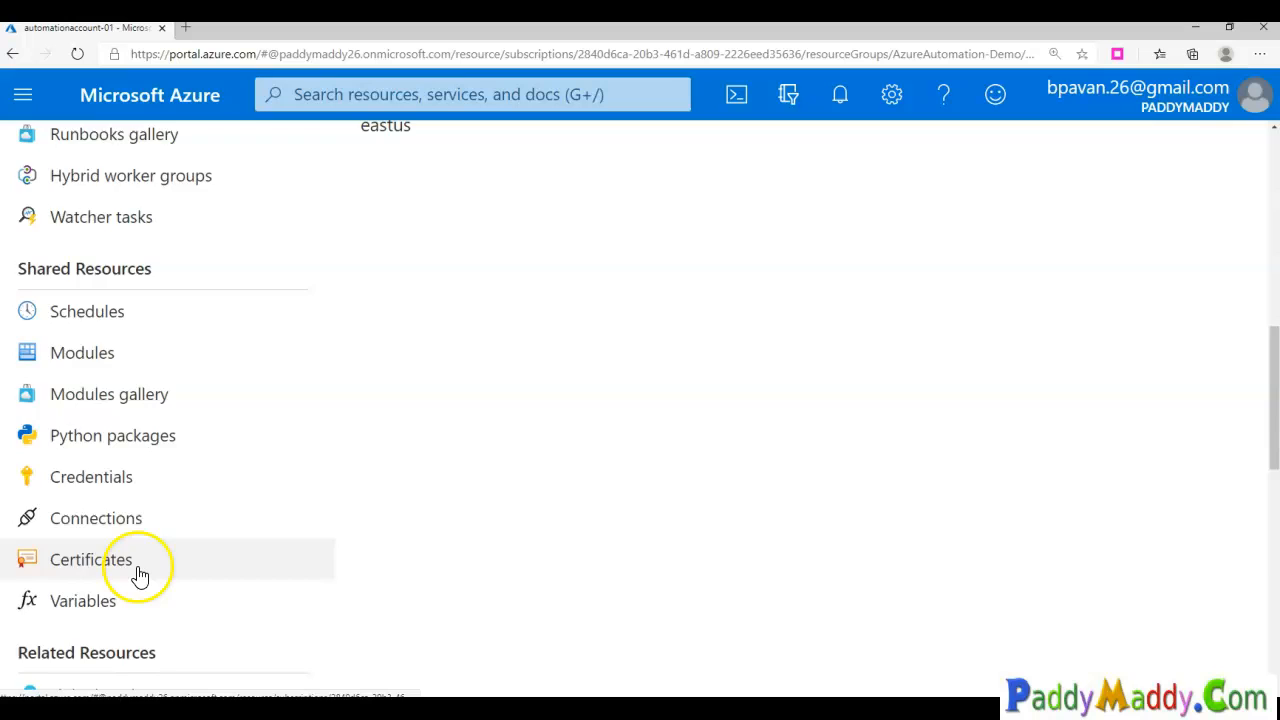
Step: Open the Azure Run As Account's details from the Run as accounts page
{"action": "scroll", "coordinate": [140, 577], "scroll_direction": "down", "scroll_amount": 4}
{"action": "left_click", "coordinate": [171, 609]}
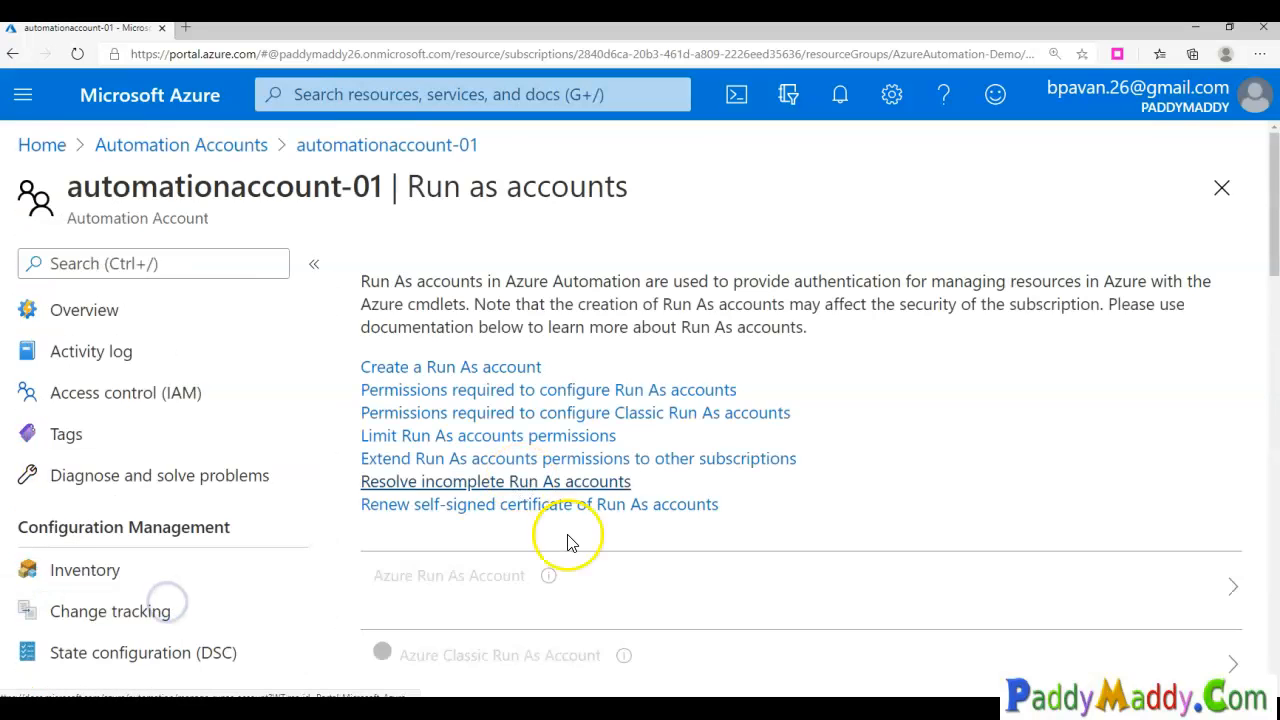
{"action": "scroll", "coordinate": [560, 530], "scroll_direction": "down", "scroll_amount": 2}
{"action": "left_click", "coordinate": [462, 410]}
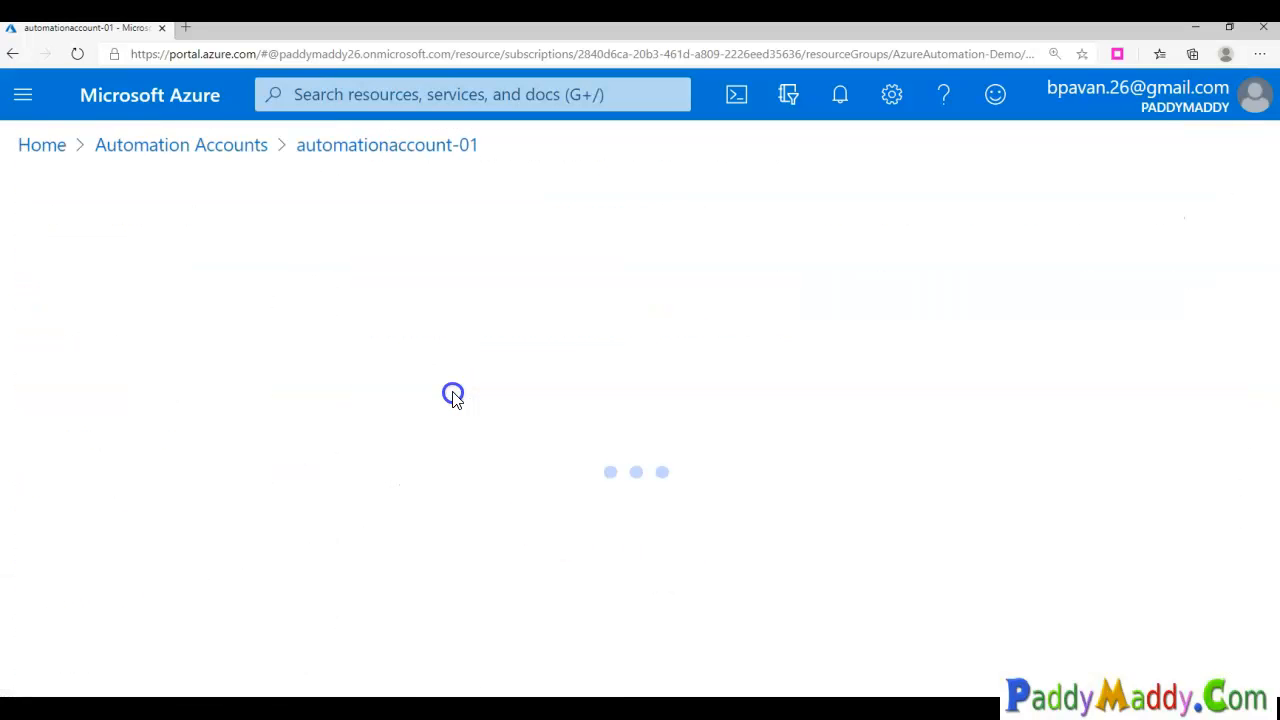
Step: Examine the Run As account's display name, certificate thumbprint, connection details and service principal object ID
{"action": "left_click_drag", "start_coordinate": [100, 381], "coordinate": [340, 390]}
{"action": "scroll", "coordinate": [250, 495], "scroll_direction": "down", "scroll_amount": 2}
{"action": "left_click_drag", "start_coordinate": [118, 447], "coordinate": [198, 451]}
{"action": "scroll", "coordinate": [305, 504], "scroll_direction": "down", "scroll_amount": 6}
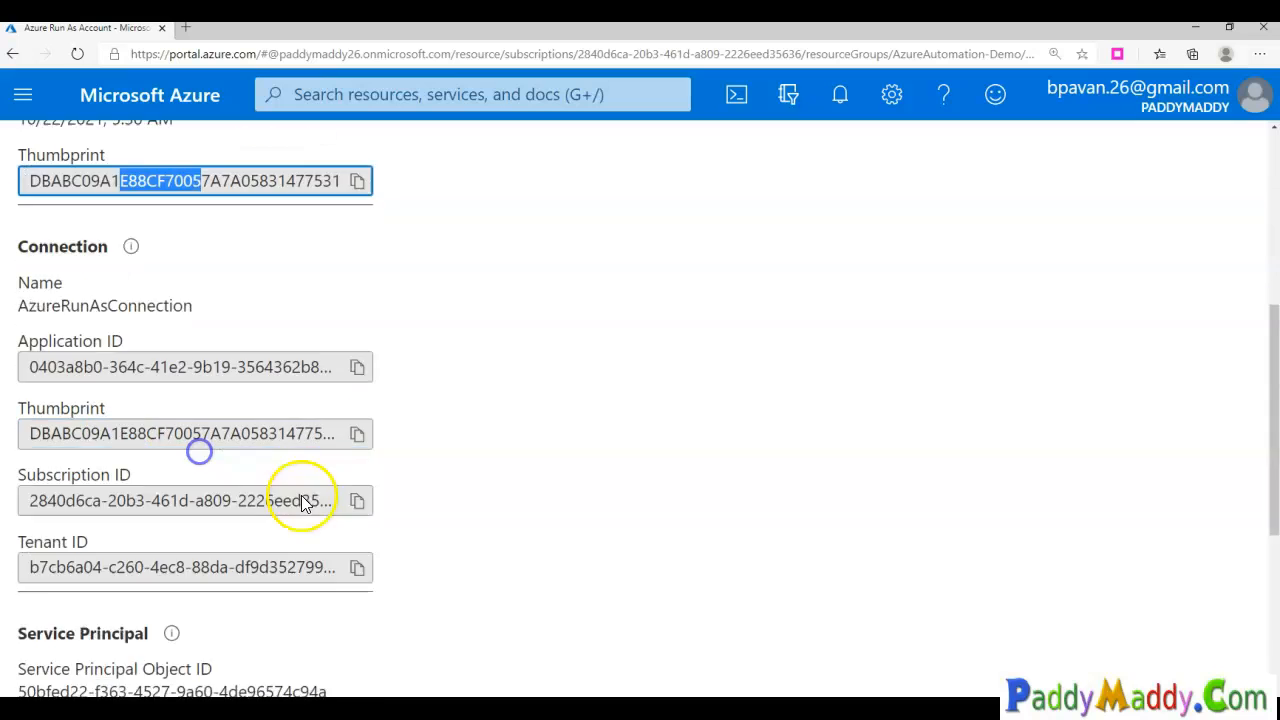
{"action": "left_click_drag", "start_coordinate": [17, 400], "coordinate": [326, 429]}
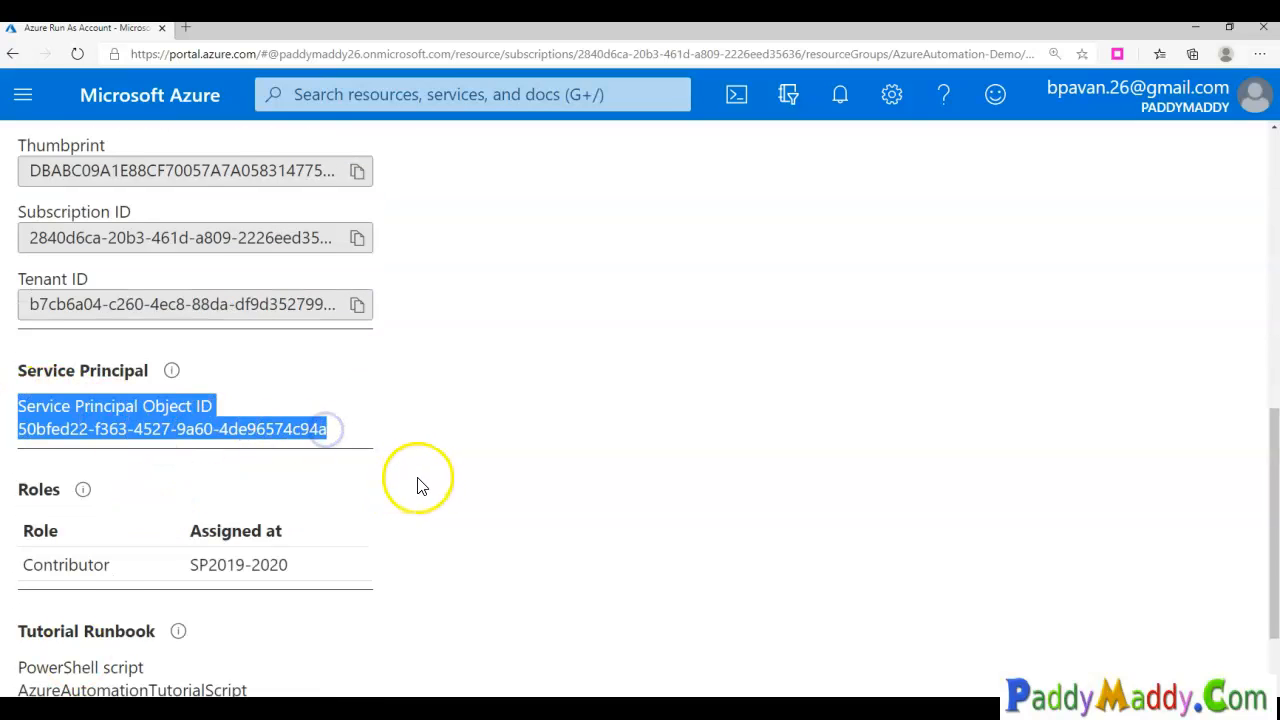
{"action": "scroll", "coordinate": [390, 450], "scroll_direction": "down", "scroll_amount": 2}
Step: Examine the Run As account's assigned role and scope, its tutorial runbooks and its Azure Active Directory application
{"action": "left_click_drag", "start_coordinate": [405, 275], "coordinate": [475, 230]}
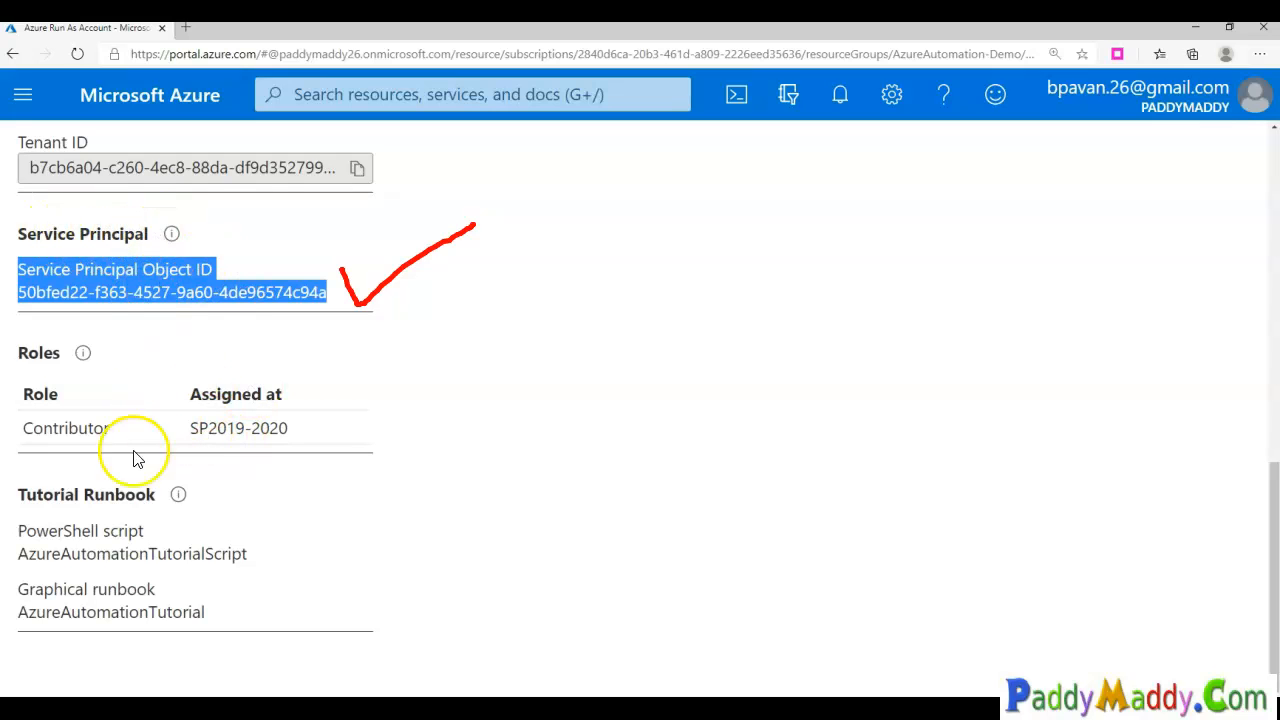
{"action": "mouse_move", "coordinate": [287, 388]}
{"action": "left_mouse_down"}
{"action": "mouse_move", "coordinate": [131, 415]}
{"action": "mouse_move", "coordinate": [251, 451]}
{"action": "mouse_move", "coordinate": [287, 373]}
{"action": "left_mouse_up"}
{"action": "left_click_drag", "start_coordinate": [89, 420], "coordinate": [25, 400]}
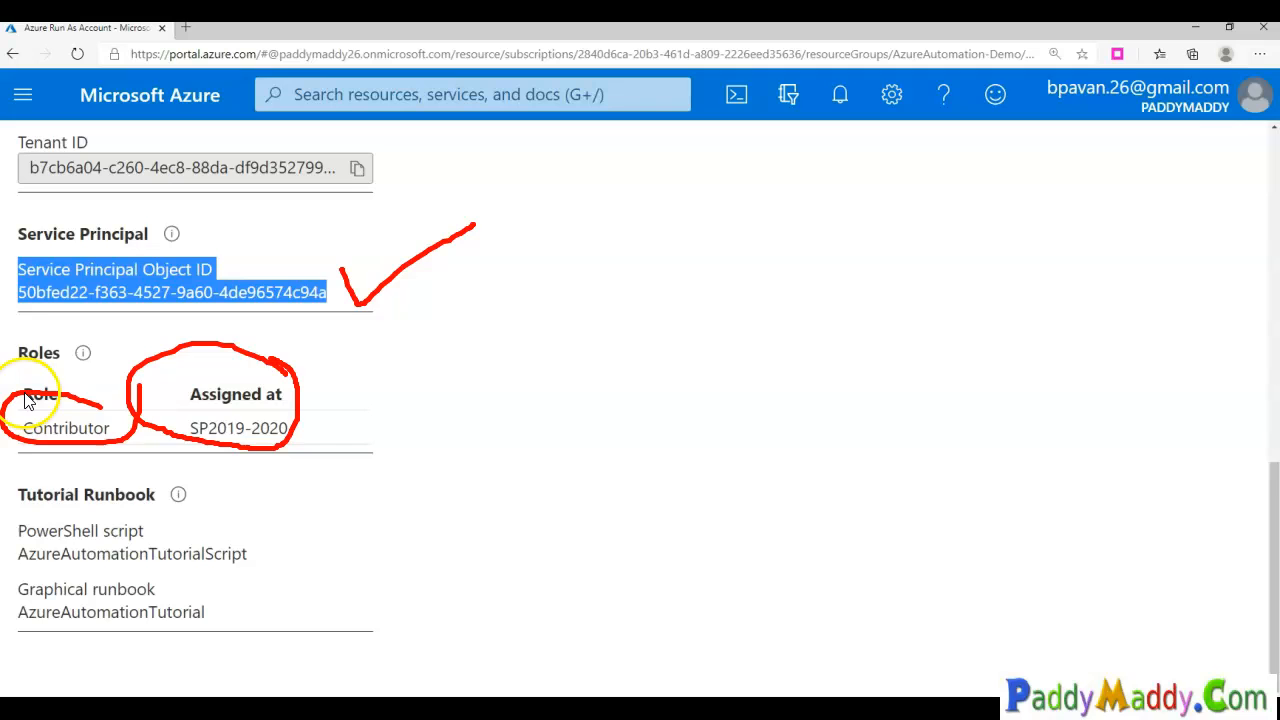
{"action": "key", "text": "Escape"}
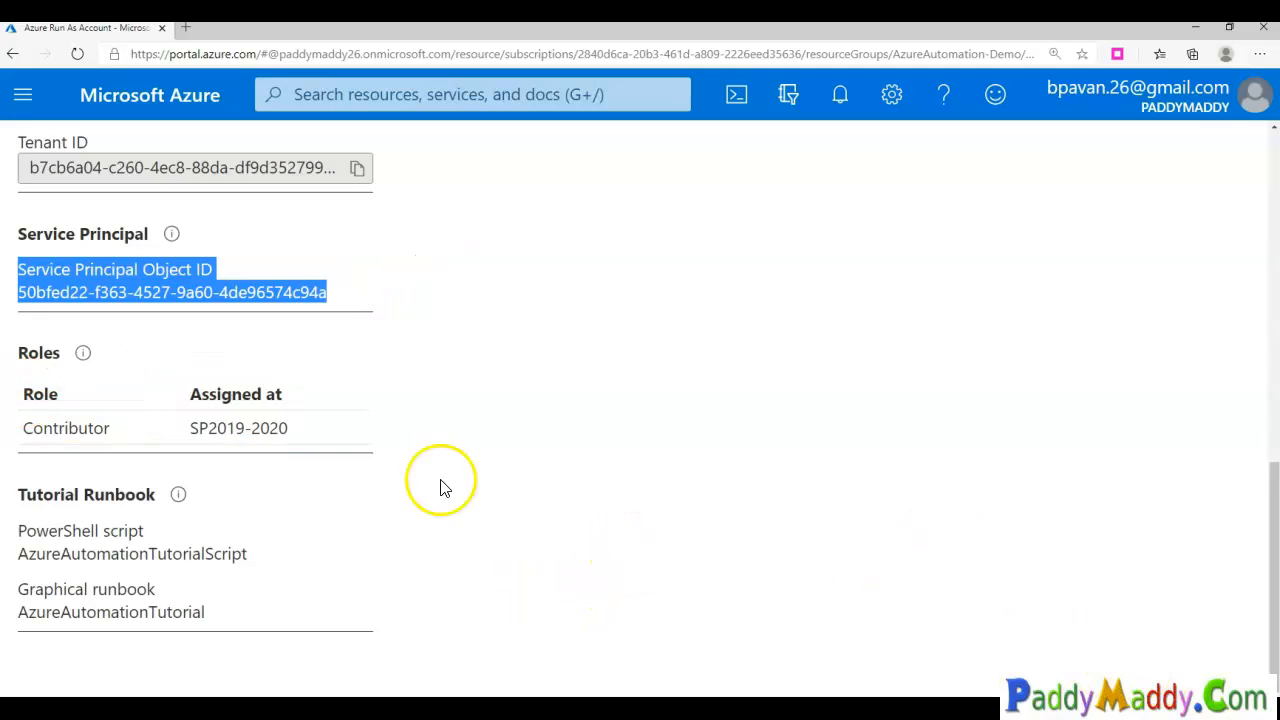
{"action": "left_click_drag", "start_coordinate": [195, 437], "coordinate": [277, 428]}
{"action": "left_click_drag", "start_coordinate": [82, 531], "coordinate": [215, 612]}
{"action": "scroll", "coordinate": [305, 550], "scroll_direction": "up", "scroll_amount": 10}
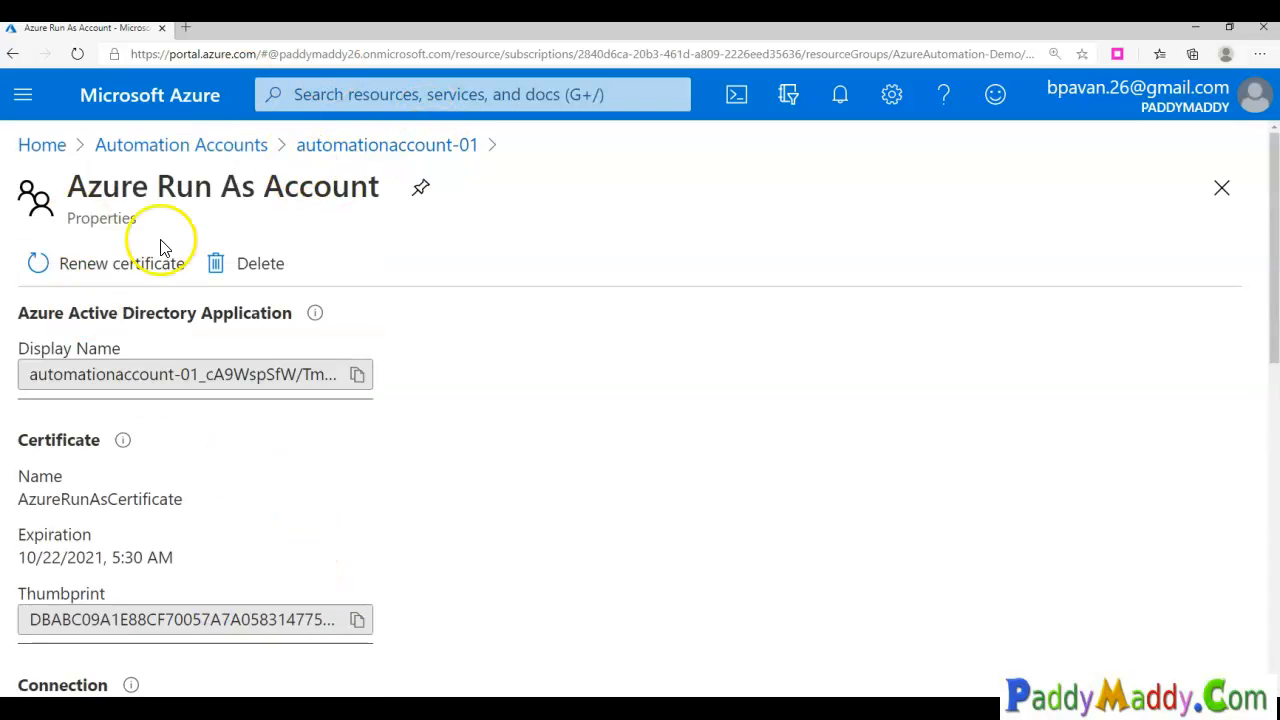
{"action": "left_click_drag", "start_coordinate": [34, 374], "coordinate": [406, 360]}
Step: Return to the Run as accounts page and reopen automationaccount-01 from the Automation Accounts list
{"action": "left_click", "coordinate": [347, 150]}
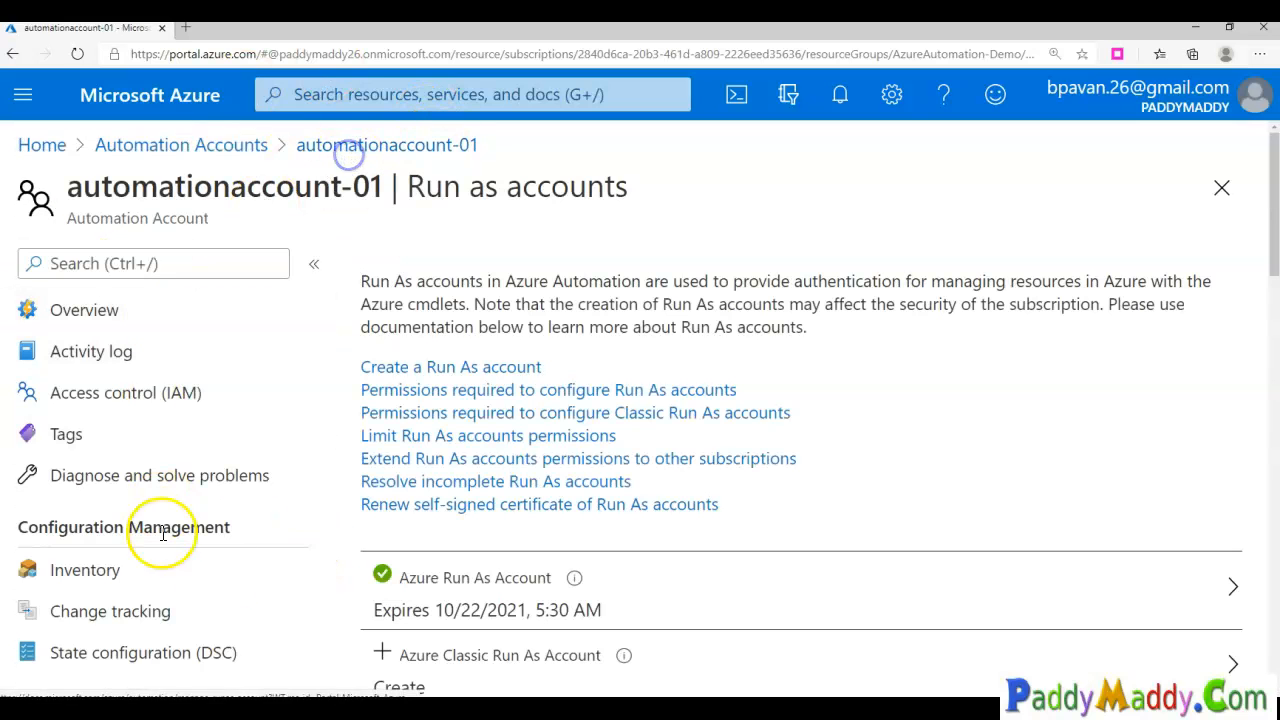
{"action": "left_click_drag", "start_coordinate": [406, 186], "coordinate": [551, 184]}
{"action": "scroll", "coordinate": [740, 486], "scroll_direction": "down", "scroll_amount": 3}
{"action": "scroll", "coordinate": [220, 303], "scroll_direction": "up", "scroll_amount": 2}
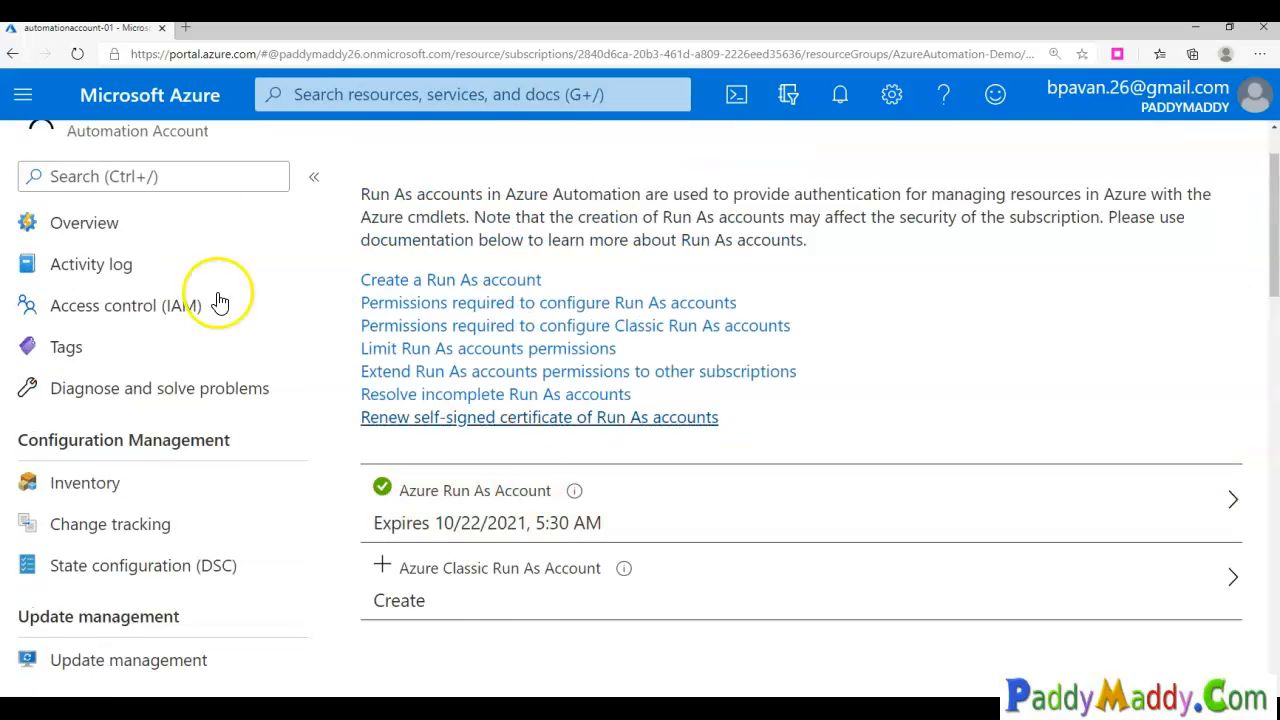
{"action": "scroll", "coordinate": [220, 303], "scroll_direction": "up", "scroll_amount": 3}
{"action": "left_click", "coordinate": [220, 143]}
{"action": "left_click", "coordinate": [137, 466]}
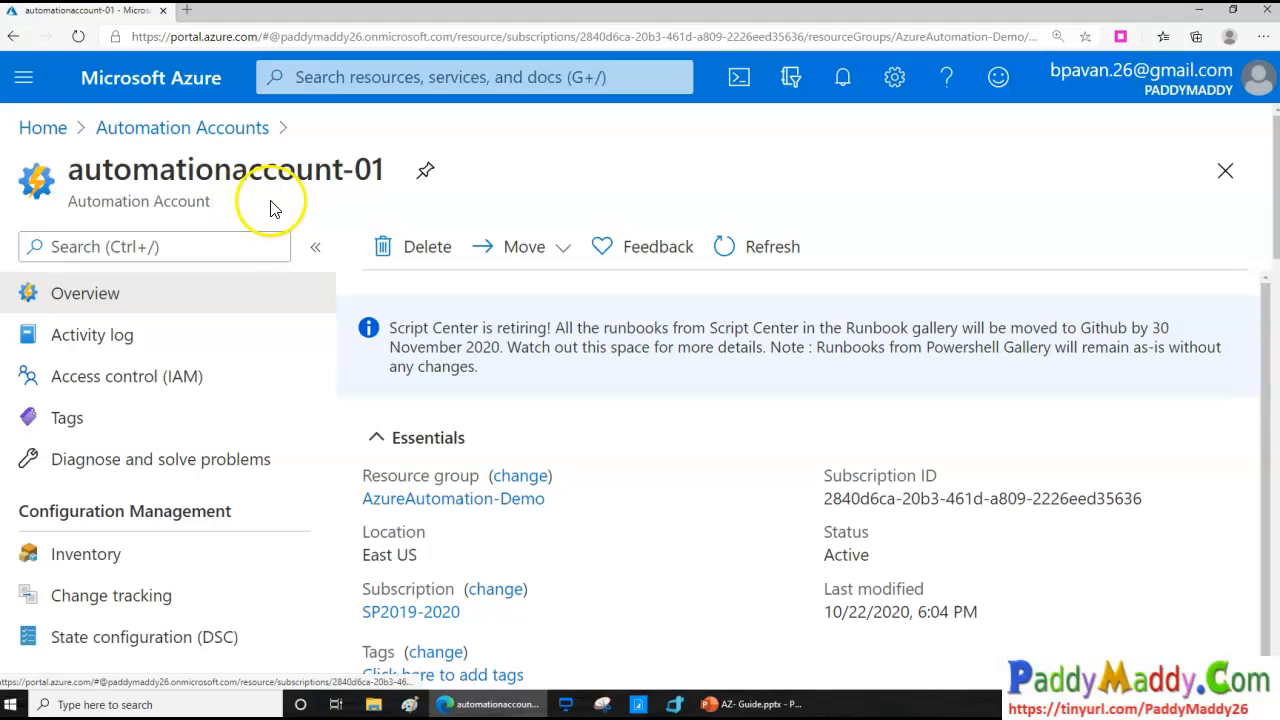
Step: Look through the feature sections of automationaccount-01 and highlight the Configuration Management heading
{"action": "scroll", "coordinate": [214, 543], "scroll_direction": "down", "scroll_amount": 2}
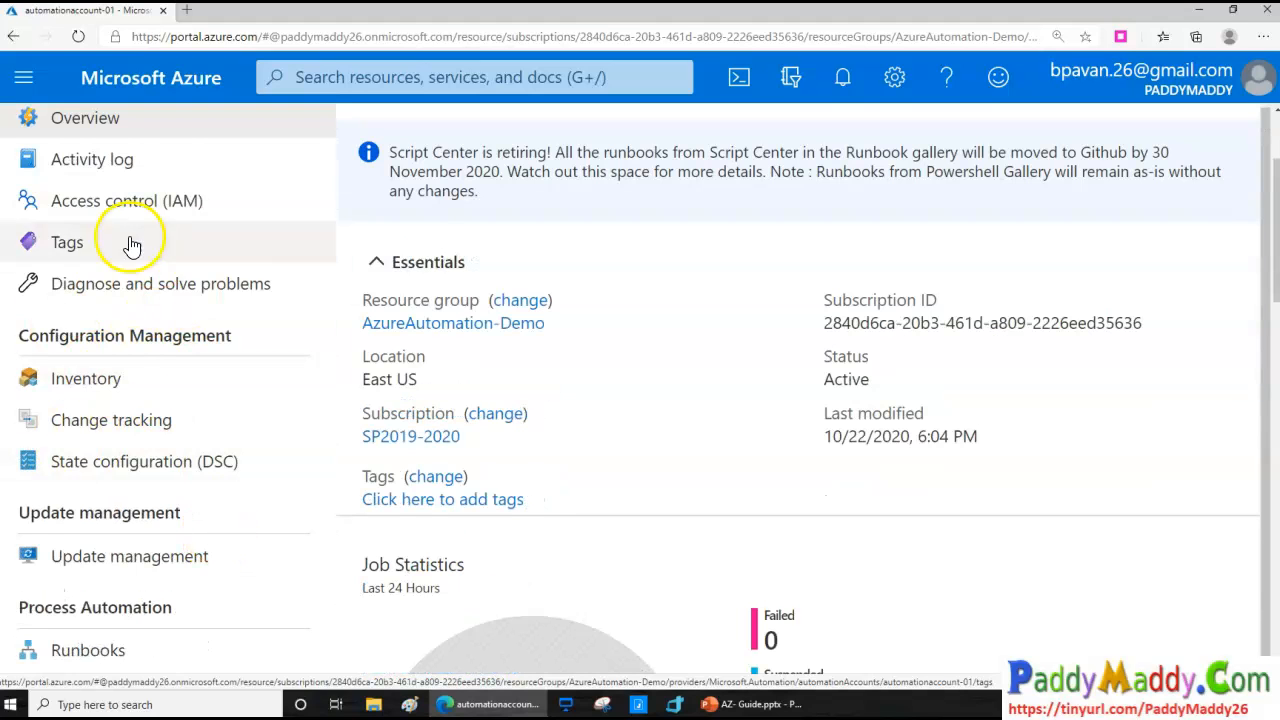
{"action": "scroll", "coordinate": [131, 245], "scroll_direction": "up", "scroll_amount": 2}
{"action": "scroll", "coordinate": [155, 350], "scroll_direction": "down", "scroll_amount": 4}
{"action": "scroll", "coordinate": [157, 358], "scroll_direction": "down", "scroll_amount": 1}
{"action": "scroll", "coordinate": [100, 371], "scroll_direction": "up", "scroll_amount": 4}
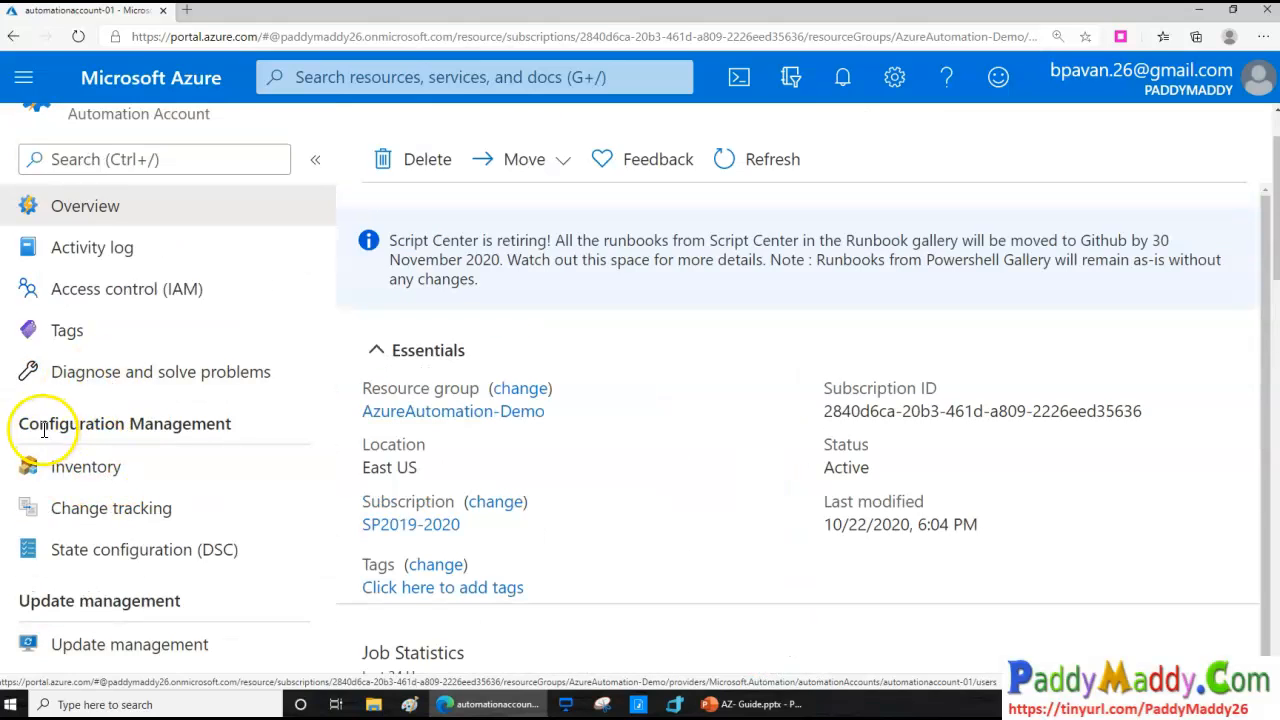
{"action": "triple_click", "coordinate": [203, 428]}
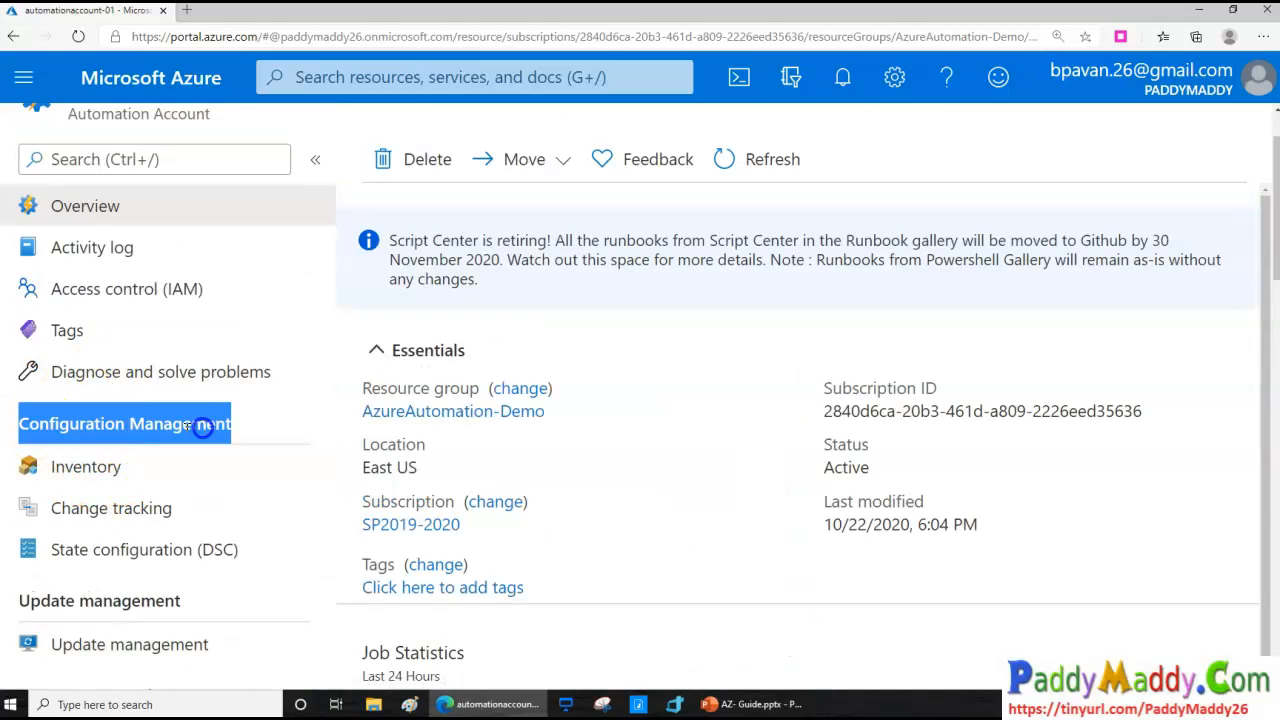
Step: View the Inventory, Change tracking and State configuration (DSC) pages under Configuration Management
{"action": "left_click", "coordinate": [118, 465]}
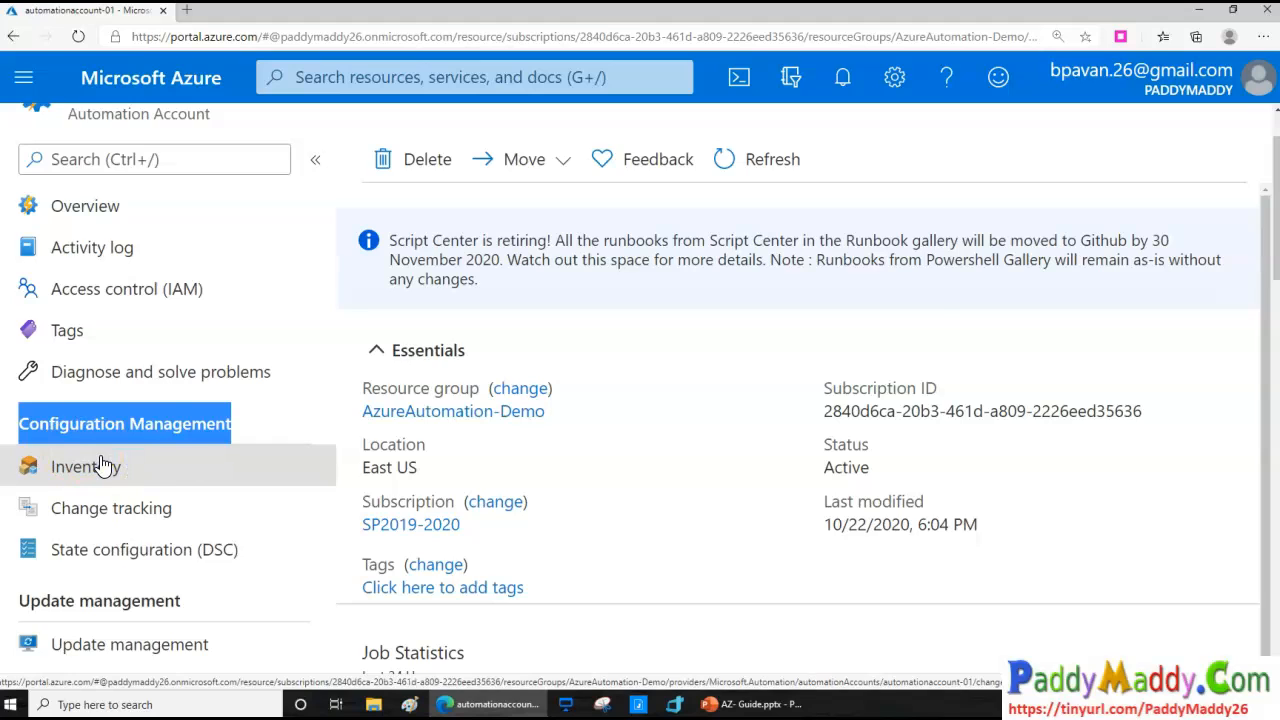
{"action": "scroll", "coordinate": [100, 466], "scroll_direction": "down", "scroll_amount": 1}
{"action": "left_click", "coordinate": [105, 430]}
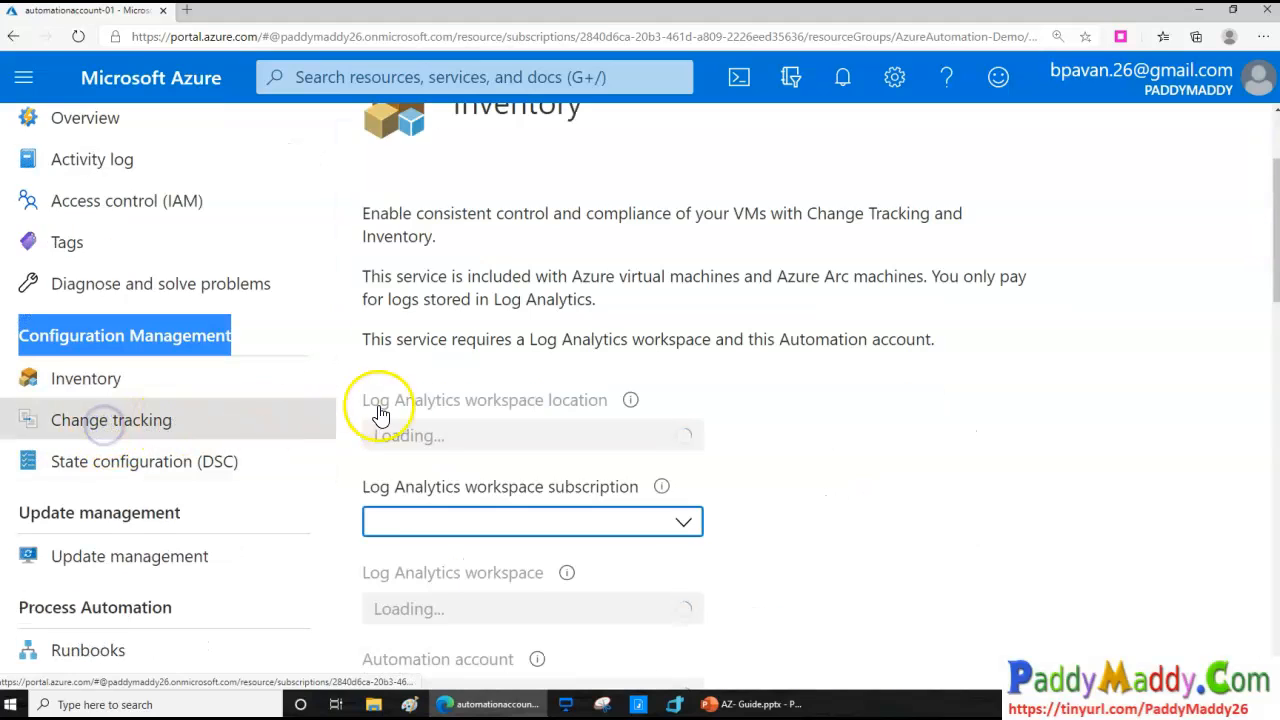
{"action": "scroll", "coordinate": [40, 386], "scroll_direction": "down", "scroll_amount": 2}
{"action": "left_click", "coordinate": [110, 300]}
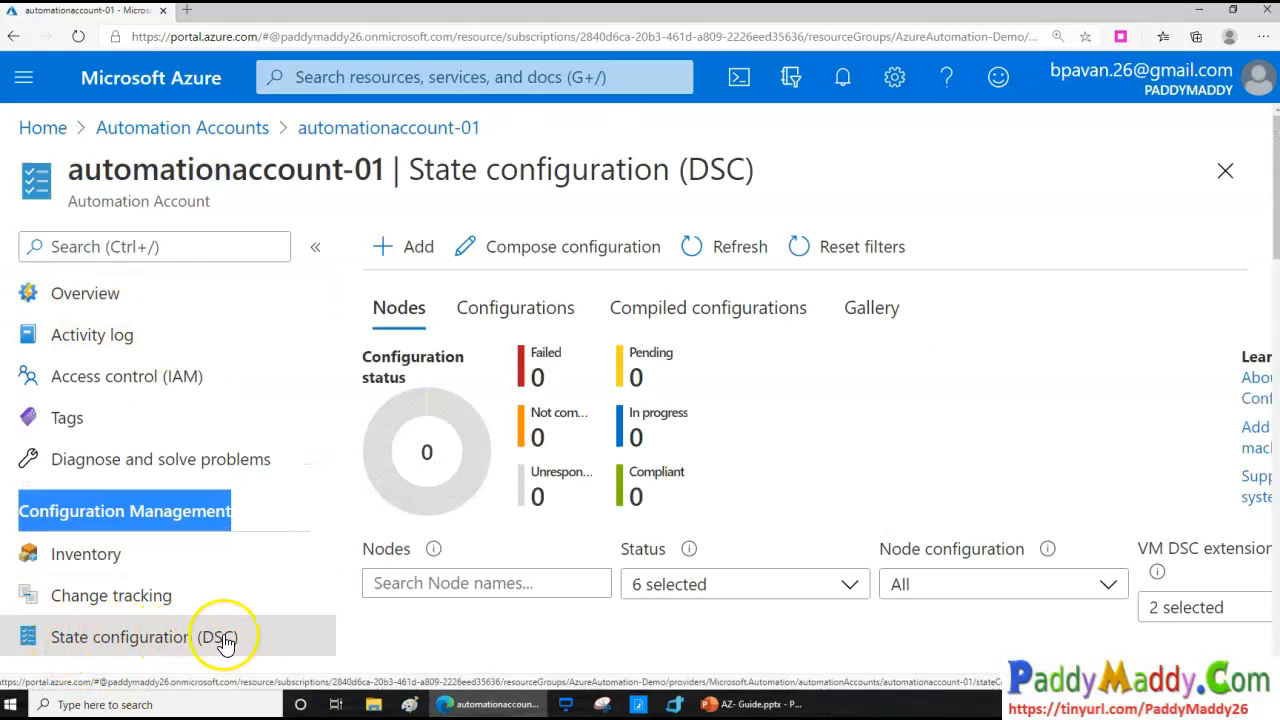
Step: Open the Update management page and examine its Log Analytics workspace settings
{"action": "scroll", "coordinate": [636, 432], "scroll_direction": "down", "scroll_amount": 3}
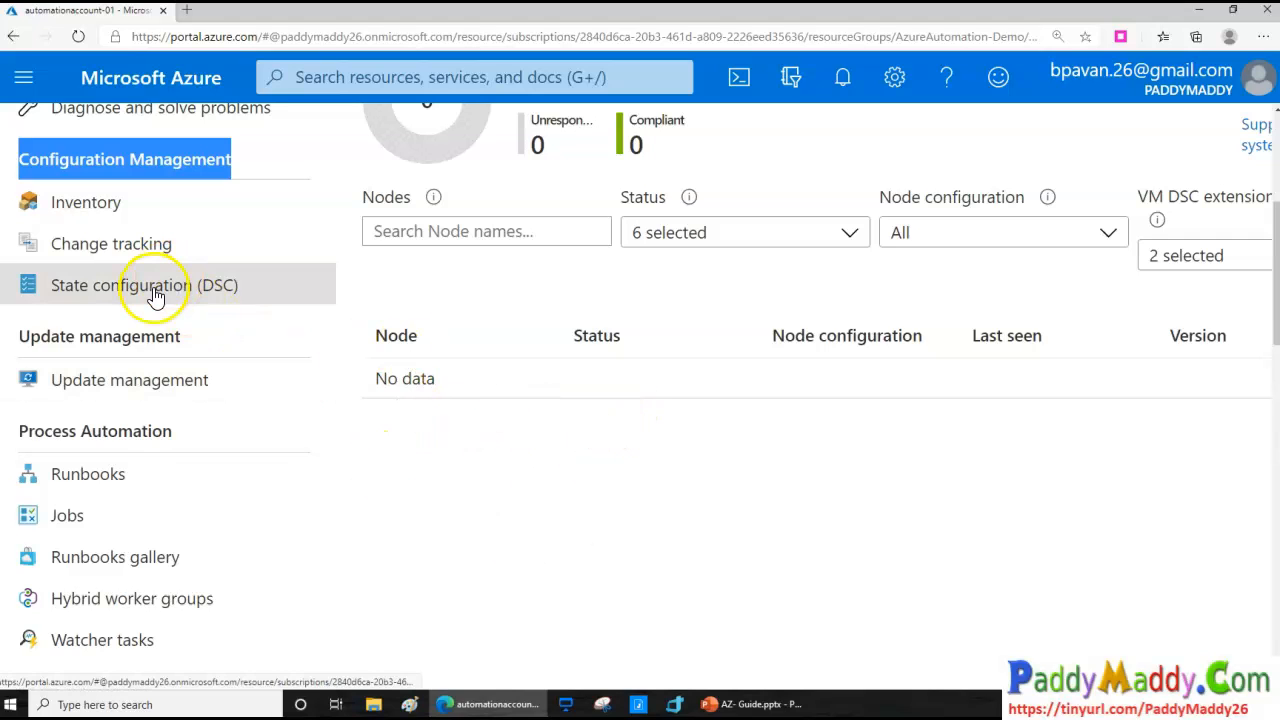
{"action": "left_click", "coordinate": [118, 385]}
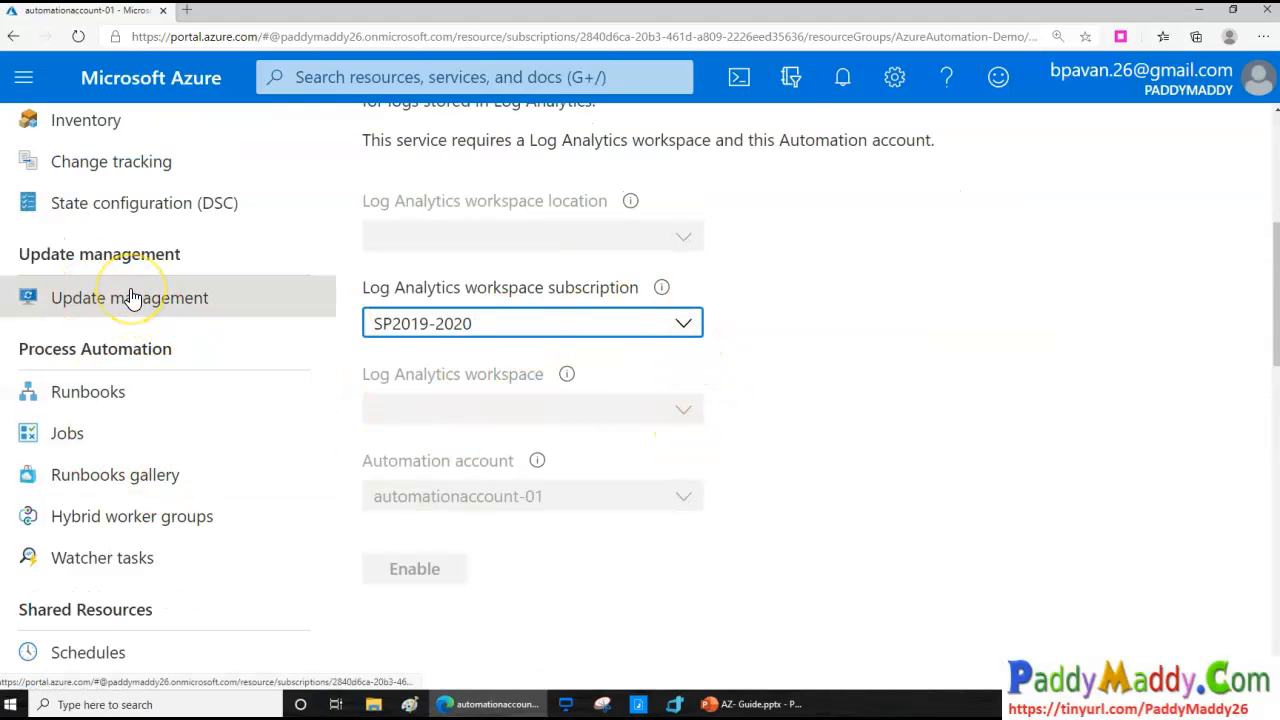
{"action": "left_click", "coordinate": [183, 297]}
{"action": "scroll", "coordinate": [523, 457], "scroll_direction": "down", "scroll_amount": 3}
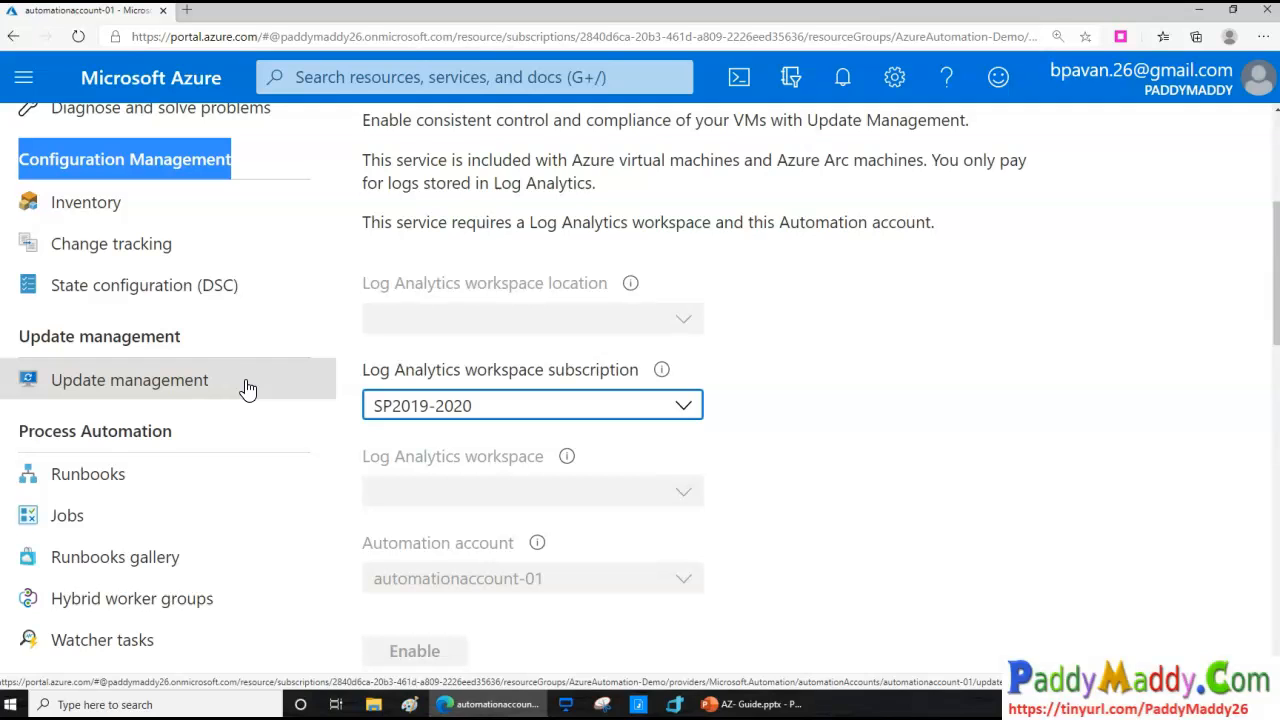
Step: Highlight the Process Automation heading and open the account's Runbooks page
{"action": "scroll", "coordinate": [157, 420], "scroll_direction": "down", "scroll_amount": 1}
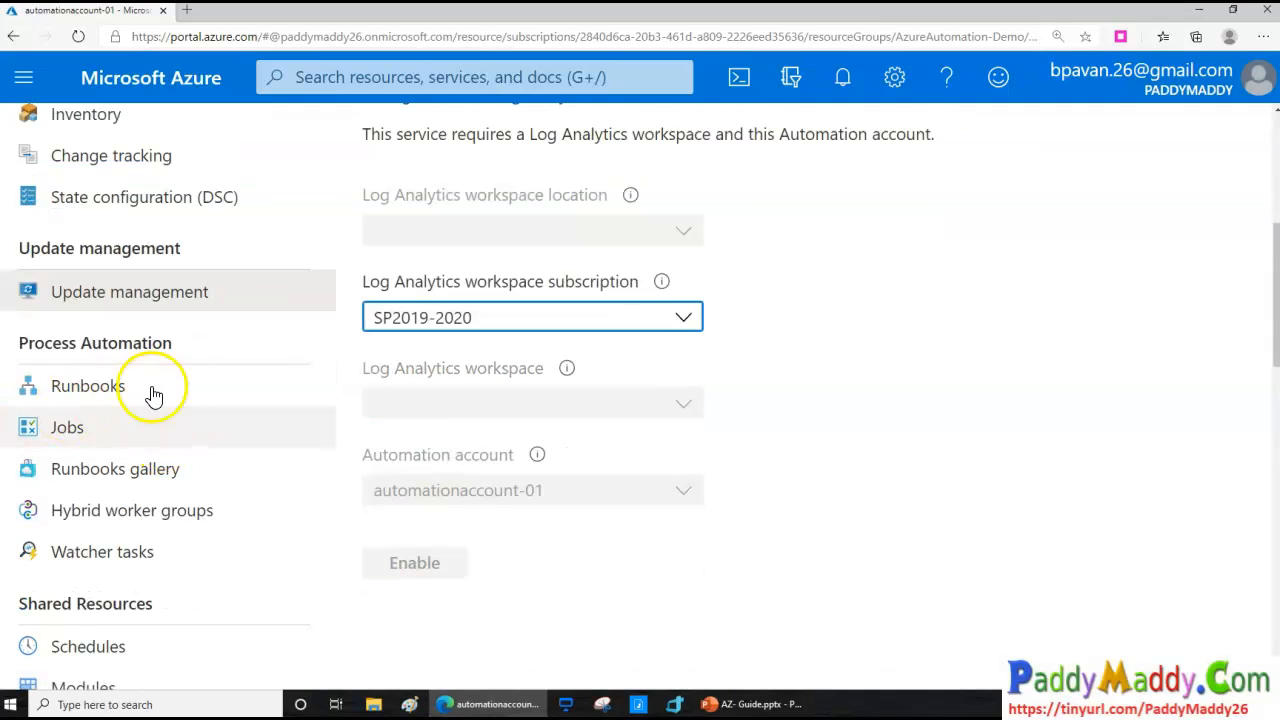
{"action": "left_click_drag", "start_coordinate": [24, 337], "coordinate": [143, 338]}
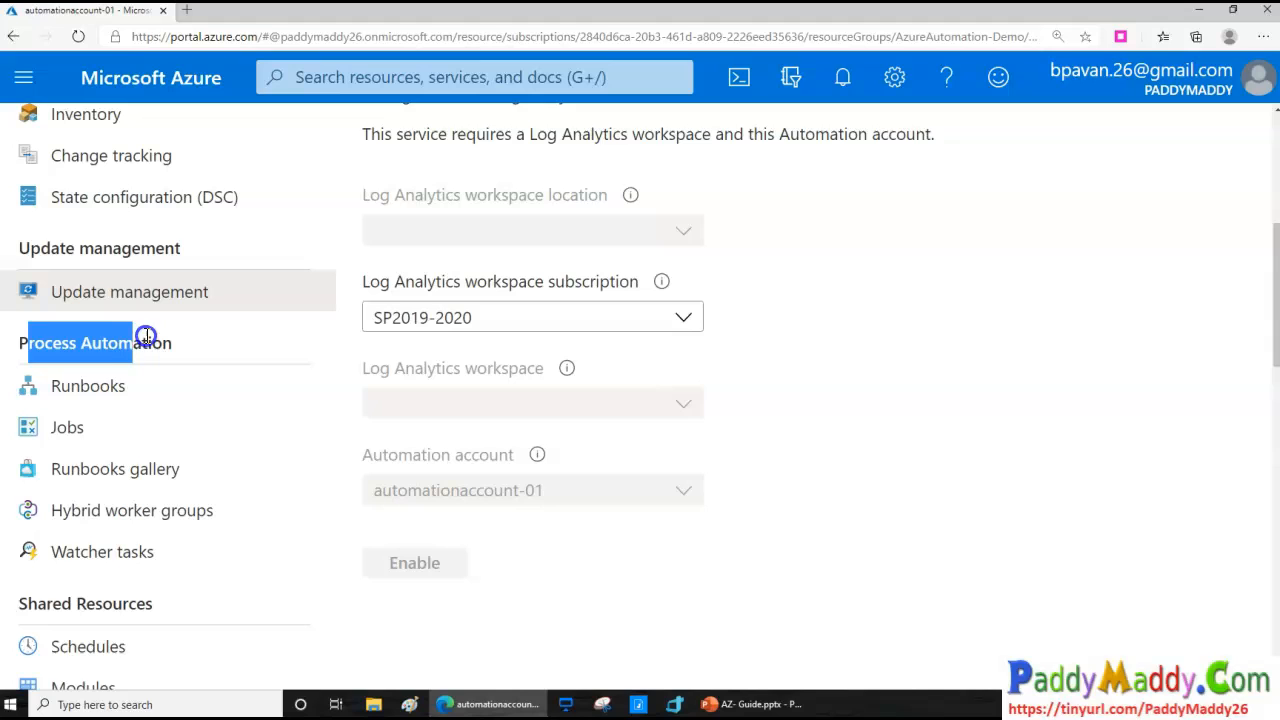
{"action": "left_click", "coordinate": [130, 395]}
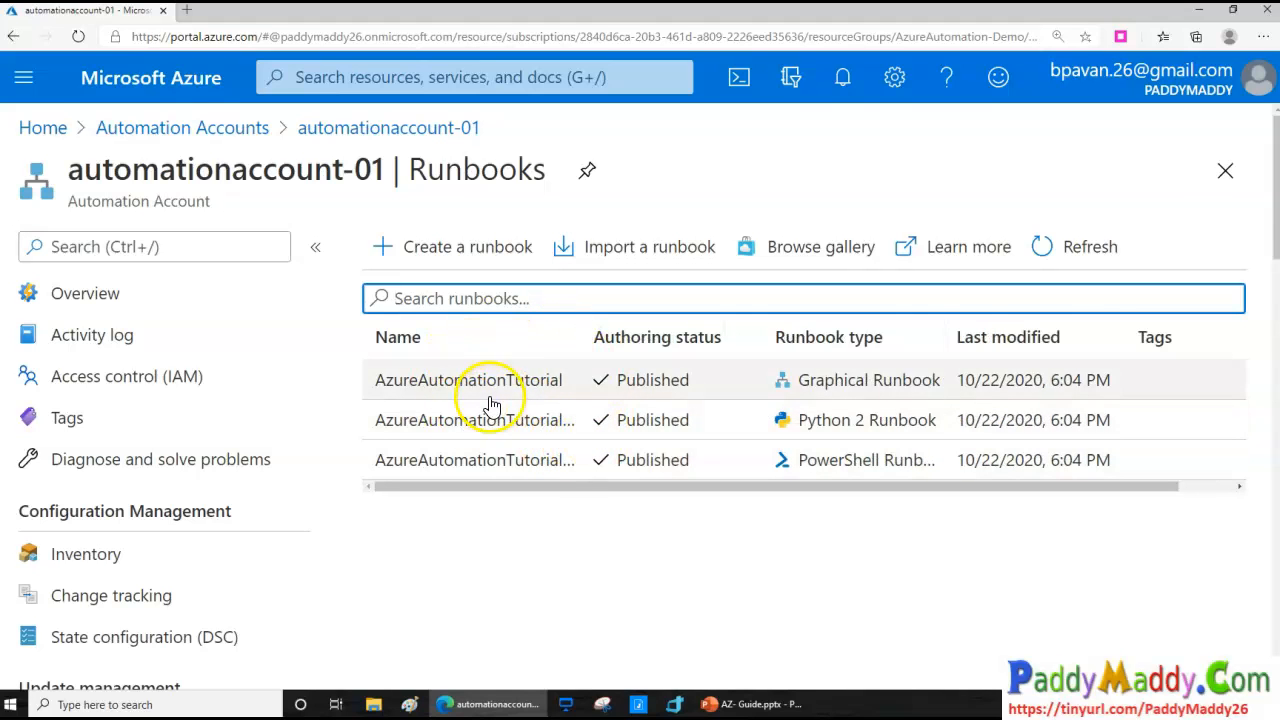
Step: Look through the Process Automation and Shared Resources features of automationaccount-01, and return to the runbooks list
{"action": "scroll", "coordinate": [133, 560], "scroll_direction": "down", "scroll_amount": 1}
{"action": "scroll", "coordinate": [133, 560], "scroll_direction": "down", "scroll_amount": 3}
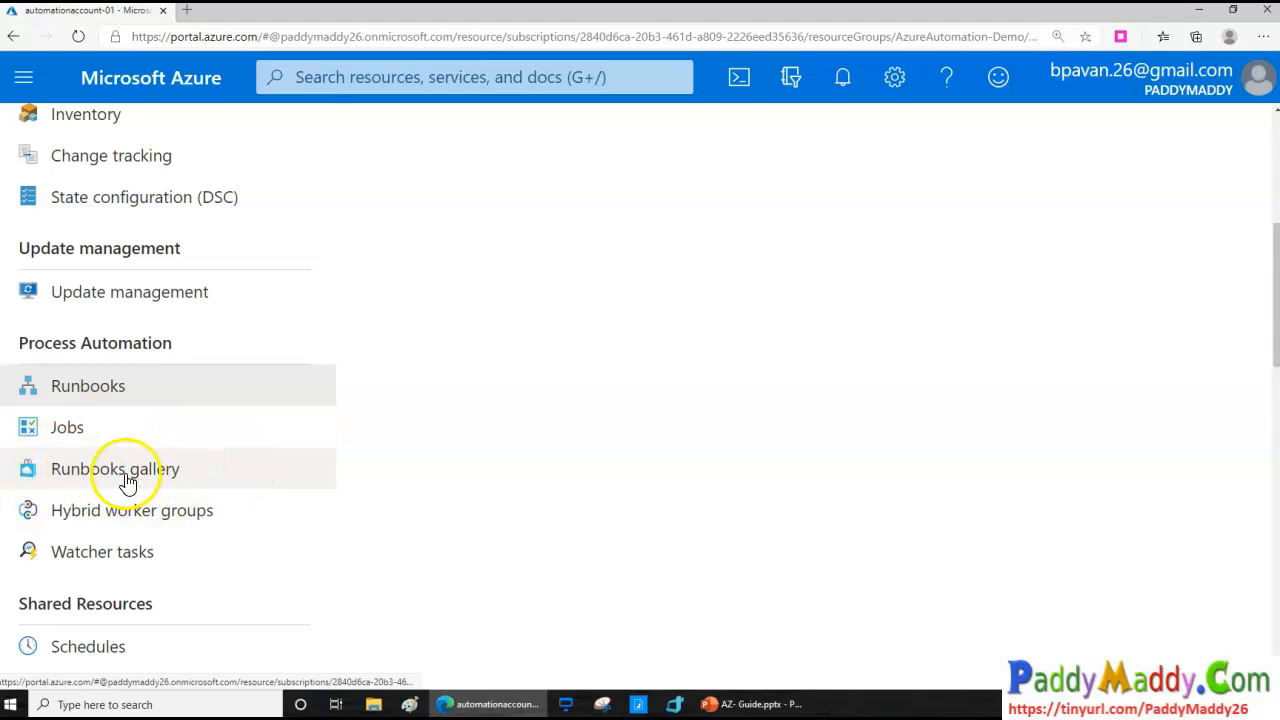
{"action": "scroll", "coordinate": [132, 510], "scroll_direction": "down", "scroll_amount": 3}
{"action": "scroll", "coordinate": [150, 600], "scroll_direction": "down", "scroll_amount": 1}
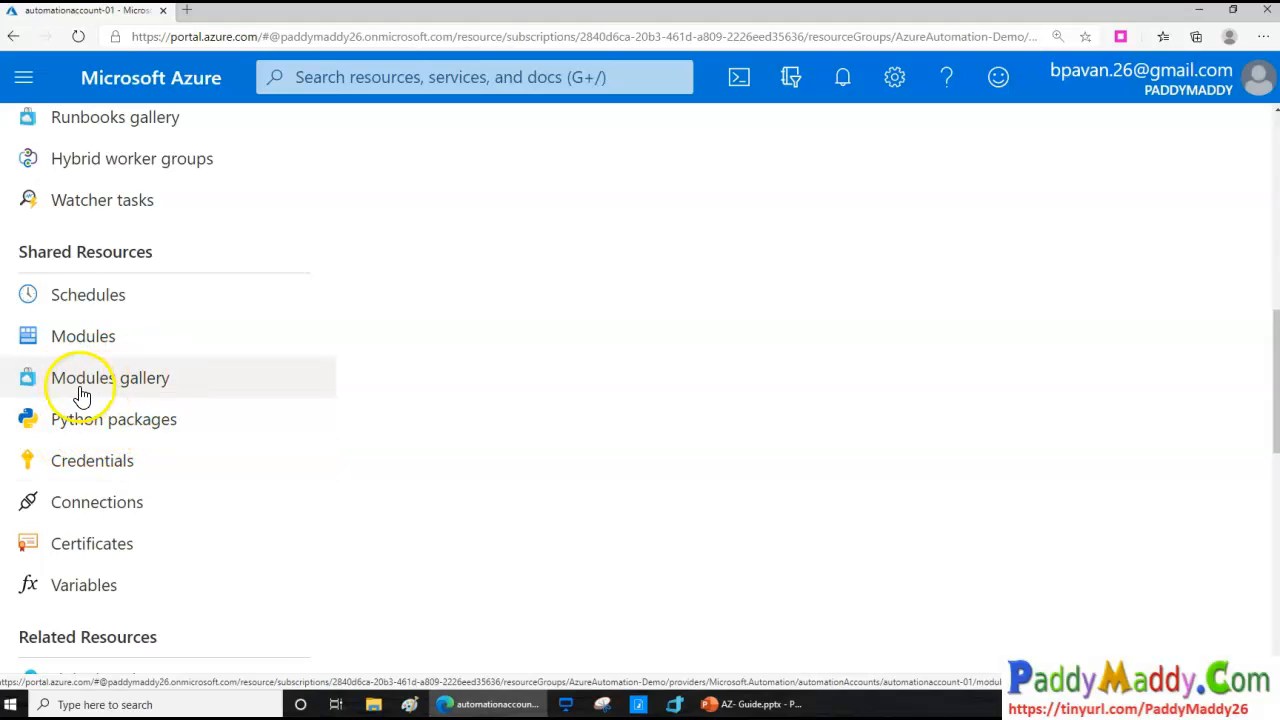
{"action": "scroll", "coordinate": [141, 390], "scroll_direction": "up", "scroll_amount": 2}
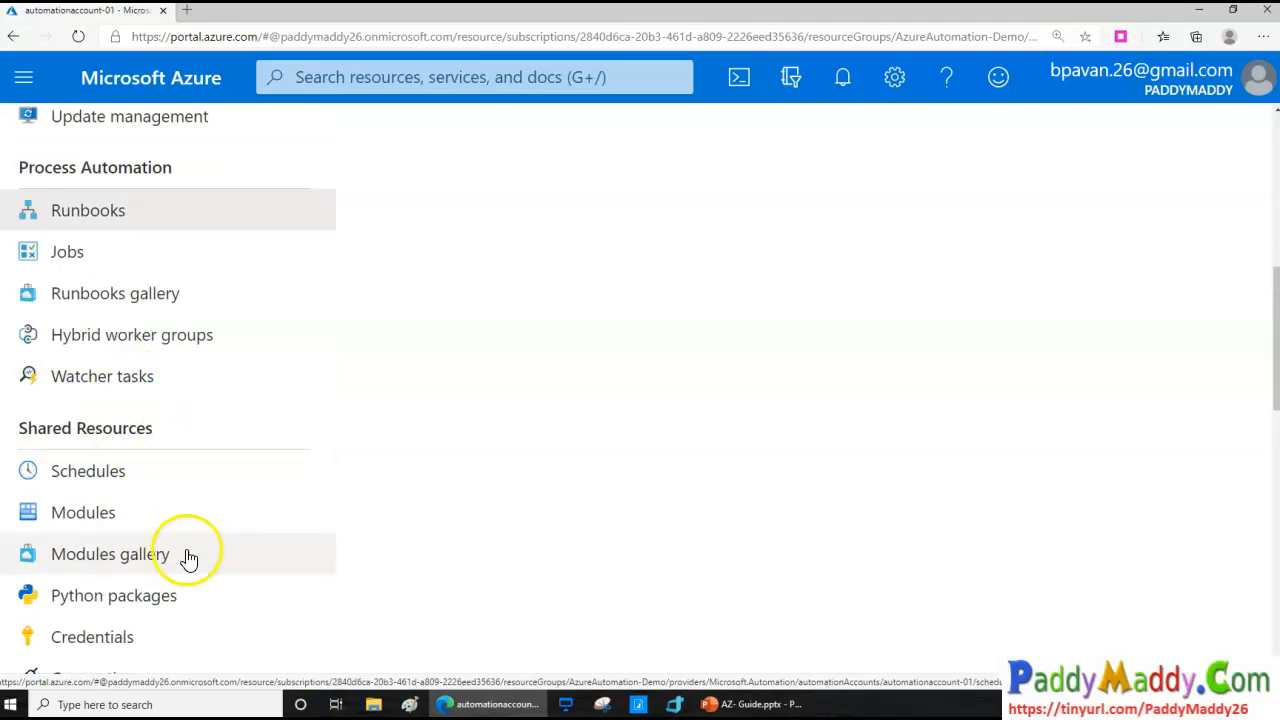
{"action": "scroll", "coordinate": [166, 414], "scroll_direction": "up", "scroll_amount": 3}
{"action": "scroll", "coordinate": [643, 459], "scroll_direction": "up", "scroll_amount": 4}
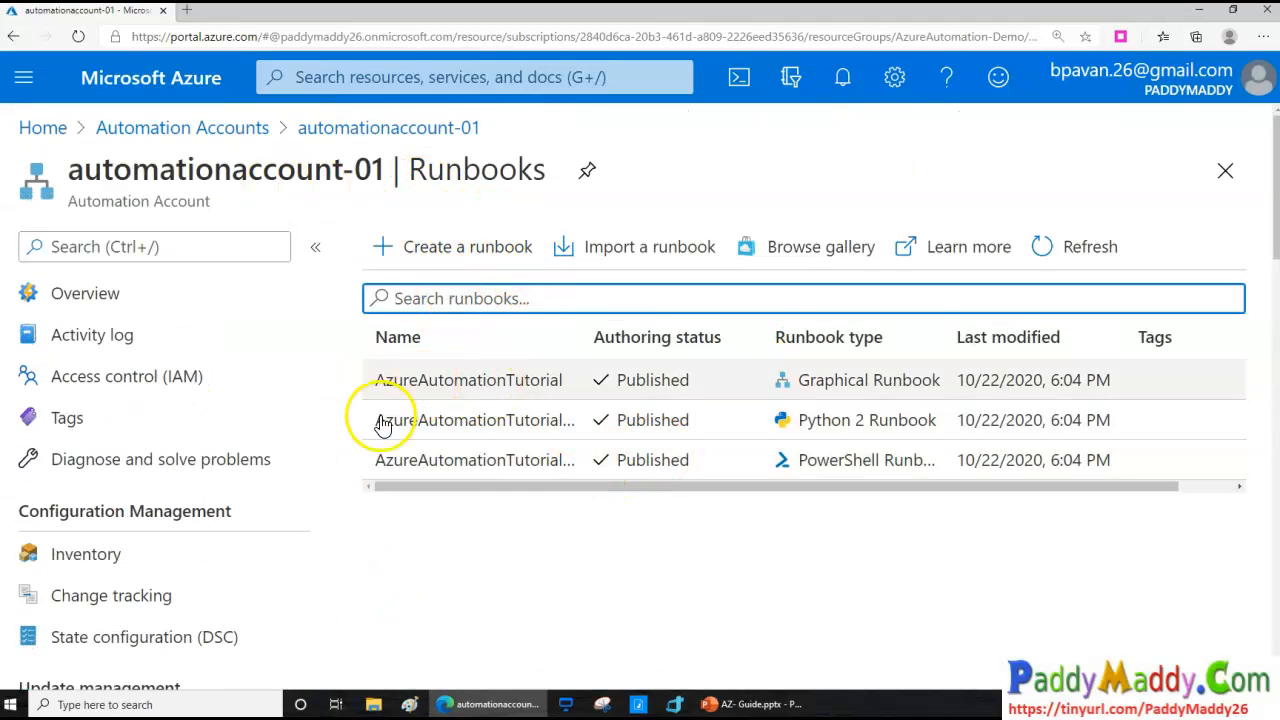
Step: Widen the Name column of the runbooks list to show the full names, and open the Jobs page
{"action": "left_click_drag", "start_coordinate": [595, 344], "coordinate": [686, 346]}
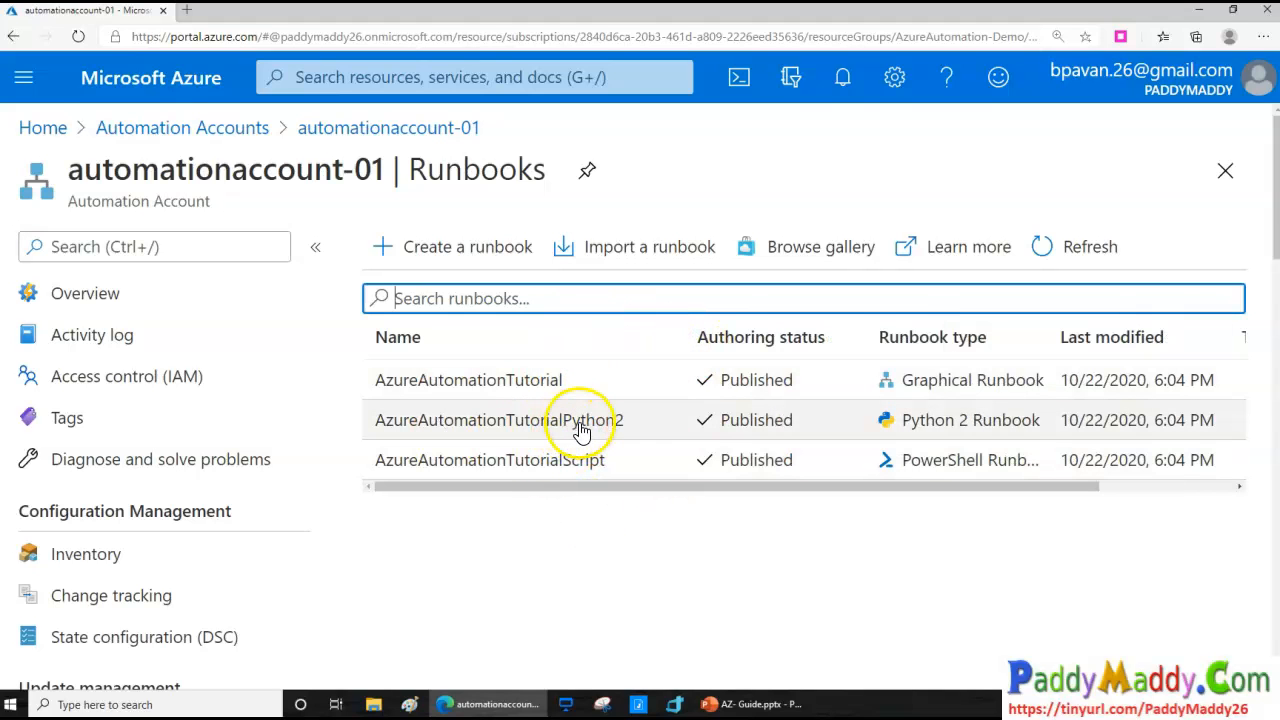
{"action": "scroll", "coordinate": [572, 428], "scroll_direction": "down", "scroll_amount": 1}
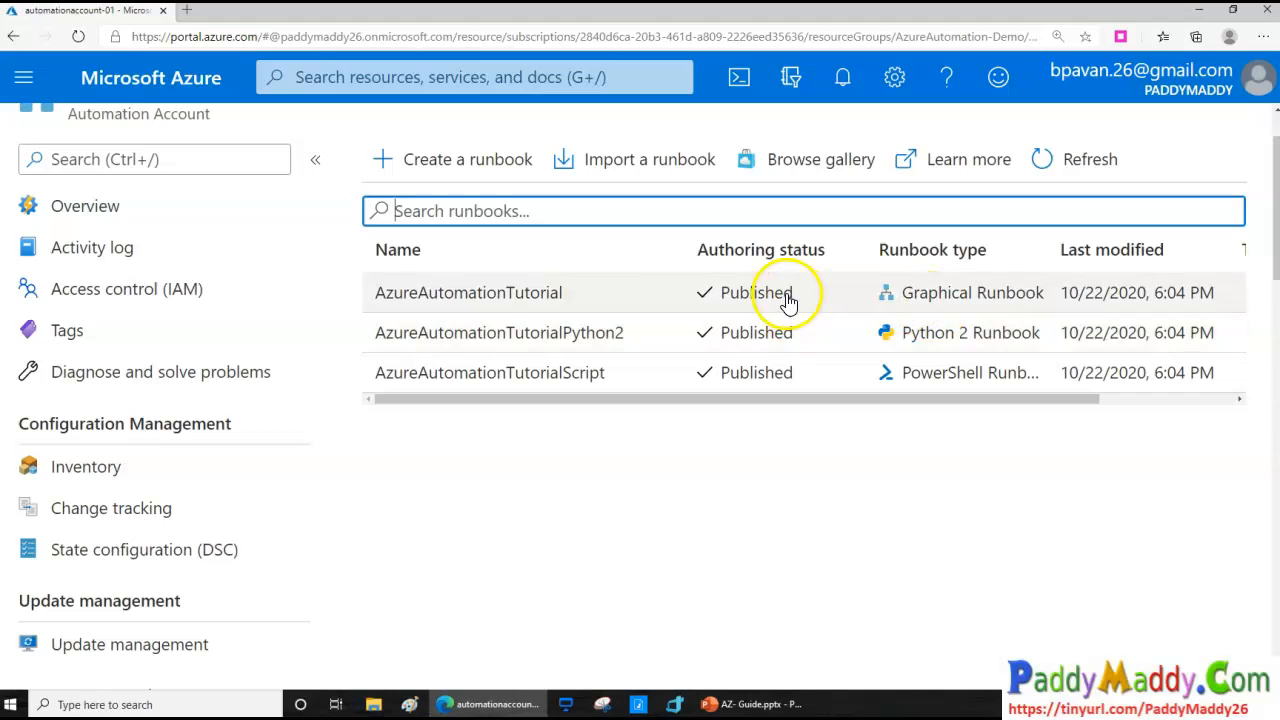
{"action": "scroll", "coordinate": [323, 523], "scroll_direction": "down", "scroll_amount": 4}
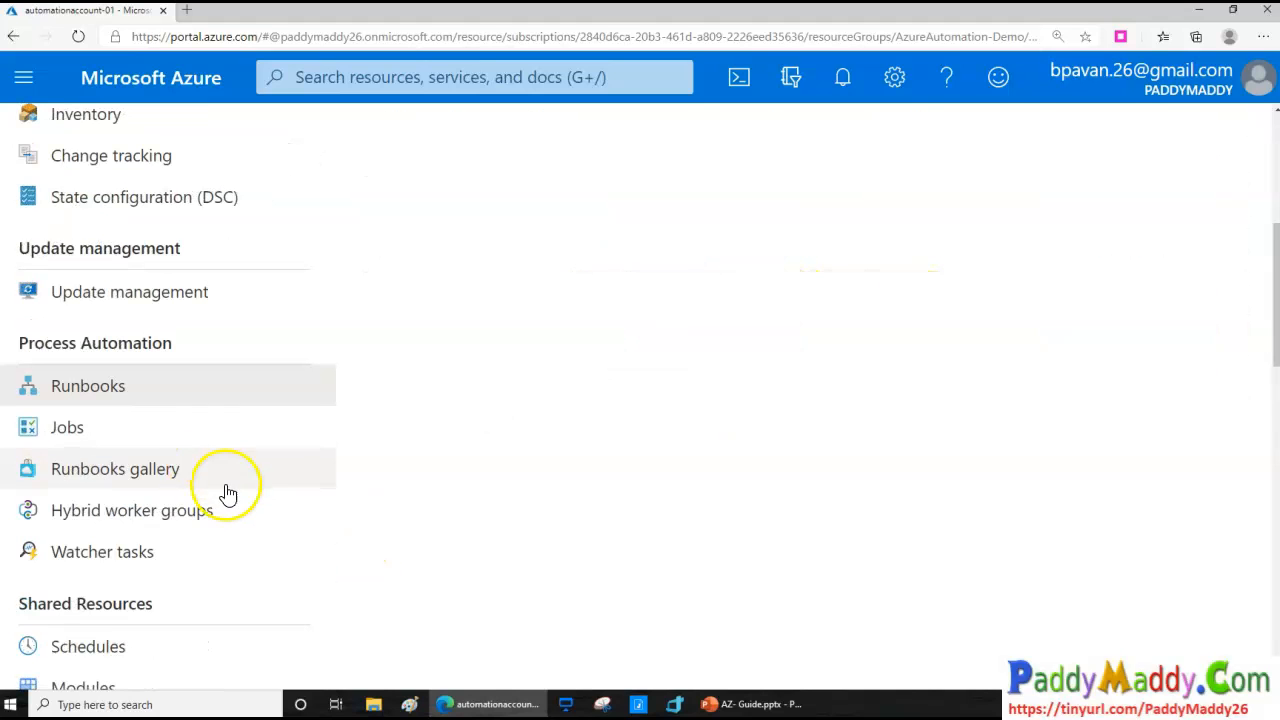
{"action": "left_click", "coordinate": [110, 440]}
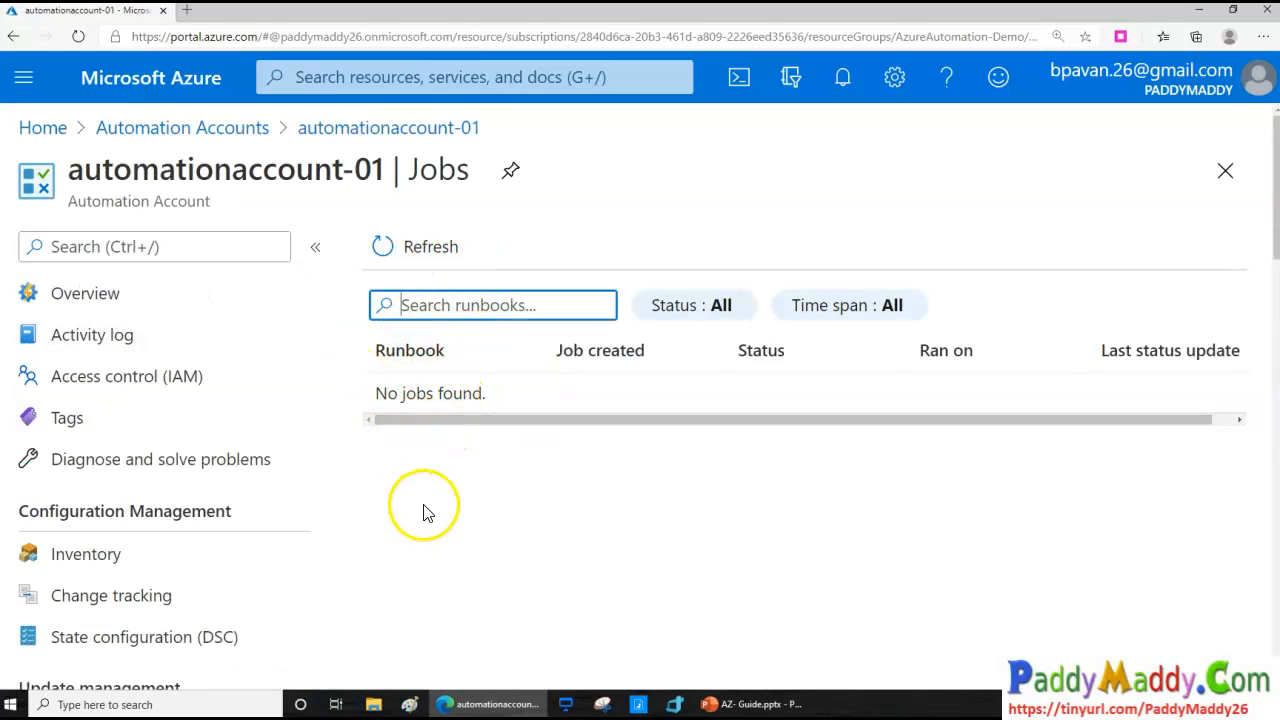
Step: Open the Runbooks gallery, highlight its title and browse the runbooks it offers
{"action": "scroll", "coordinate": [423, 513], "scroll_direction": "down", "scroll_amount": 3}
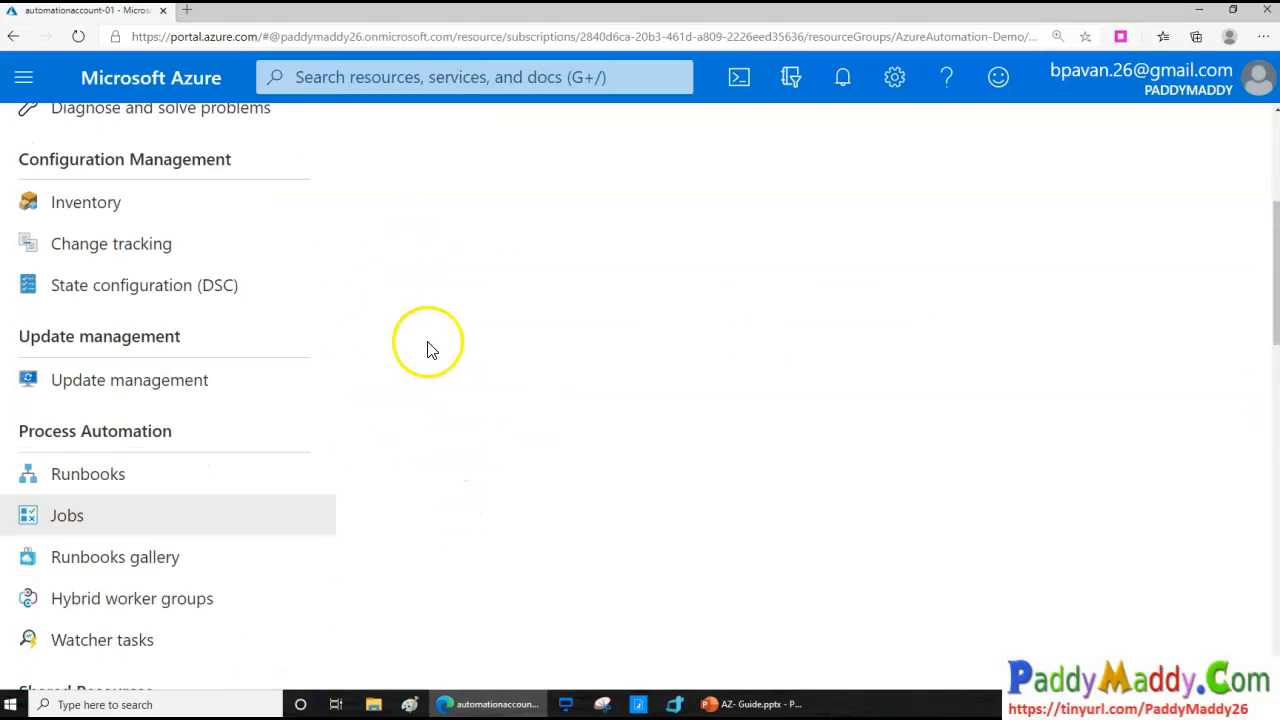
{"action": "left_click", "coordinate": [163, 580]}
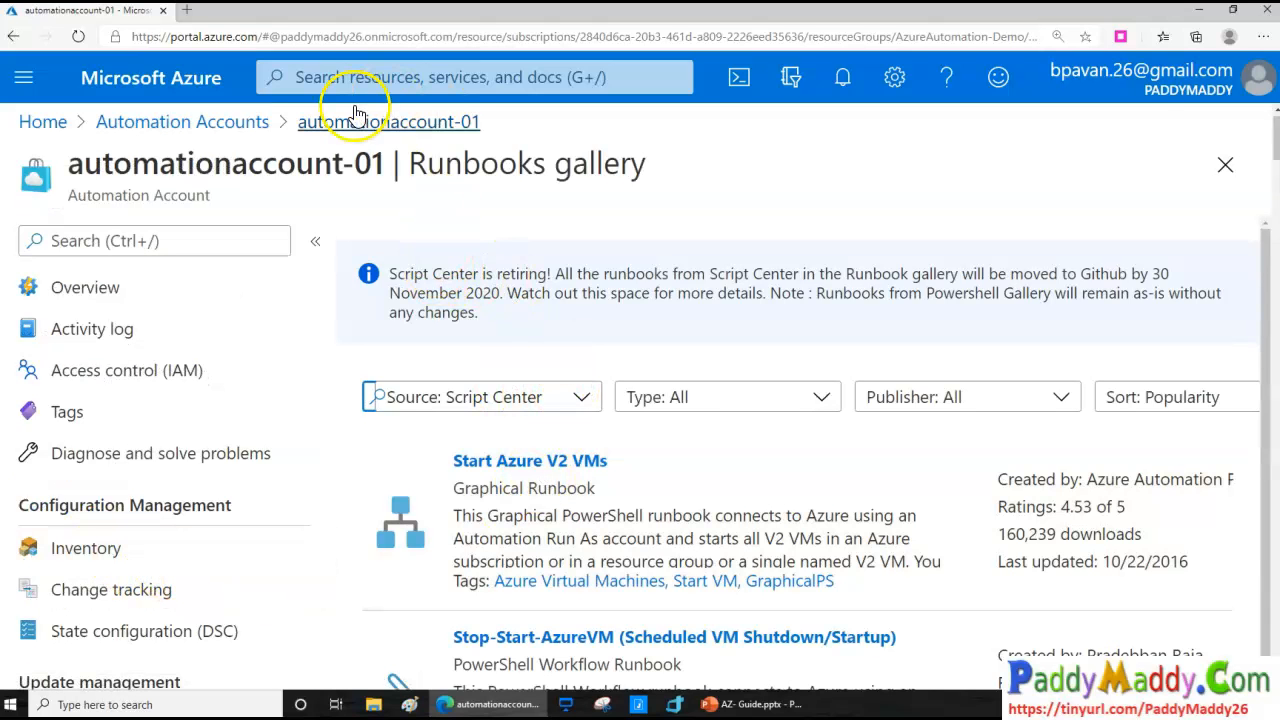
{"action": "left_click_drag", "start_coordinate": [424, 163], "coordinate": [666, 168]}
{"action": "scroll", "coordinate": [637, 351], "scroll_direction": "down", "scroll_amount": 1}
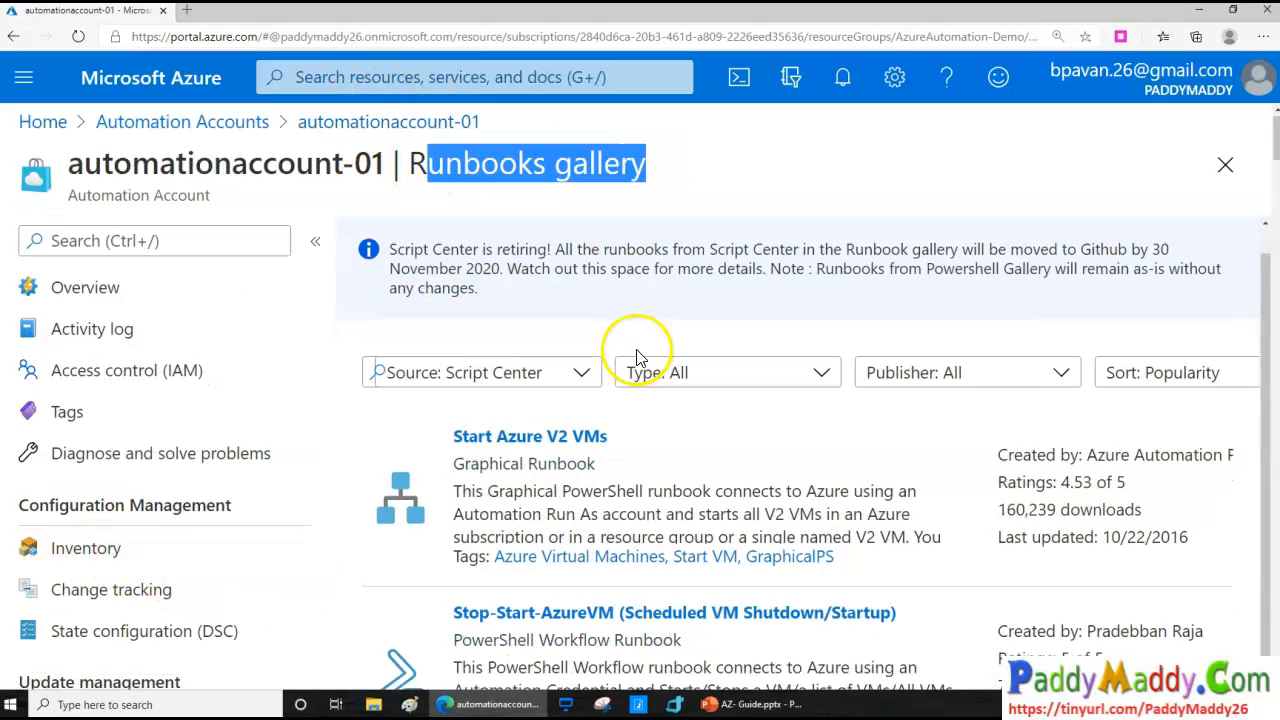
{"action": "scroll", "coordinate": [790, 530], "scroll_direction": "down", "scroll_amount": 10}
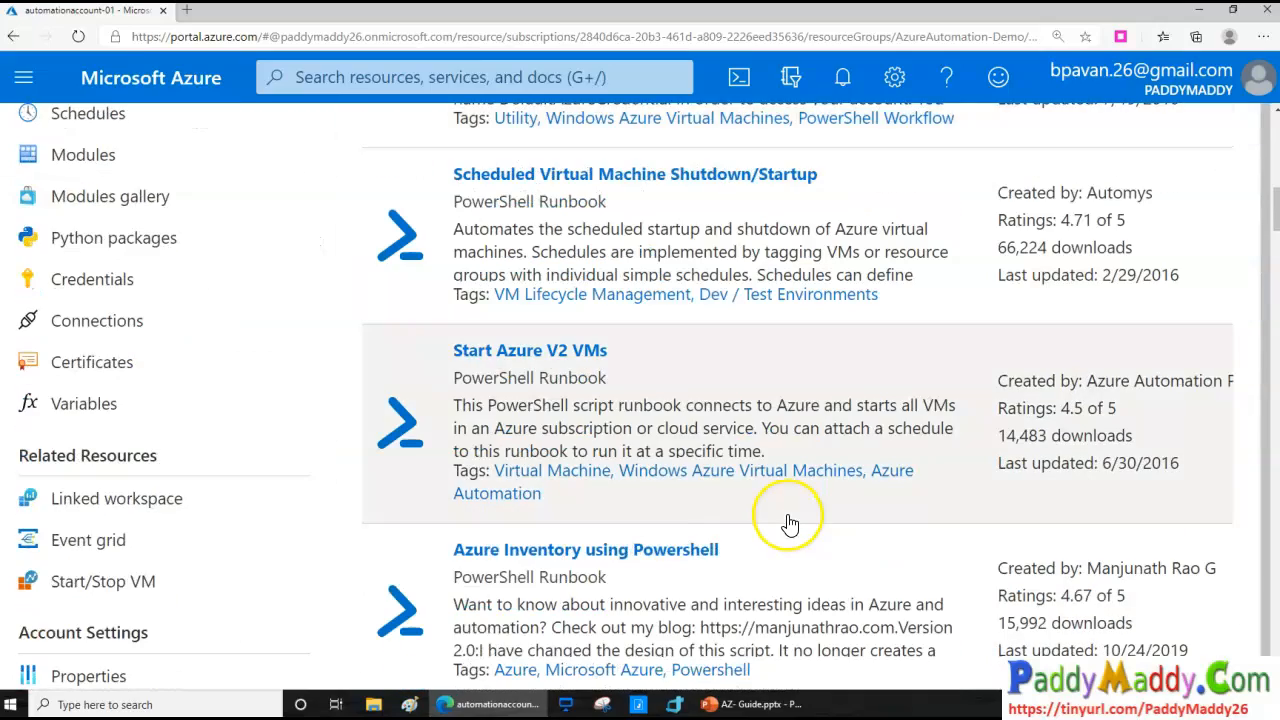
{"action": "scroll", "coordinate": [778, 521], "scroll_direction": "up", "scroll_amount": 10}
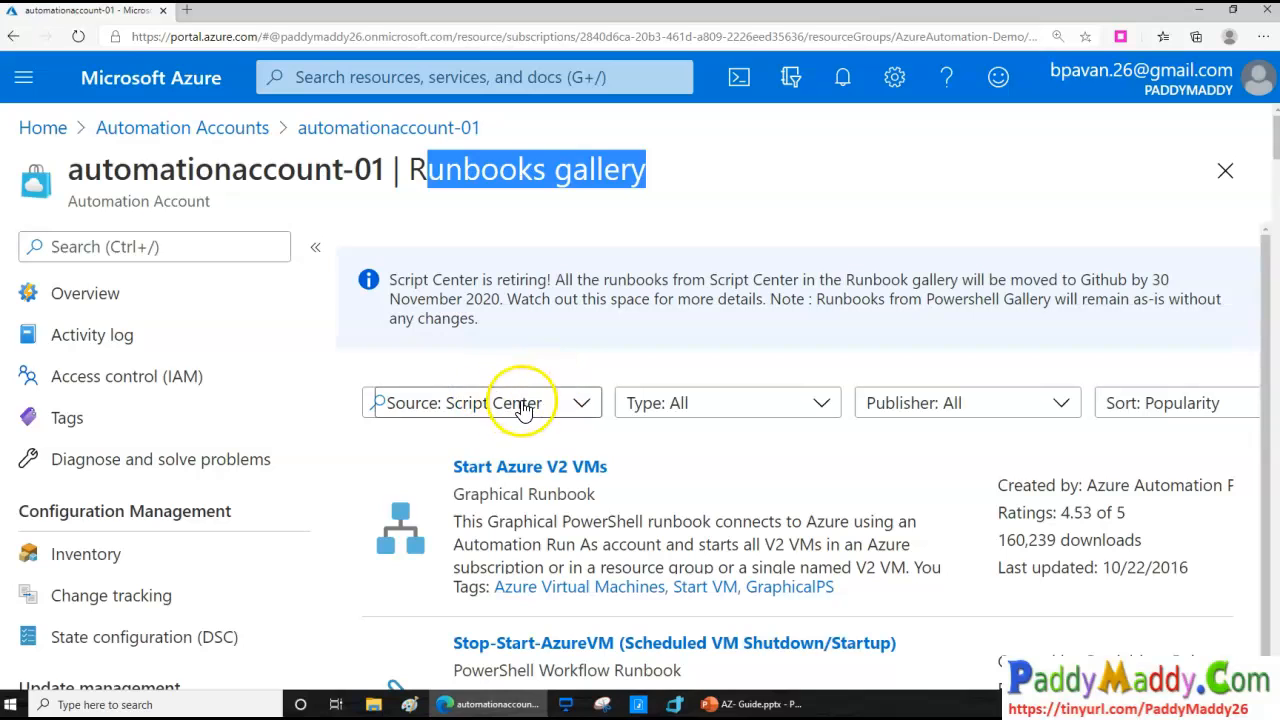
Step: Check the gallery's source options and open the Stop Azure V2 VMs graphical runbook from the Script Center list
{"action": "left_click", "coordinate": [523, 404]}
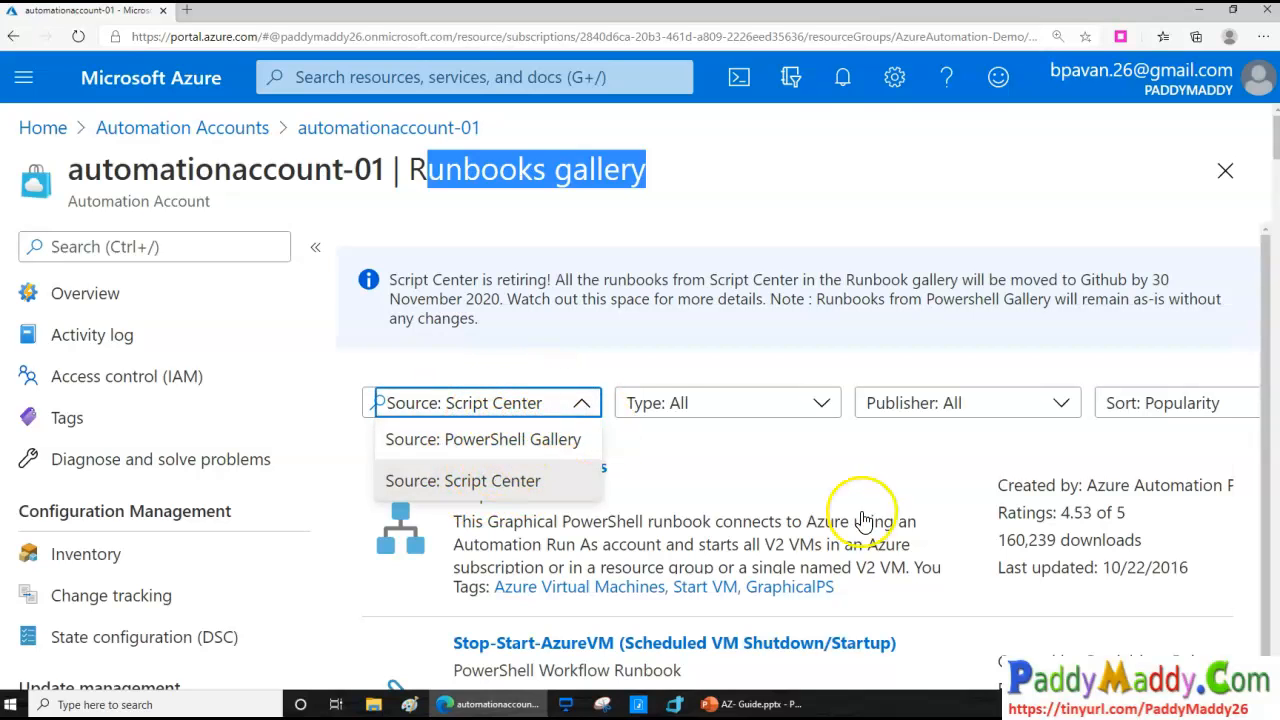
{"action": "scroll", "coordinate": [940, 530], "scroll_direction": "down", "scroll_amount": 1}
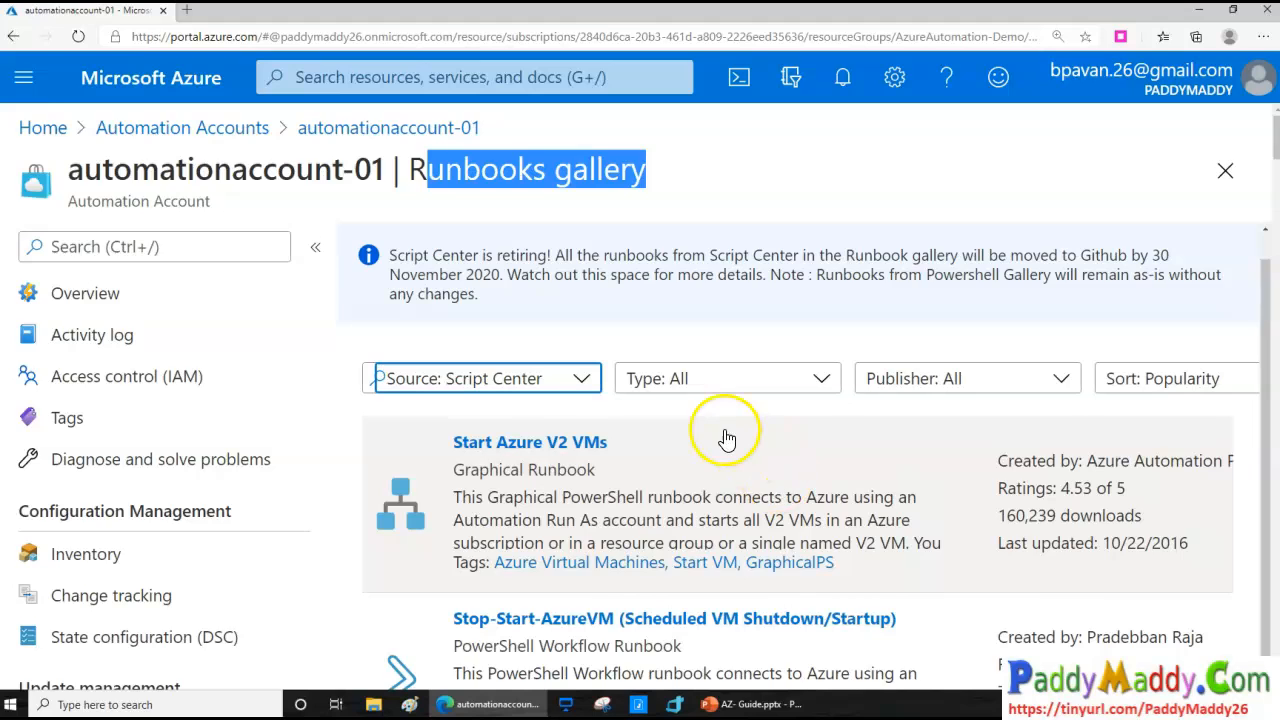
{"action": "scroll", "coordinate": [727, 440], "scroll_direction": "down", "scroll_amount": 2}
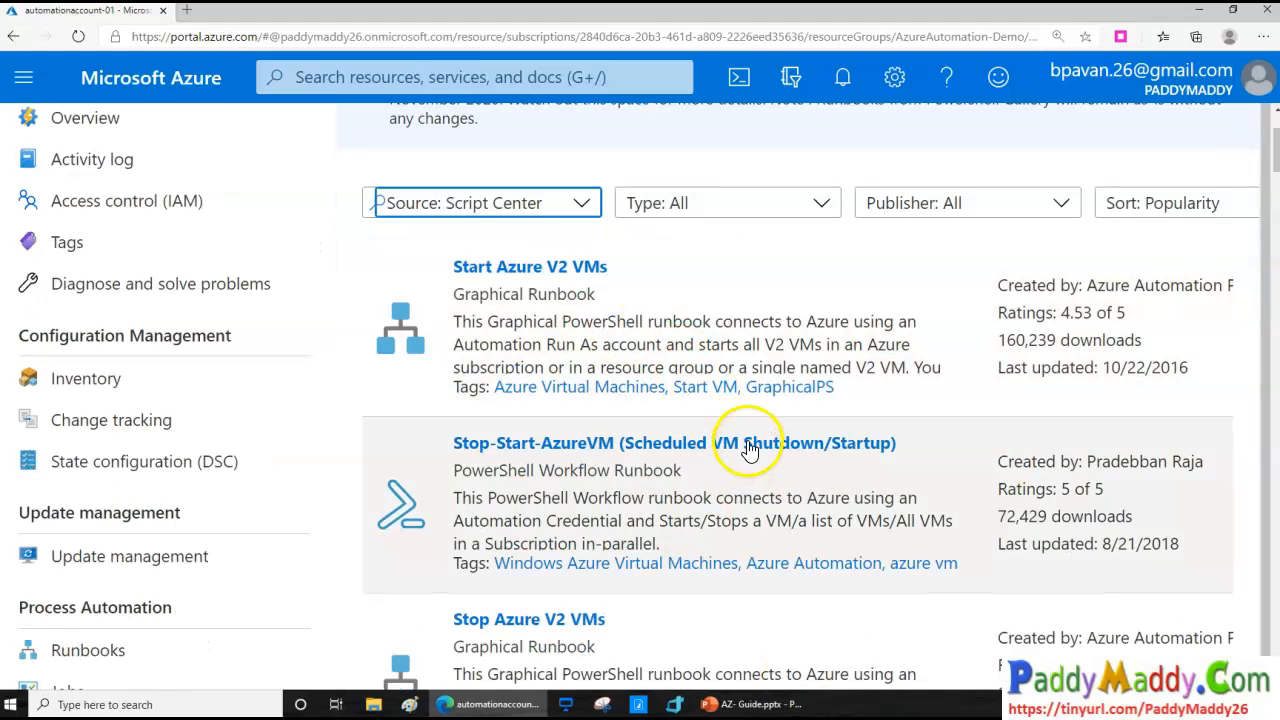
{"action": "scroll", "coordinate": [590, 515], "scroll_direction": "down", "scroll_amount": 2}
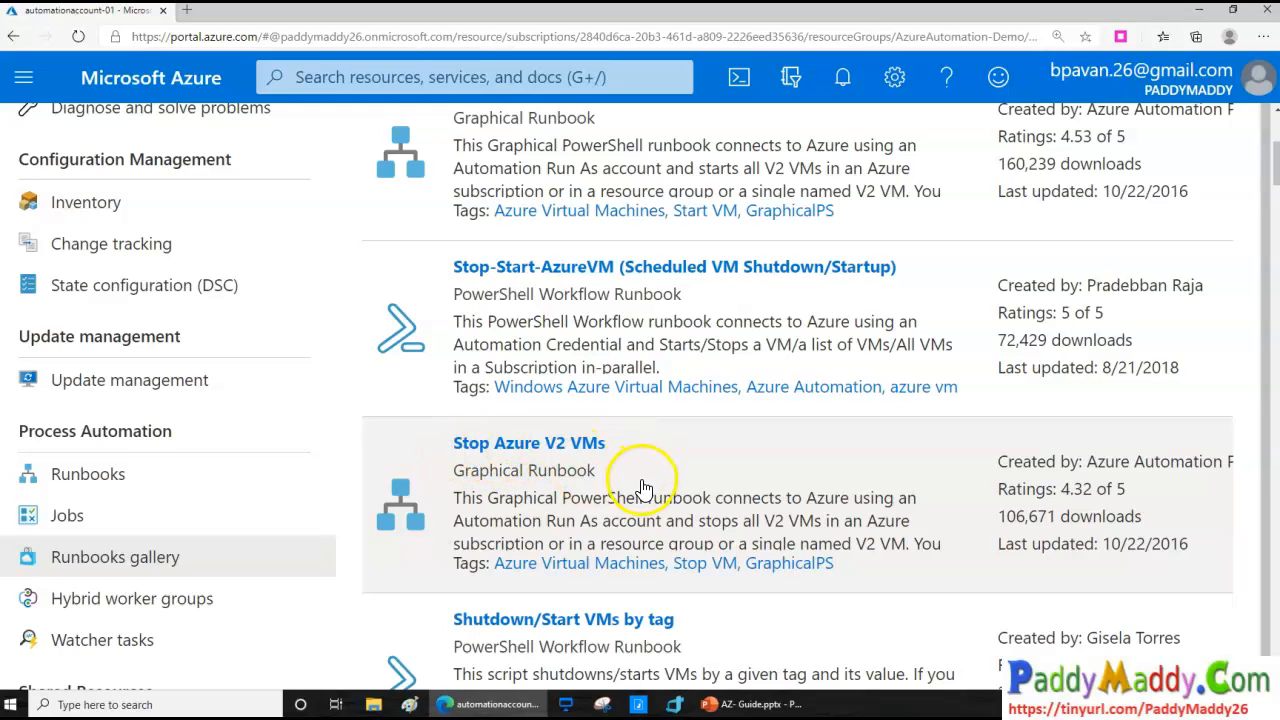
{"action": "left_click", "coordinate": [623, 514]}
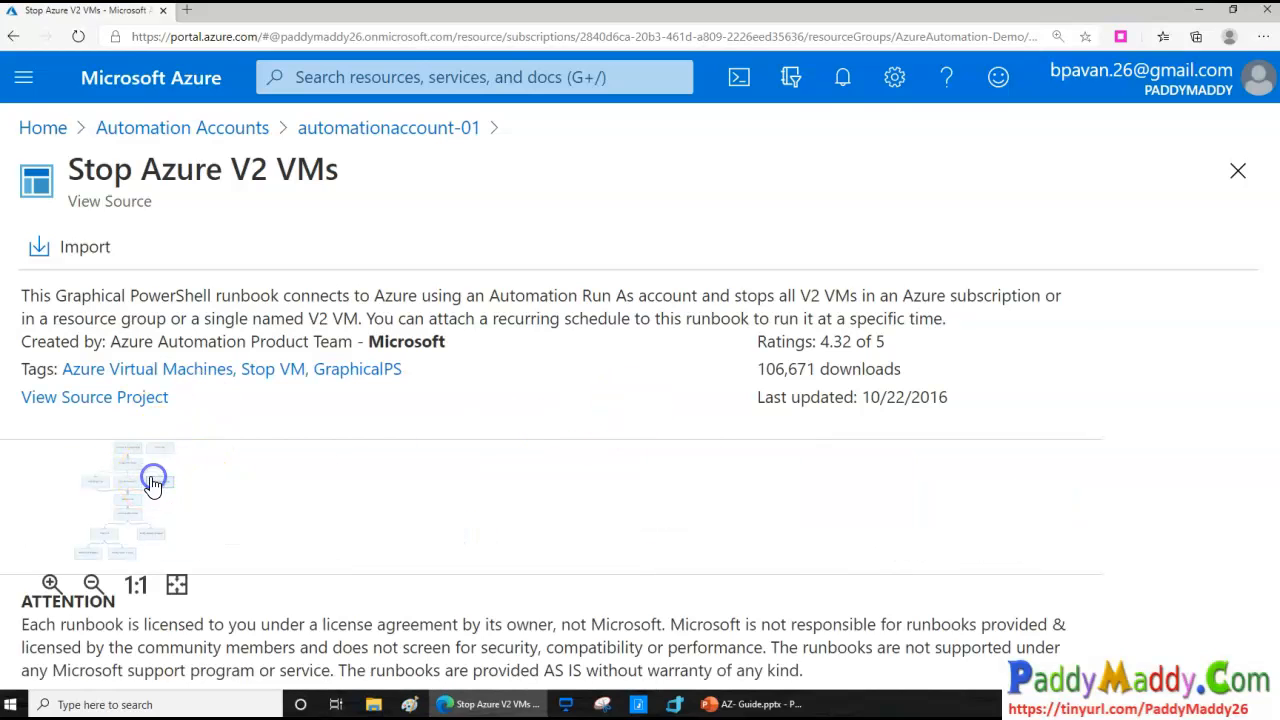
Step: Fit the Stop Azure V2 VMs workflow diagram to its view and enlarge it until the activity labels are readable
{"action": "scroll", "coordinate": [325, 498], "scroll_direction": "up", "scroll_amount": 1}
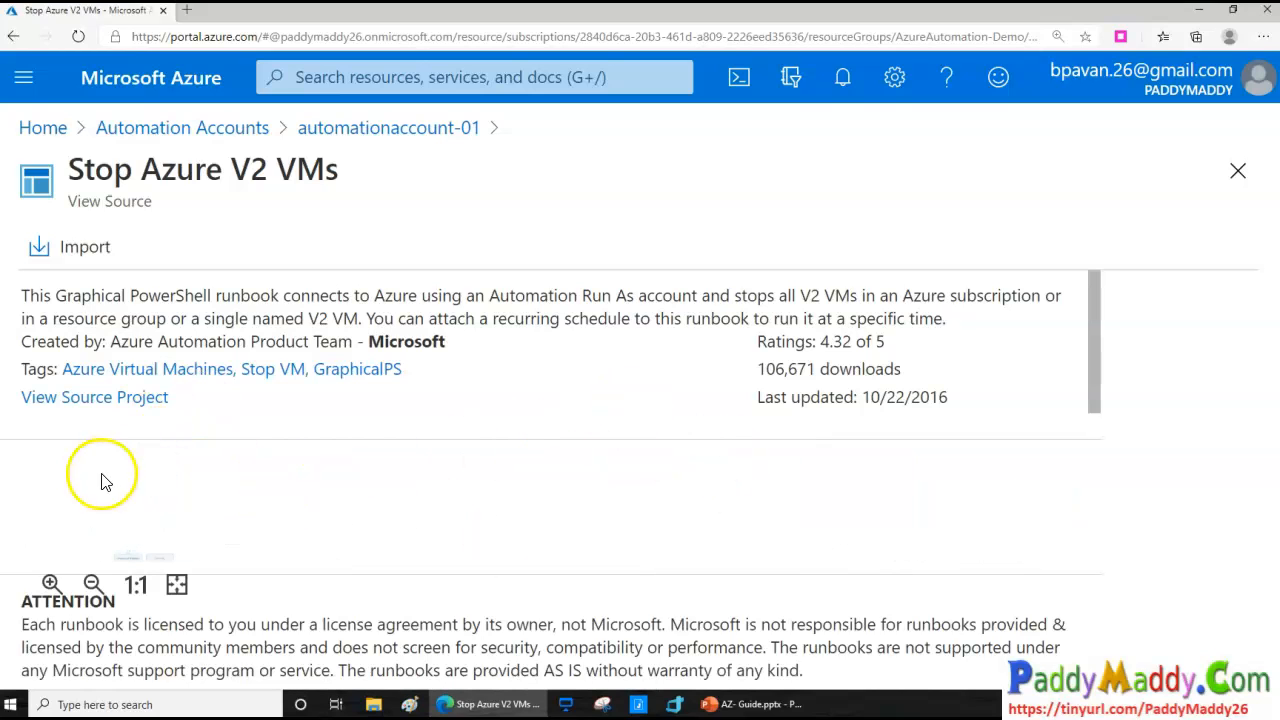
{"action": "left_click", "coordinate": [50, 582]}
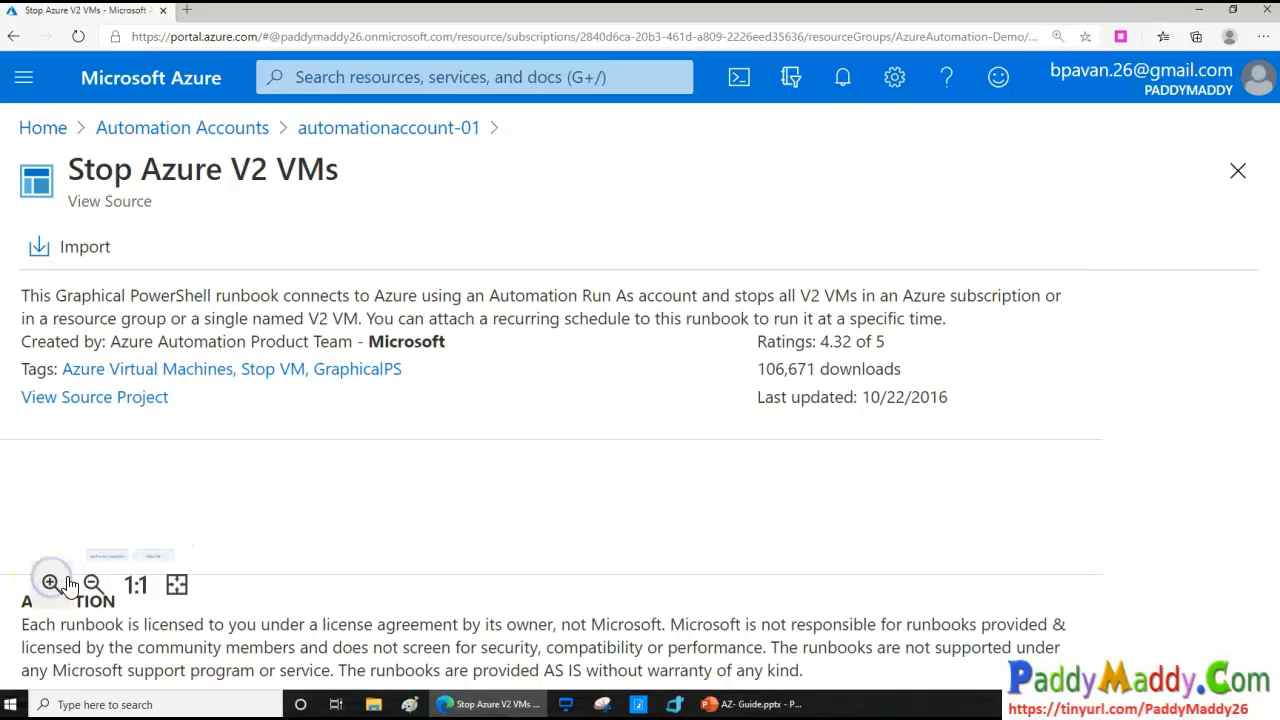
{"action": "left_click", "coordinate": [177, 584]}
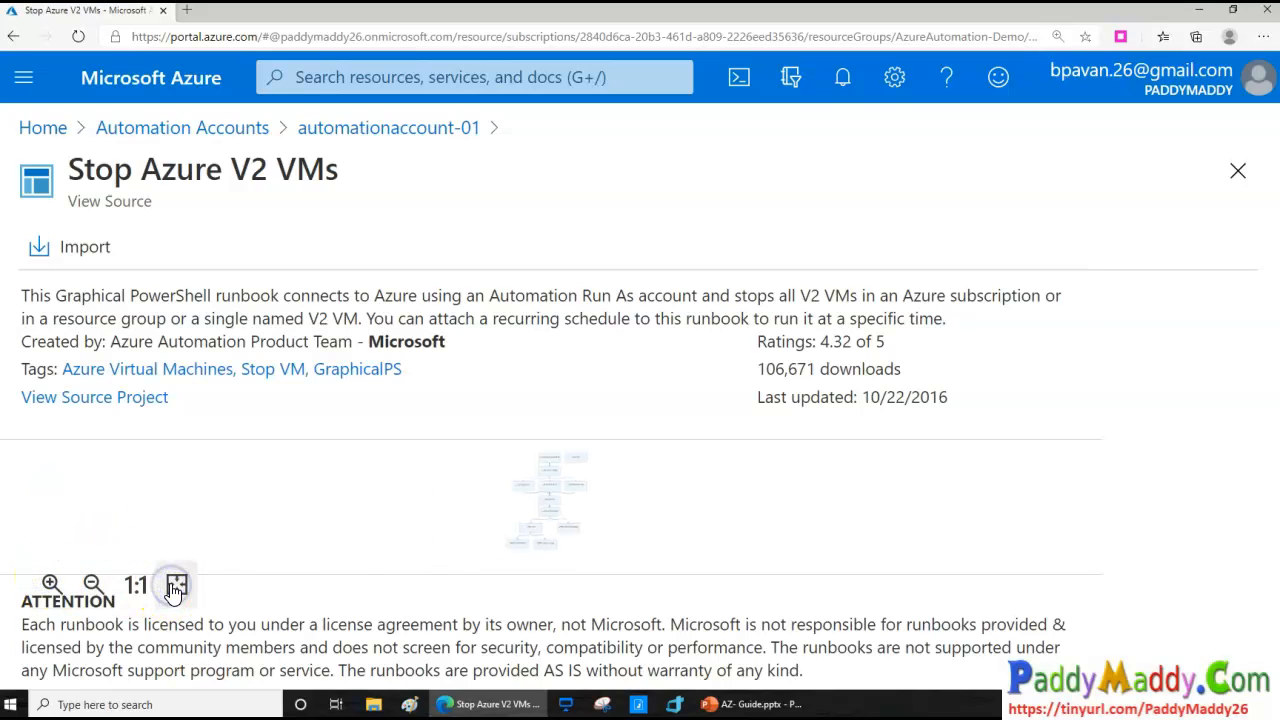
{"action": "left_click", "coordinate": [50, 583]}
{"action": "left_click", "coordinate": [50, 584]}
{"action": "left_click", "coordinate": [50, 584]}
{"action": "left_click", "coordinate": [50, 584]}
{"action": "left_click", "coordinate": [50, 584]}
{"action": "left_click", "coordinate": [50, 584]}
{"action": "left_click", "coordinate": [50, 584]}
{"action": "left_click", "coordinate": [50, 584]}
{"action": "left_click", "coordinate": [50, 584]}
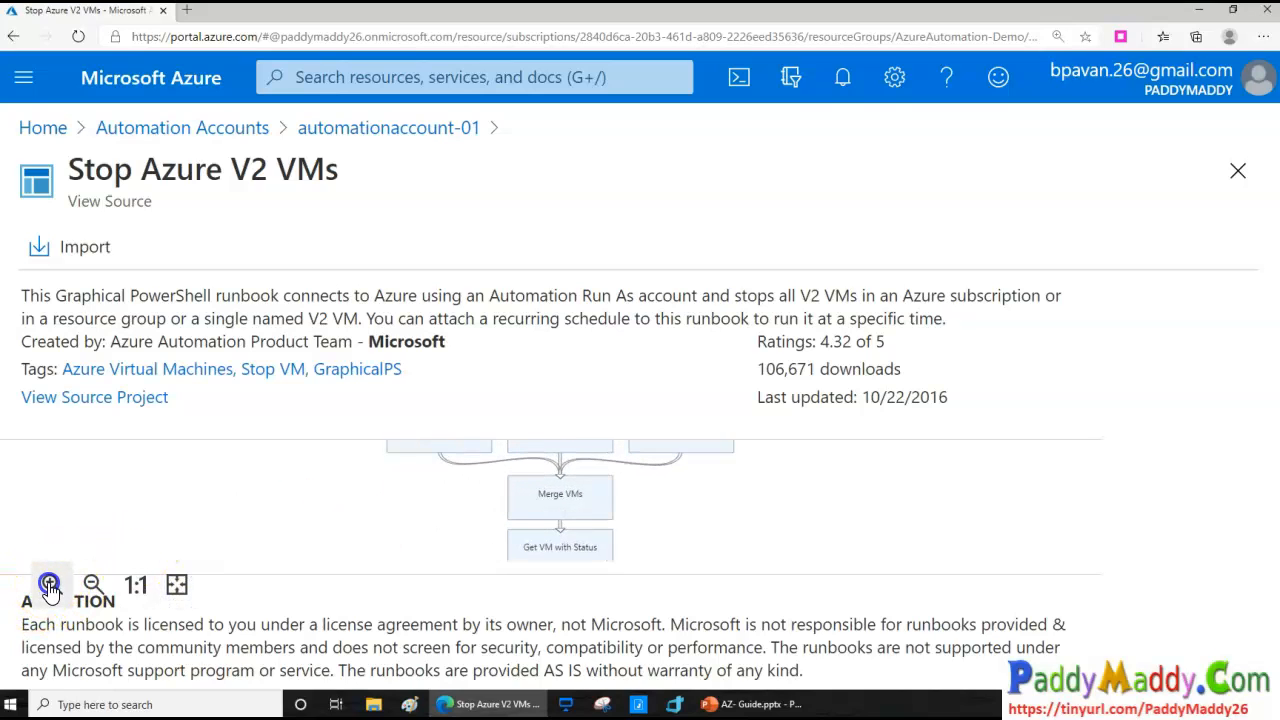
{"action": "left_click", "coordinate": [50, 584]}
Step: Examine the runbook's workflow diagram from the Get Run As Connection activity down to the final stop notifications
{"action": "left_click_drag", "start_coordinate": [715, 476], "coordinate": [711, 565]}
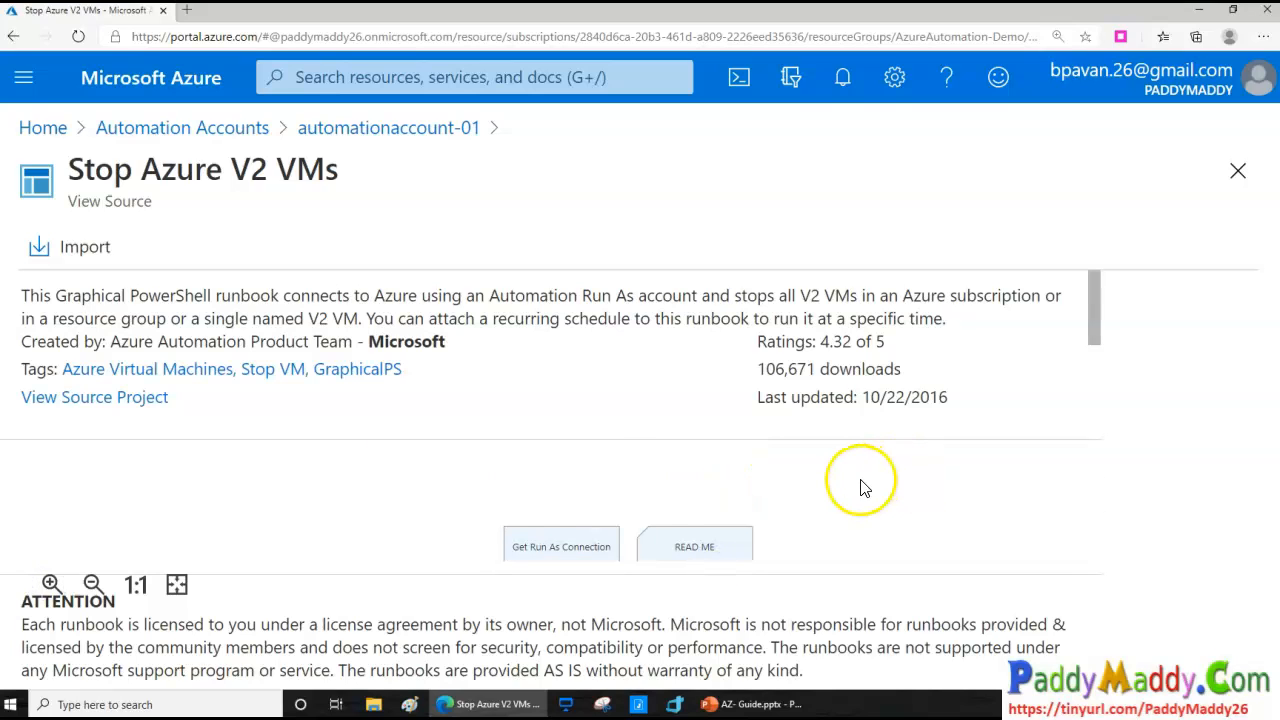
{"action": "scroll", "coordinate": [861, 481], "scroll_direction": "down", "scroll_amount": 2}
{"action": "scroll", "coordinate": [596, 472], "scroll_direction": "up", "scroll_amount": 2}
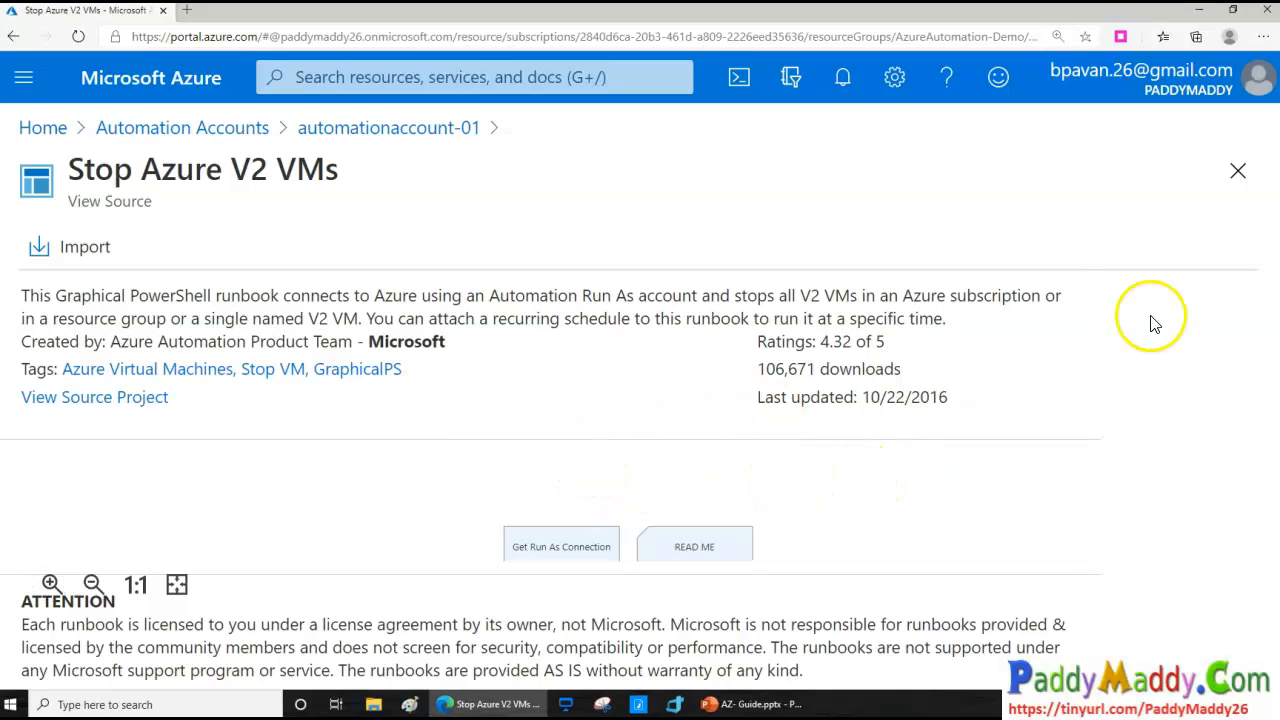
{"action": "left_click_drag", "start_coordinate": [1090, 335], "coordinate": [1116, 373]}
{"action": "scroll", "coordinate": [563, 540], "scroll_direction": "down", "scroll_amount": 3}
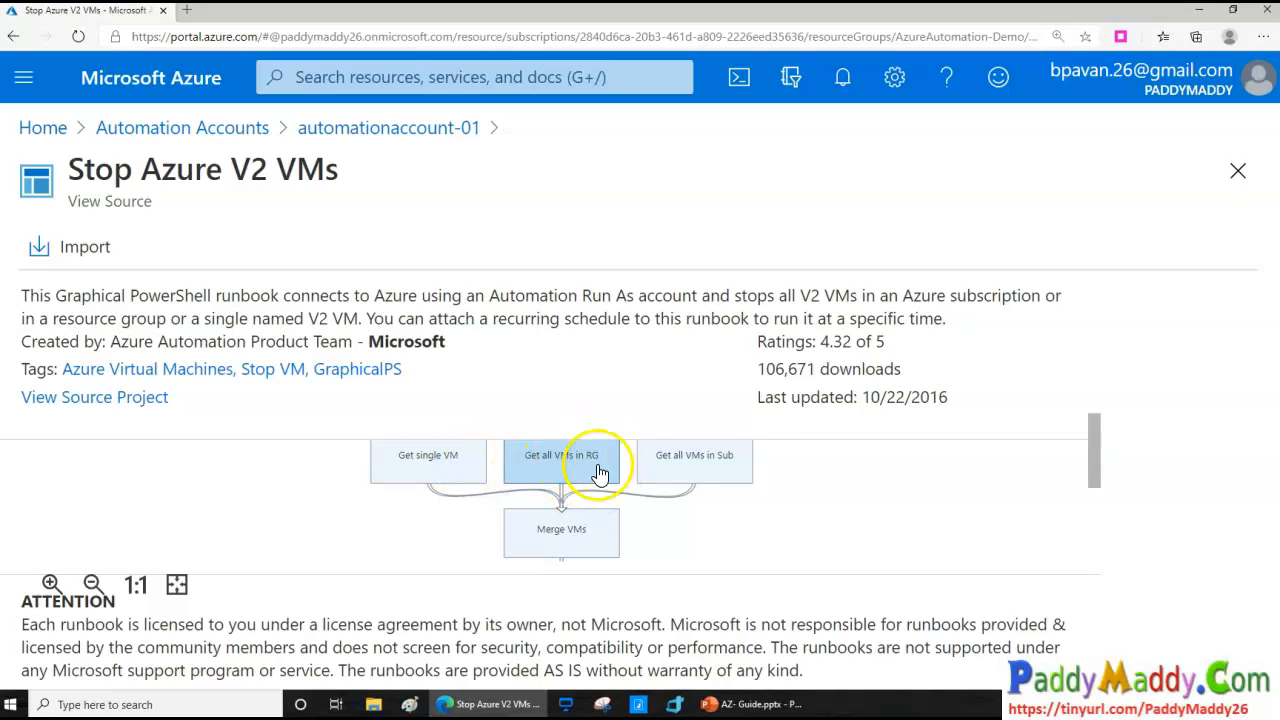
{"action": "scroll", "coordinate": [720, 506], "scroll_direction": "down", "scroll_amount": 2}
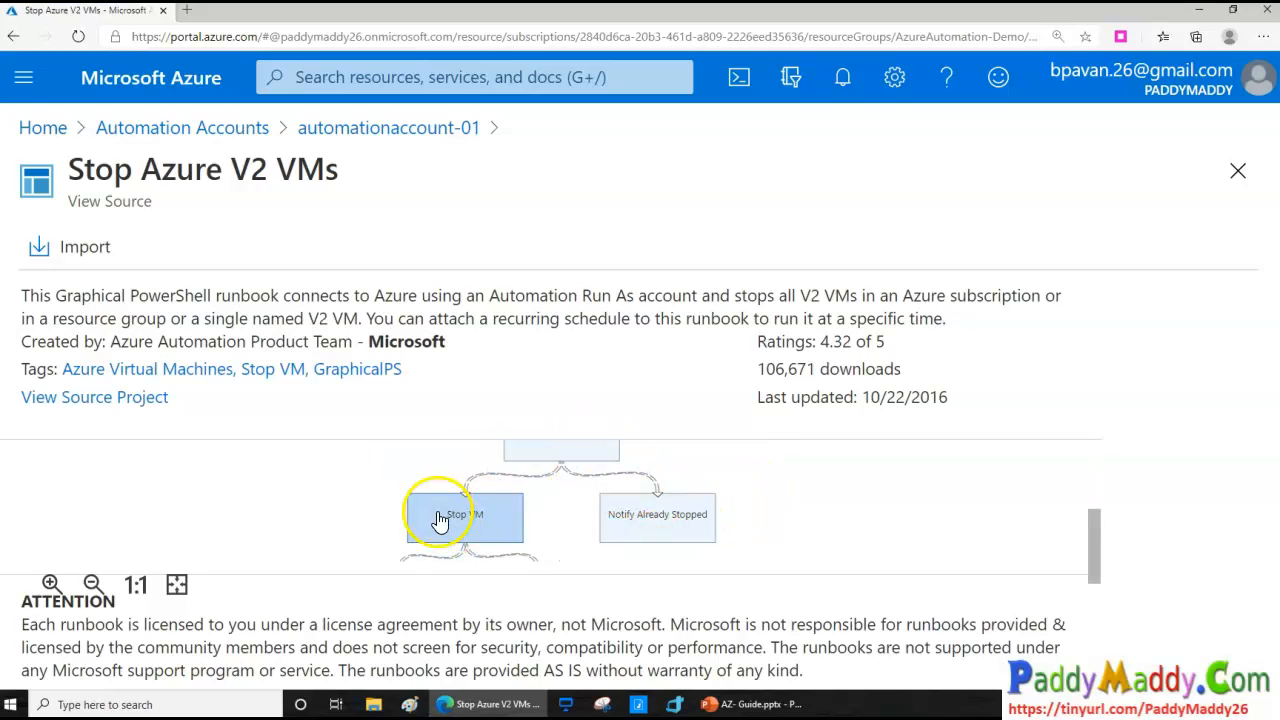
{"action": "scroll", "coordinate": [638, 527], "scroll_direction": "down", "scroll_amount": 1}
{"action": "scroll", "coordinate": [580, 517], "scroll_direction": "up", "scroll_amount": 1}
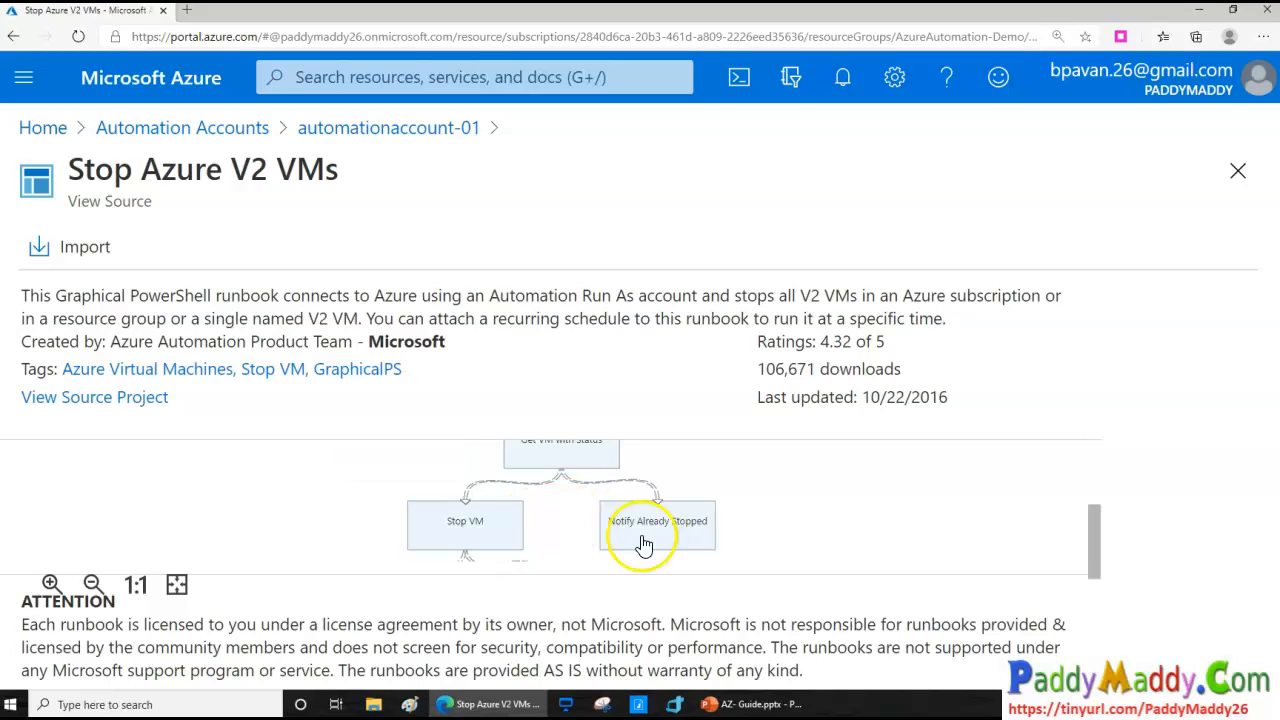
{"action": "scroll", "coordinate": [662, 525], "scroll_direction": "down", "scroll_amount": 2}
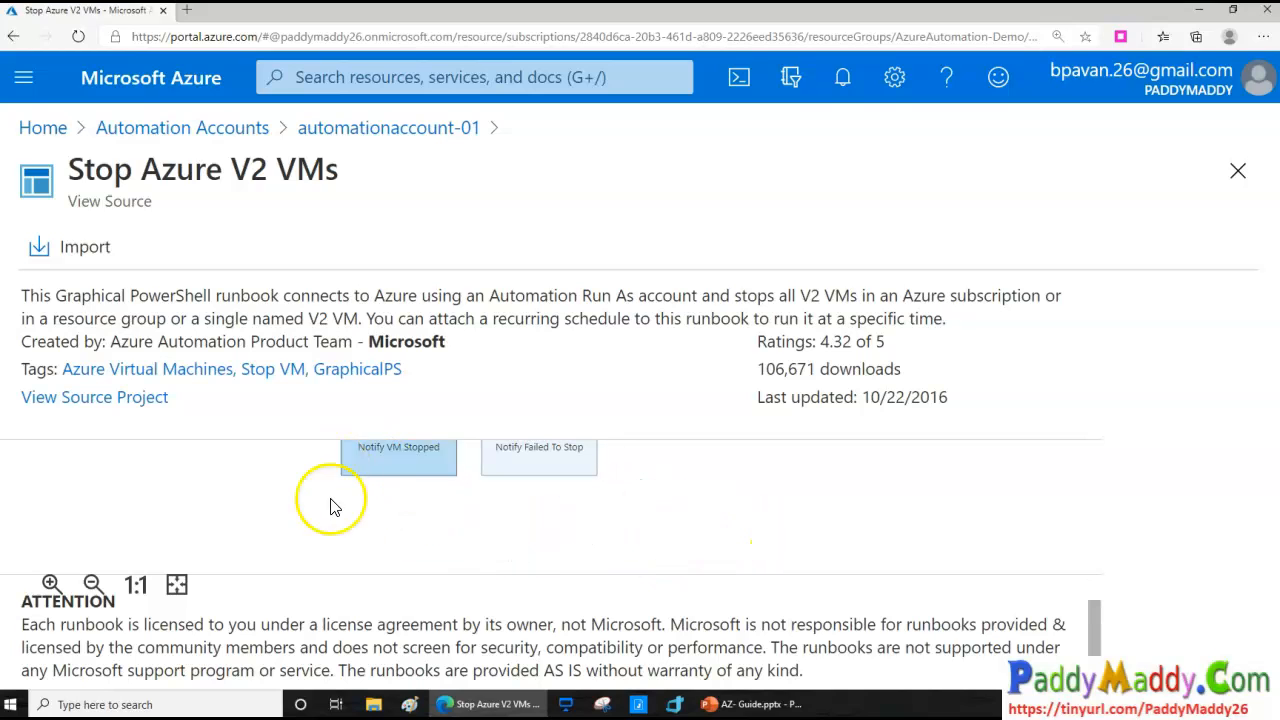
{"action": "scroll", "coordinate": [430, 485], "scroll_direction": "up", "scroll_amount": 5}
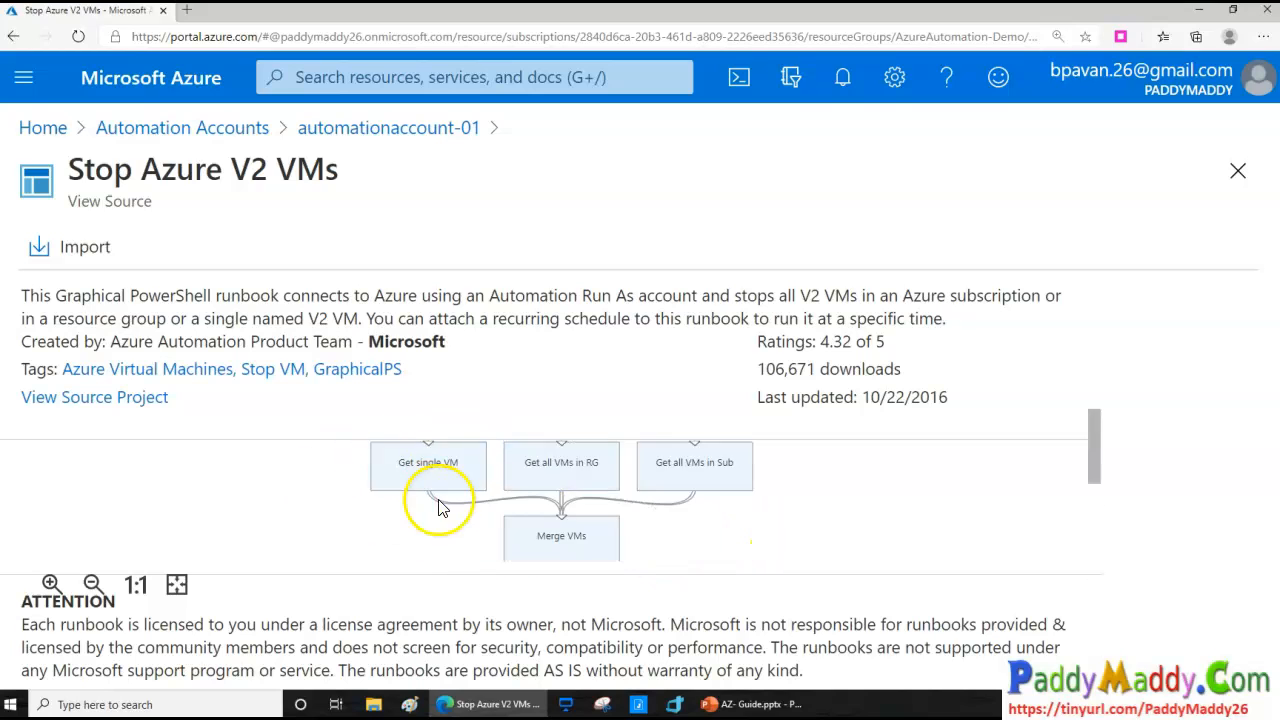
{"action": "scroll", "coordinate": [414, 557], "scroll_direction": "down", "scroll_amount": 5}
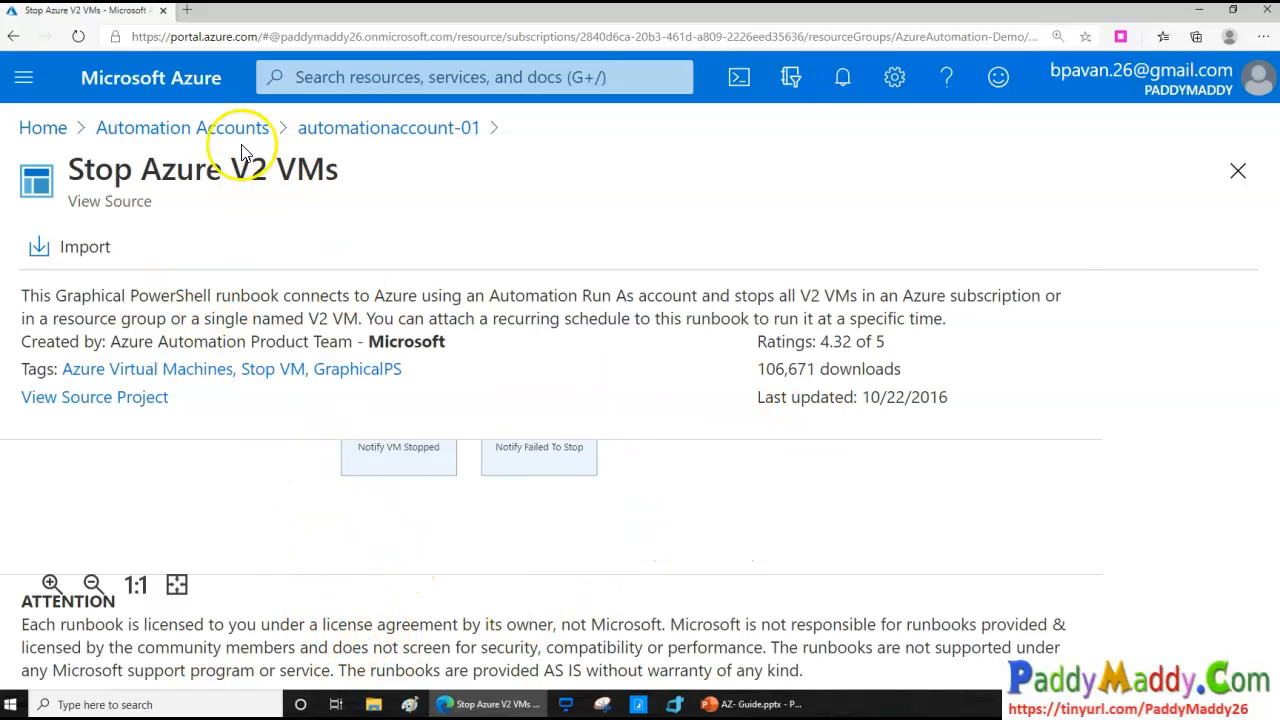
Step: Return to the Runbooks gallery of automationaccount-01 and look at the other Process Automation features
{"action": "left_click", "coordinate": [351, 127]}
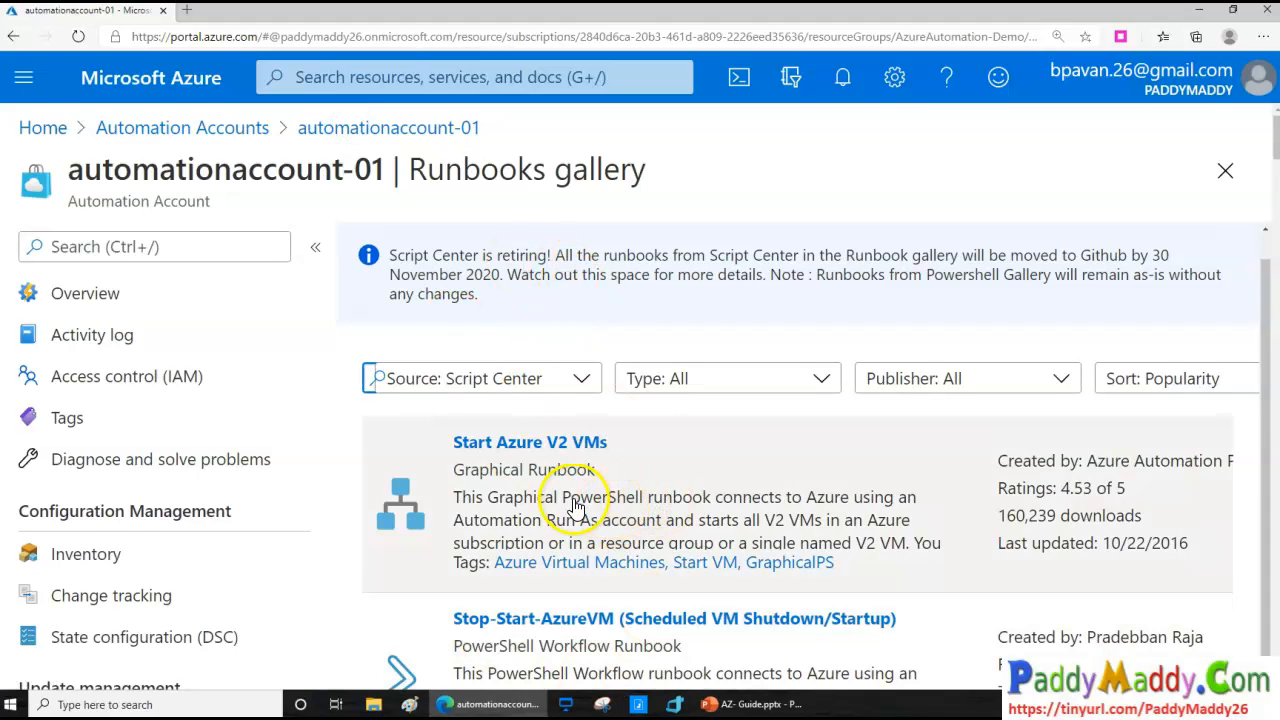
{"action": "scroll", "coordinate": [577, 508], "scroll_direction": "down", "scroll_amount": 2}
{"action": "scroll", "coordinate": [191, 554], "scroll_direction": "down", "scroll_amount": 3}
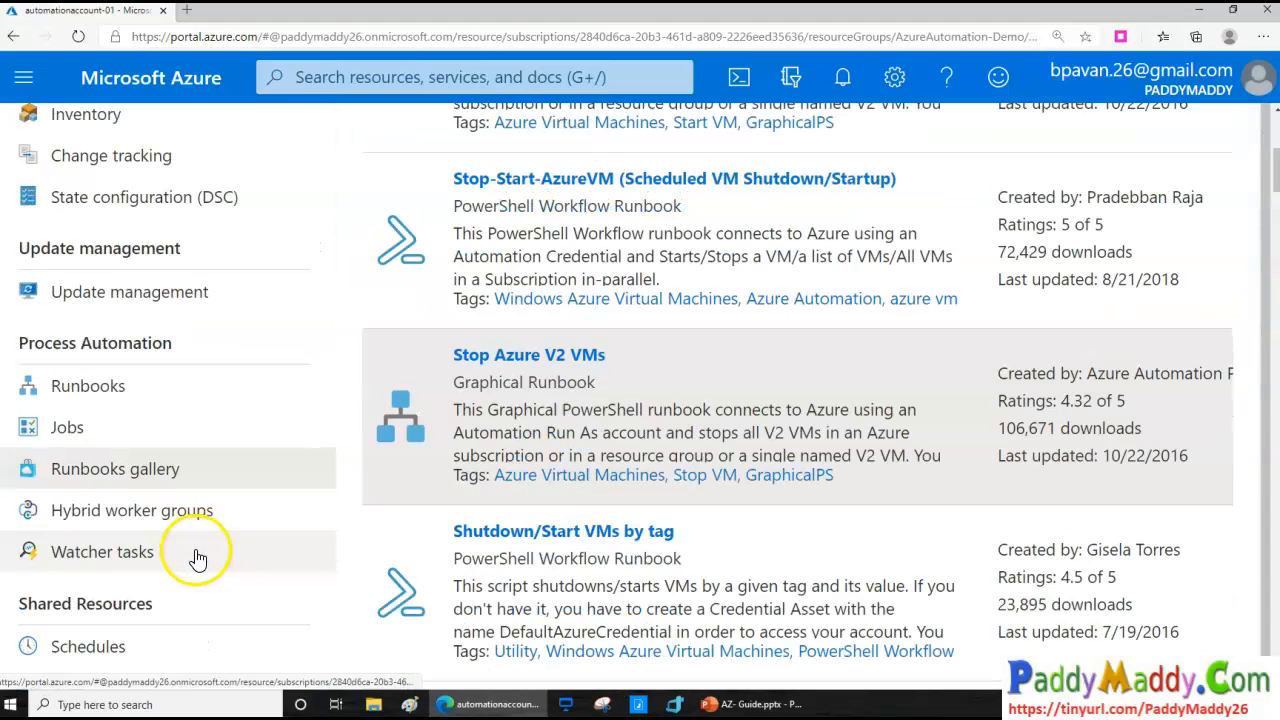
Step: Open the Hybrid worker groups of automationaccount-01 and view its user and system hybrid worker groups
{"action": "scroll", "coordinate": [160, 451], "scroll_direction": "down", "scroll_amount": 1}
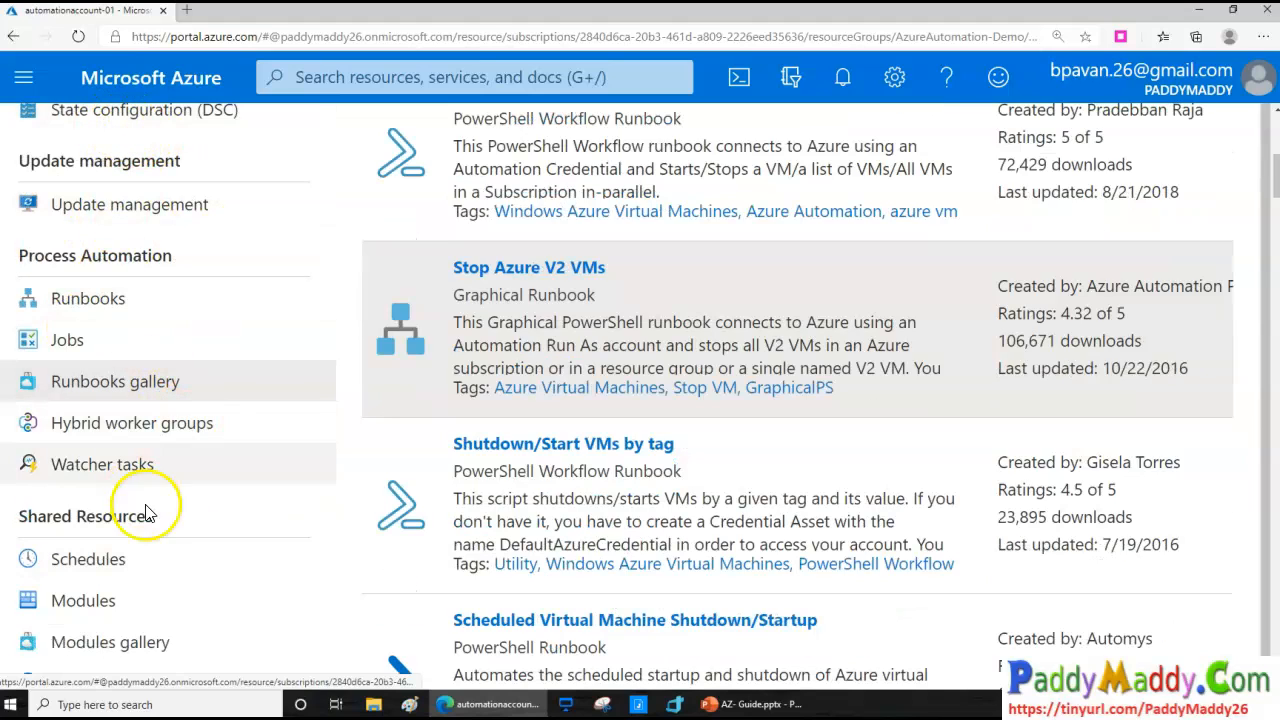
{"action": "left_click", "coordinate": [77, 424]}
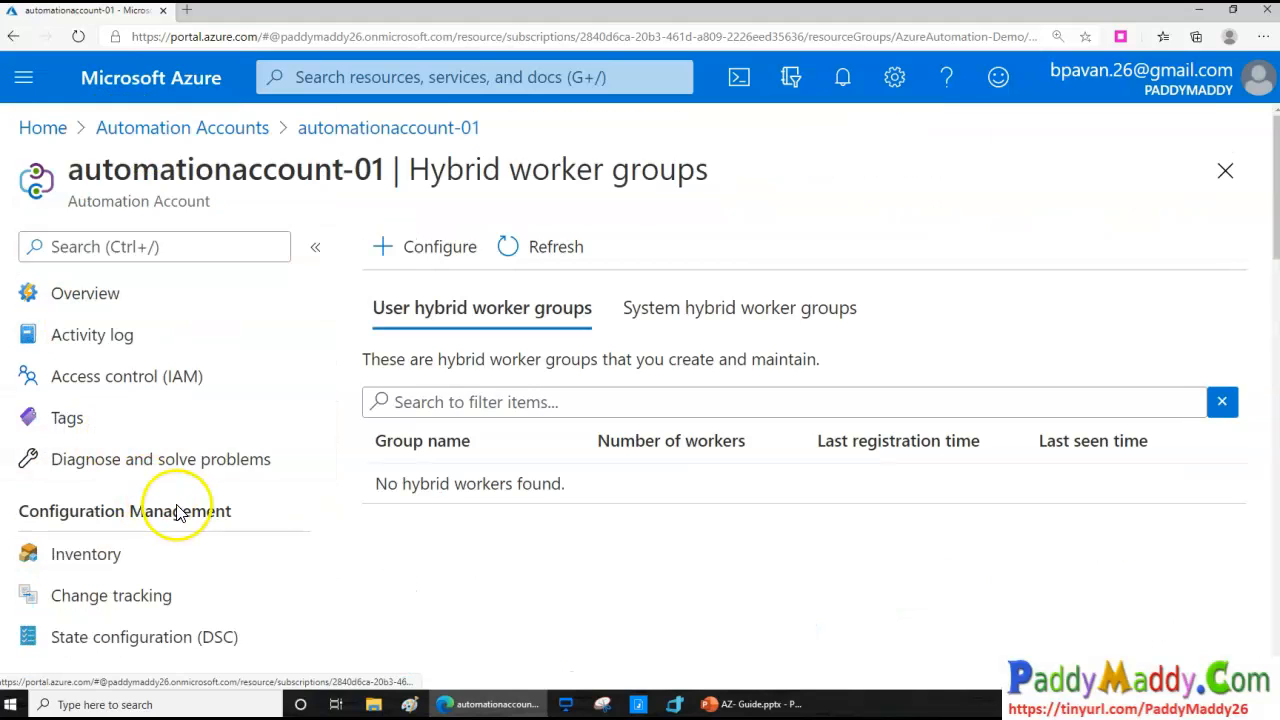
{"action": "scroll", "coordinate": [246, 563], "scroll_direction": "down", "scroll_amount": 7}
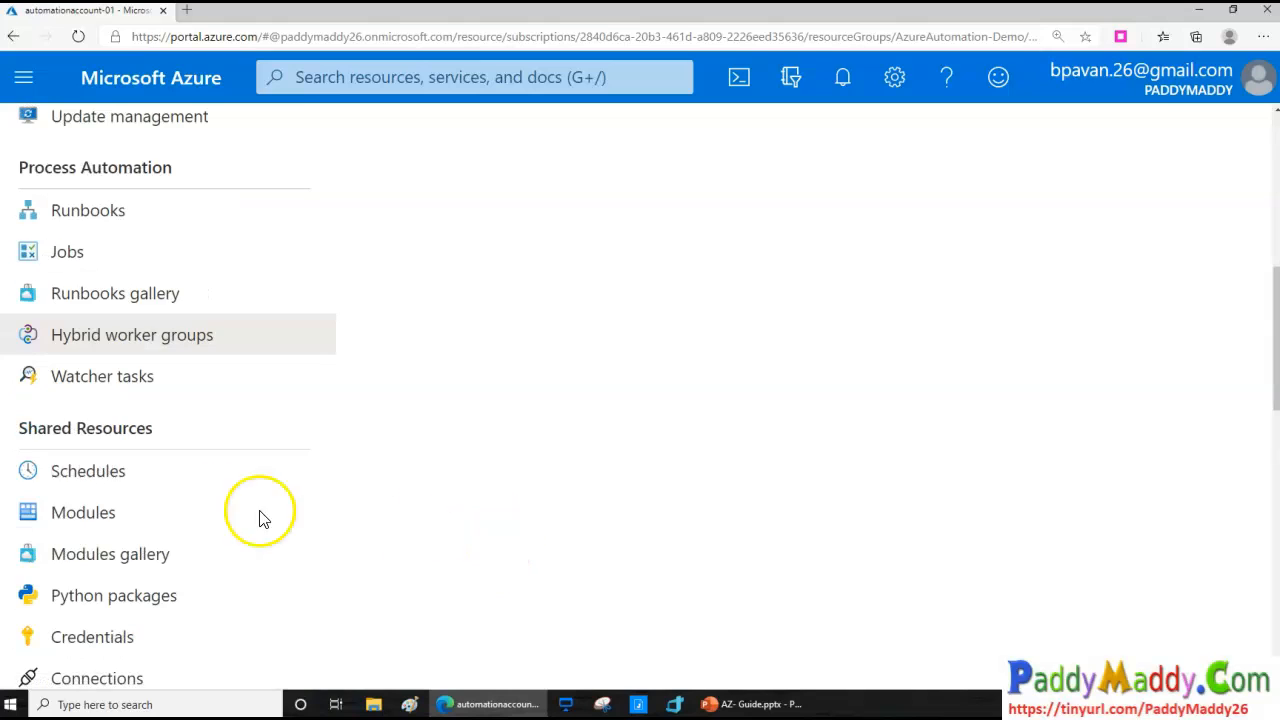
{"action": "scroll", "coordinate": [535, 412], "scroll_direction": "up", "scroll_amount": 3}
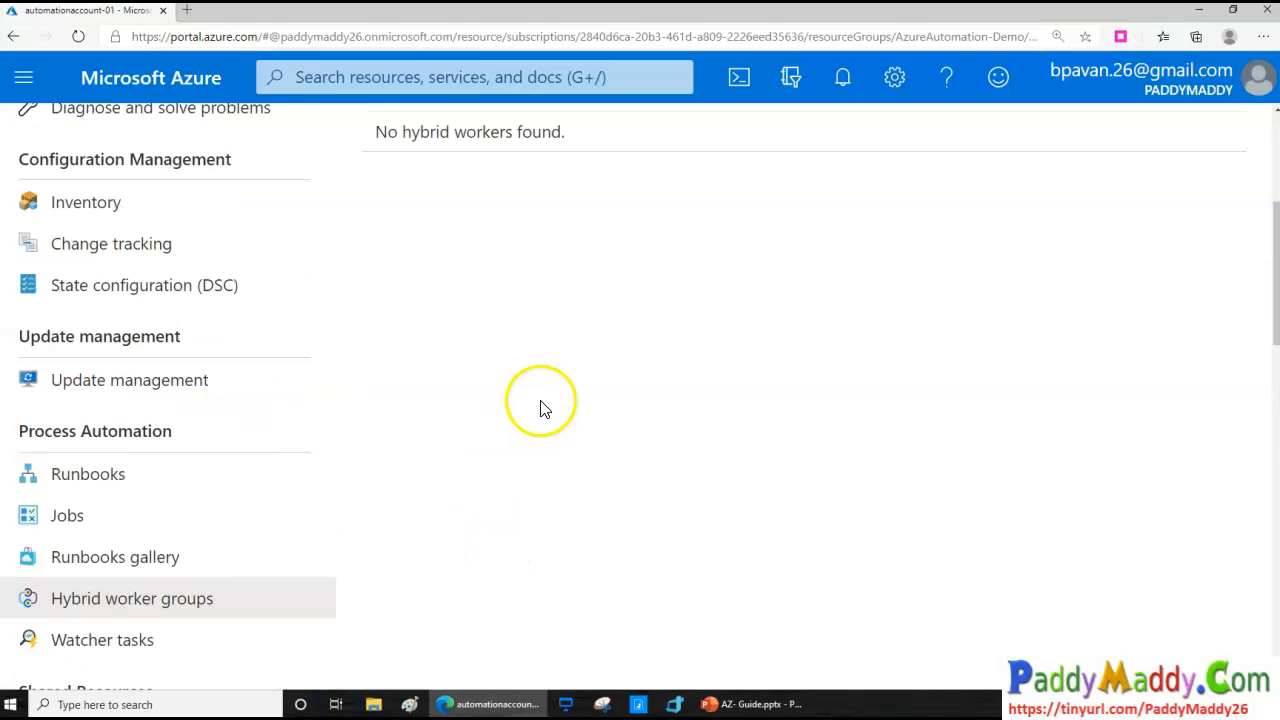
{"action": "scroll", "coordinate": [540, 410], "scroll_direction": "up", "scroll_amount": 4}
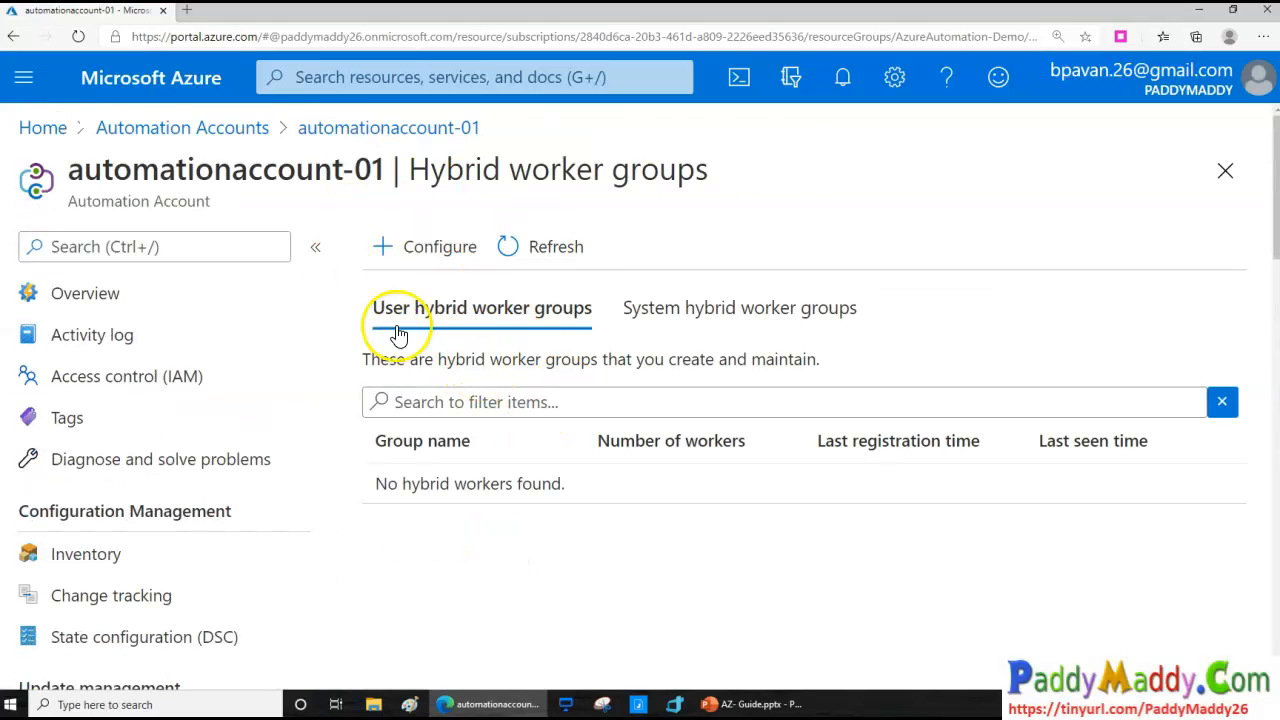
{"action": "scroll", "coordinate": [489, 466], "scroll_direction": "down", "scroll_amount": 1}
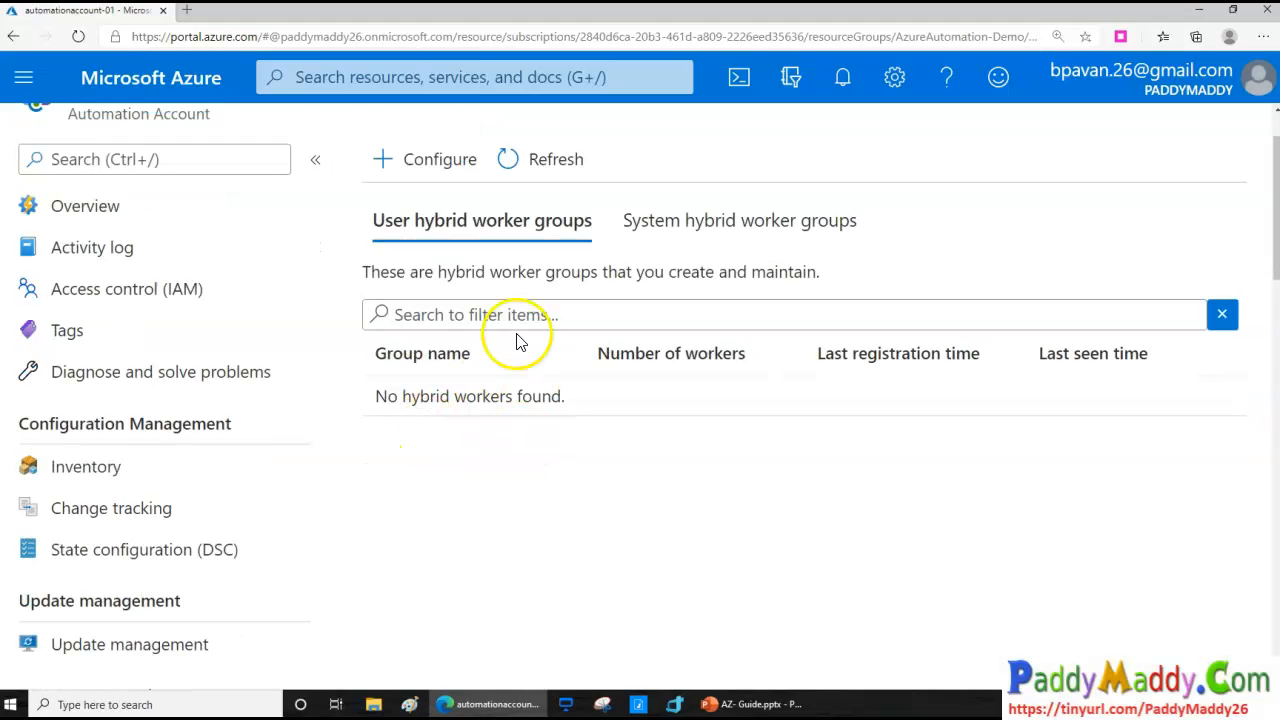
{"action": "left_click", "coordinate": [714, 214]}
Step: Open the Watcher tasks page under Process Automation and read what a watcher task does
{"action": "scroll", "coordinate": [229, 506], "scroll_direction": "down", "scroll_amount": 4}
{"action": "scroll", "coordinate": [200, 660], "scroll_direction": "down", "scroll_amount": 2}
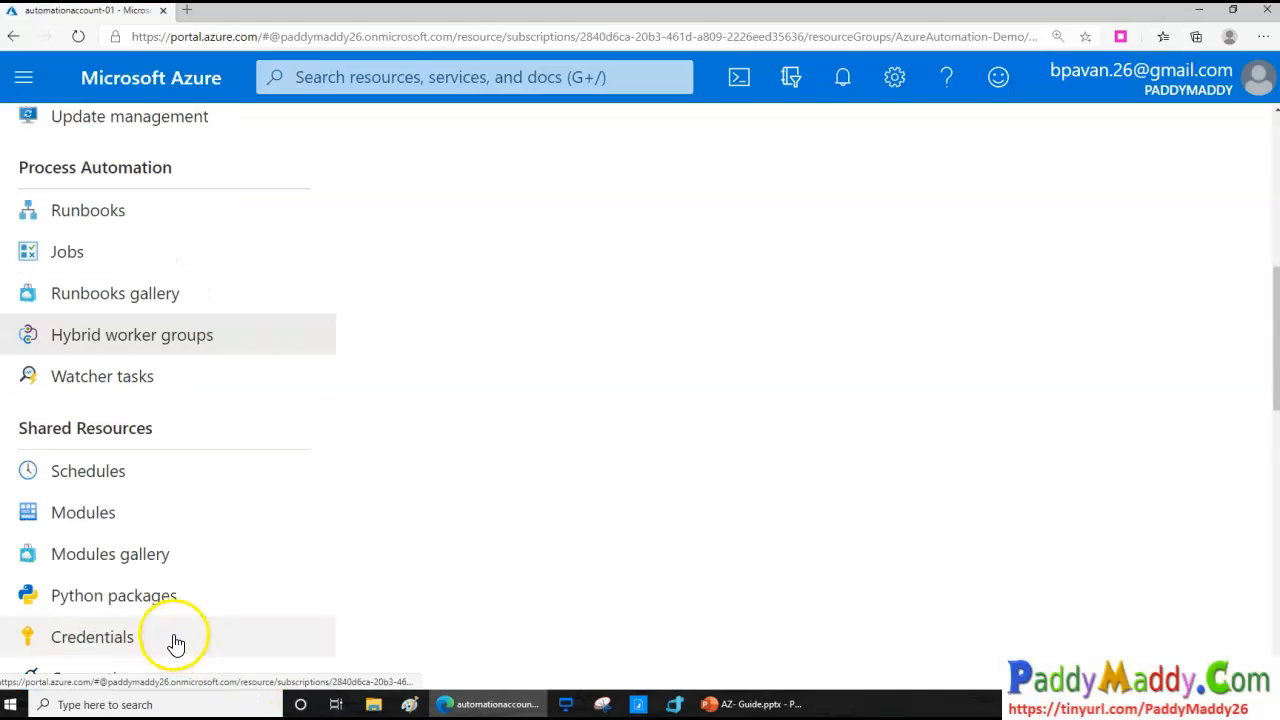
{"action": "left_click", "coordinate": [86, 380]}
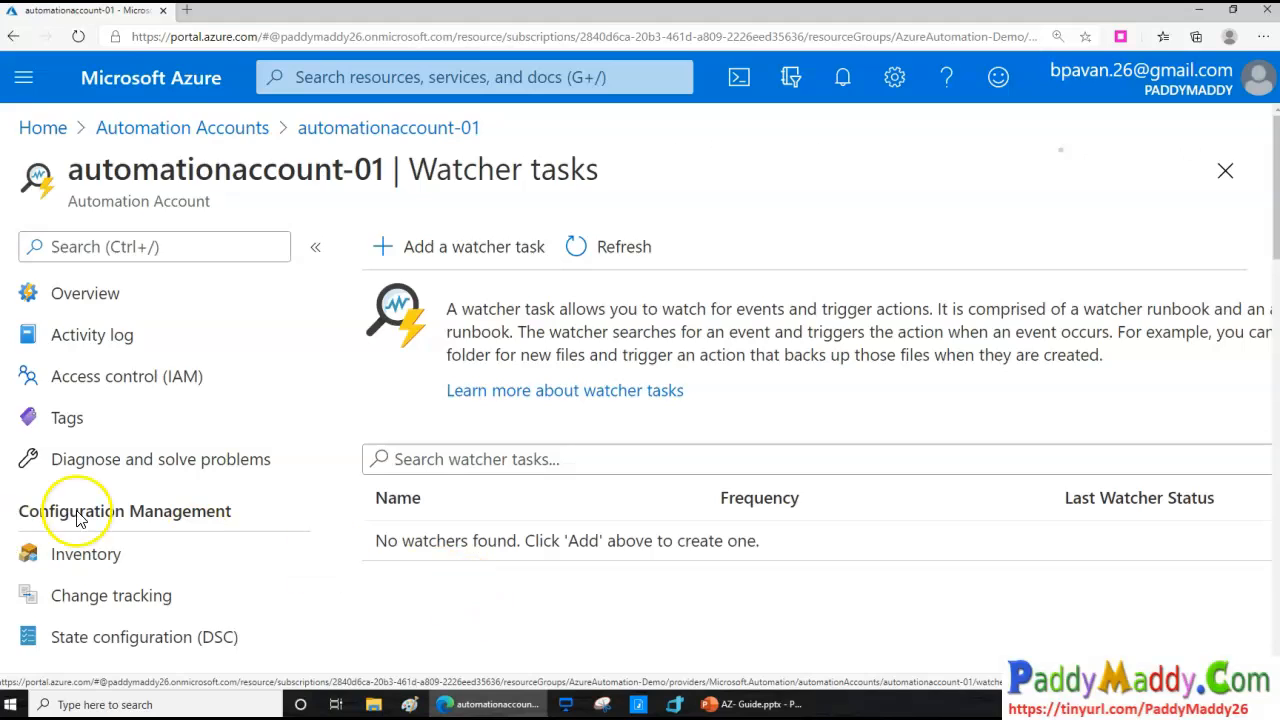
Step: Open Schedules under Shared Resources, review the New Schedule form's fields and close it without creating a schedule
{"action": "scroll", "coordinate": [78, 518], "scroll_direction": "down", "scroll_amount": 5}
{"action": "left_click_drag", "start_coordinate": [31, 430], "coordinate": [153, 429]}
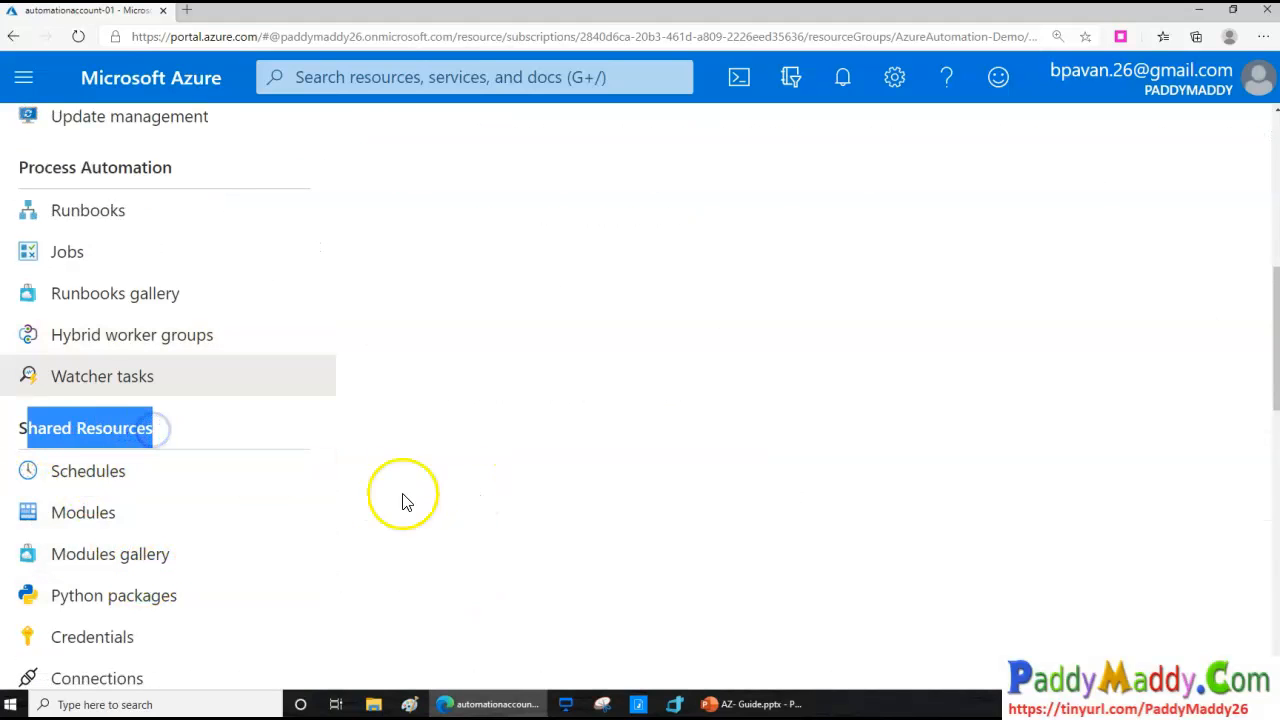
{"action": "left_click", "coordinate": [118, 474]}
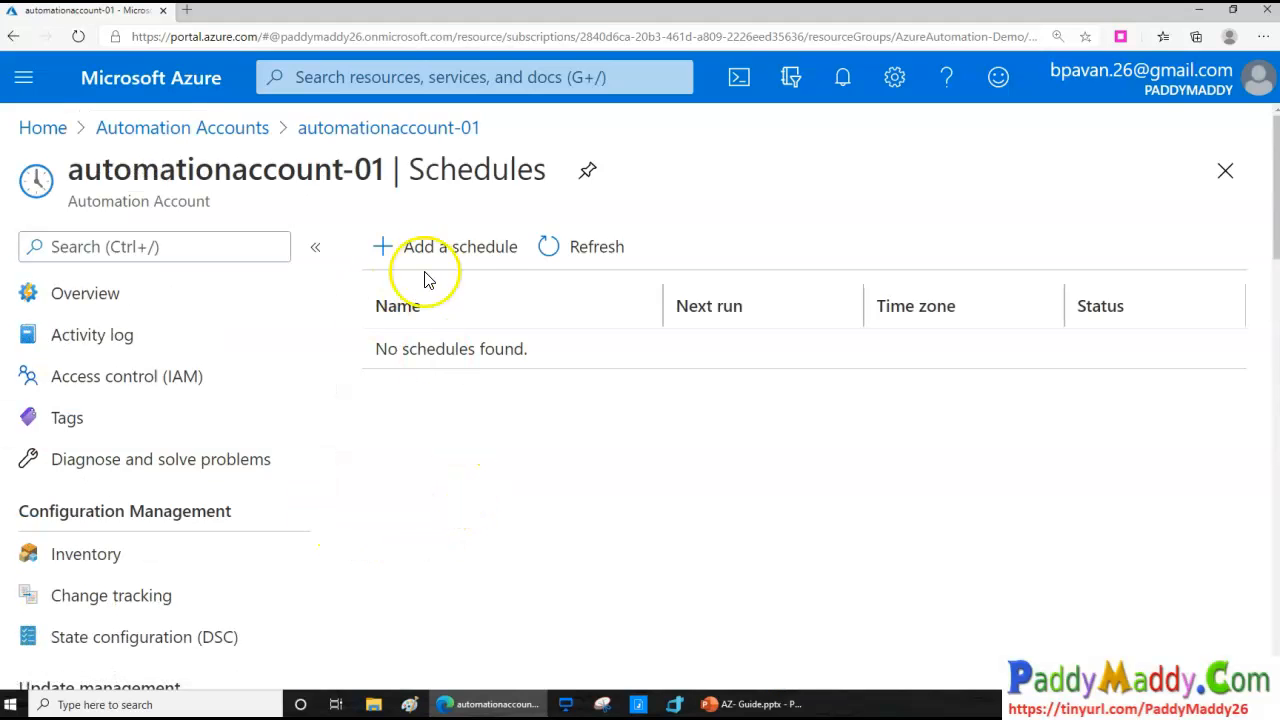
{"action": "left_click", "coordinate": [441, 254]}
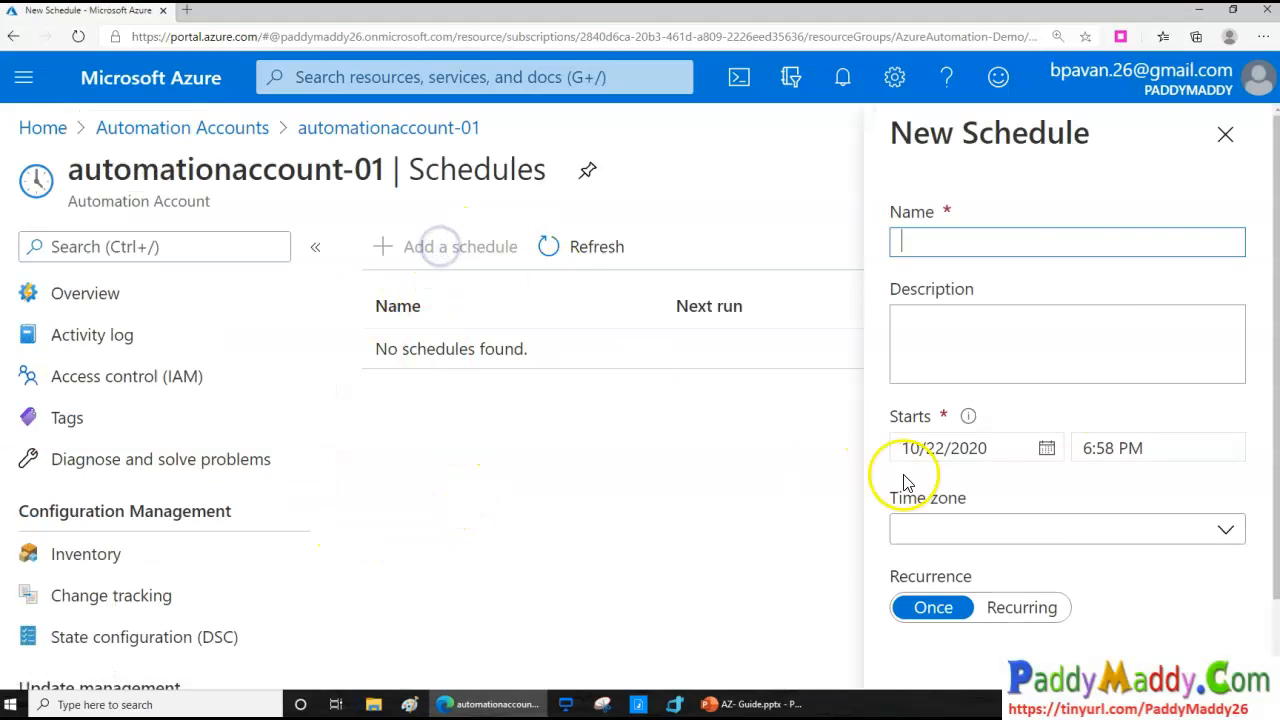
{"action": "scroll", "coordinate": [1108, 380], "scroll_direction": "down", "scroll_amount": 1}
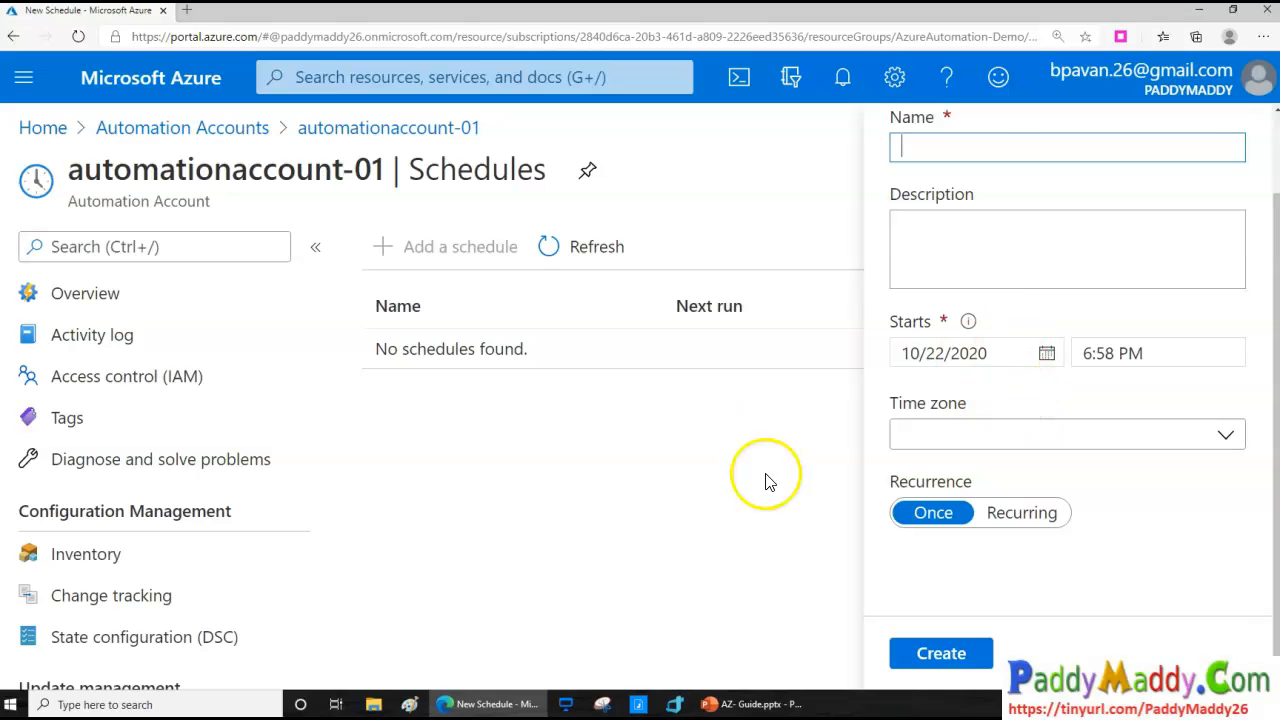
{"action": "scroll", "coordinate": [1265, 152], "scroll_direction": "up", "scroll_amount": 1}
{"action": "left_click", "coordinate": [1227, 132]}
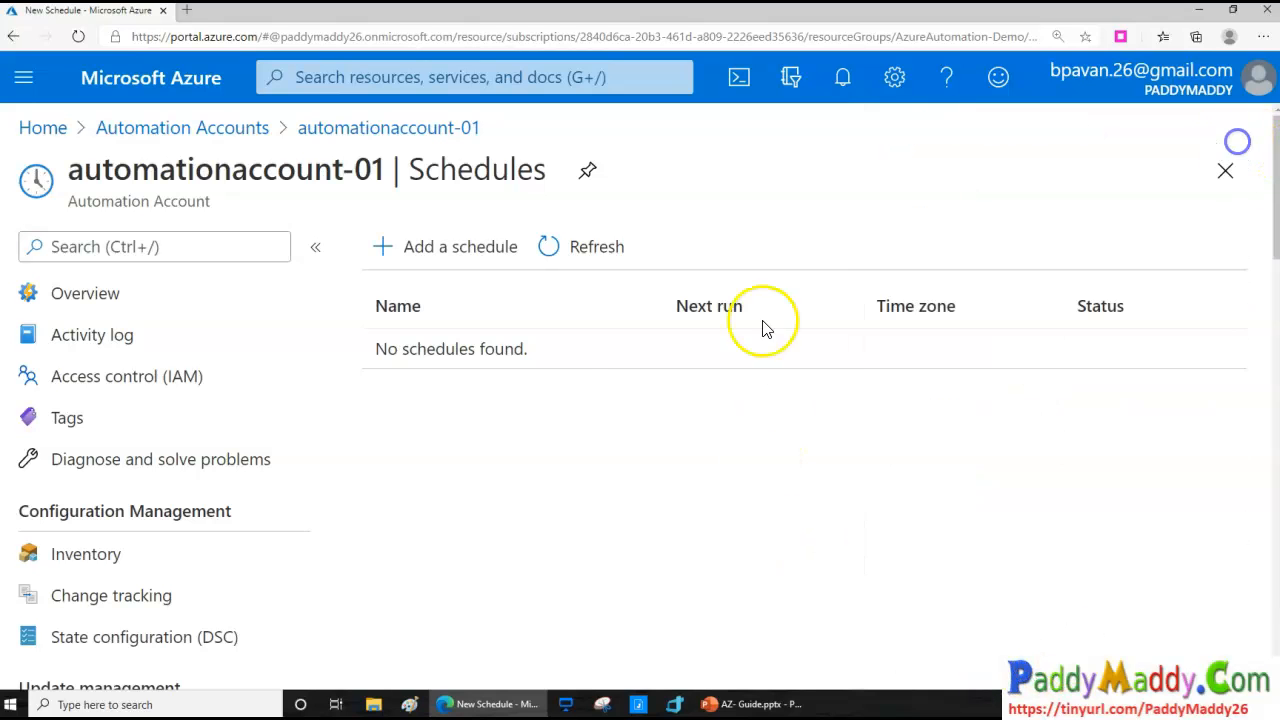
Step: Open the account's Modules list and examine the Azure.Storage module's overview and its AzureStorage activities
{"action": "scroll", "coordinate": [375, 220], "scroll_direction": "down", "scroll_amount": 3}
{"action": "scroll", "coordinate": [140, 550], "scroll_direction": "down", "scroll_amount": 5}
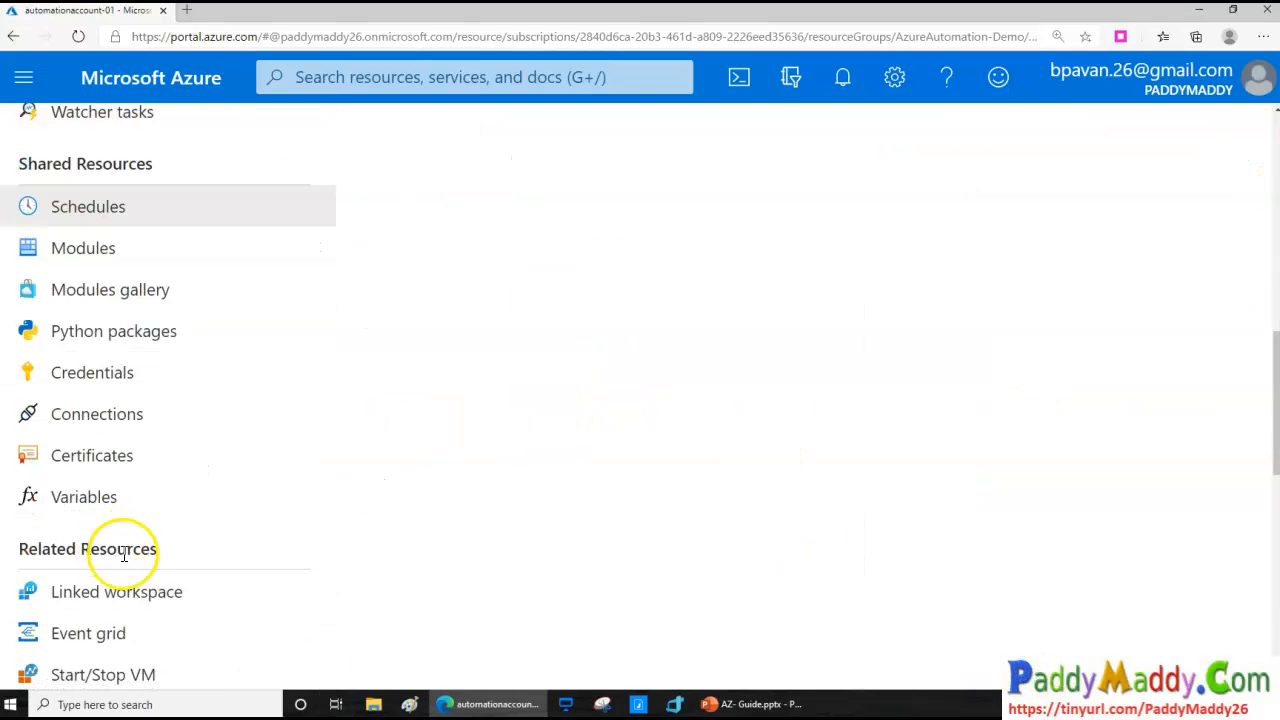
{"action": "left_click", "coordinate": [111, 265]}
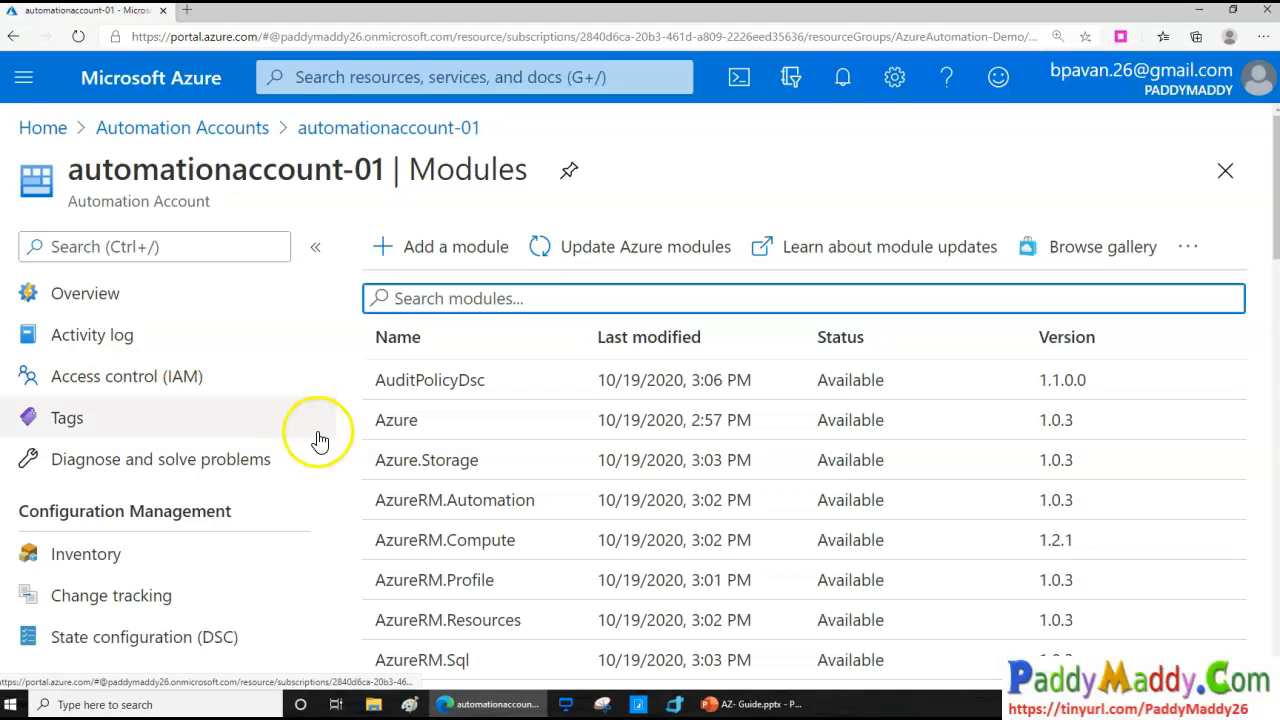
{"action": "left_click", "coordinate": [478, 462]}
{"action": "scroll", "coordinate": [416, 494], "scroll_direction": "down", "scroll_amount": 1}
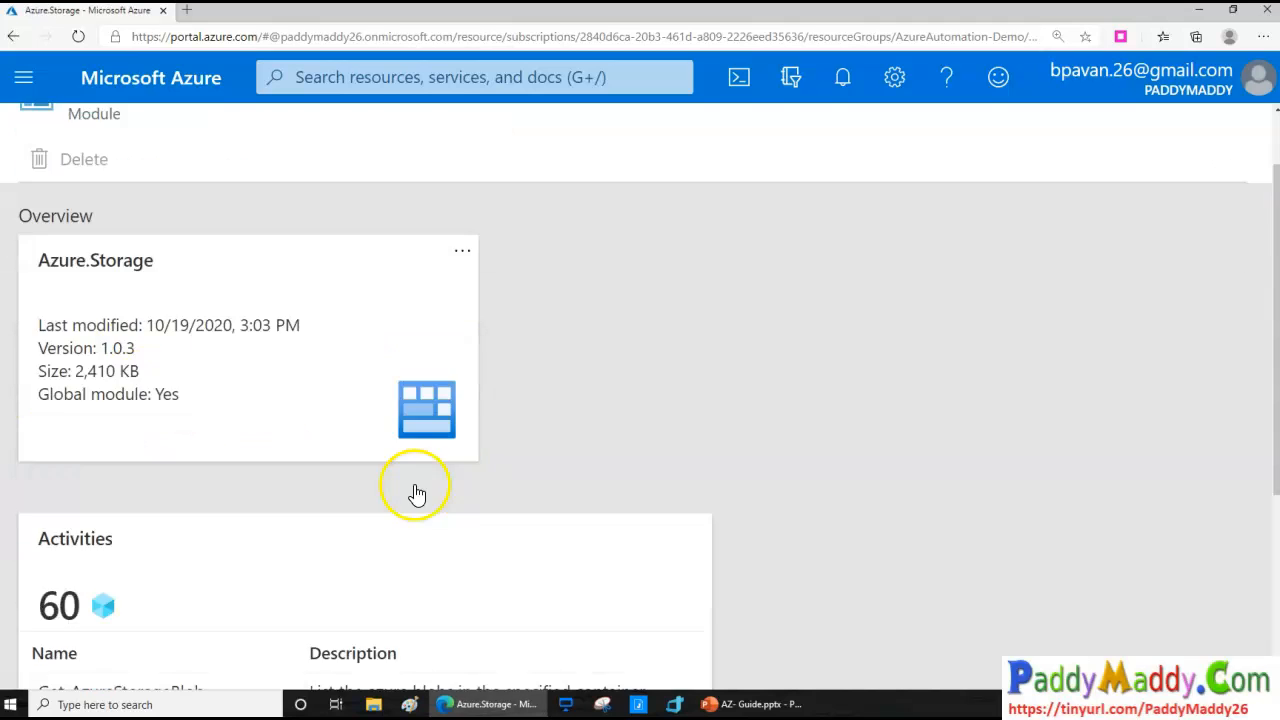
{"action": "scroll", "coordinate": [416, 494], "scroll_direction": "down", "scroll_amount": 3}
{"action": "left_click_drag", "start_coordinate": [71, 369], "coordinate": [152, 369]}
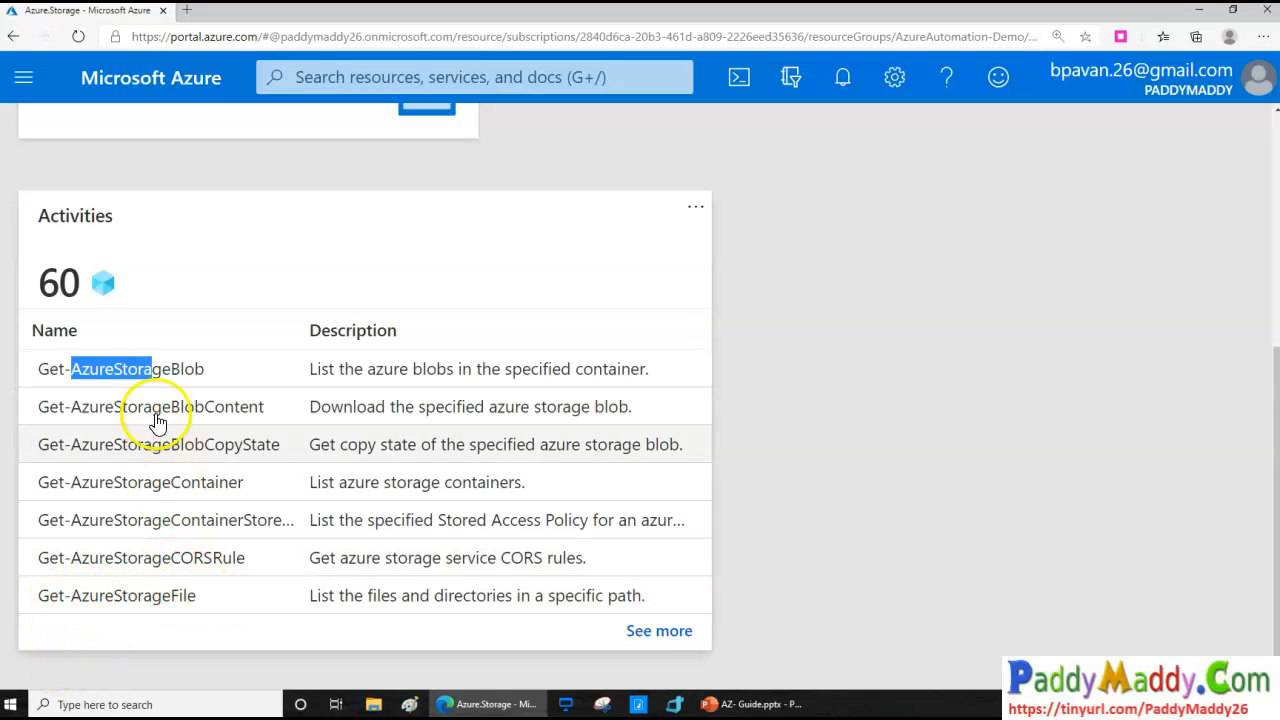
{"action": "scroll", "coordinate": [155, 400], "scroll_direction": "up", "scroll_amount": 5}
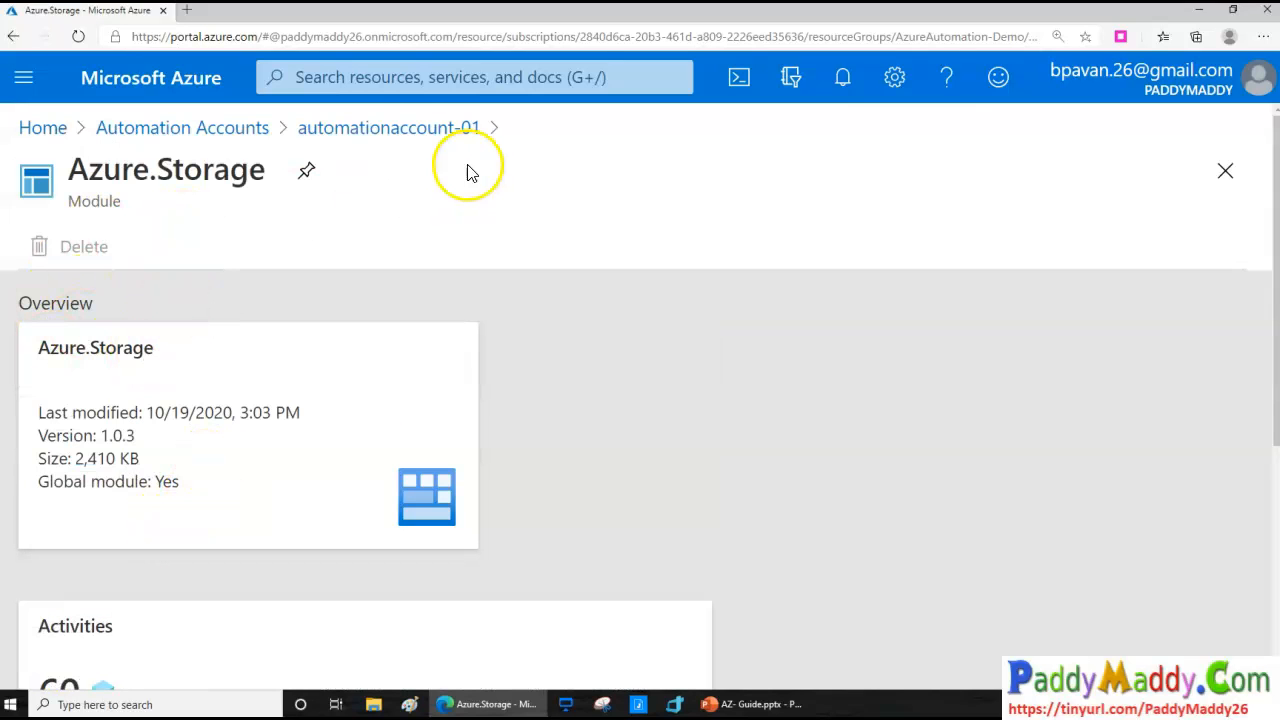
Step: Return to the Modules list of automationaccount-01 and look through the available modules
{"action": "left_click", "coordinate": [418, 124]}
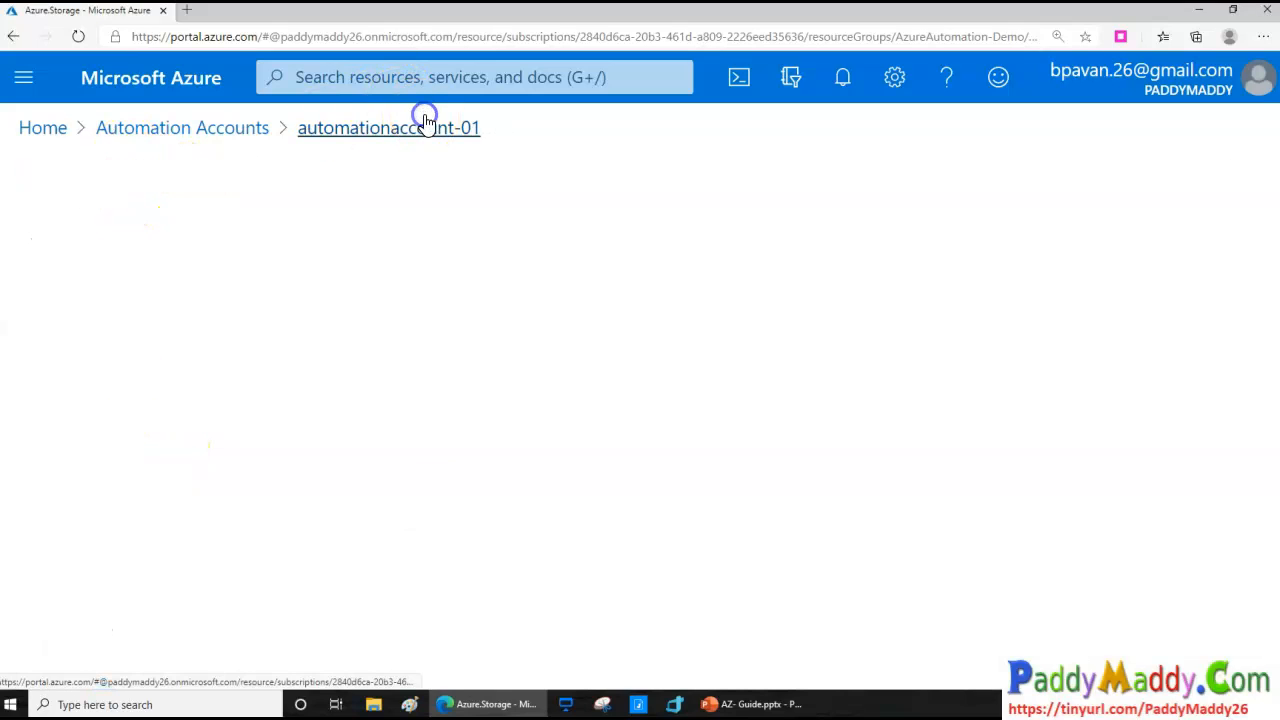
{"action": "scroll", "coordinate": [578, 495], "scroll_direction": "down", "scroll_amount": 2}
{"action": "scroll", "coordinate": [560, 460], "scroll_direction": "up", "scroll_amount": 2}
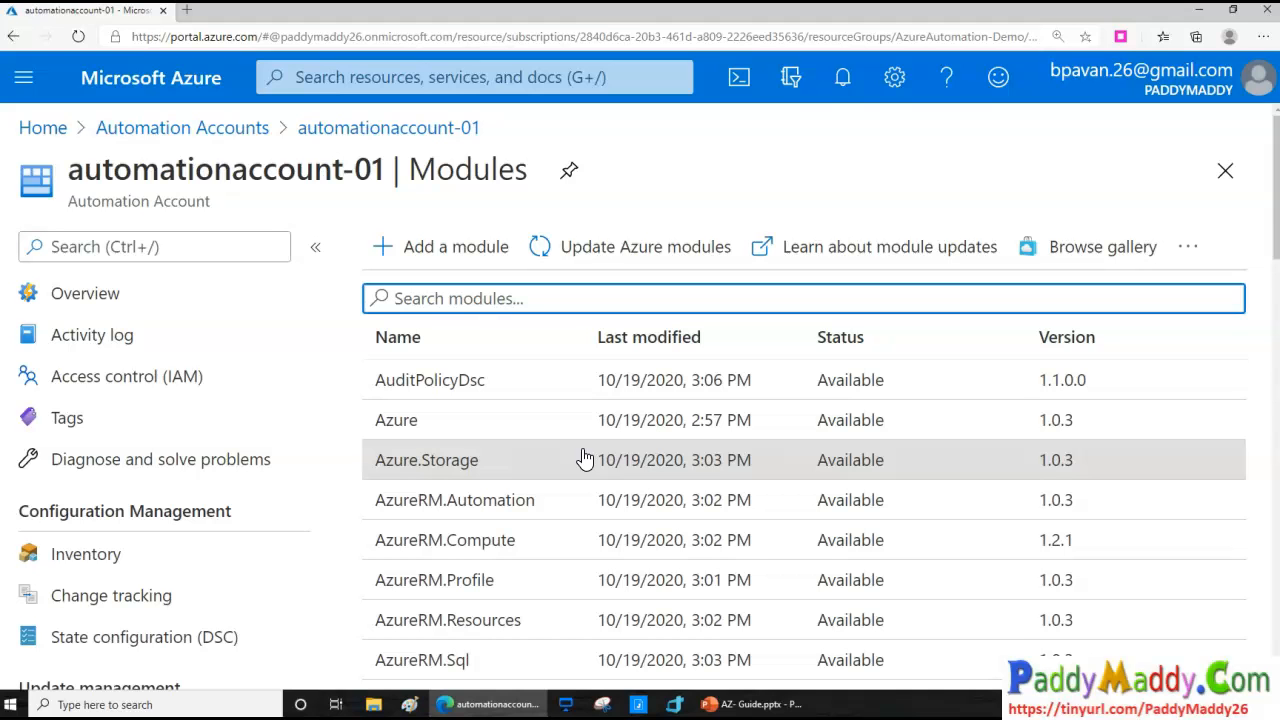
{"action": "scroll", "coordinate": [575, 415], "scroll_direction": "down", "scroll_amount": 6}
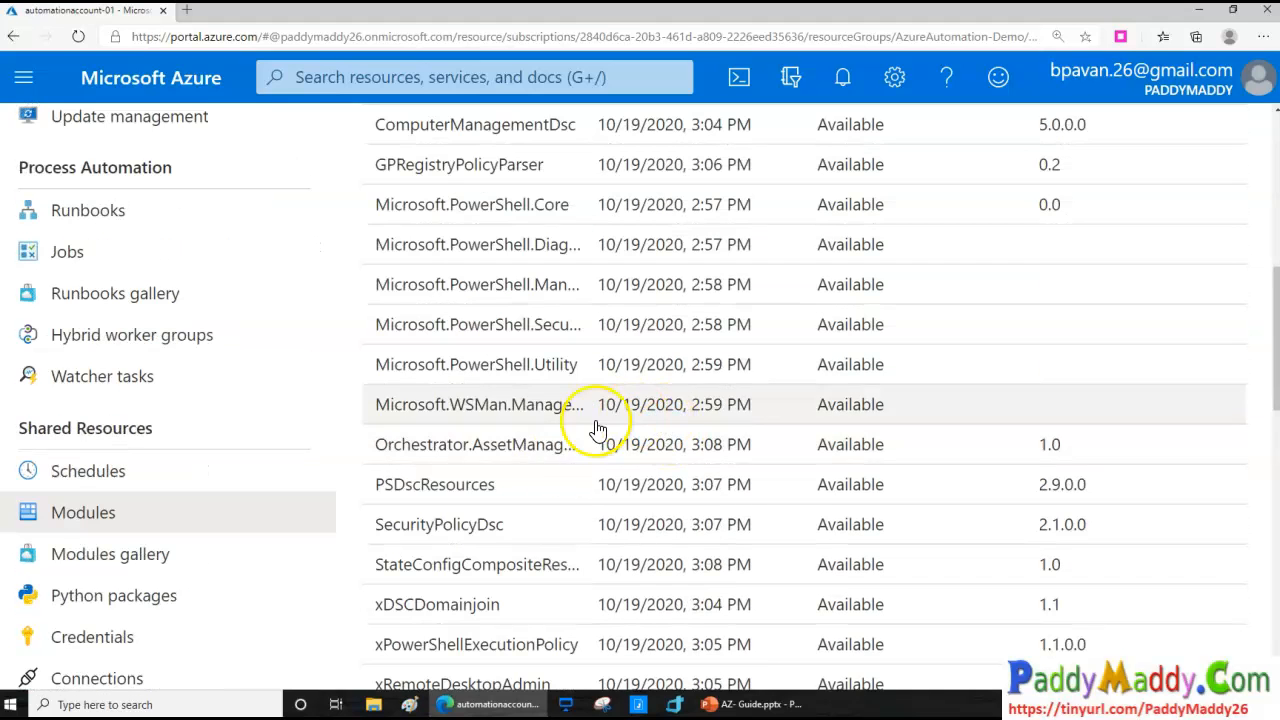
Step: View the account's Python packages page and its option to add a package, and open the Credentials page
{"action": "left_click", "coordinate": [112, 597]}
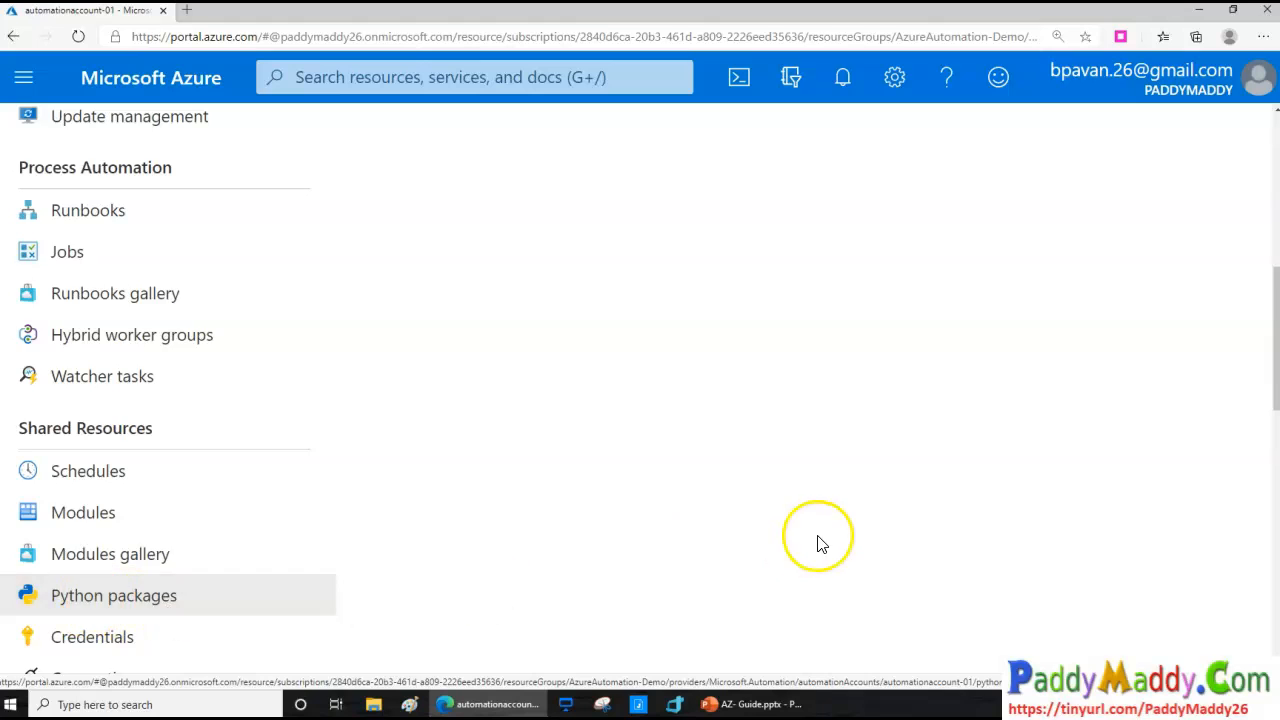
{"action": "scroll", "coordinate": [330, 520], "scroll_direction": "down", "scroll_amount": 9}
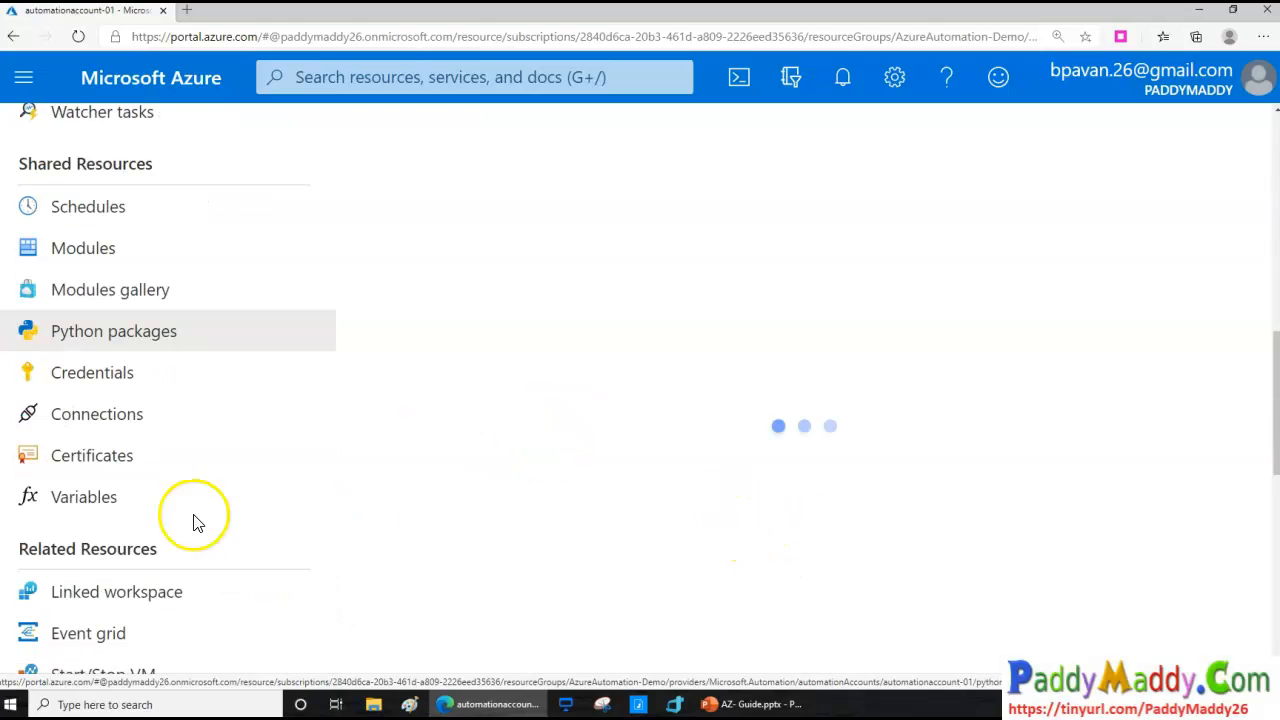
{"action": "scroll", "coordinate": [305, 462], "scroll_direction": "up", "scroll_amount": 5}
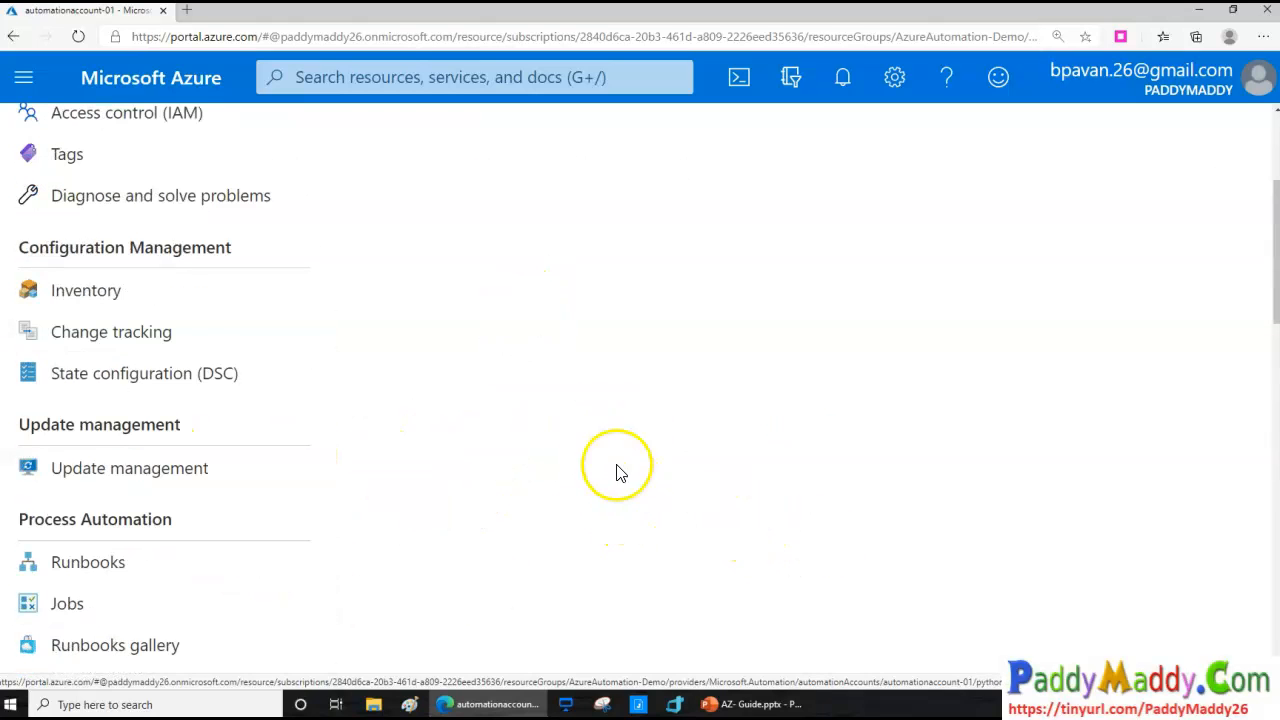
{"action": "scroll", "coordinate": [652, 508], "scroll_direction": "up", "scroll_amount": 3}
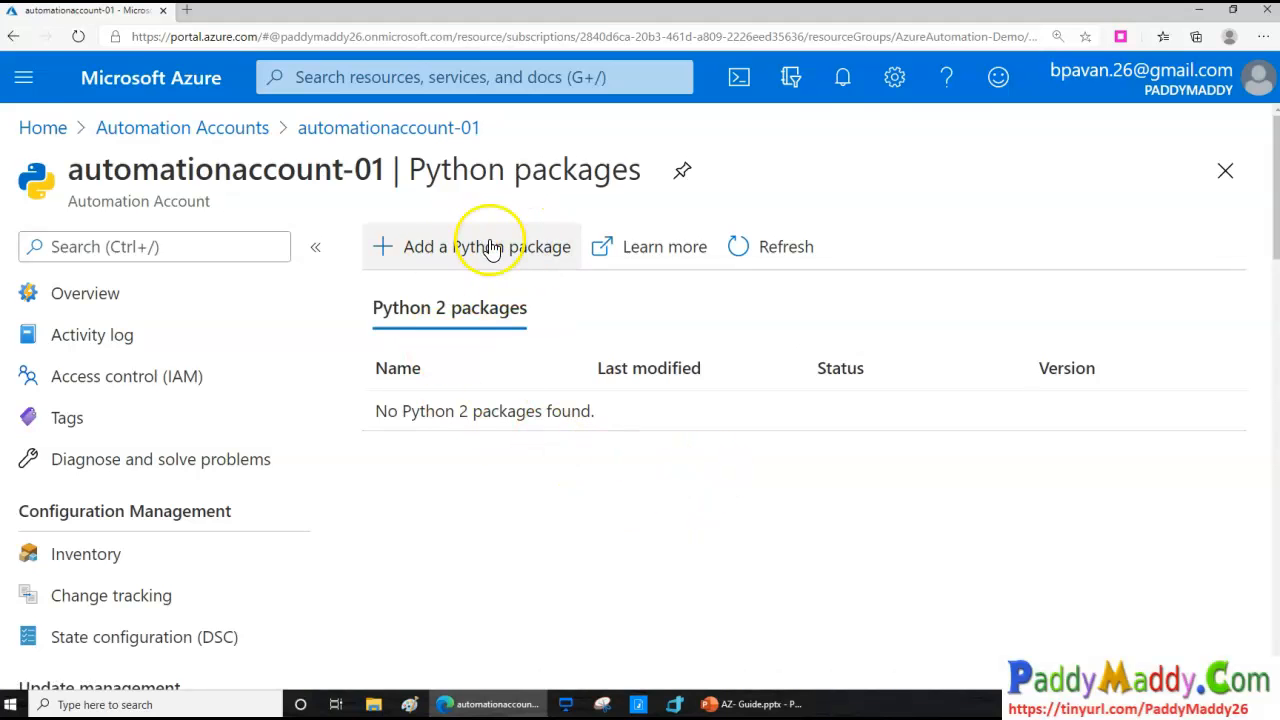
{"action": "scroll", "coordinate": [177, 549], "scroll_direction": "down", "scroll_amount": 10}
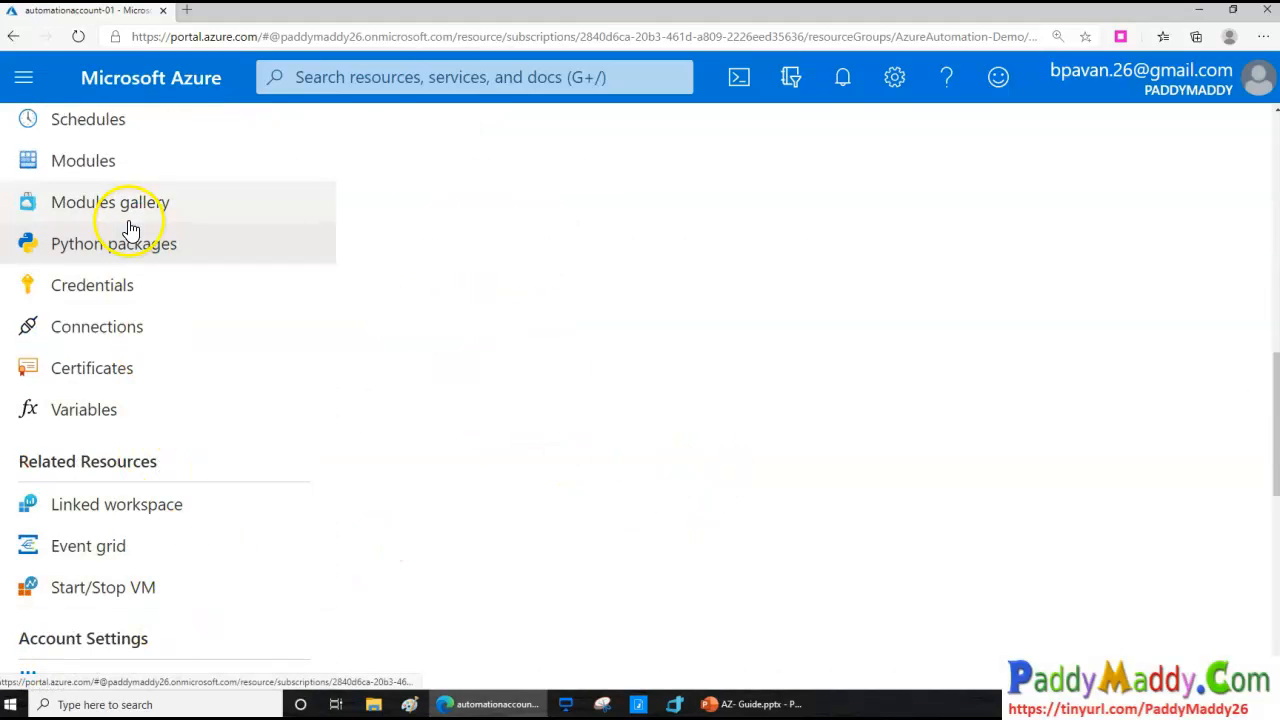
{"action": "left_click", "coordinate": [97, 286]}
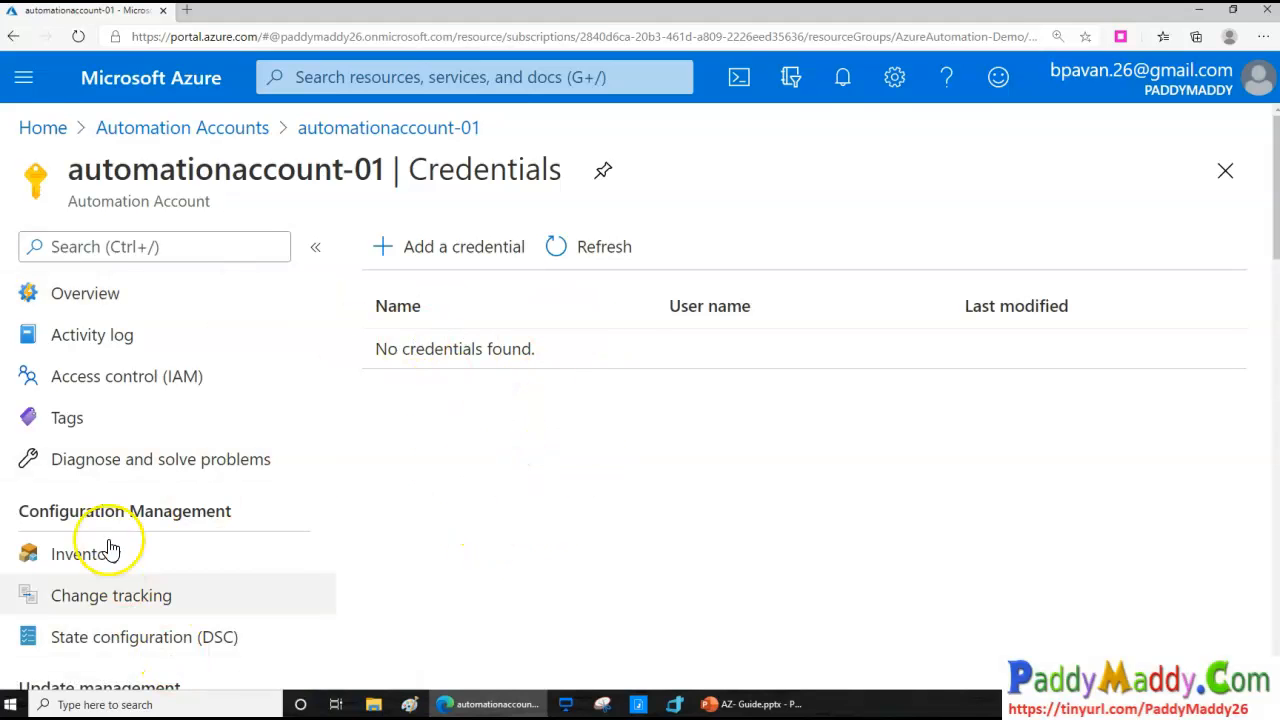
Step: Open the account's Connections page and check the AzureRunAsConnection entry and its connection type
{"action": "scroll", "coordinate": [489, 311], "scroll_direction": "down", "scroll_amount": 8}
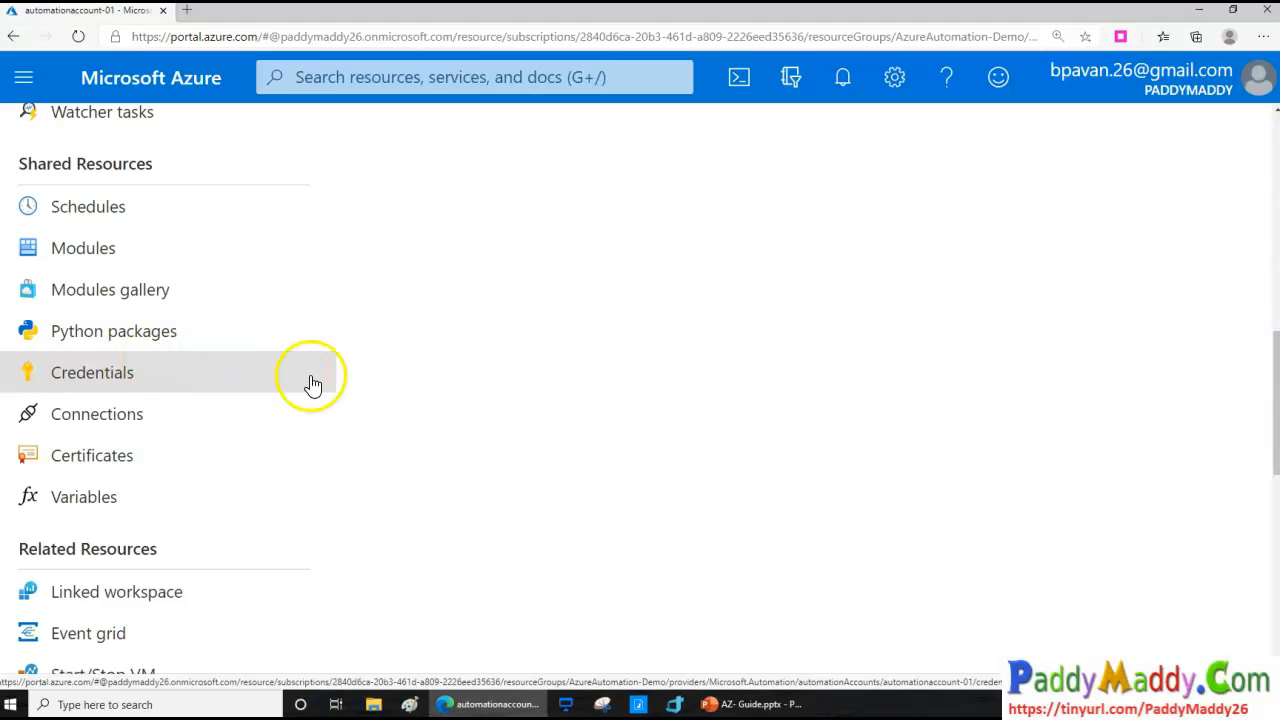
{"action": "left_click", "coordinate": [92, 416]}
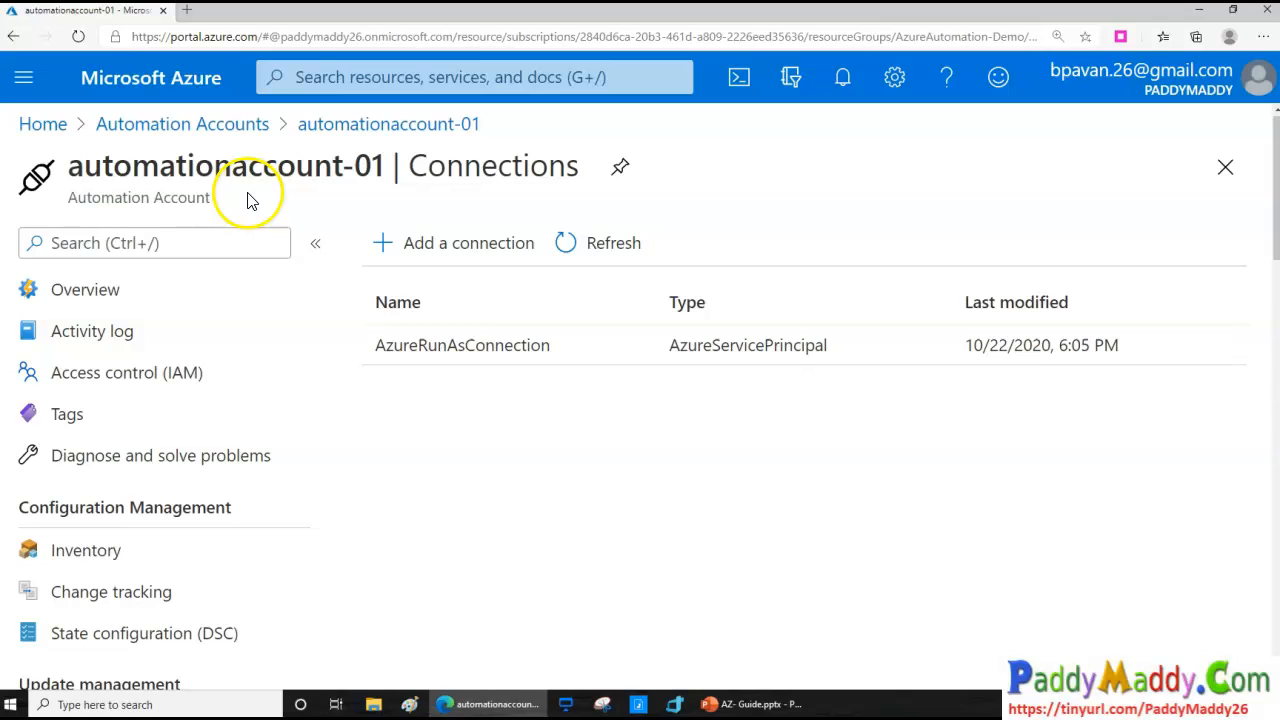
{"action": "left_click_drag", "start_coordinate": [297, 171], "coordinate": [133, 168]}
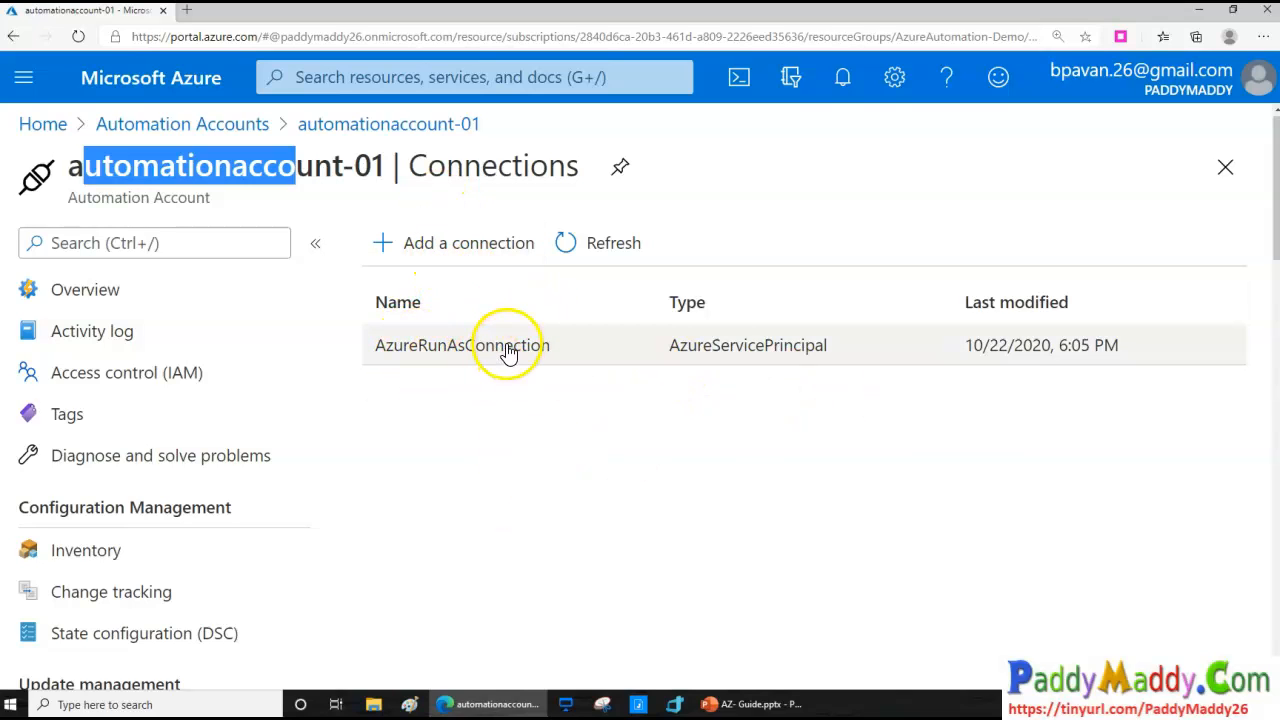
{"action": "left_click_drag", "start_coordinate": [670, 358], "coordinate": [828, 352]}
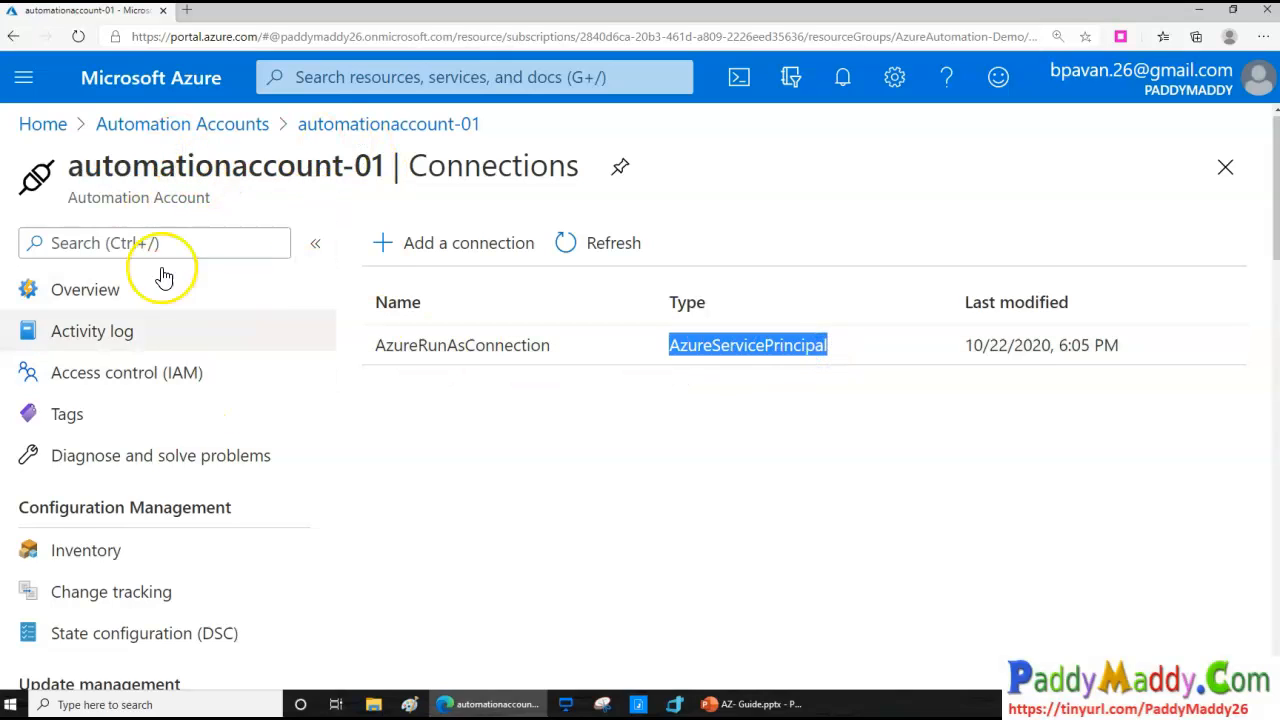
Step: Look through the remaining feature categories of automationaccount-01 below the Connections page
{"action": "scroll", "coordinate": [471, 371], "scroll_direction": "down", "scroll_amount": 2}
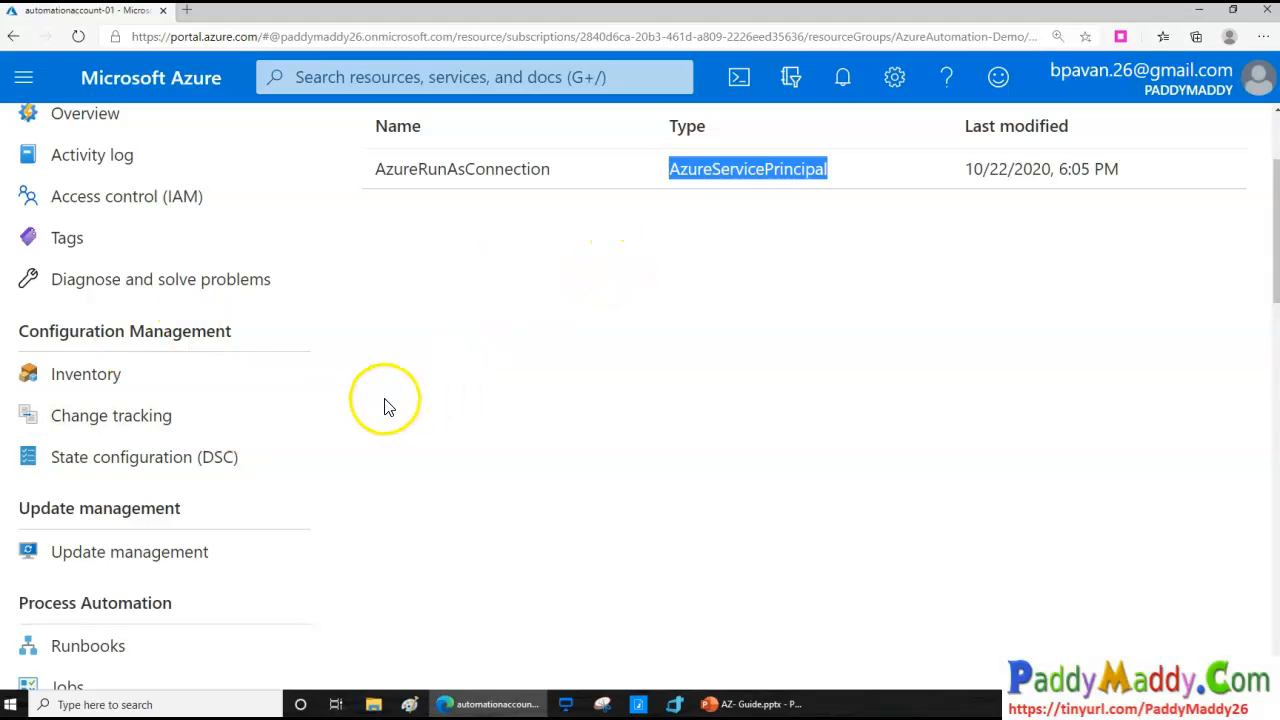
{"action": "scroll", "coordinate": [209, 443], "scroll_direction": "down", "scroll_amount": 4}
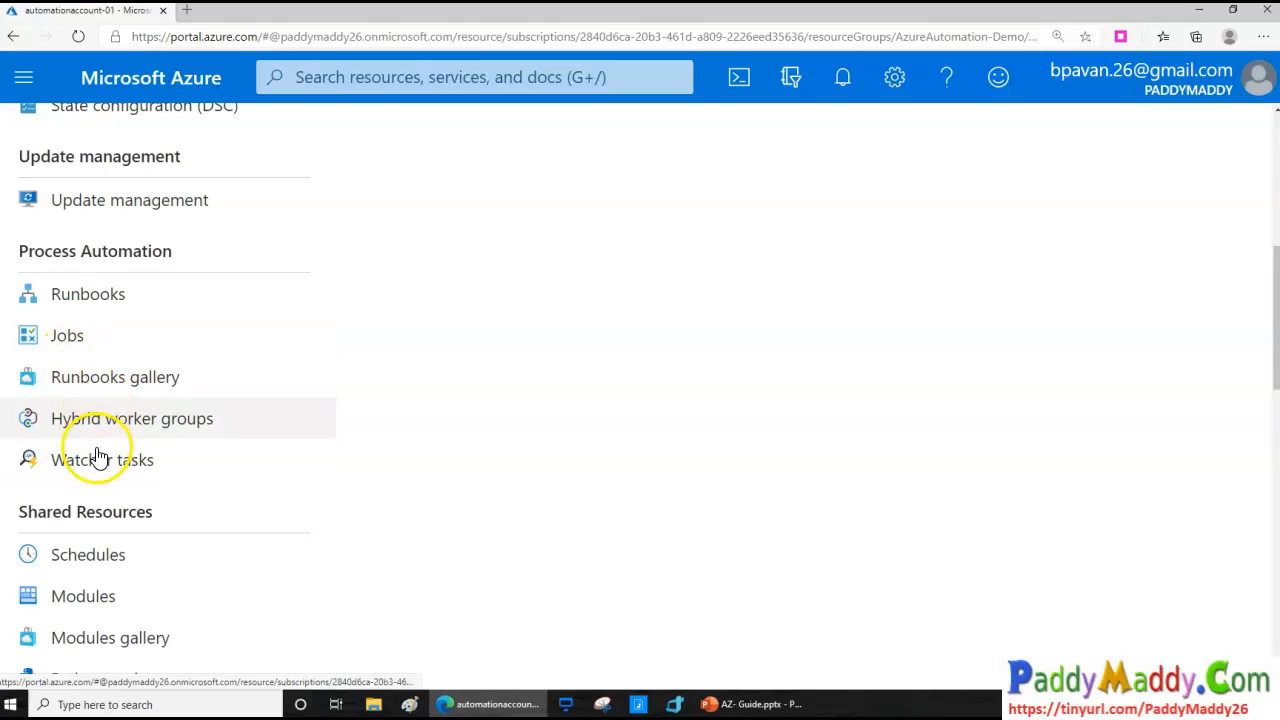
{"action": "scroll", "coordinate": [100, 462], "scroll_direction": "down", "scroll_amount": 5}
{"action": "scroll", "coordinate": [104, 478], "scroll_direction": "down", "scroll_amount": 4}
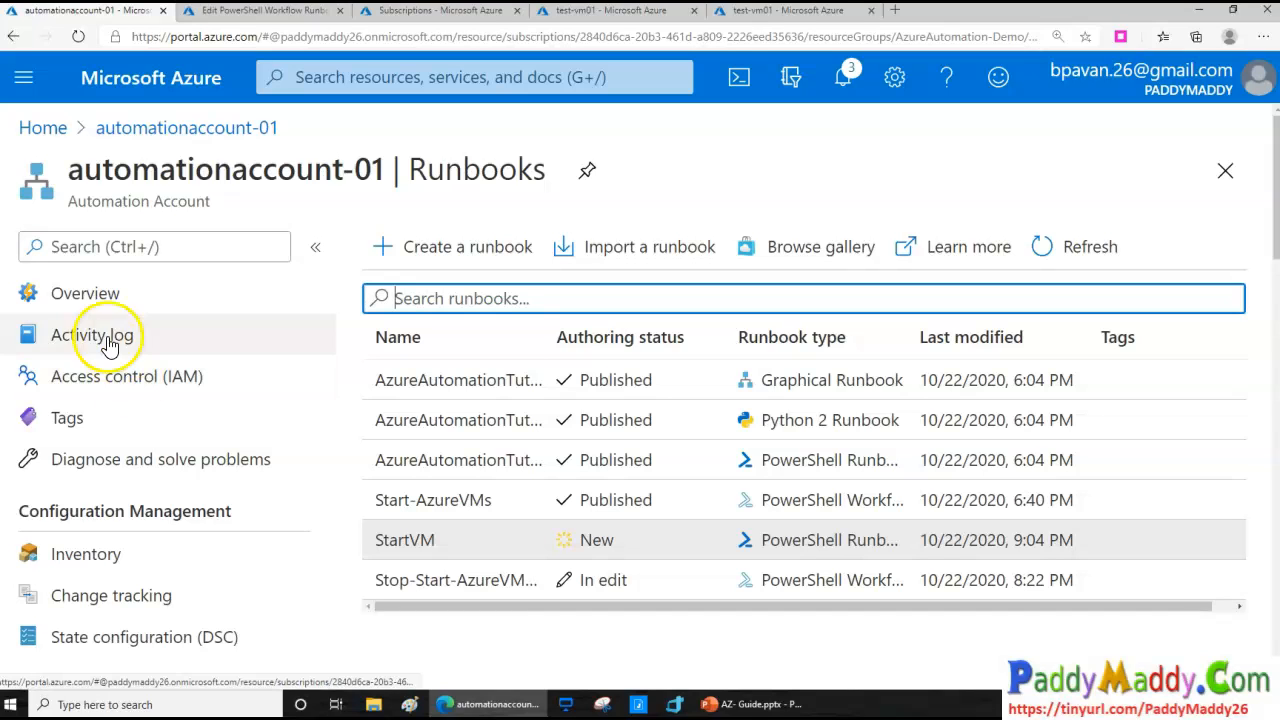
Step: Start a new runbook from the Runbooks page of automationaccount-01 and name it azexam-demo
{"action": "left_click", "coordinate": [88, 296]}
{"action": "scroll", "coordinate": [148, 505], "scroll_direction": "down", "scroll_amount": 4}
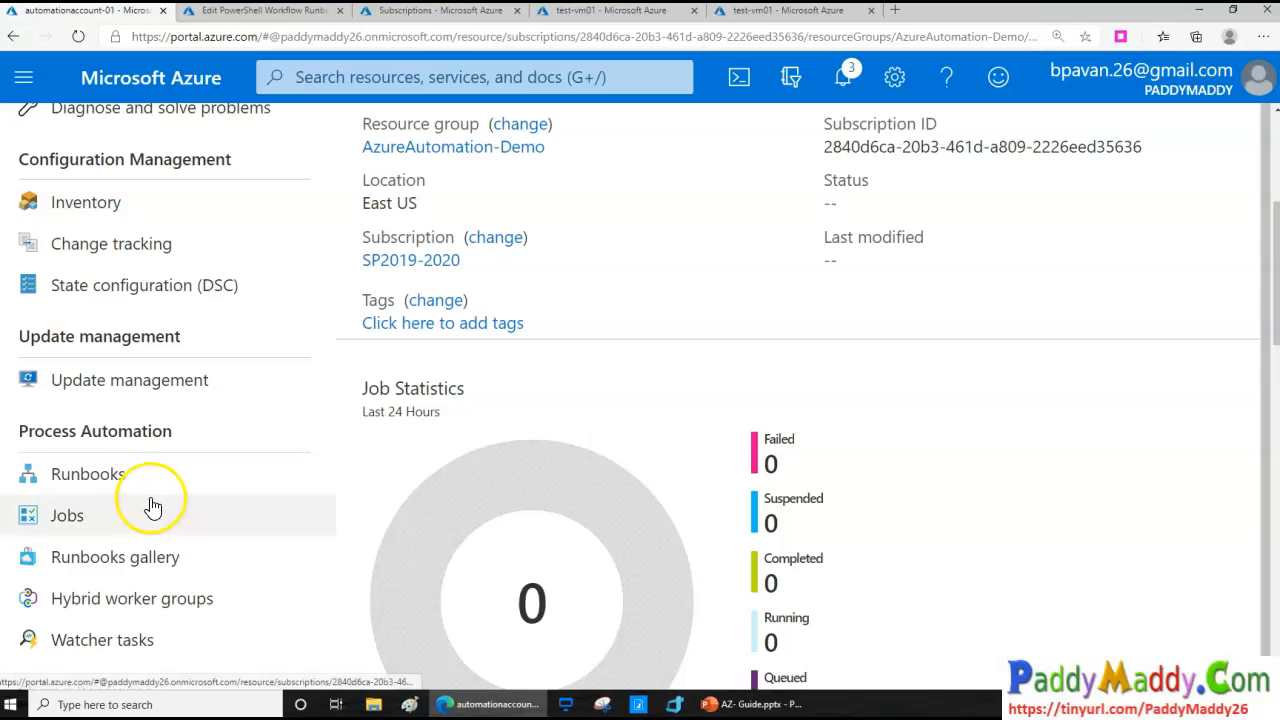
{"action": "left_click", "coordinate": [140, 476]}
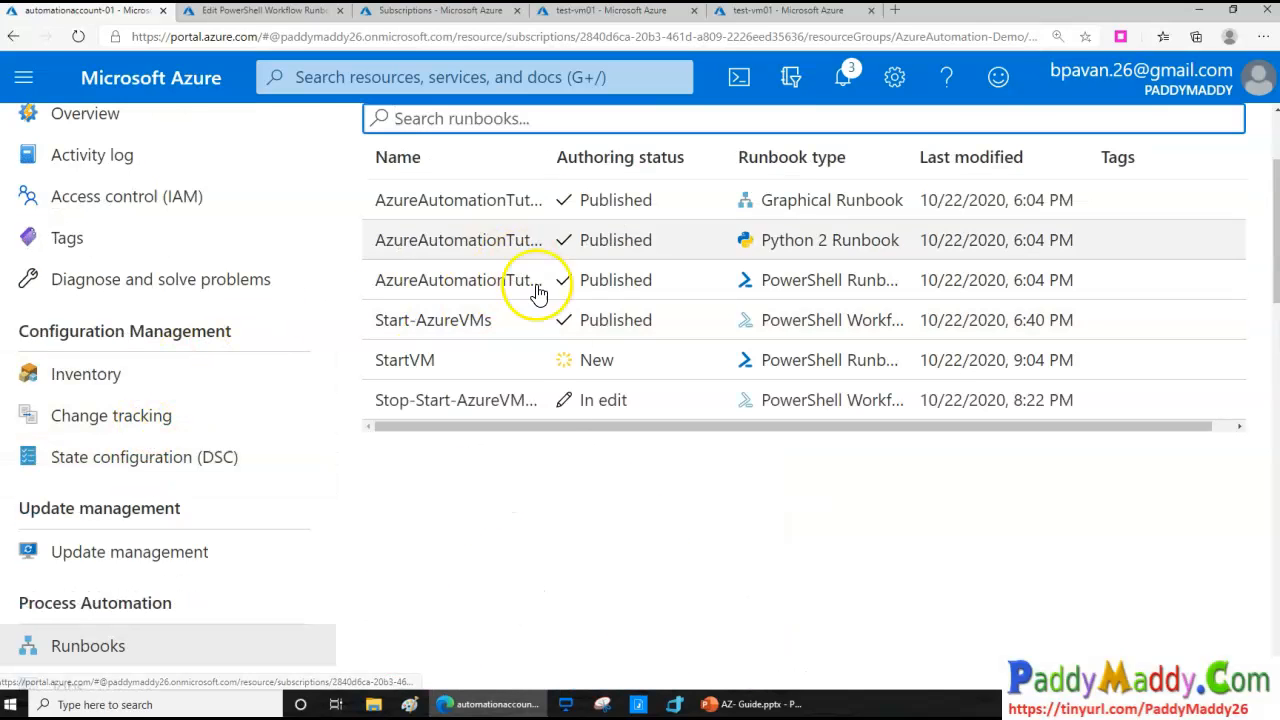
{"action": "scroll", "coordinate": [534, 291], "scroll_direction": "up", "scroll_amount": 2}
{"action": "left_click", "coordinate": [456, 250]}
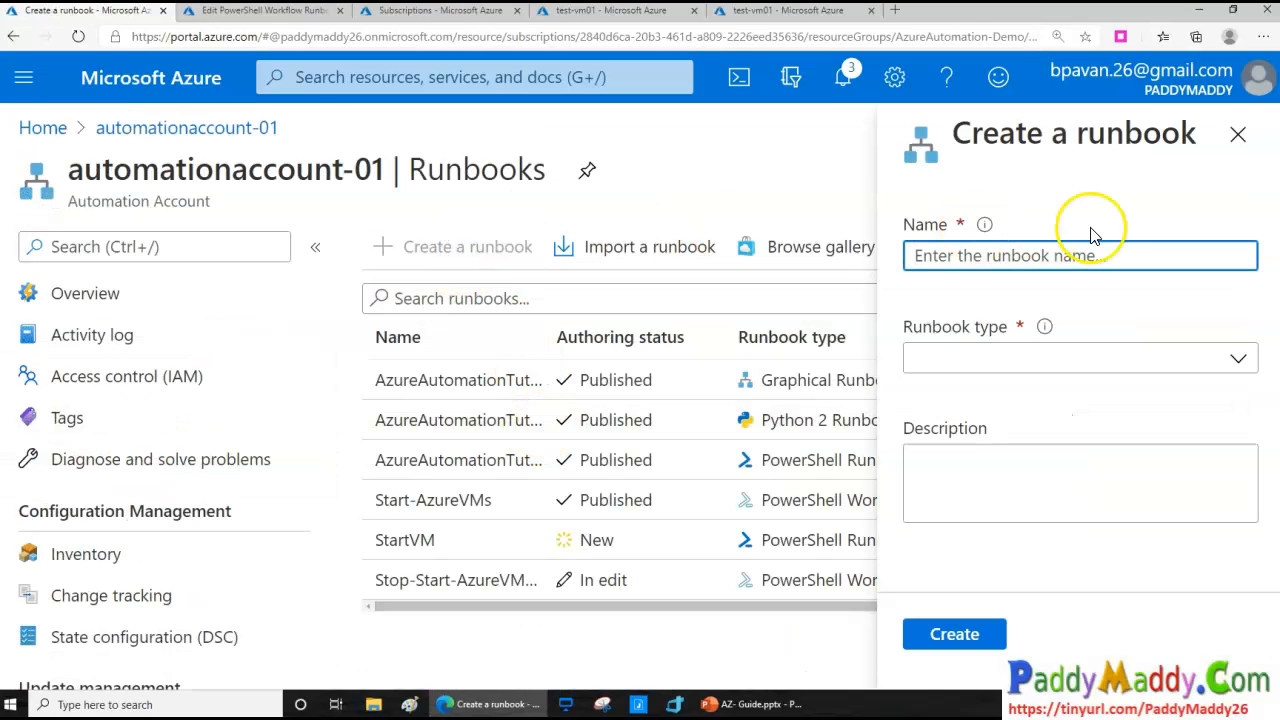
{"action": "left_click", "coordinate": [1080, 262]}
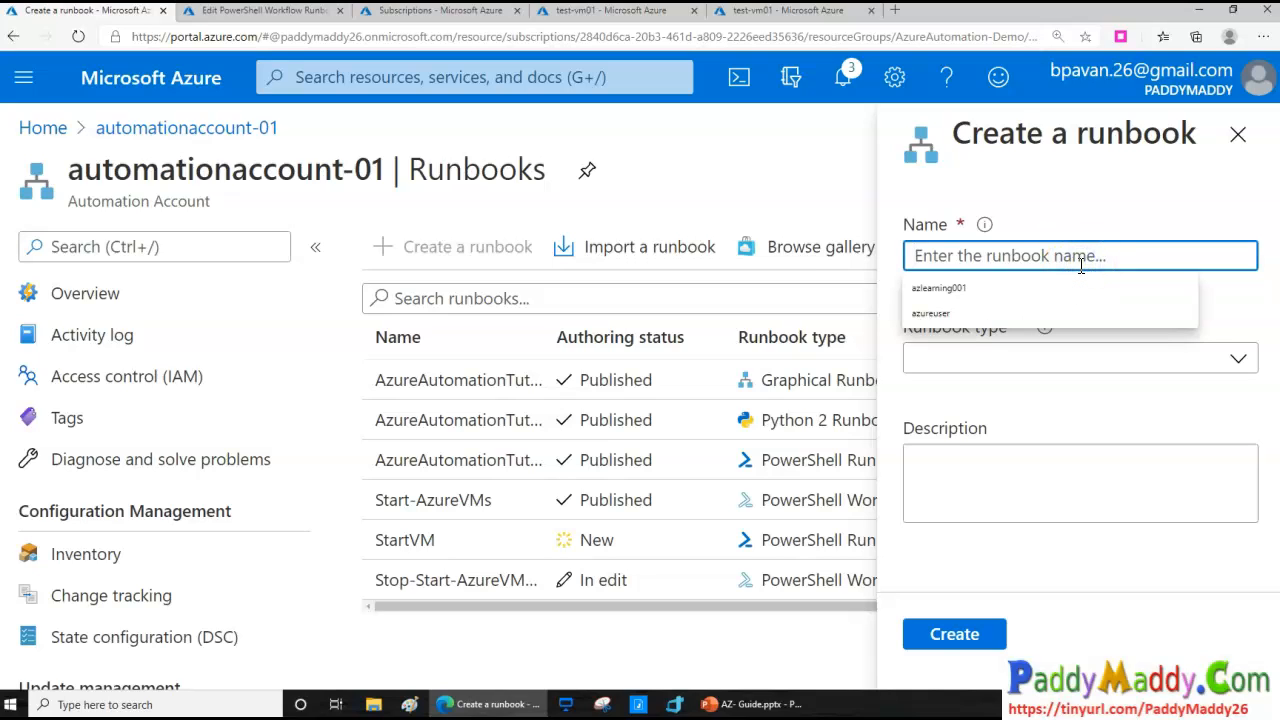
{"action": "type", "text": "az"}
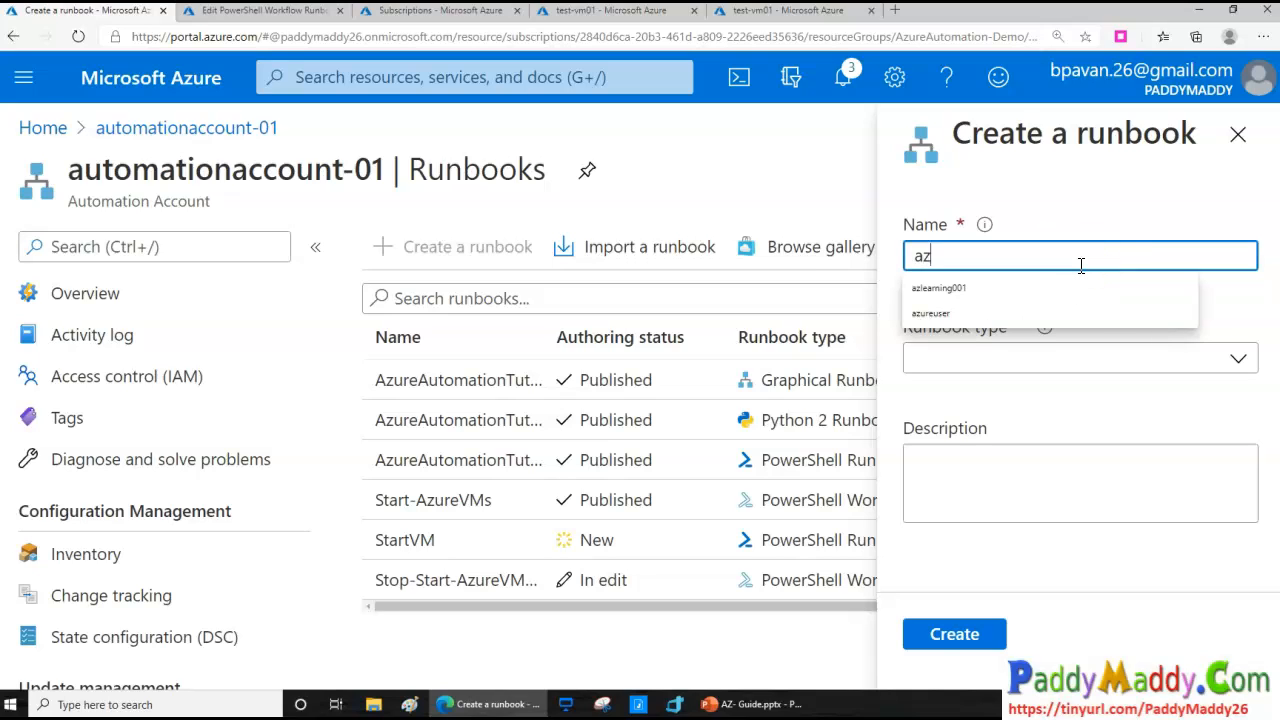
{"action": "type", "text": "exam-demo"}
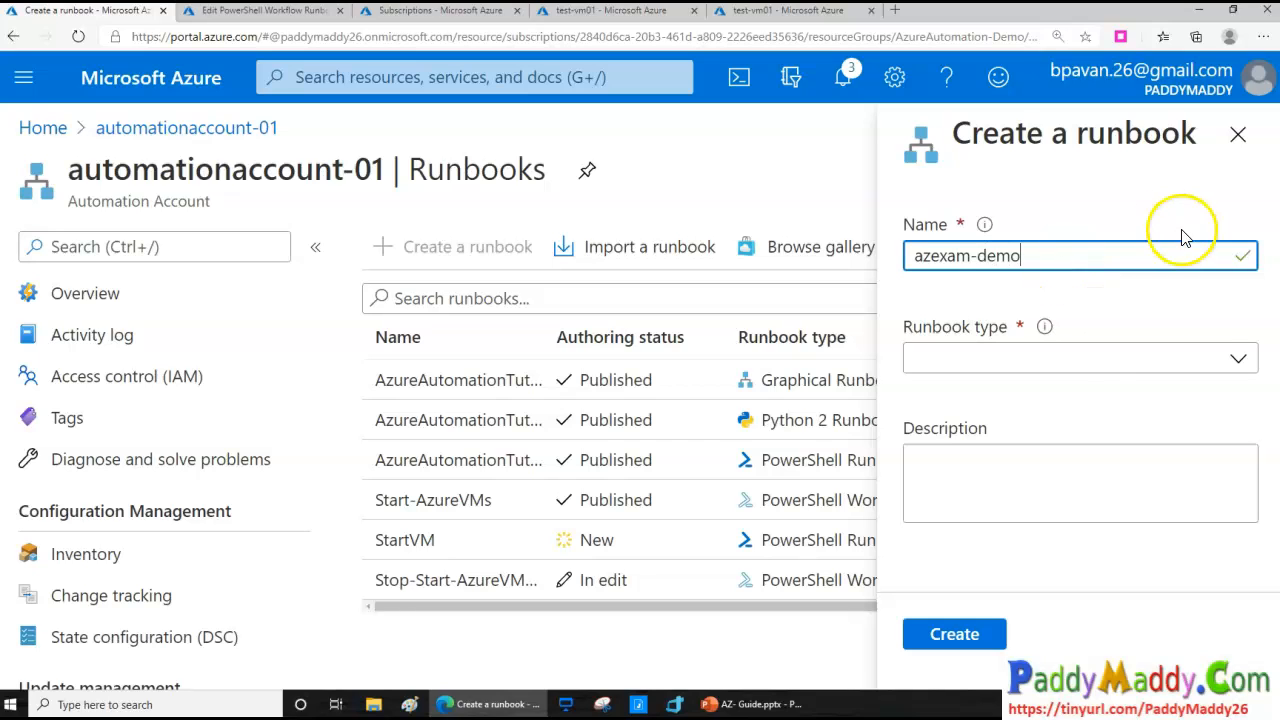
Step: Set the runbook type to PowerShell and create the azexam-demo runbook
{"action": "left_click", "coordinate": [1087, 357]}
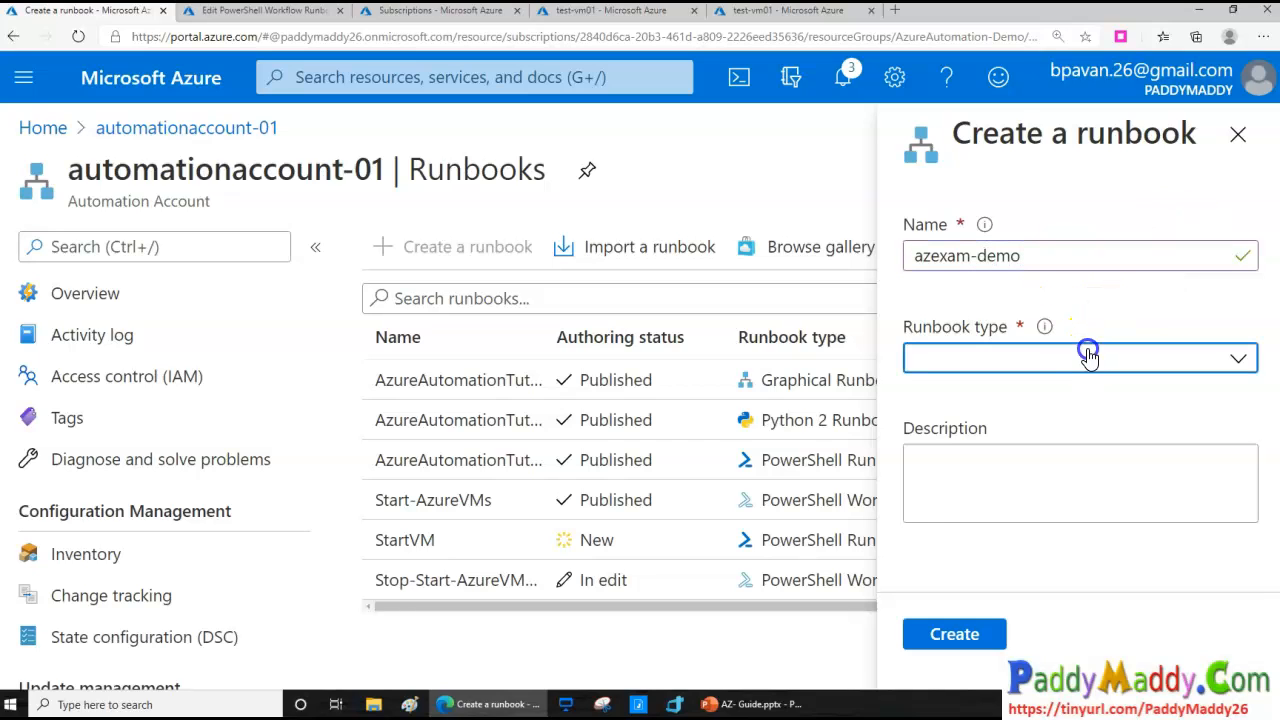
{"action": "left_click_drag", "start_coordinate": [1016, 400], "coordinate": [1083, 369]}
{"action": "left_click_drag", "start_coordinate": [1003, 429], "coordinate": [1077, 406]}
{"action": "left_click_drag", "start_coordinate": [998, 478], "coordinate": [1080, 445]}
{"action": "left_click", "coordinate": [1016, 402]}
{"action": "left_click", "coordinate": [968, 646]}
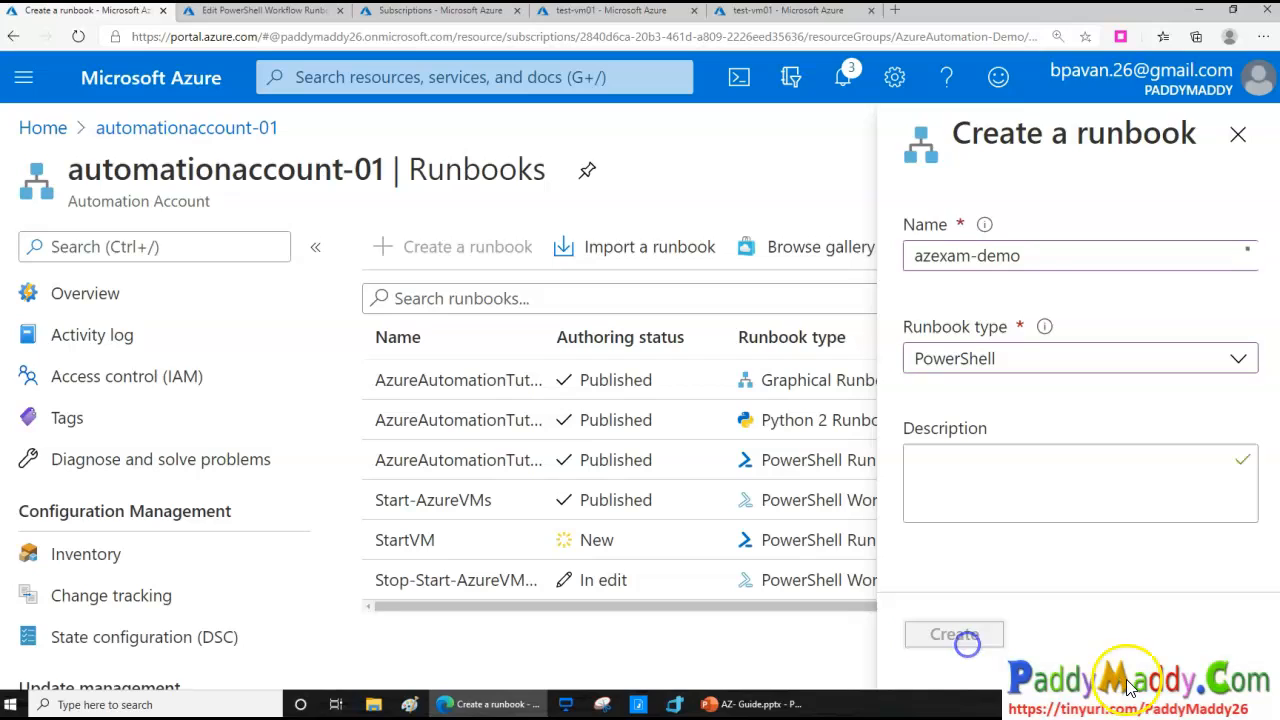
{"action": "left_click_drag", "start_coordinate": [957, 258], "coordinate": [1052, 257]}
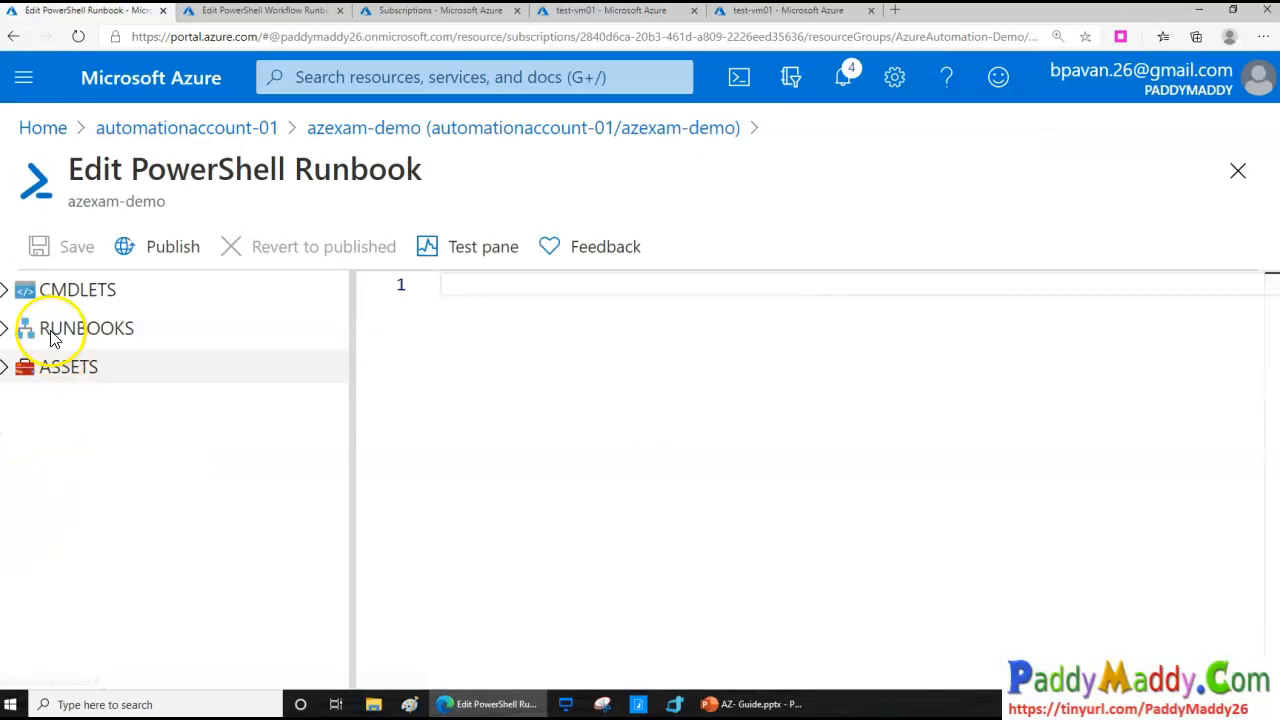
Step: Expand the cmdlets and runbooks libraries in the runbook editor and look through the available modules and existing runbooks
{"action": "left_click", "coordinate": [8, 293]}
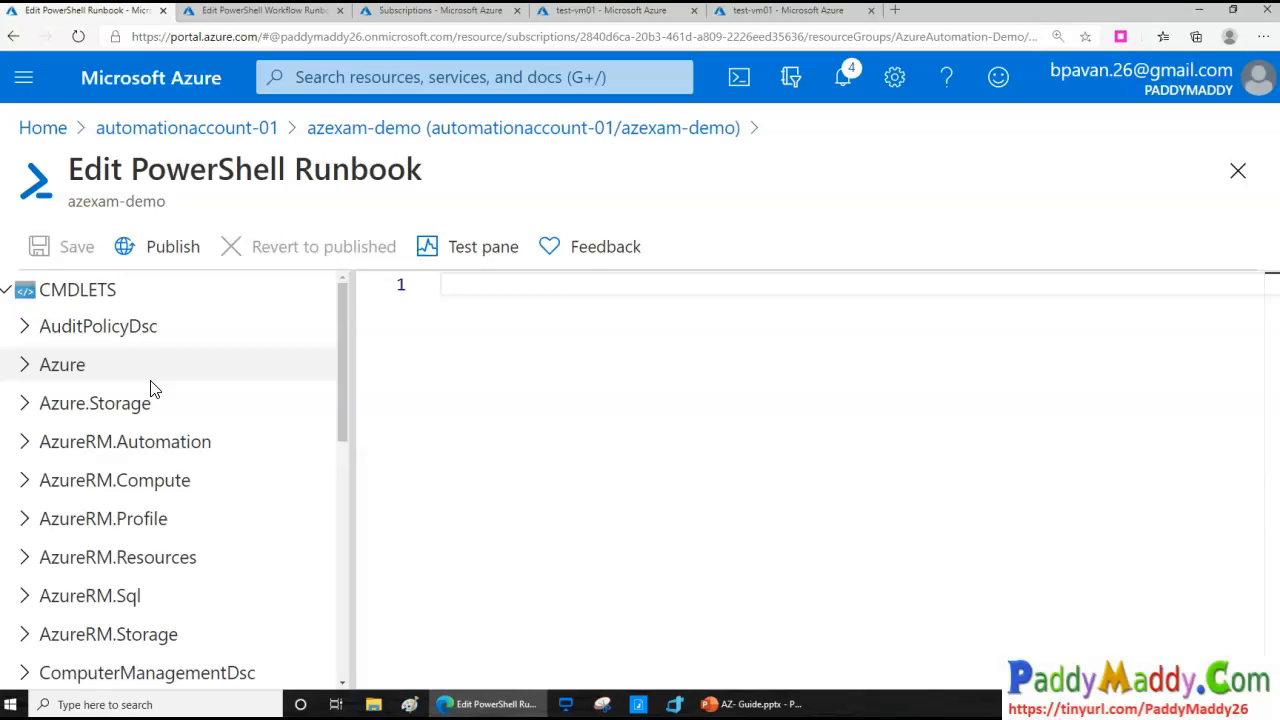
{"action": "scroll", "coordinate": [137, 420], "scroll_direction": "down", "scroll_amount": 10}
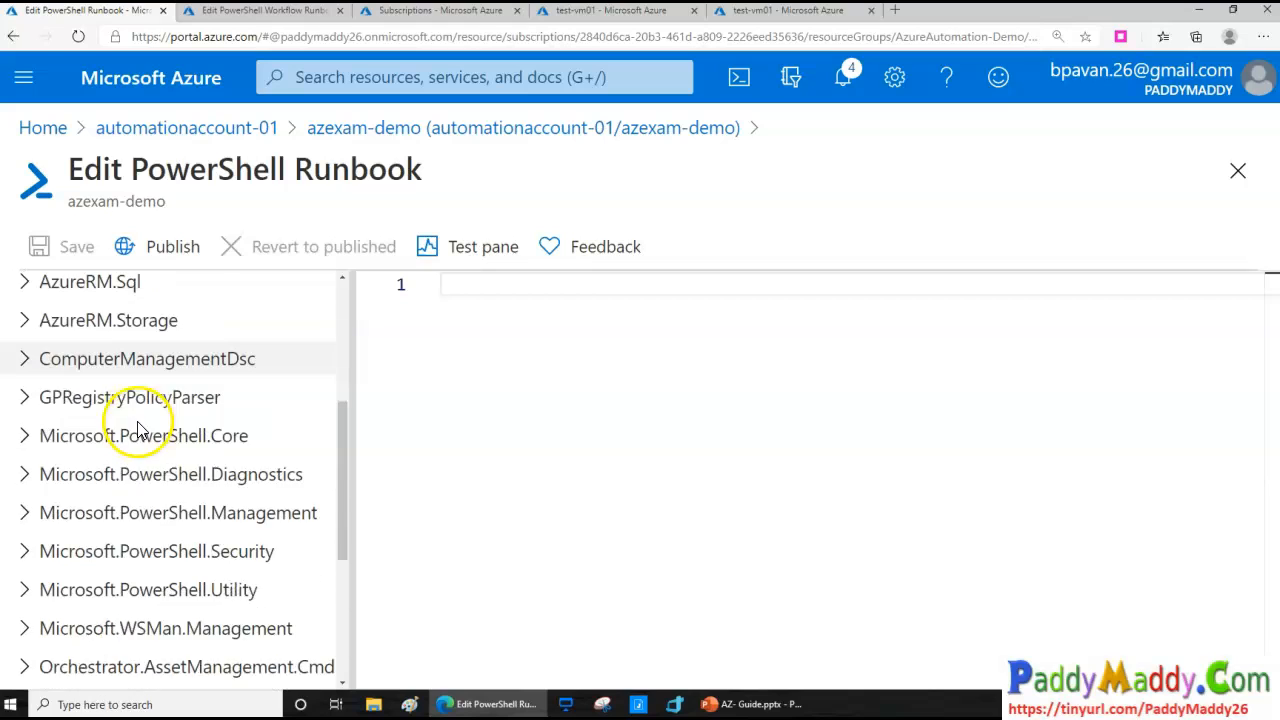
{"action": "scroll", "coordinate": [110, 636], "scroll_direction": "up", "scroll_amount": 1}
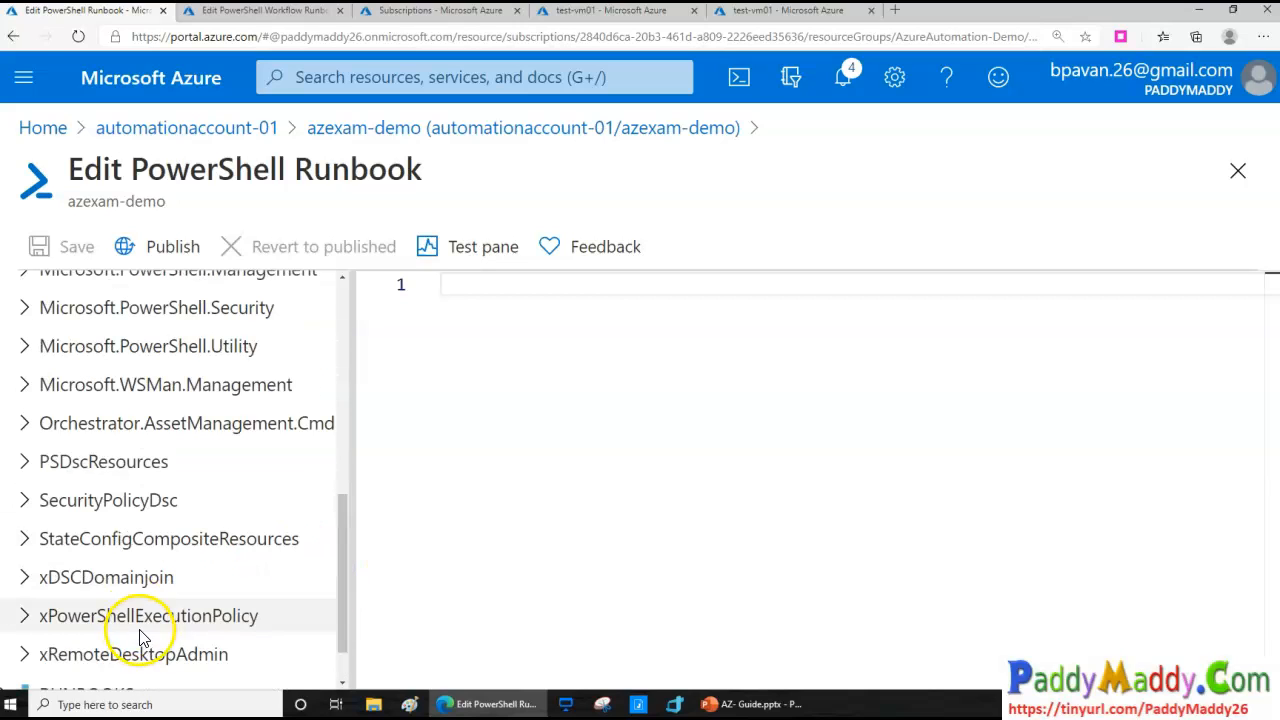
{"action": "scroll", "coordinate": [137, 620], "scroll_direction": "down", "scroll_amount": 1}
{"action": "left_click", "coordinate": [8, 631]}
{"action": "scroll", "coordinate": [279, 575], "scroll_direction": "down", "scroll_amount": 1}
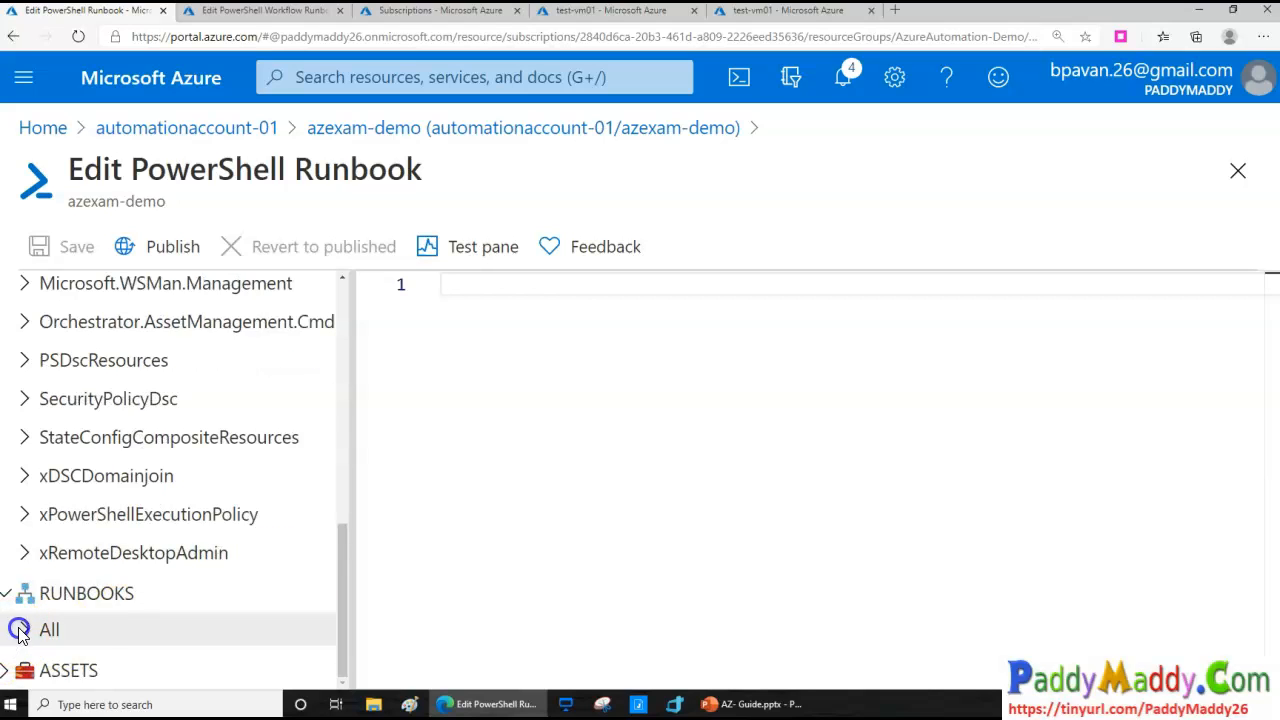
{"action": "scroll", "coordinate": [208, 554], "scroll_direction": "down", "scroll_amount": 2}
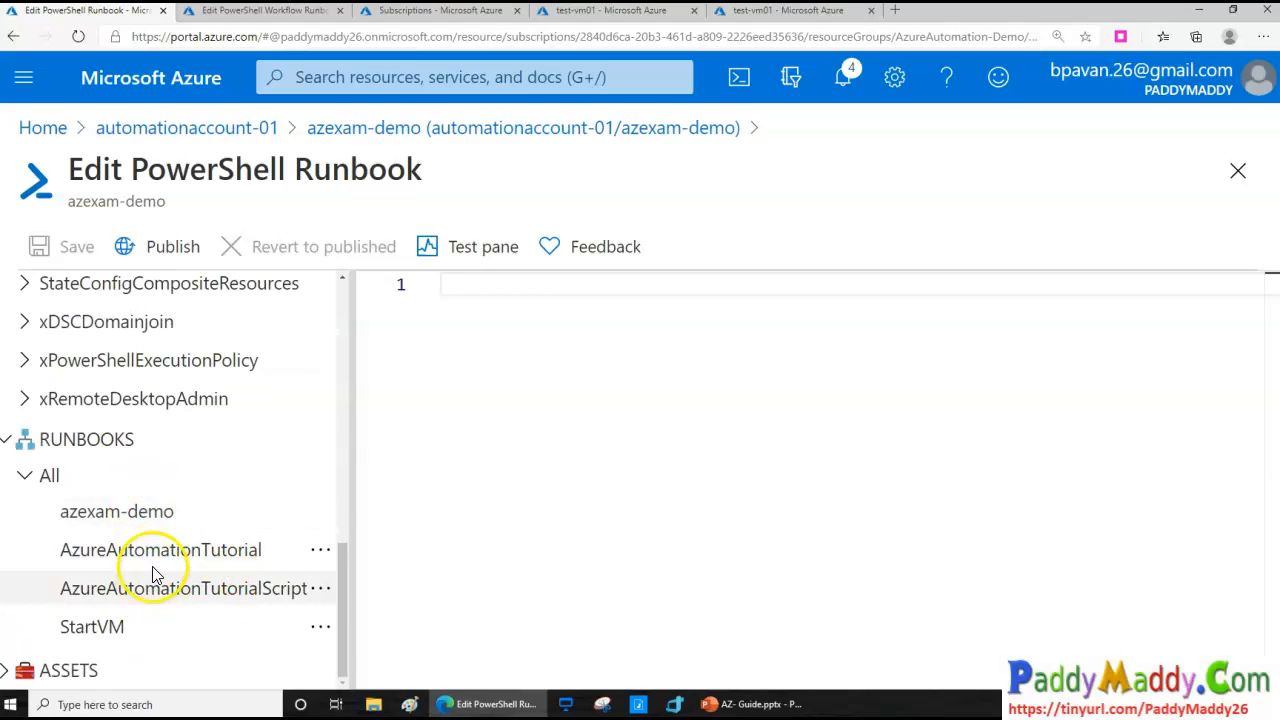
Step: Expand the assets library and examine its connections, credentials and certificates
{"action": "left_click", "coordinate": [8, 672]}
{"action": "scroll", "coordinate": [240, 531], "scroll_direction": "down", "scroll_amount": 2}
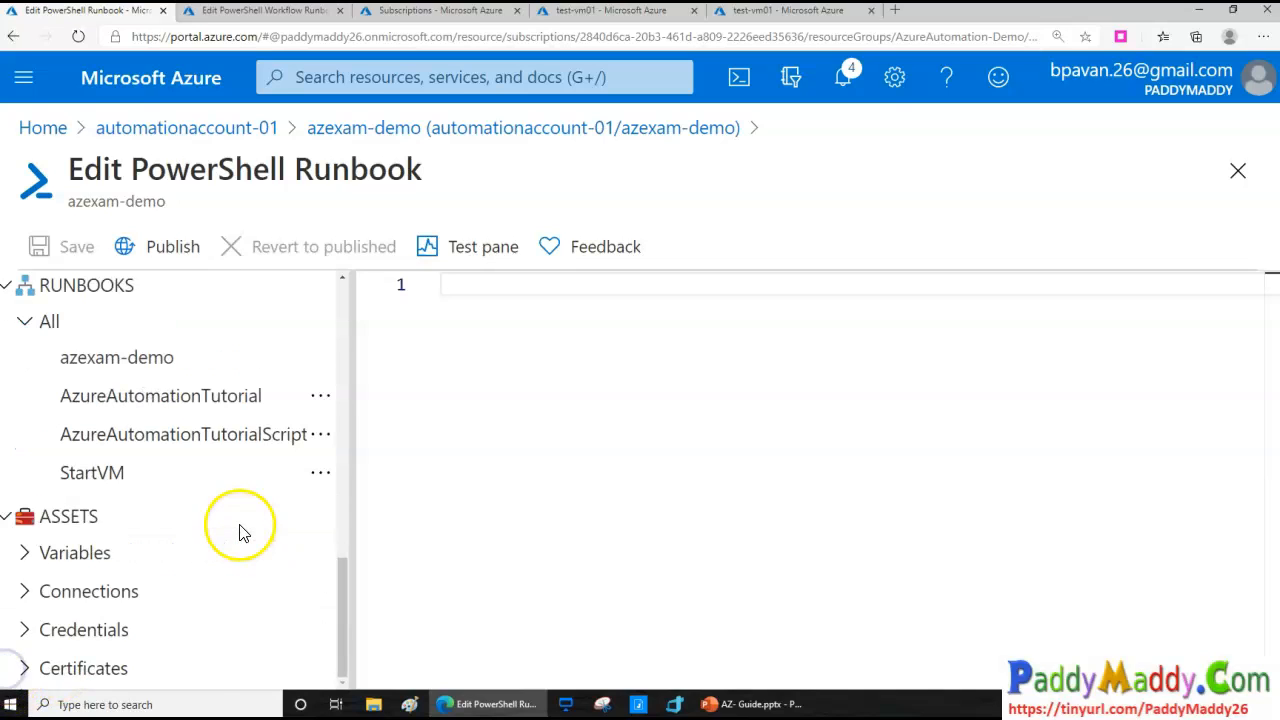
{"action": "left_click", "coordinate": [106, 608]}
{"action": "left_click", "coordinate": [25, 592]}
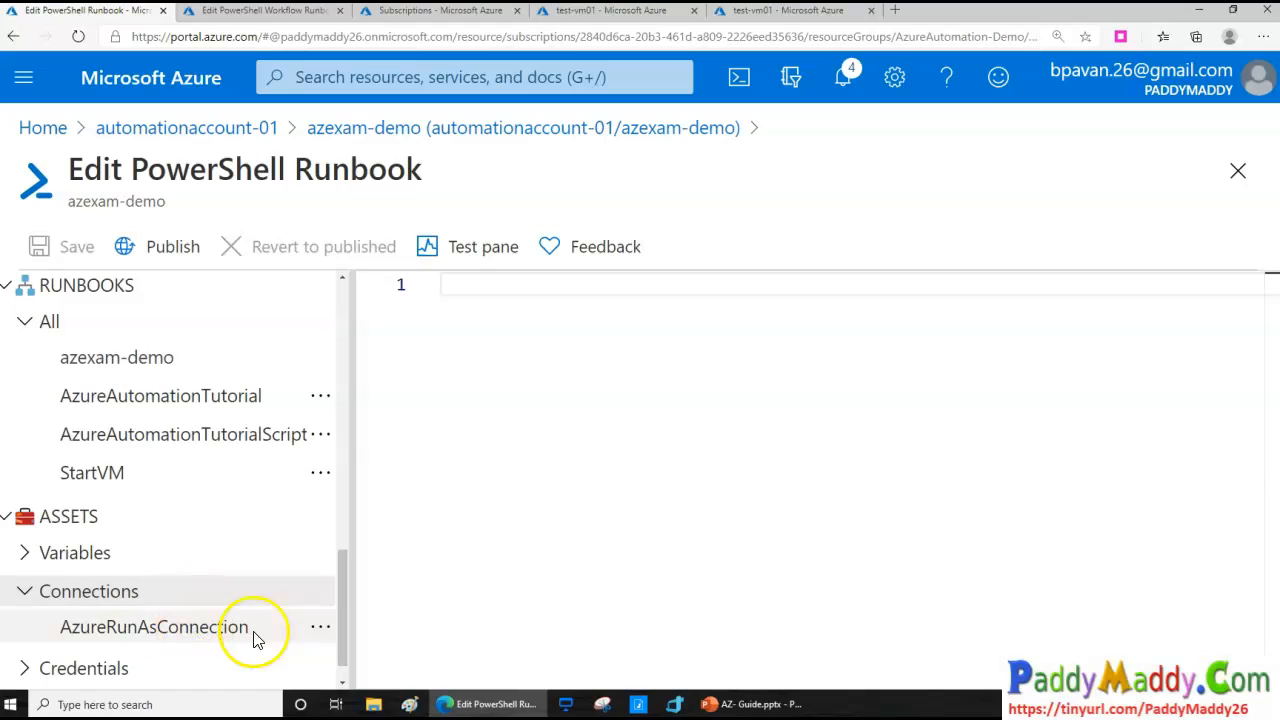
{"action": "left_click", "coordinate": [25, 668]}
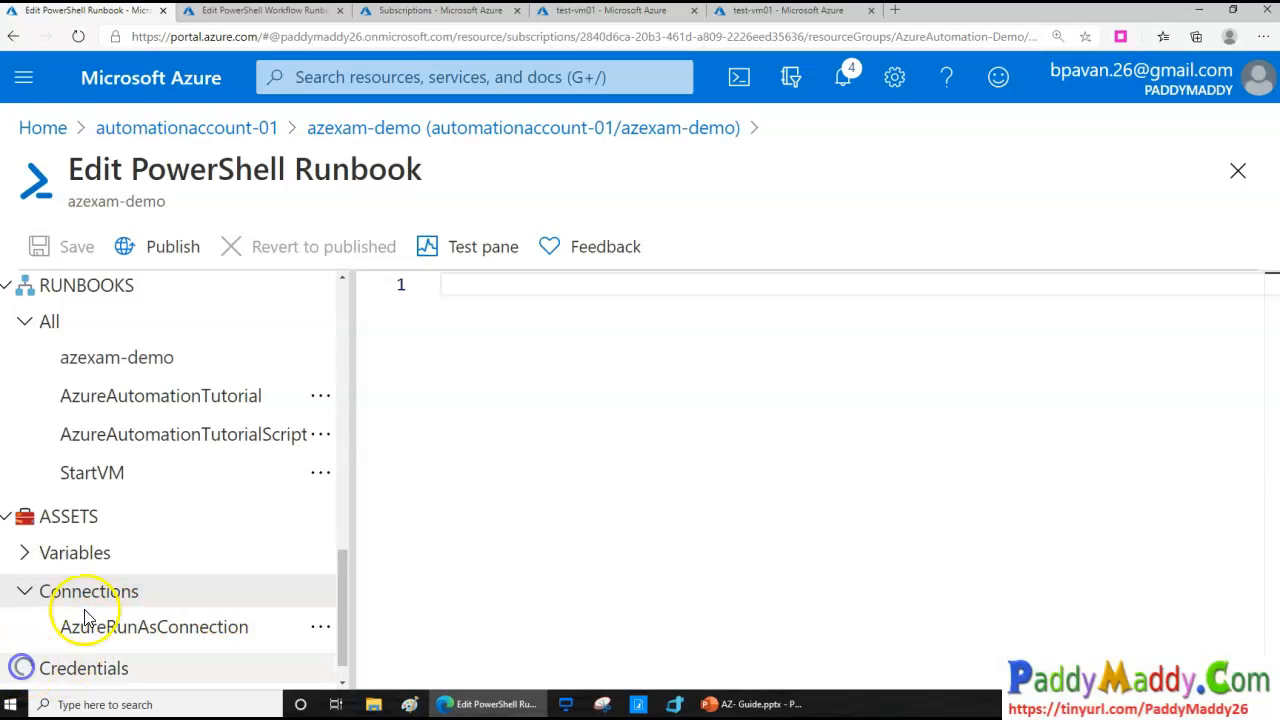
{"action": "left_click", "coordinate": [86, 629]}
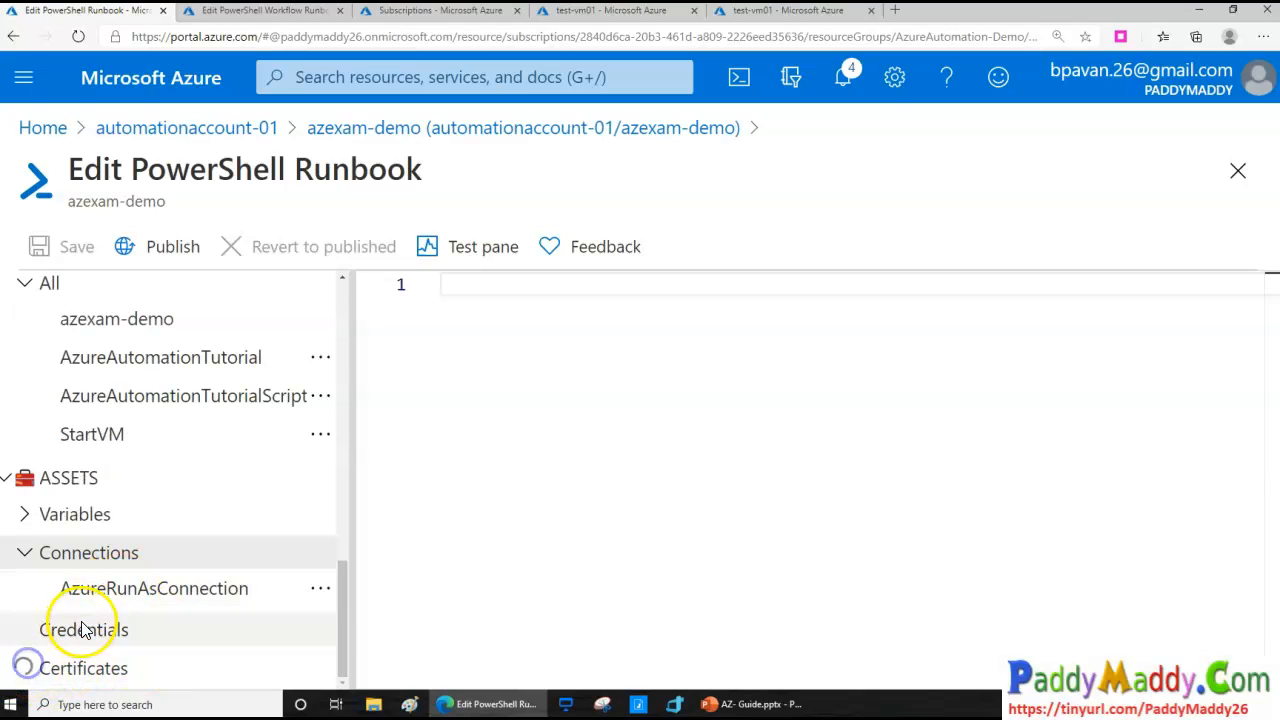
Step: Enter the command write-output "hello World" on the first line of the azexam-demo runbook
{"action": "scroll", "coordinate": [149, 526], "scroll_direction": "up", "scroll_amount": 10}
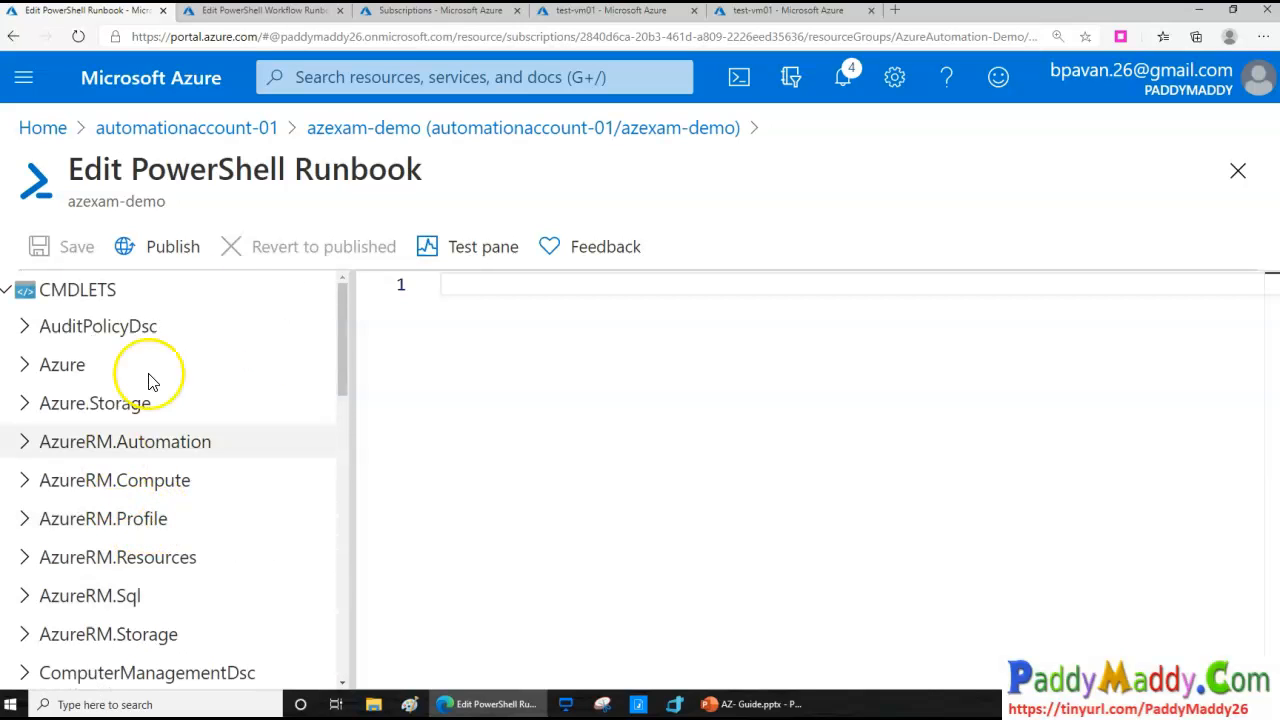
{"action": "left_click", "coordinate": [86, 290]}
{"action": "left_click", "coordinate": [557, 285]}
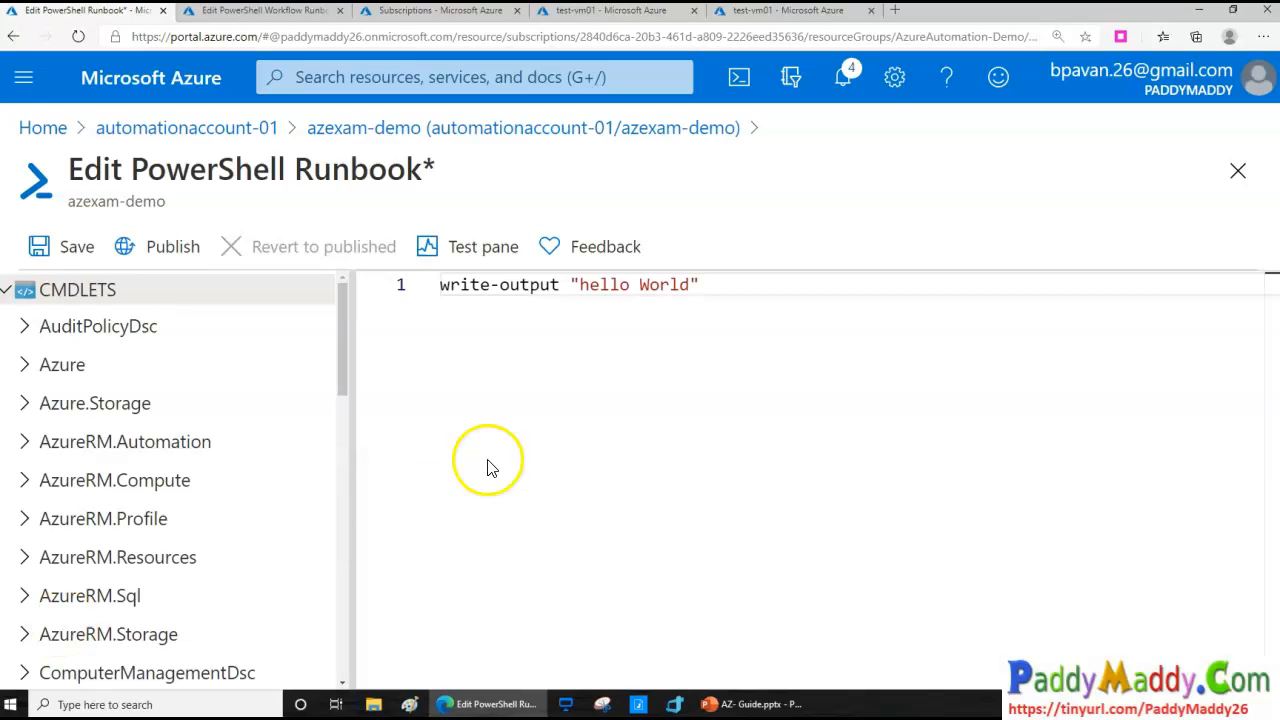
{"action": "mouse_move", "coordinate": [722, 278]}
{"action": "left_mouse_down"}
{"action": "mouse_move", "coordinate": [594, 363]}
{"action": "mouse_move", "coordinate": [716, 330]}
{"action": "left_mouse_up"}
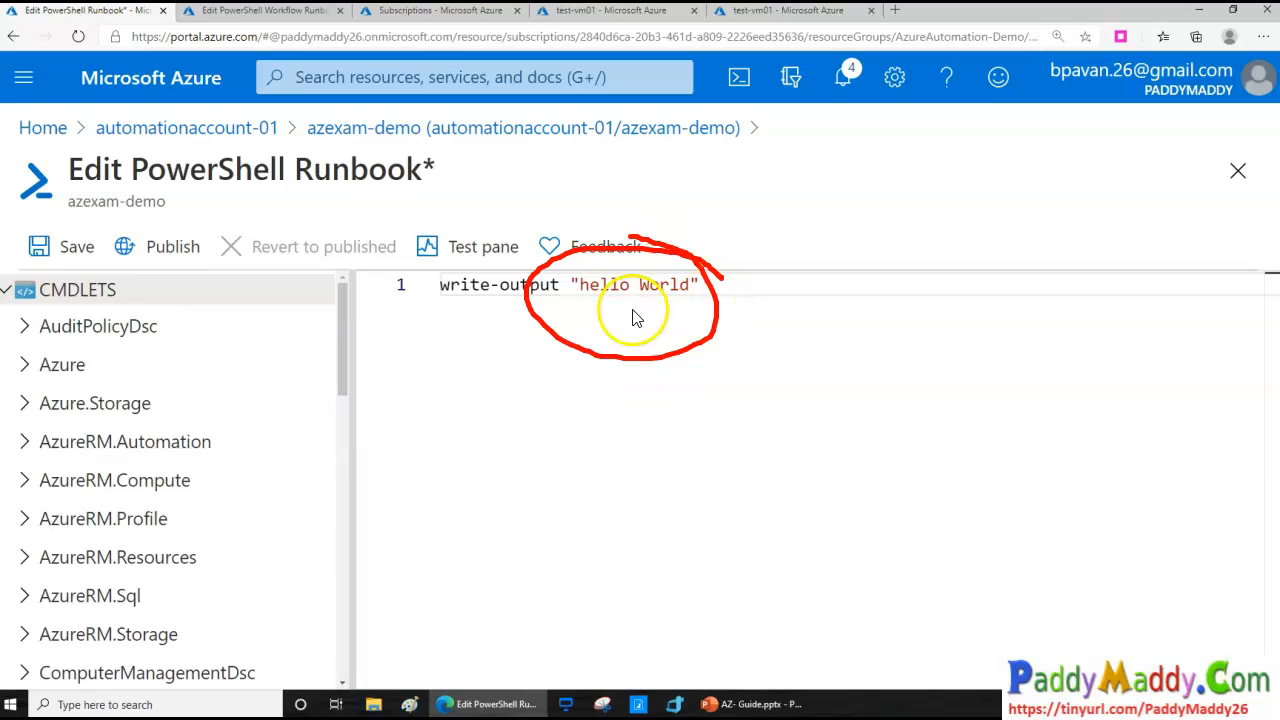
{"action": "mouse_move", "coordinate": [491, 200]}
{"action": "left_mouse_down"}
{"action": "mouse_move", "coordinate": [406, 251]}
{"action": "mouse_move", "coordinate": [434, 282]}
{"action": "mouse_move", "coordinate": [530, 250]}
{"action": "mouse_move", "coordinate": [457, 194]}
{"action": "mouse_move", "coordinate": [491, 229]}
{"action": "mouse_move", "coordinate": [580, 150]}
{"action": "left_mouse_up"}
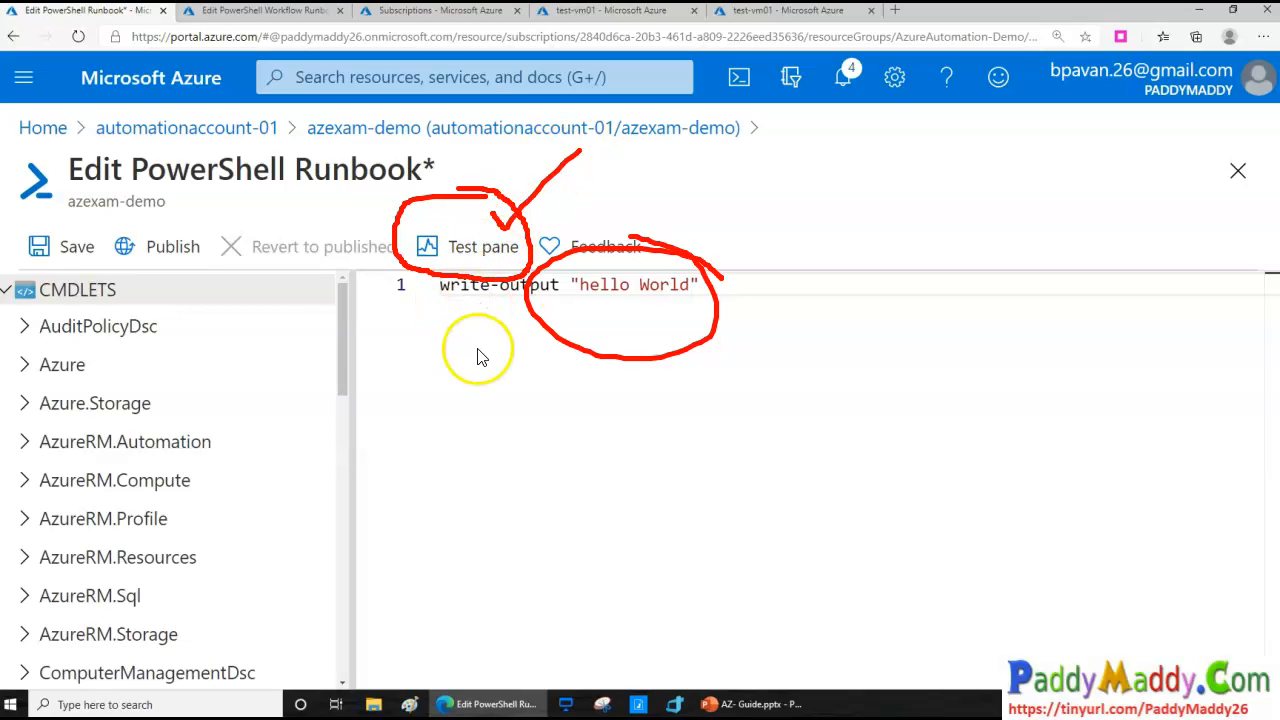
{"action": "mouse_move", "coordinate": [218, 250]}
{"action": "left_mouse_down"}
{"action": "mouse_move", "coordinate": [149, 223]}
{"action": "mouse_move", "coordinate": [157, 286]}
{"action": "mouse_move", "coordinate": [205, 245]}
{"action": "left_mouse_up"}
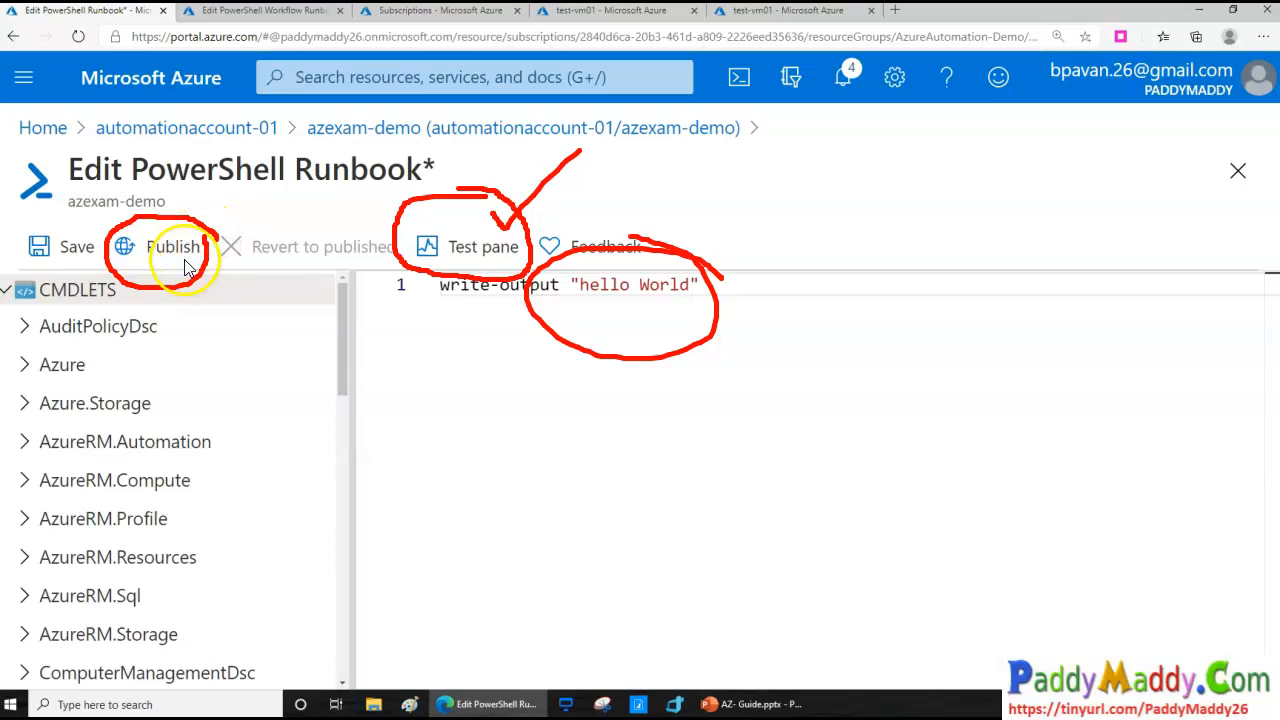
{"action": "mouse_move", "coordinate": [412, 423]}
{"action": "left_mouse_down"}
{"action": "mouse_move", "coordinate": [540, 397]}
{"action": "mouse_move", "coordinate": [522, 421]}
{"action": "left_mouse_up"}
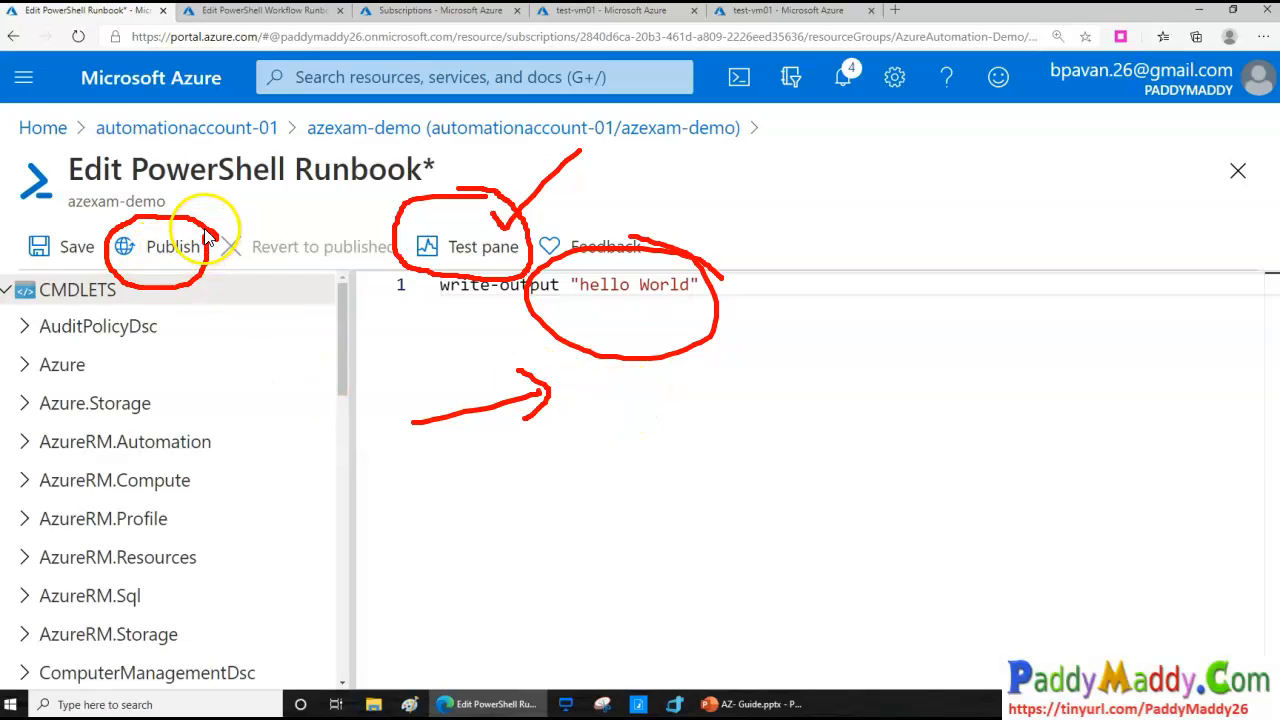
{"action": "left_click_drag", "start_coordinate": [212, 248], "coordinate": [212, 268]}
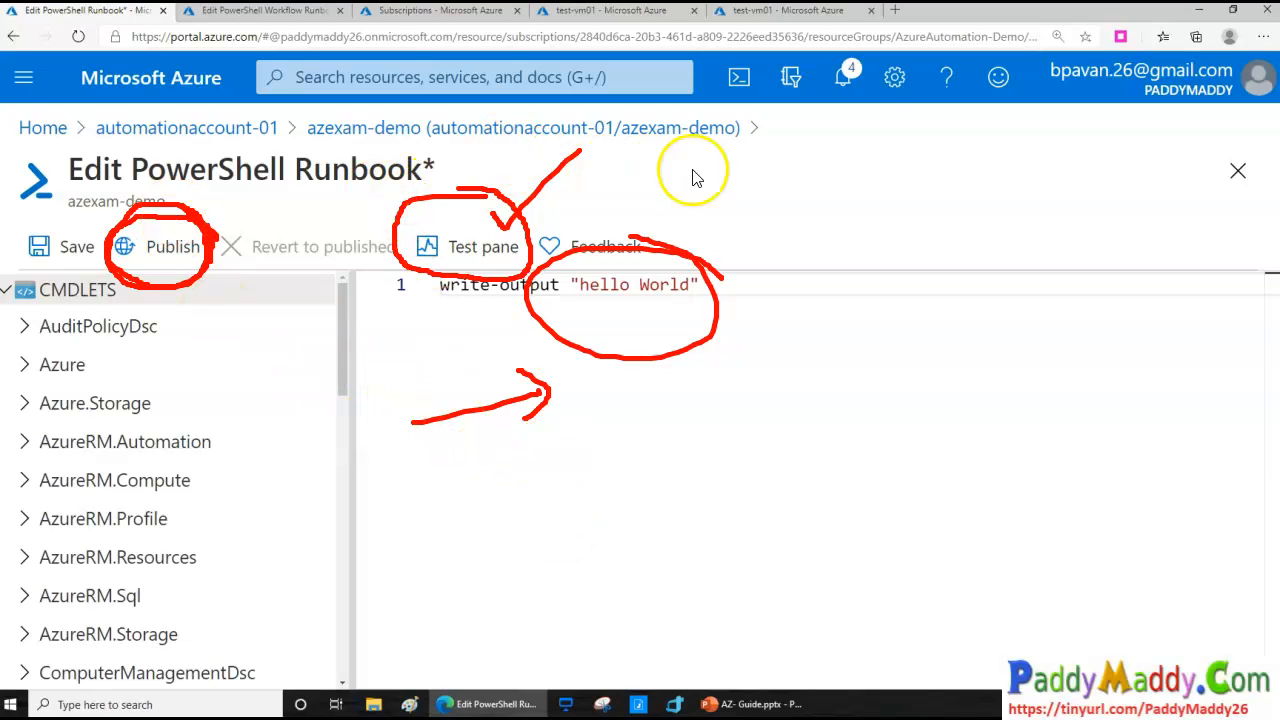
Step: Open the test pane for the azexam-demo runbook and start a test run on Azure
{"action": "left_click", "coordinate": [463, 250]}
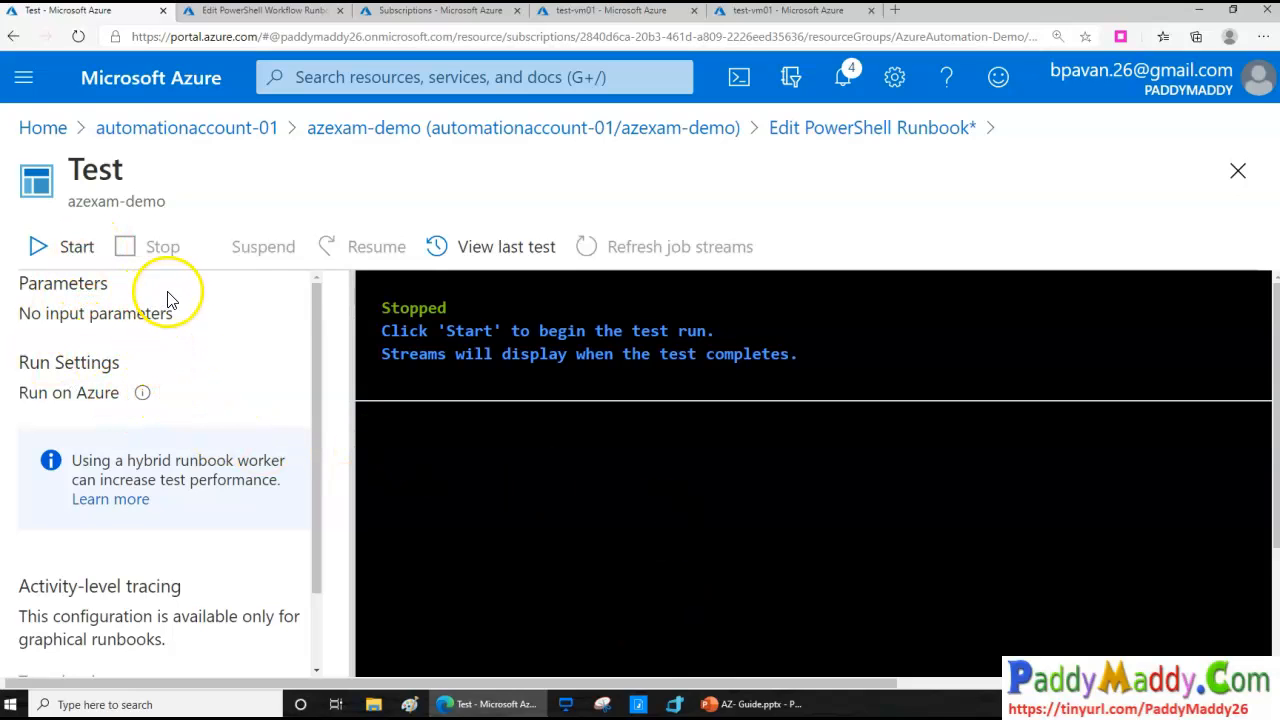
{"action": "left_click_drag", "start_coordinate": [168, 296], "coordinate": [302, 258]}
{"action": "left_click_drag", "start_coordinate": [161, 376], "coordinate": [278, 330]}
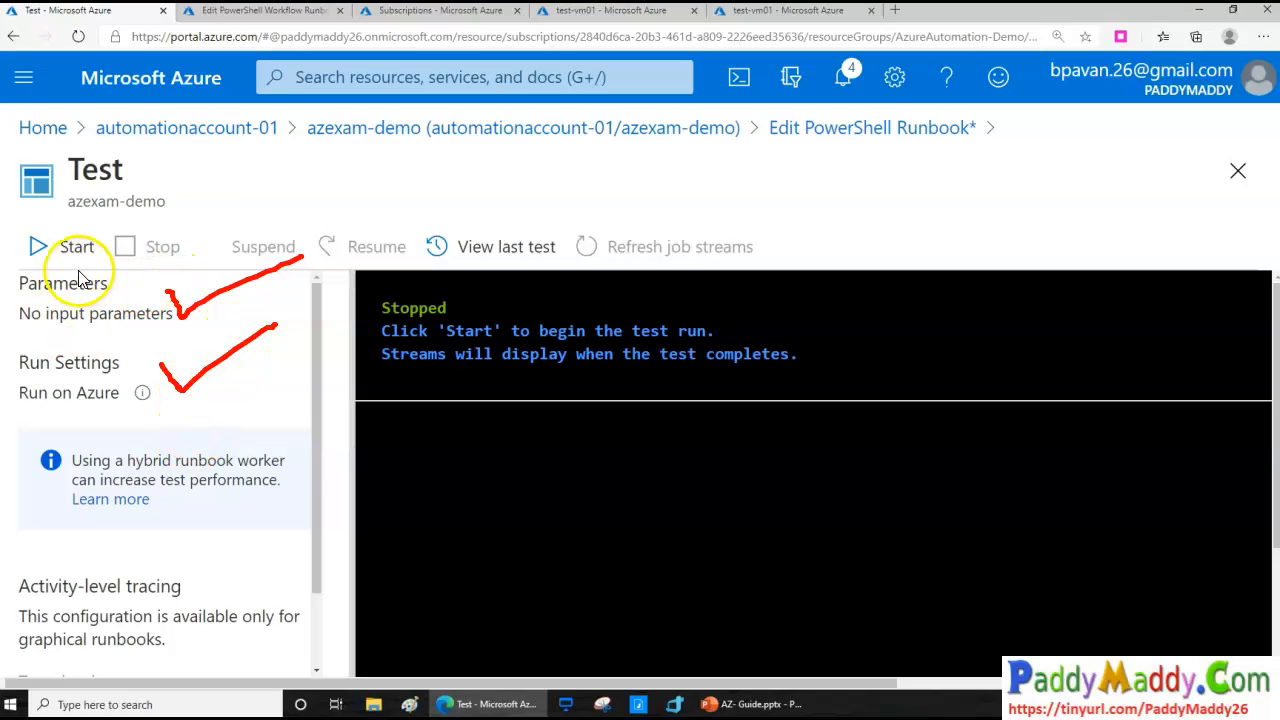
{"action": "mouse_move", "coordinate": [78, 220]}
{"action": "left_mouse_down"}
{"action": "mouse_move", "coordinate": [25, 290]}
{"action": "mouse_move", "coordinate": [84, 232]}
{"action": "mouse_move", "coordinate": [76, 266]}
{"action": "left_mouse_up"}
{"action": "left_click_drag", "start_coordinate": [588, 467], "coordinate": [697, 402]}
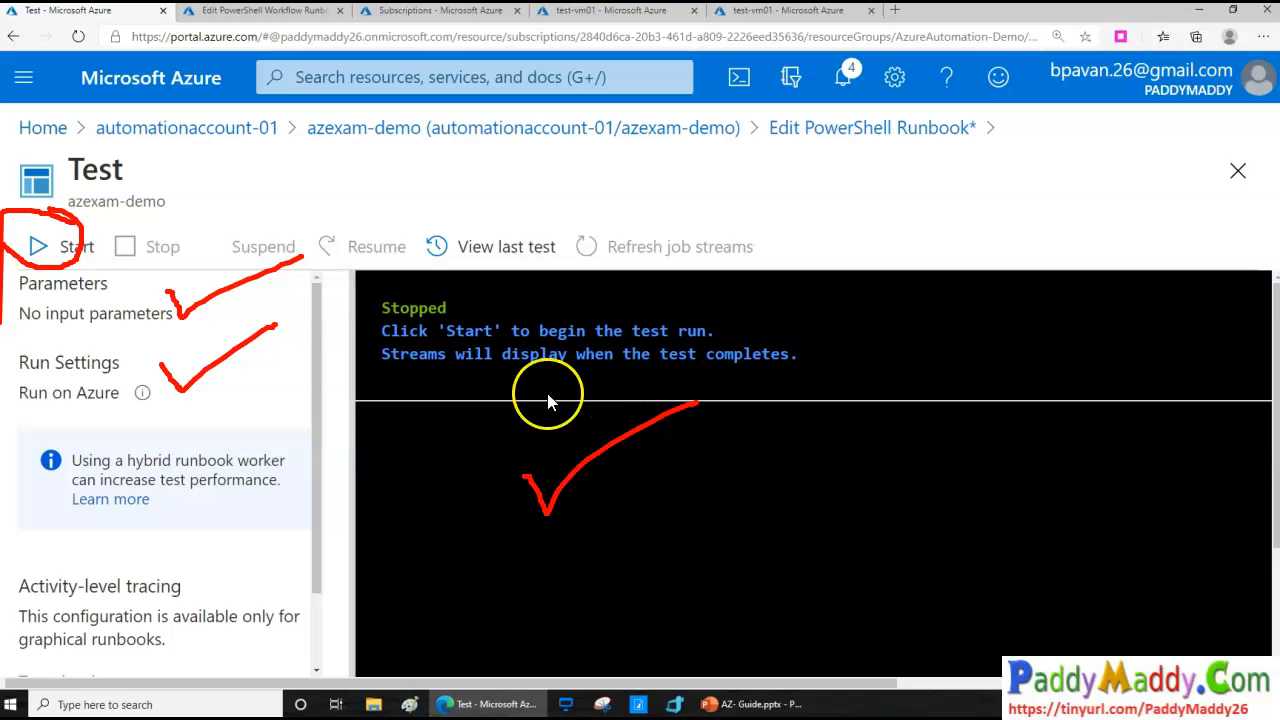
{"action": "left_click", "coordinate": [583, 692]}
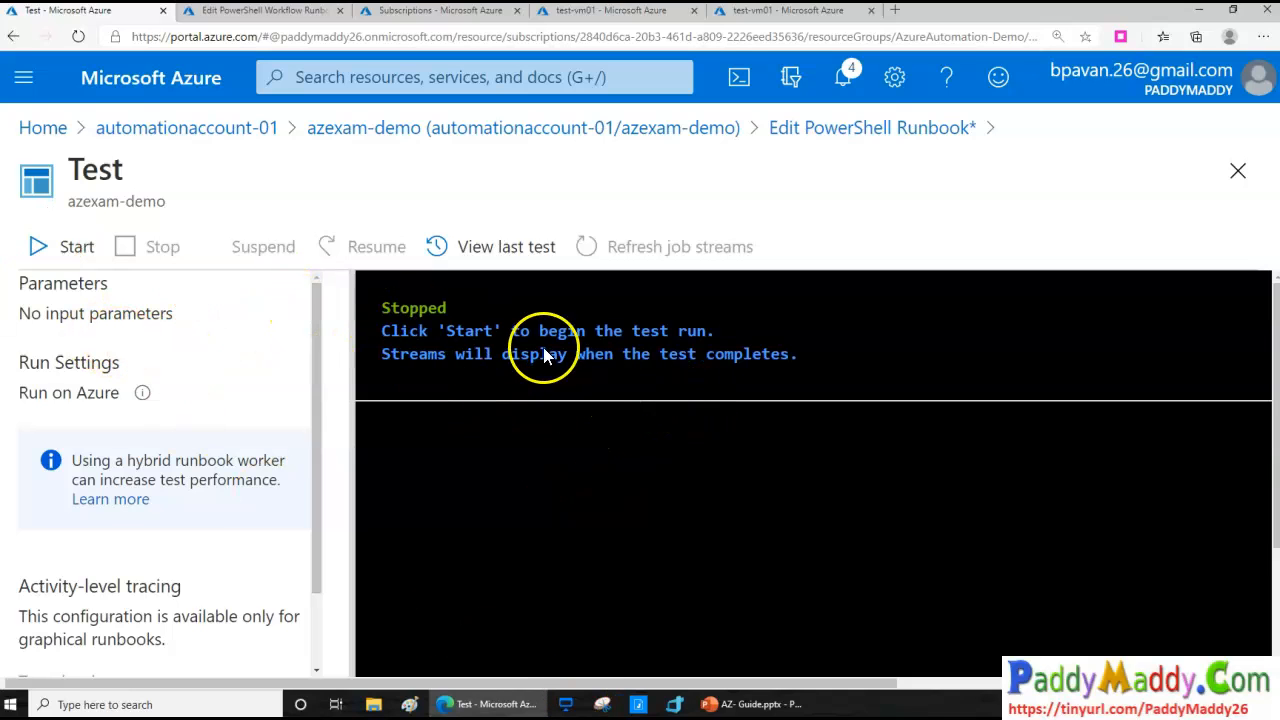
{"action": "left_click", "coordinate": [57, 246]}
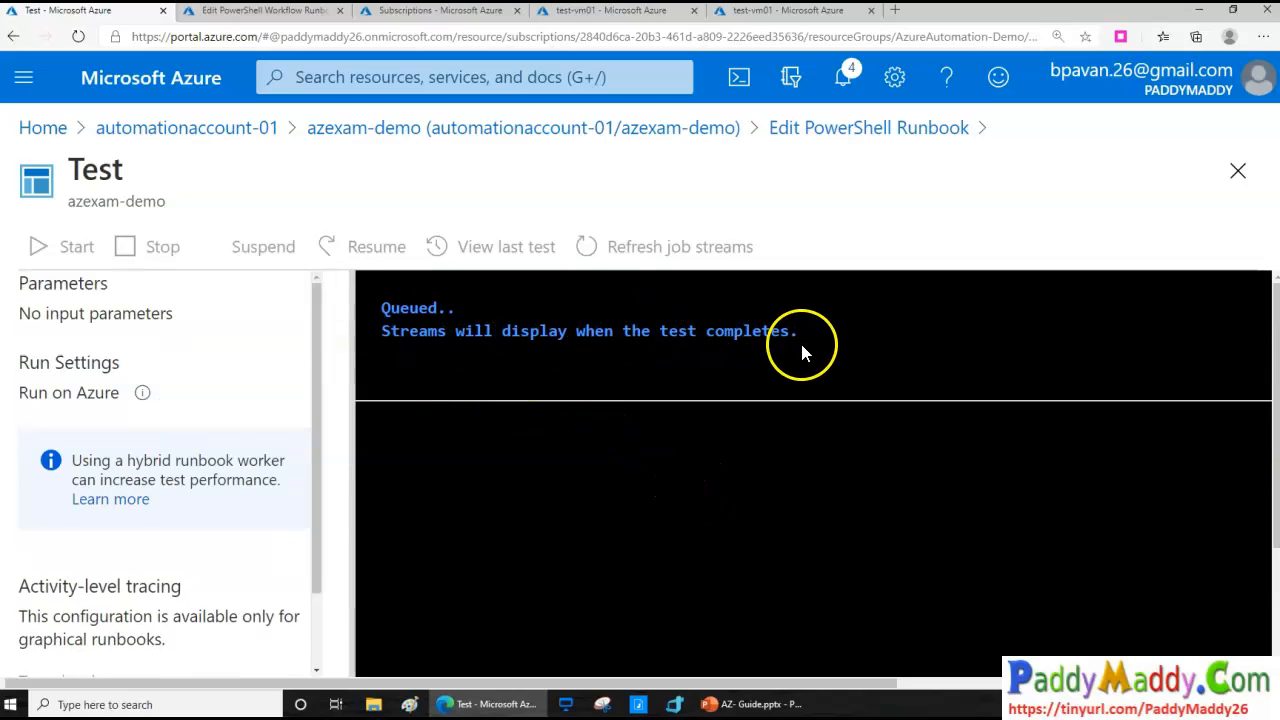
Step: Wait for the azexam-demo test run to complete and examine its status and output
{"action": "mouse_move", "coordinate": [816, 200]}
{"action": "left_mouse_down"}
{"action": "mouse_move", "coordinate": [586, 206]}
{"action": "mouse_move", "coordinate": [677, 291]}
{"action": "mouse_move", "coordinate": [758, 197]}
{"action": "left_mouse_up"}
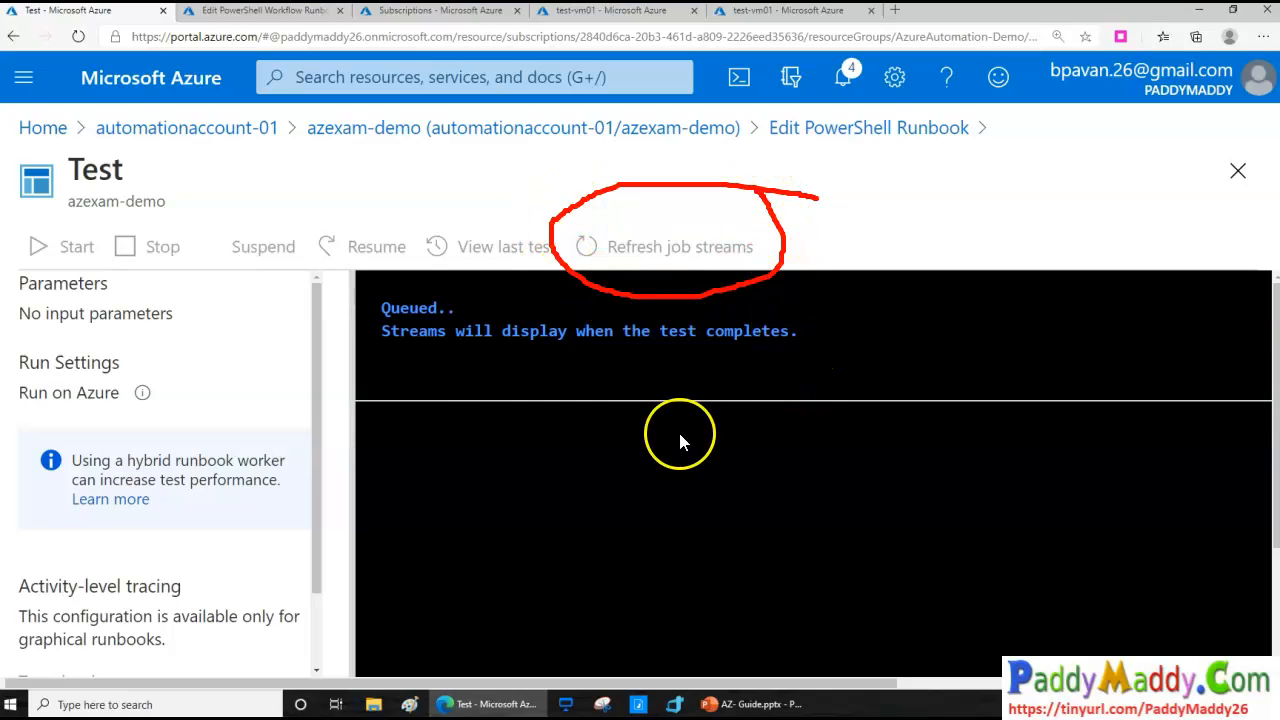
{"action": "key", "text": "Escape"}
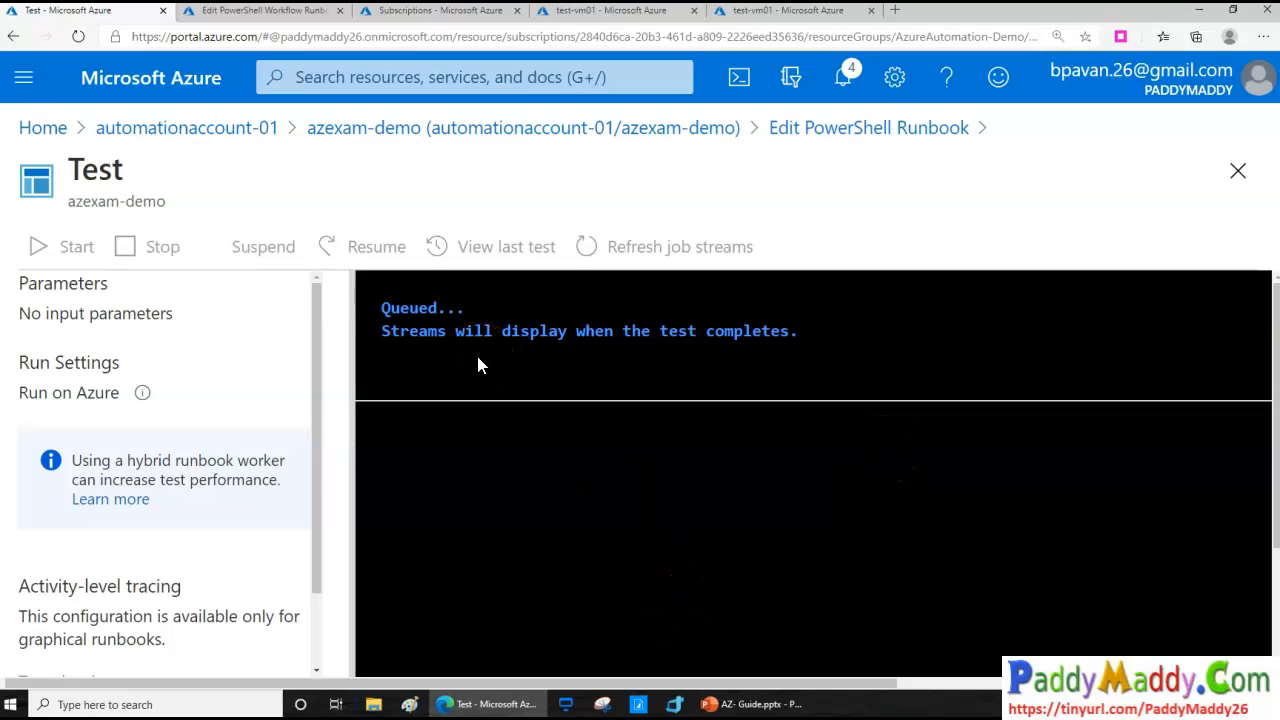
{"action": "left_click", "coordinate": [590, 250]}
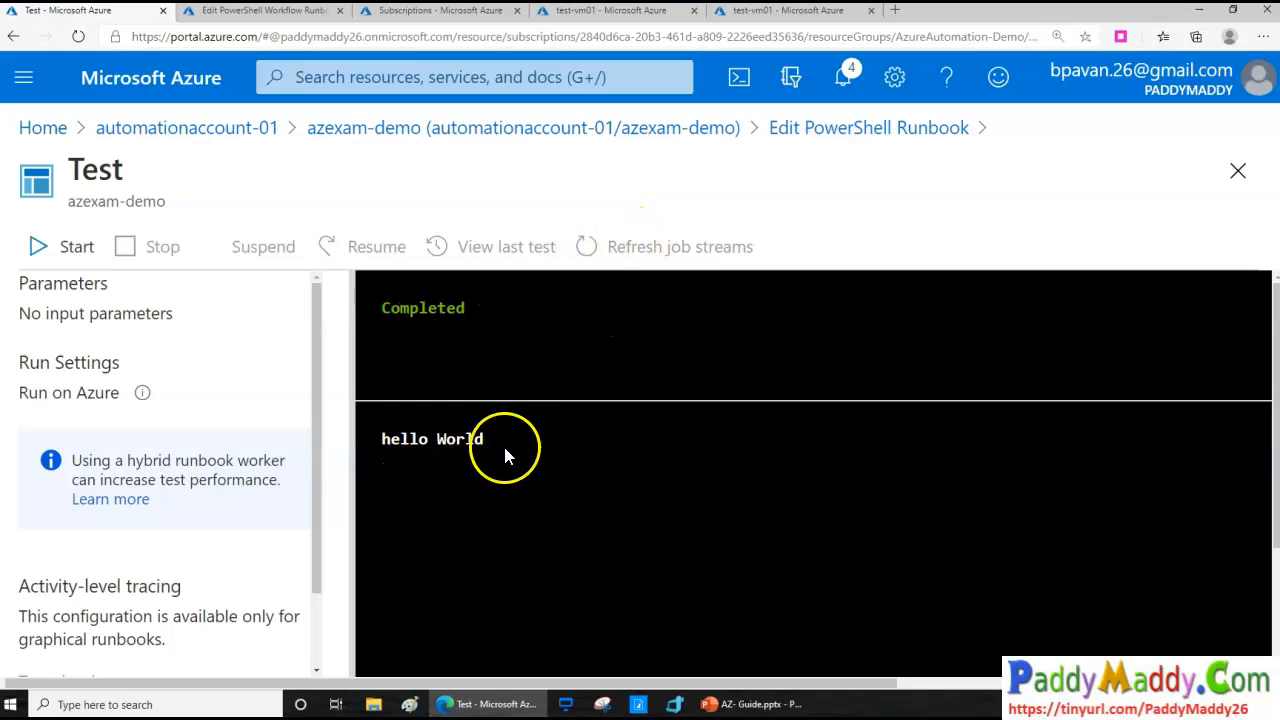
{"action": "left_click_drag", "start_coordinate": [505, 453], "coordinate": [385, 438]}
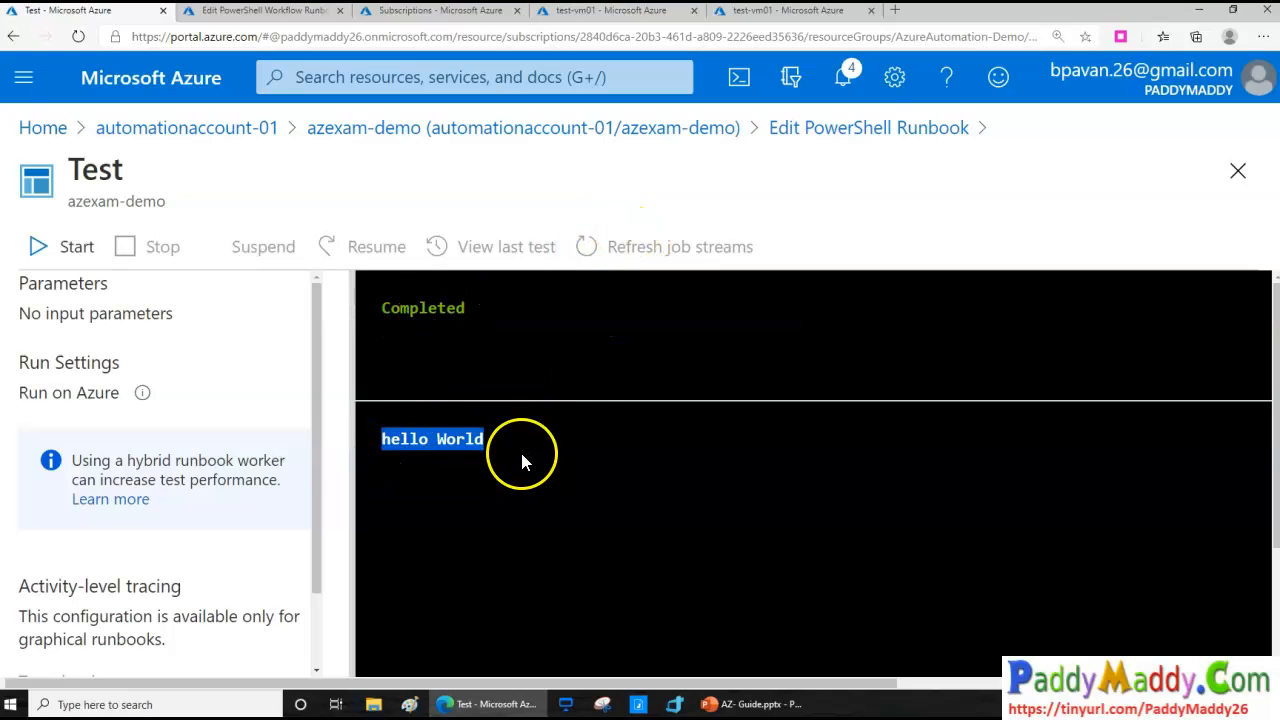
{"action": "left_click", "coordinate": [563, 455]}
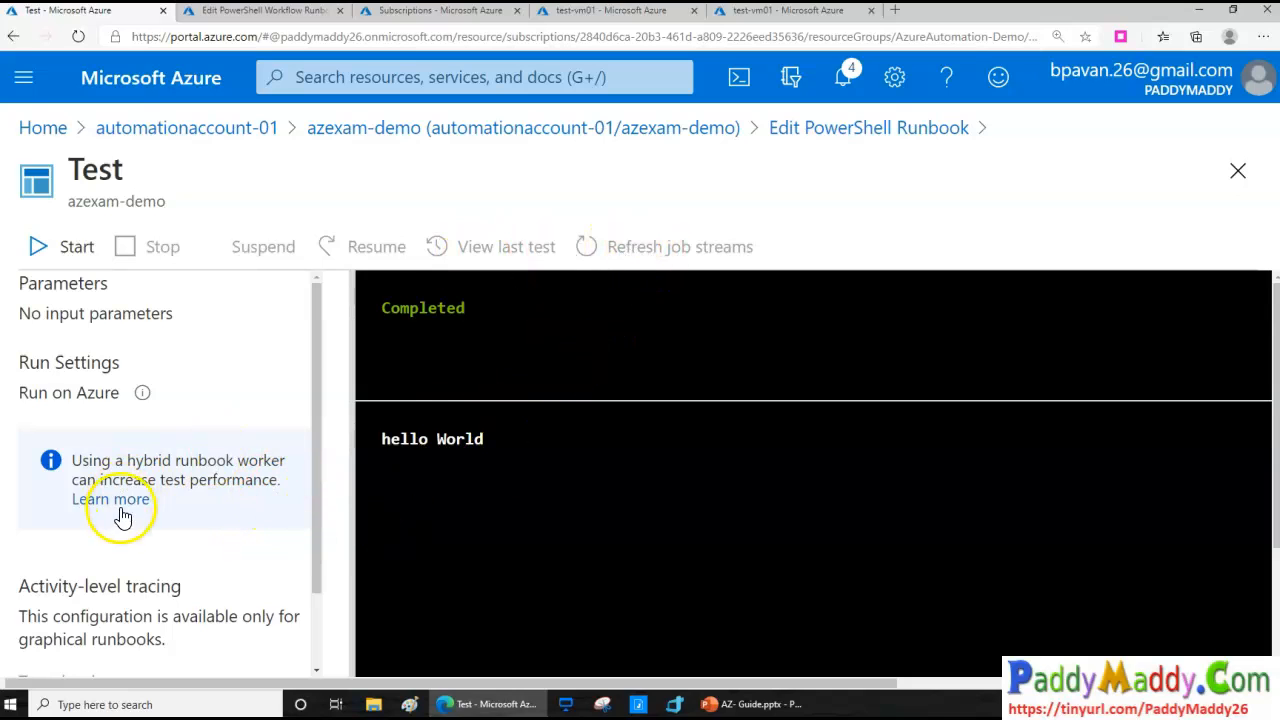
Step: Return from the test results to the runbook editor and publish the azexam-demo runbook
{"action": "scroll", "coordinate": [100, 600], "scroll_direction": "down", "scroll_amount": 1}
{"action": "scroll", "coordinate": [286, 571], "scroll_direction": "down", "scroll_amount": 1}
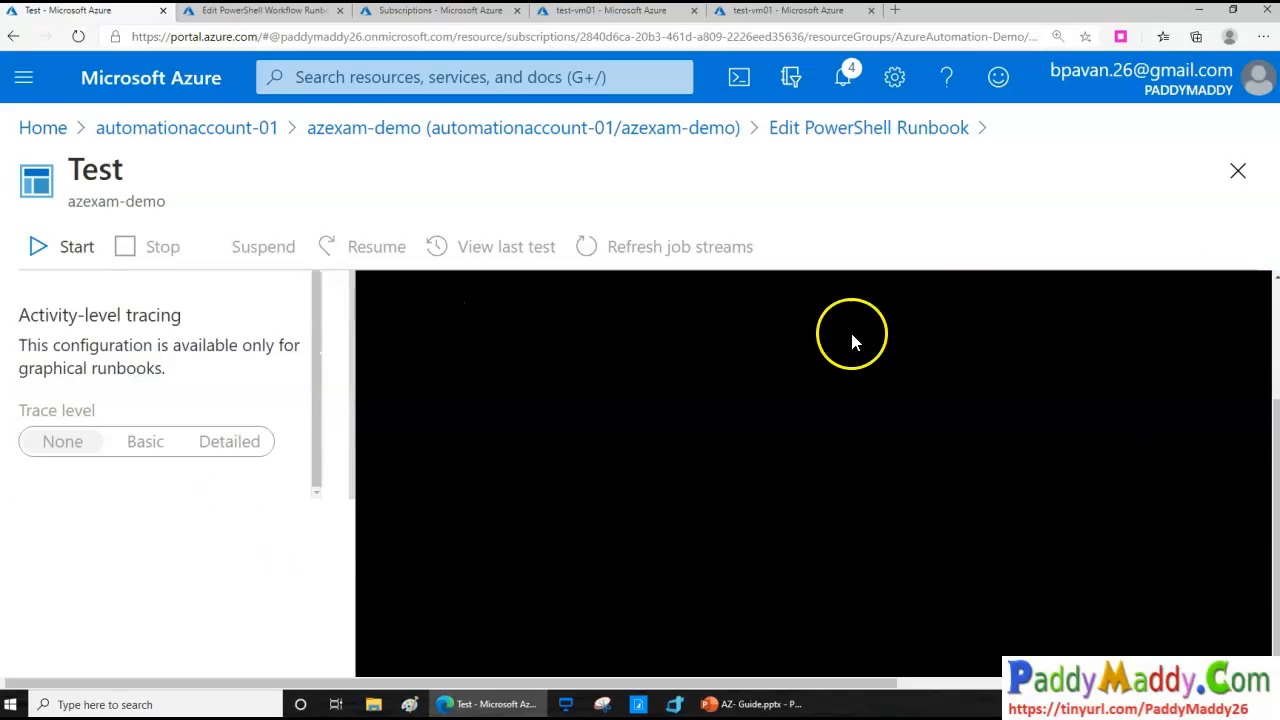
{"action": "scroll", "coordinate": [553, 454], "scroll_direction": "up", "scroll_amount": 2}
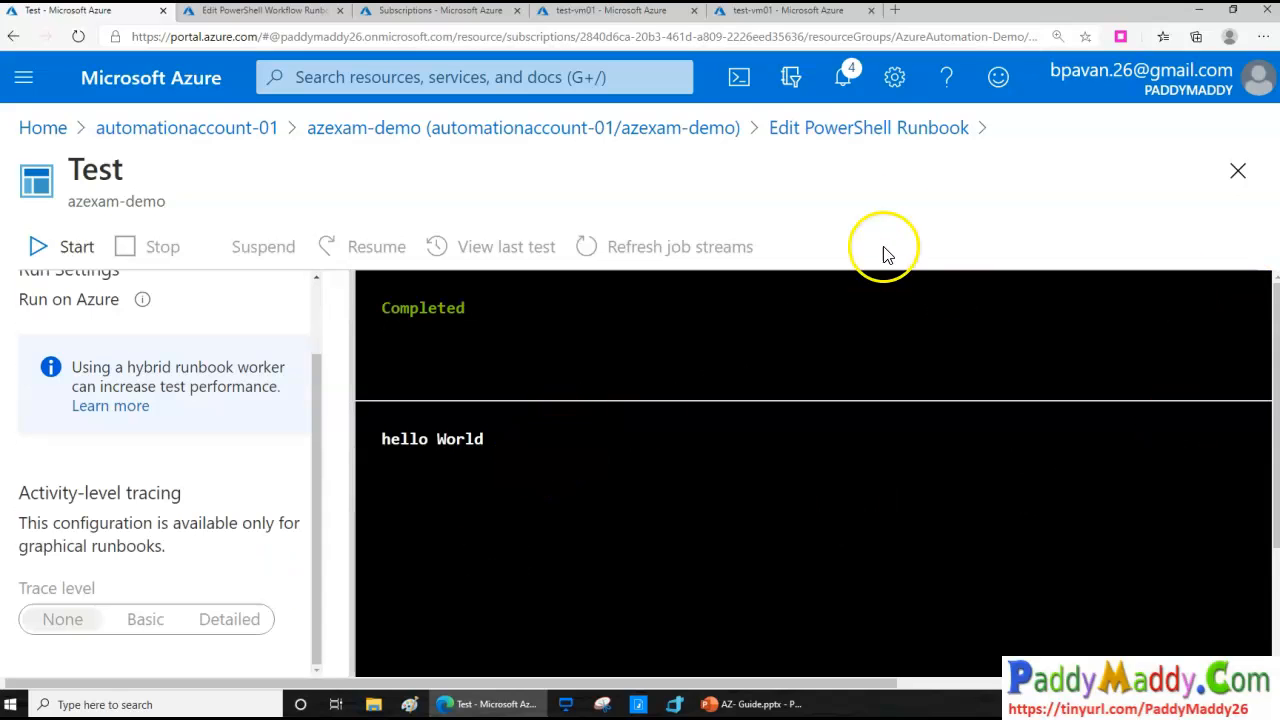
{"action": "left_click", "coordinate": [883, 132]}
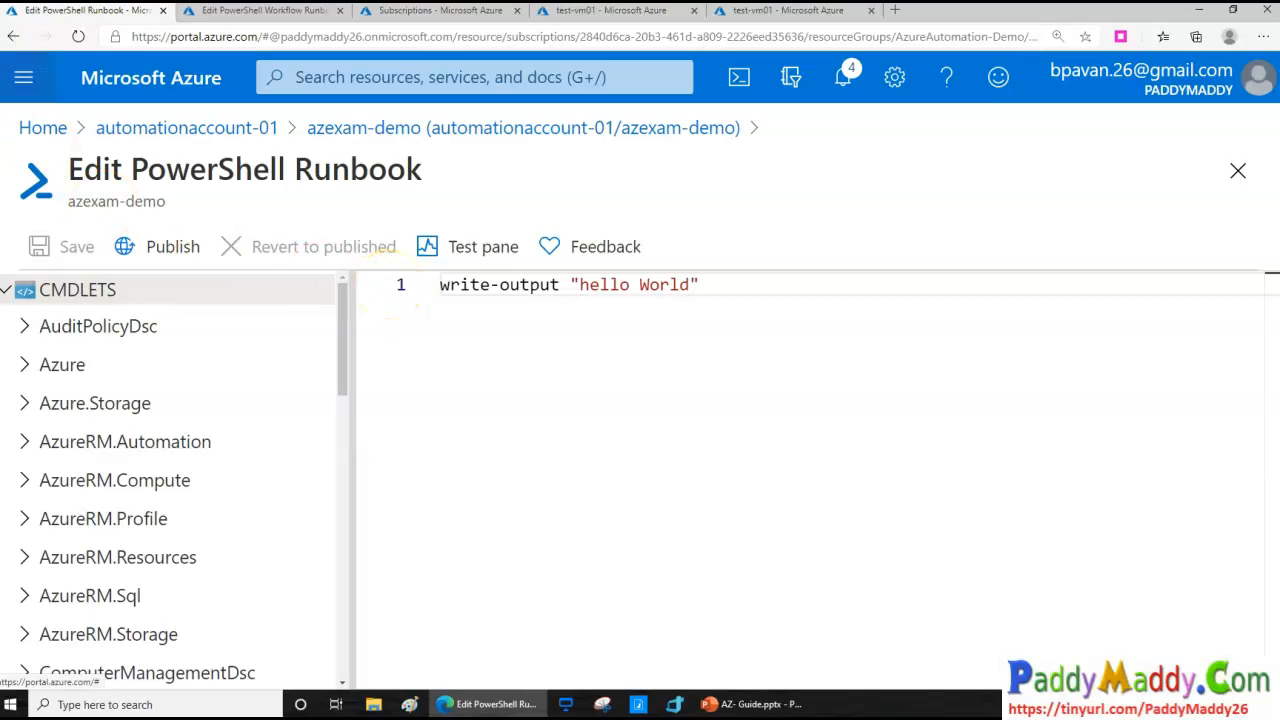
{"action": "left_click", "coordinate": [162, 245]}
{"action": "left_click", "coordinate": [90, 405]}
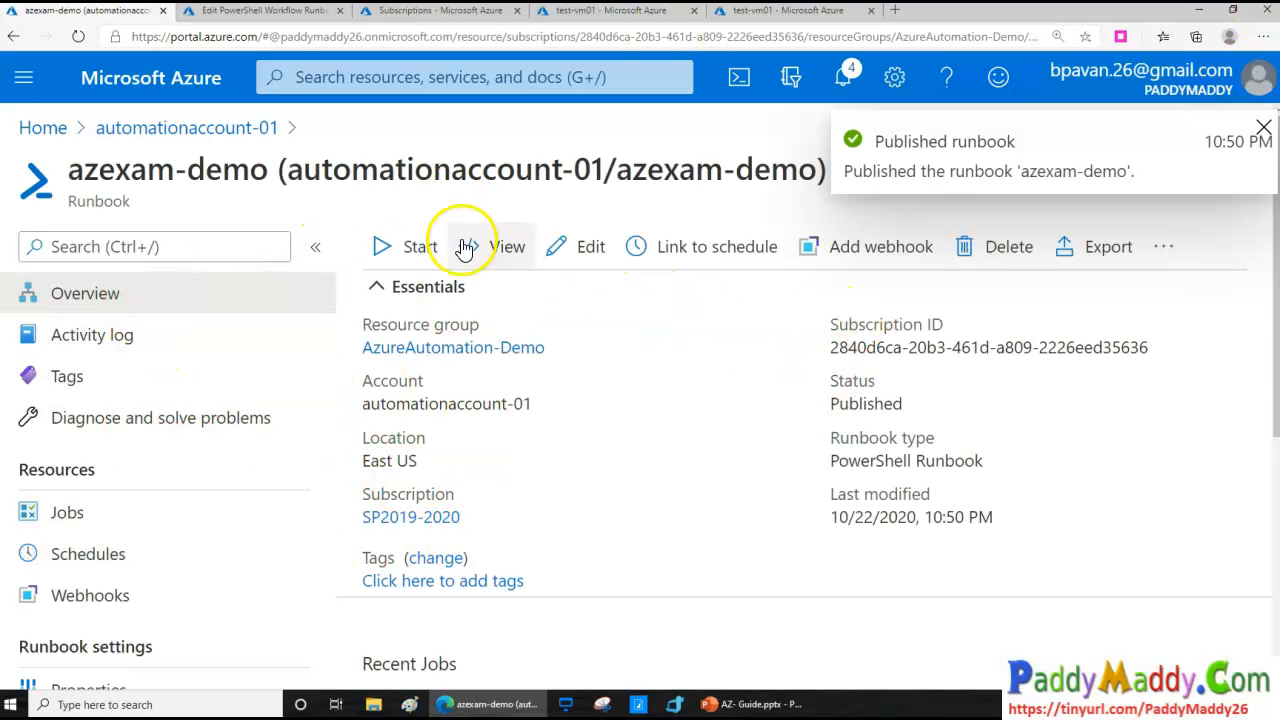
{"action": "mouse_move", "coordinate": [409, 223]}
{"action": "left_mouse_down"}
{"action": "mouse_move", "coordinate": [337, 214]}
{"action": "mouse_move", "coordinate": [431, 277]}
{"action": "mouse_move", "coordinate": [405, 190]}
{"action": "left_mouse_up"}
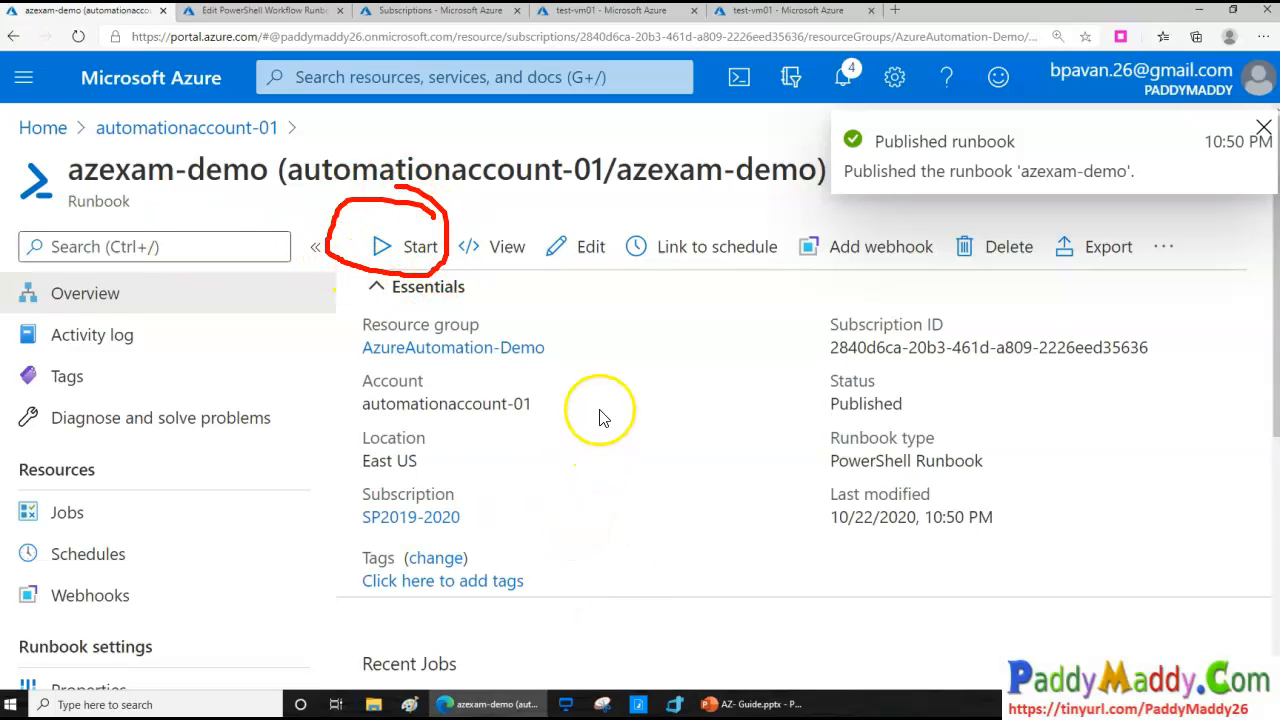
{"action": "mouse_move", "coordinate": [702, 220]}
{"action": "left_mouse_down"}
{"action": "mouse_move", "coordinate": [641, 224]}
{"action": "mouse_move", "coordinate": [707, 277]}
{"action": "mouse_move", "coordinate": [775, 242]}
{"action": "mouse_move", "coordinate": [697, 217]}
{"action": "left_mouse_up"}
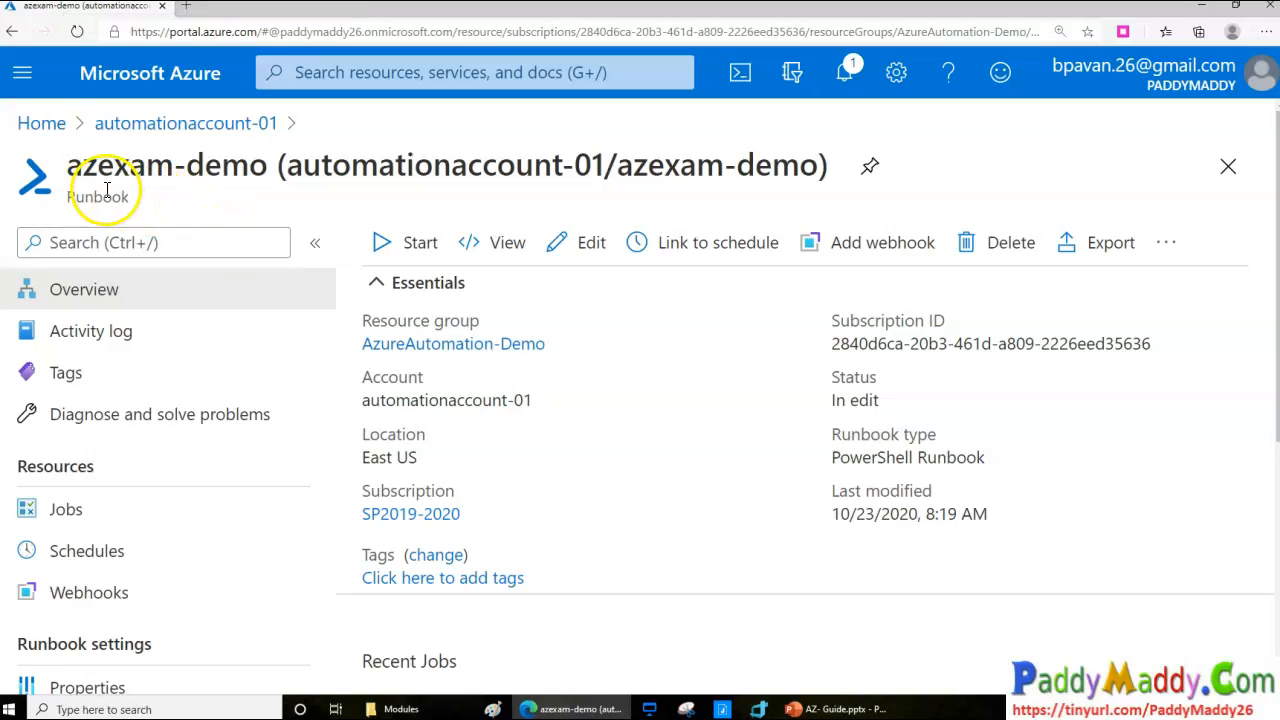
{"action": "left_click_drag", "start_coordinate": [255, 169], "coordinate": [57, 162]}
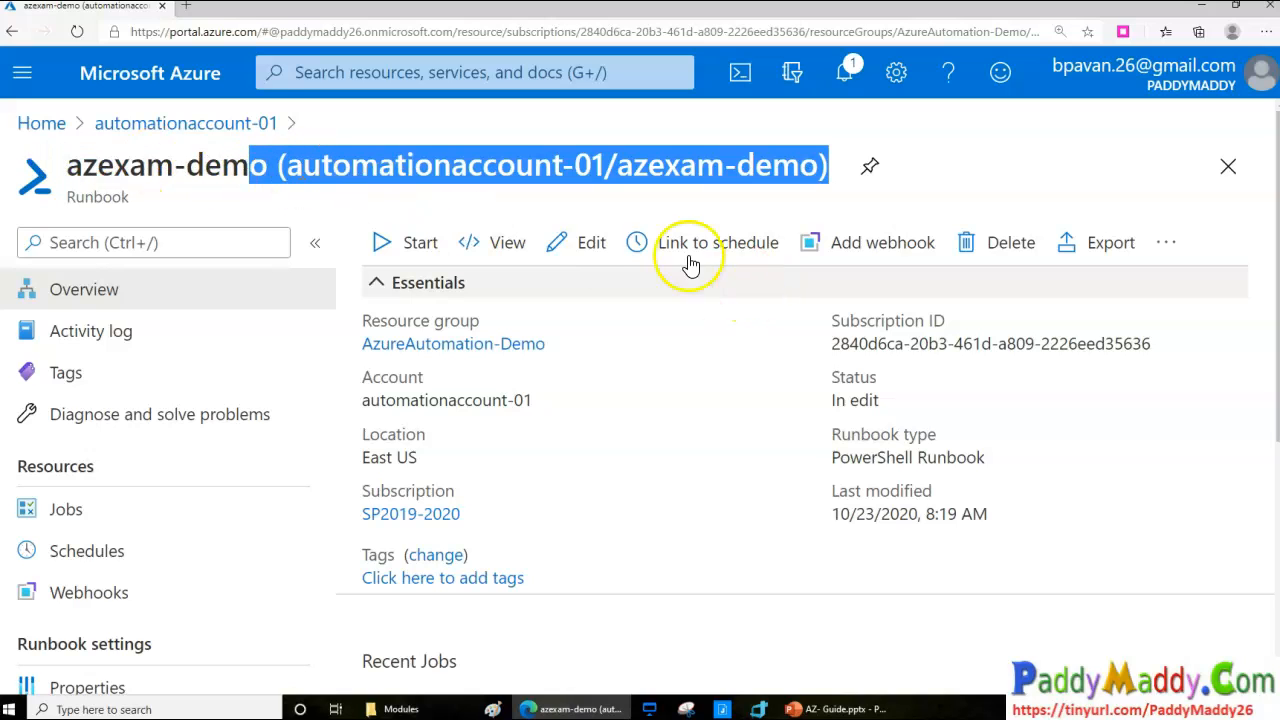
Step: Open azexam-demo for editing and replace its hello World command with the copied script that stops the VMs in resource group AzureAutomation-Demo
{"action": "left_click", "coordinate": [590, 245]}
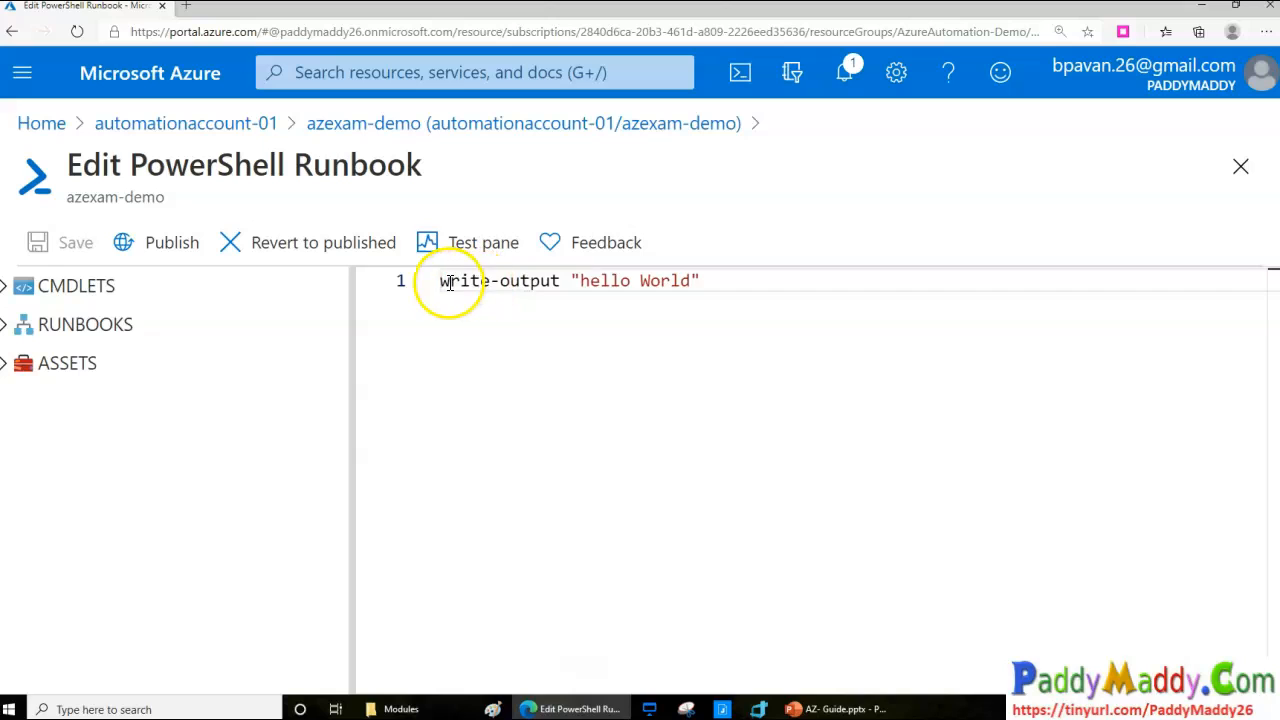
{"action": "left_click_drag", "start_coordinate": [449, 282], "coordinate": [720, 282]}
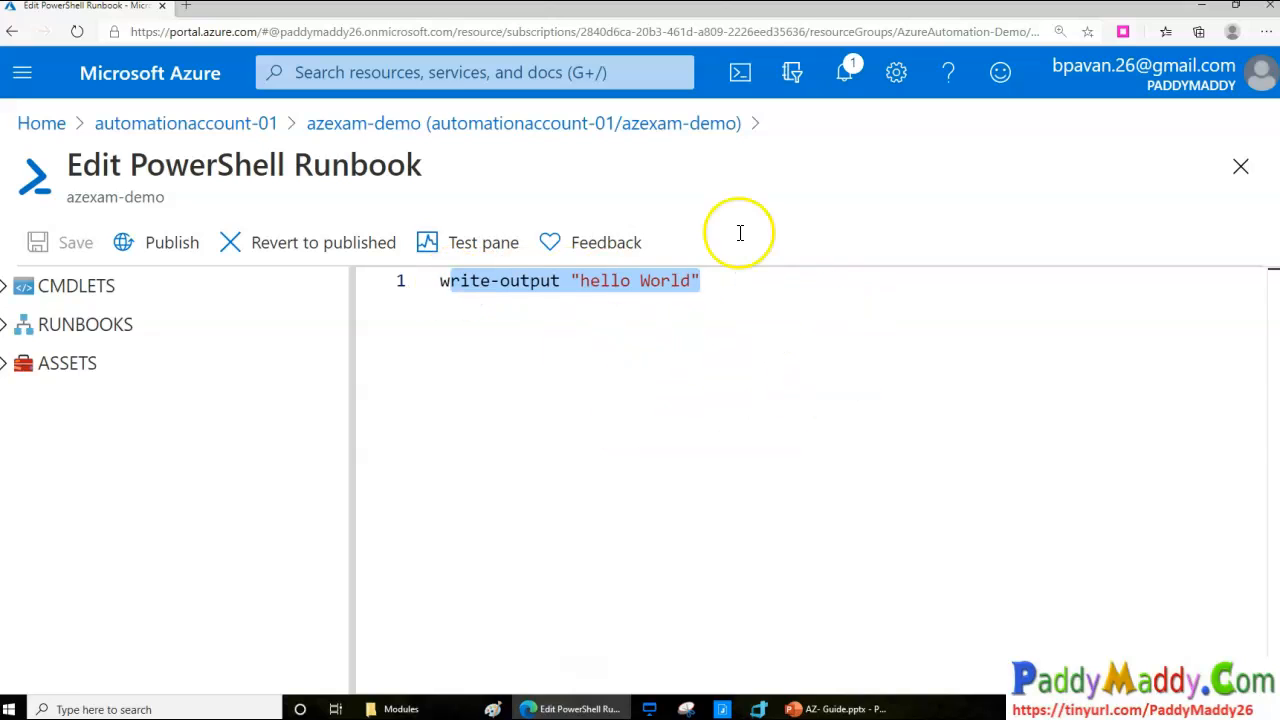
{"action": "key", "text": "ctrl+v"}
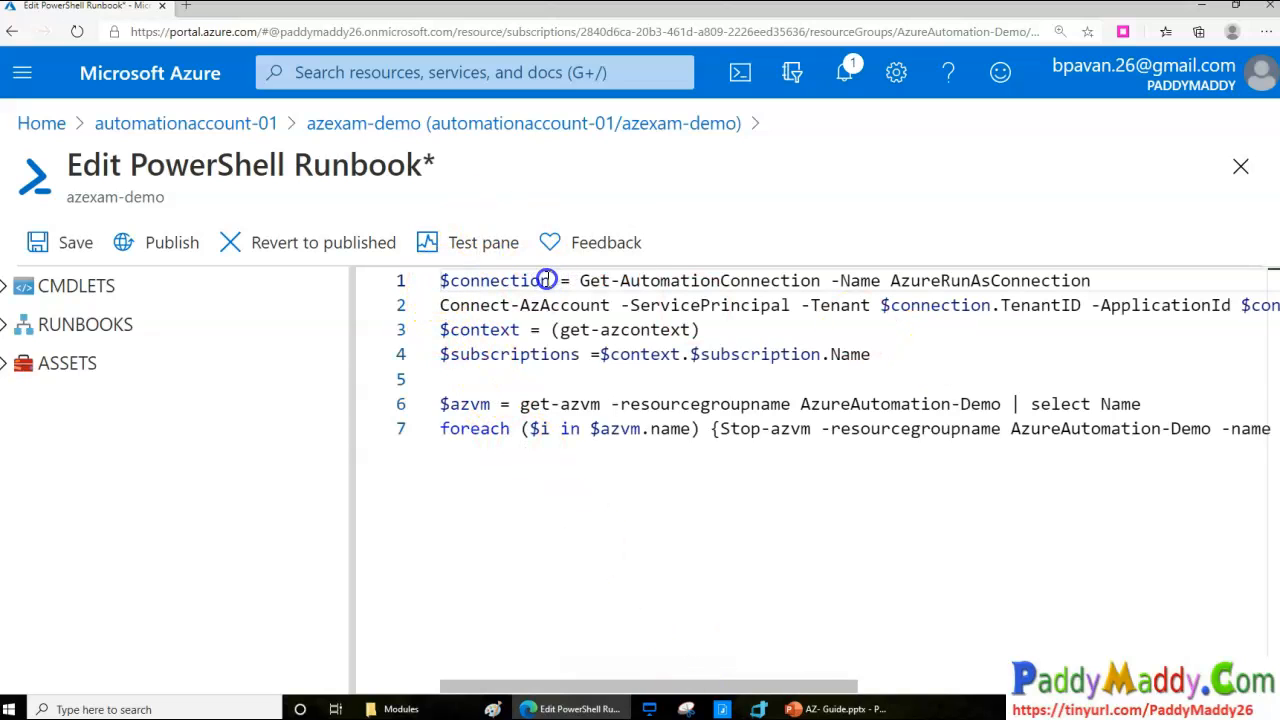
Step: Examine the AzureRunAsConnection lookup and the service principal, tenant, application ID and certificate thumbprint arguments of Connect-AzAccount in the script
{"action": "left_click_drag", "start_coordinate": [570, 281], "coordinate": [1101, 287]}
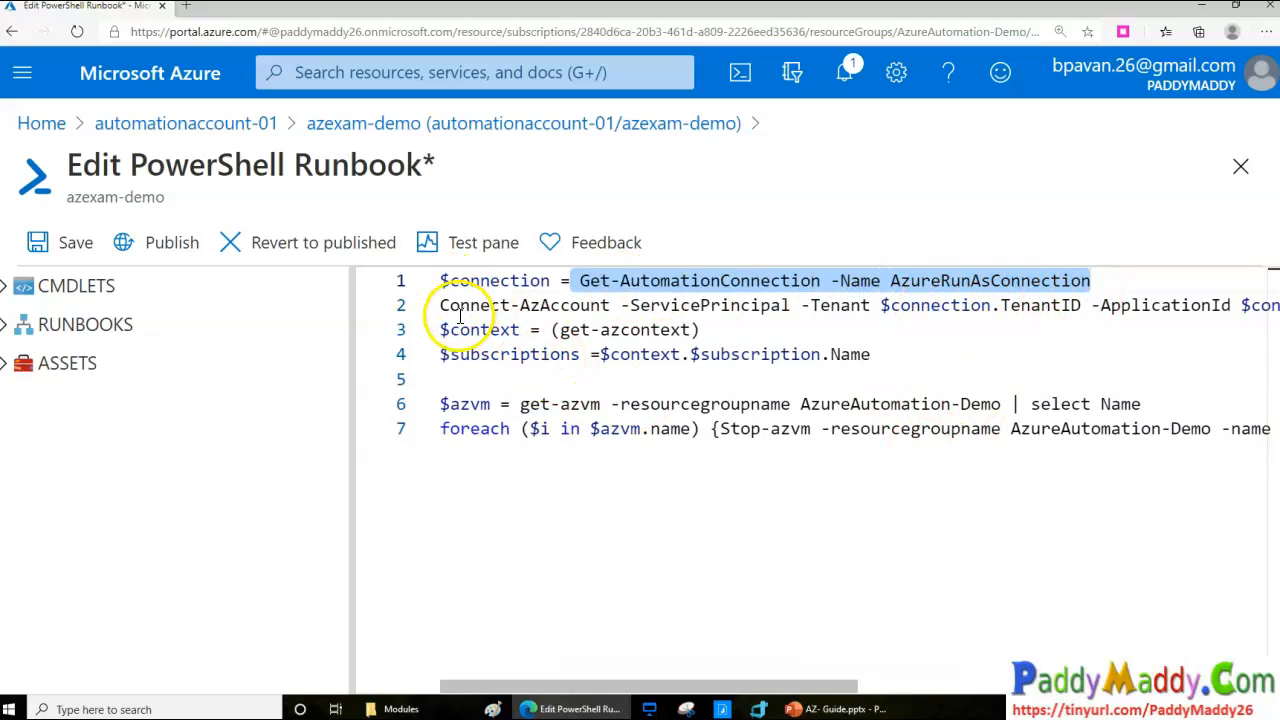
{"action": "double_click", "coordinate": [594, 314]}
{"action": "left_click", "coordinate": [580, 380]}
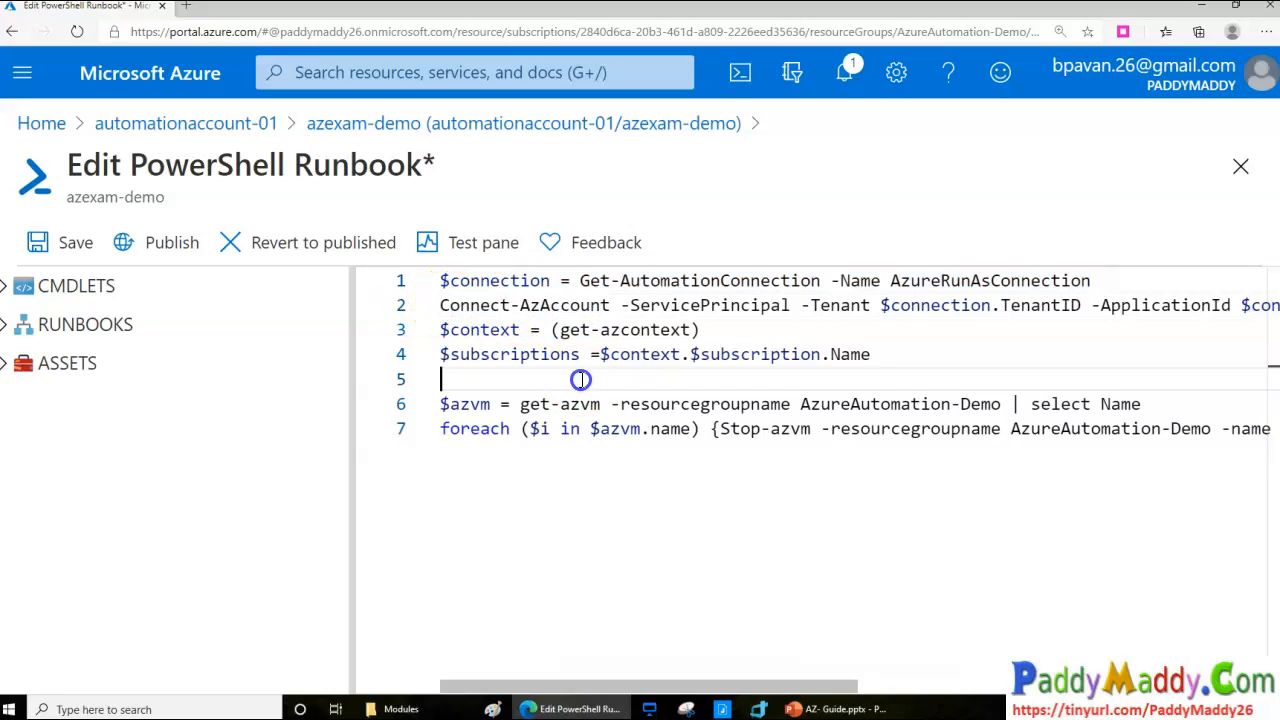
{"action": "double_click", "coordinate": [537, 302]}
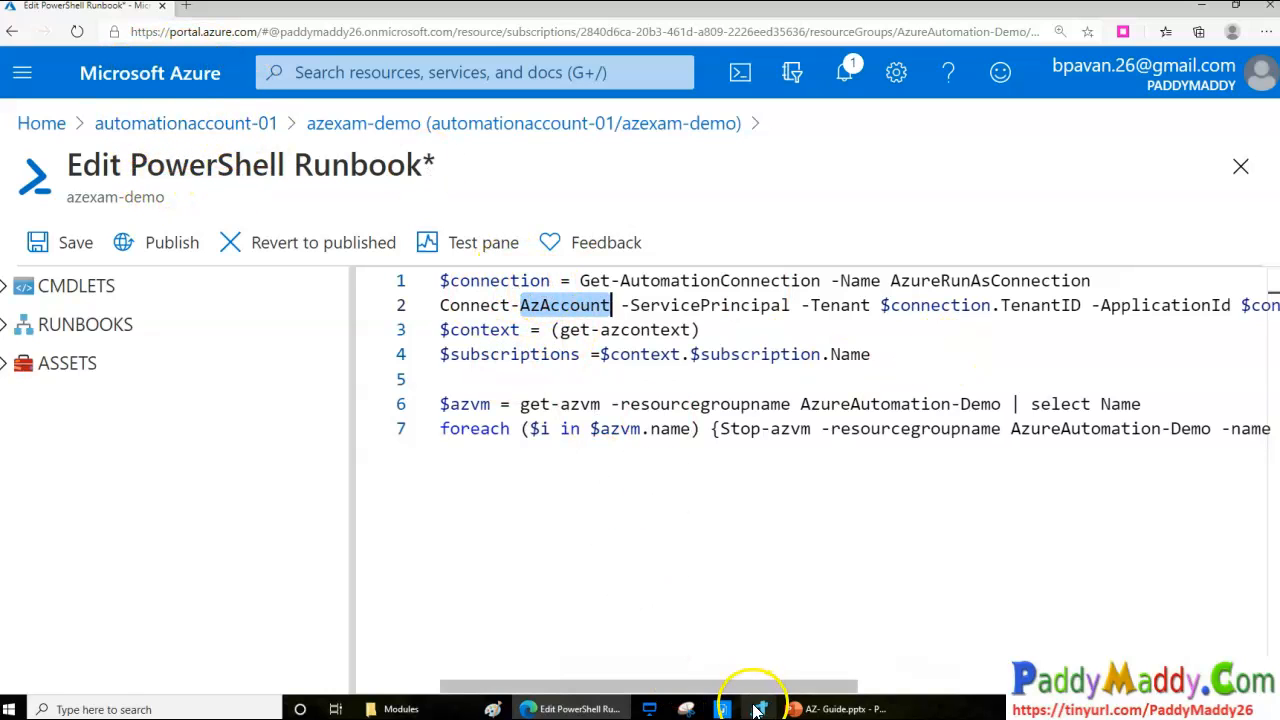
{"action": "left_click_drag", "start_coordinate": [718, 690], "coordinate": [662, 692]}
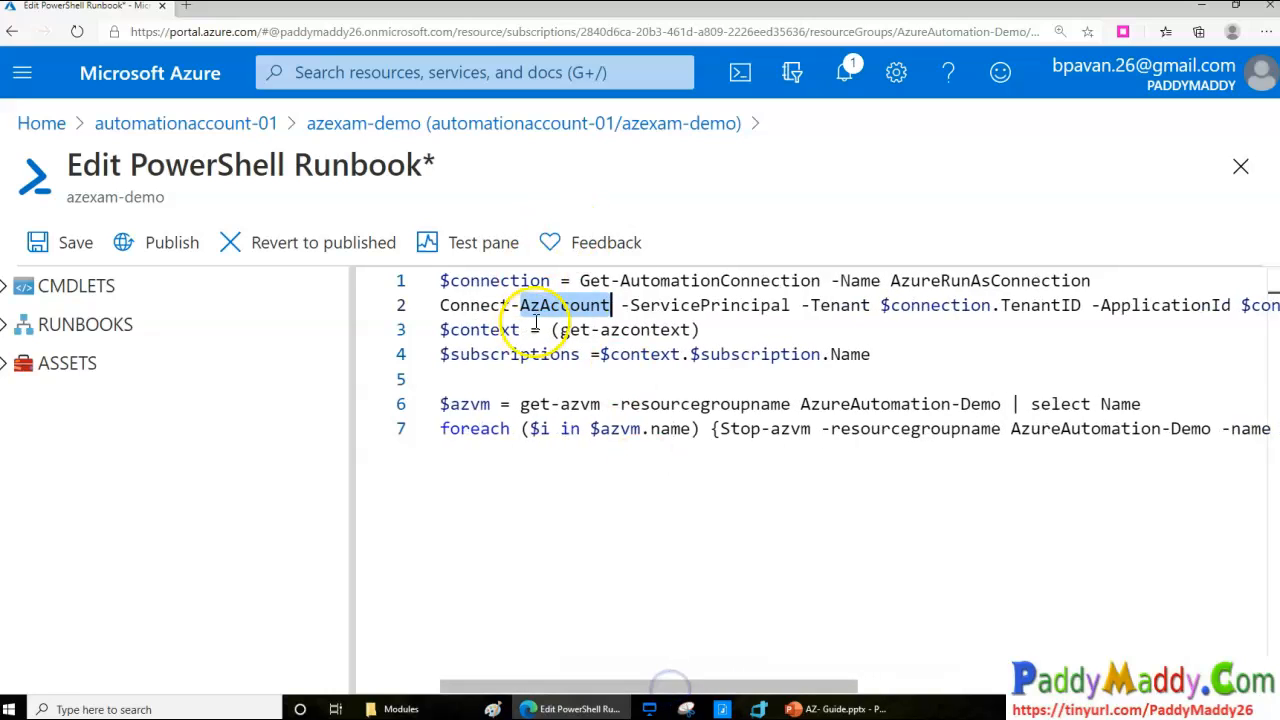
{"action": "left_click_drag", "start_coordinate": [631, 307], "coordinate": [760, 309]}
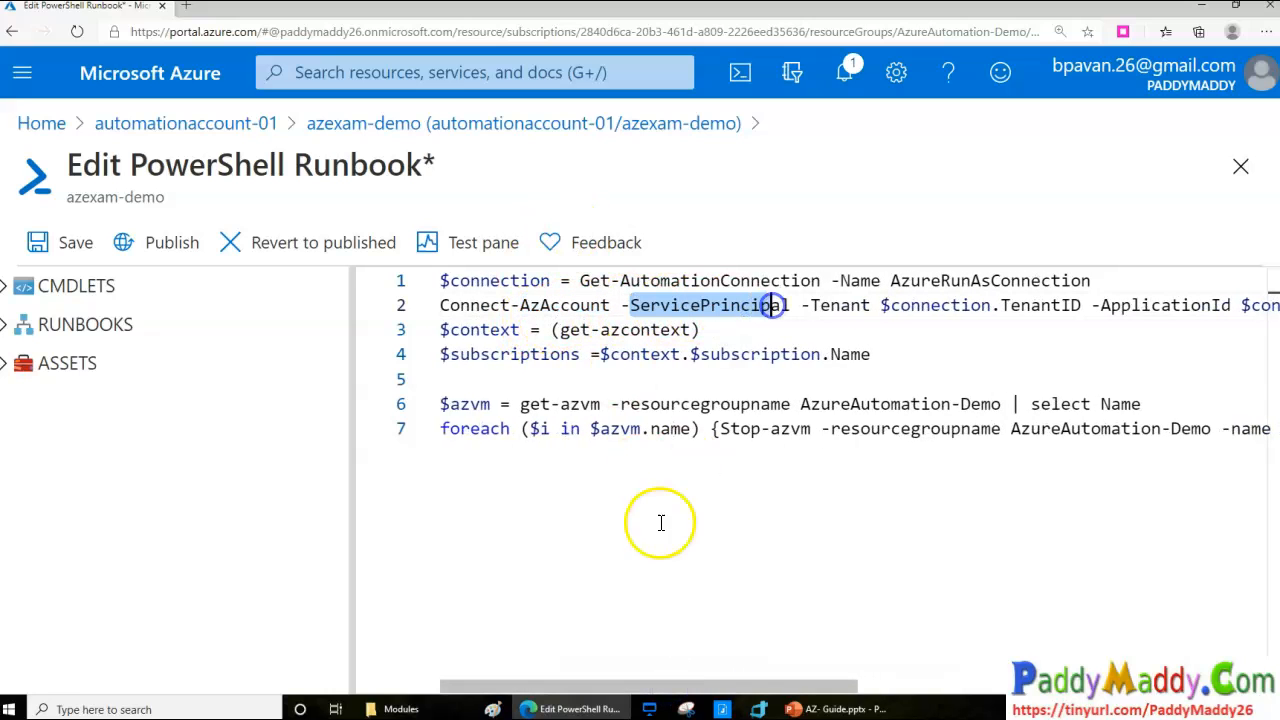
{"action": "left_click_drag", "start_coordinate": [745, 690], "coordinate": [830, 688]}
{"action": "double_click", "coordinate": [600, 303]}
{"action": "left_click_drag", "start_coordinate": [628, 305], "coordinate": [811, 307]}
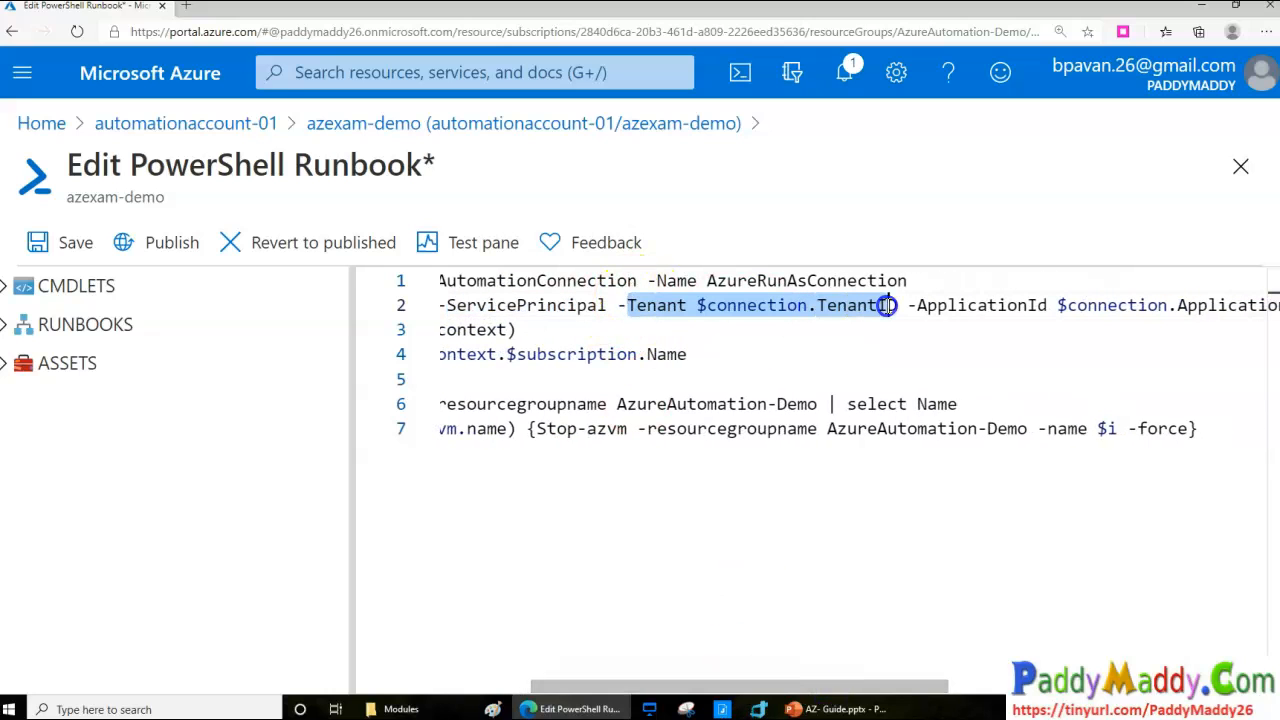
{"action": "left_click_drag", "start_coordinate": [875, 678], "coordinate": [1097, 690]}
{"action": "left_click_drag", "start_coordinate": [643, 305], "coordinate": [889, 301]}
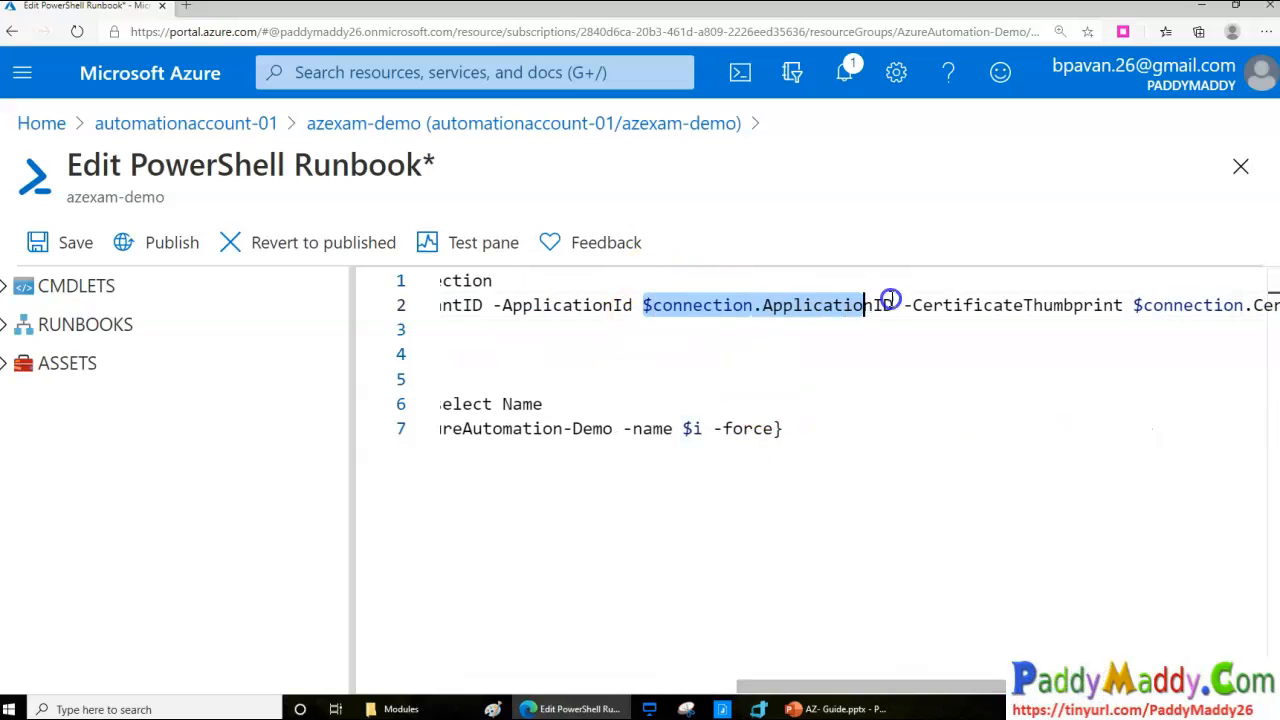
{"action": "scroll", "coordinate": [1157, 640], "scroll_direction": "right", "scroll_amount": 3}
{"action": "left_click_drag", "start_coordinate": [800, 305], "coordinate": [445, 286]}
{"action": "left_click", "coordinate": [612, 300]}
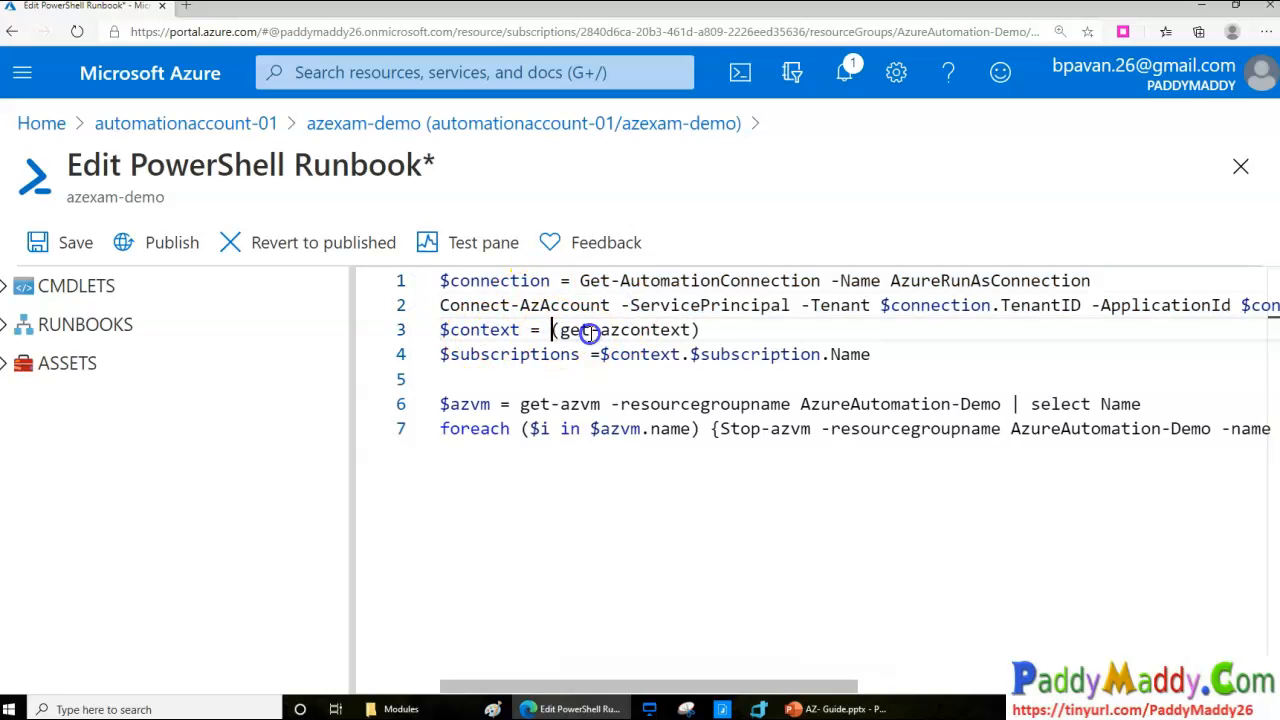
Step: Examine the script lines that get the Azure context and its subscription name
{"action": "left_click_drag", "start_coordinate": [553, 330], "coordinate": [730, 333]}
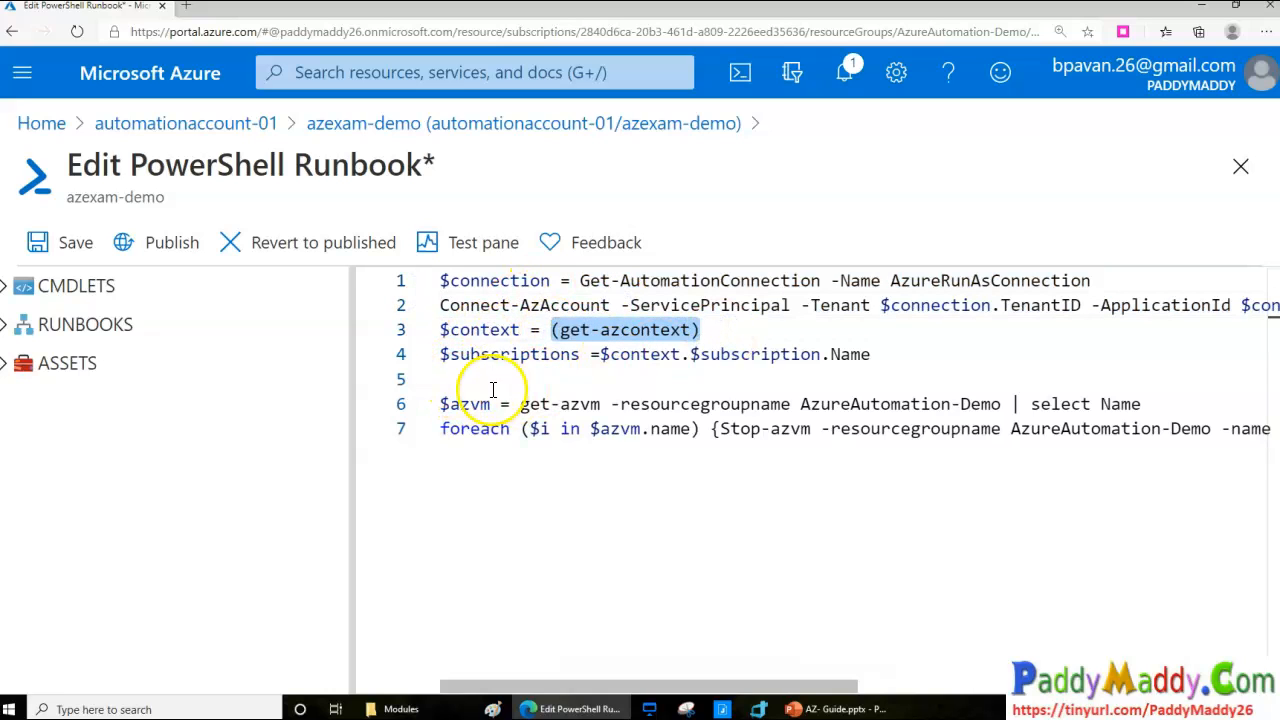
{"action": "left_click_drag", "start_coordinate": [600, 356], "coordinate": [718, 358]}
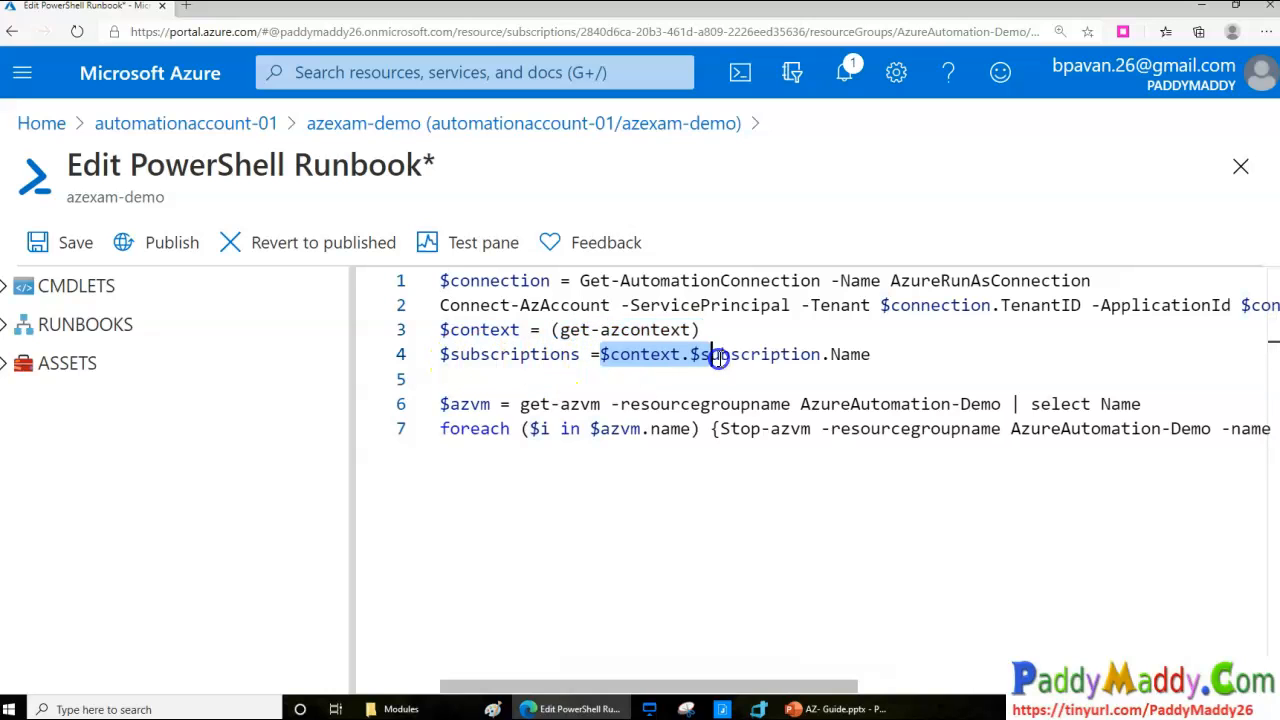
{"action": "left_click_drag", "start_coordinate": [853, 354], "coordinate": [851, 352]}
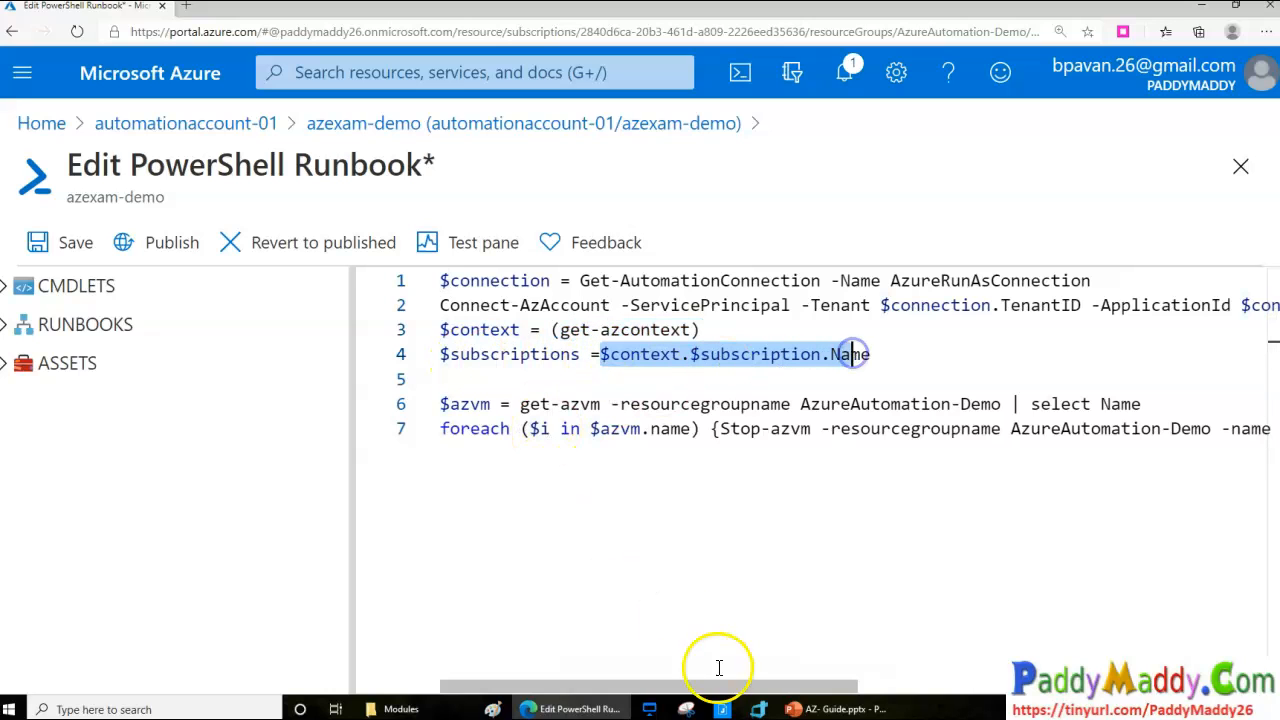
Step: Examine the get-azvm line, including its resource group AzureAutomation-Demo and the selected Name property
{"action": "left_click", "coordinate": [452, 404]}
{"action": "left_click_drag", "start_coordinate": [466, 386], "coordinate": [496, 431]}
{"action": "left_click_drag", "start_coordinate": [498, 492], "coordinate": [473, 433]}
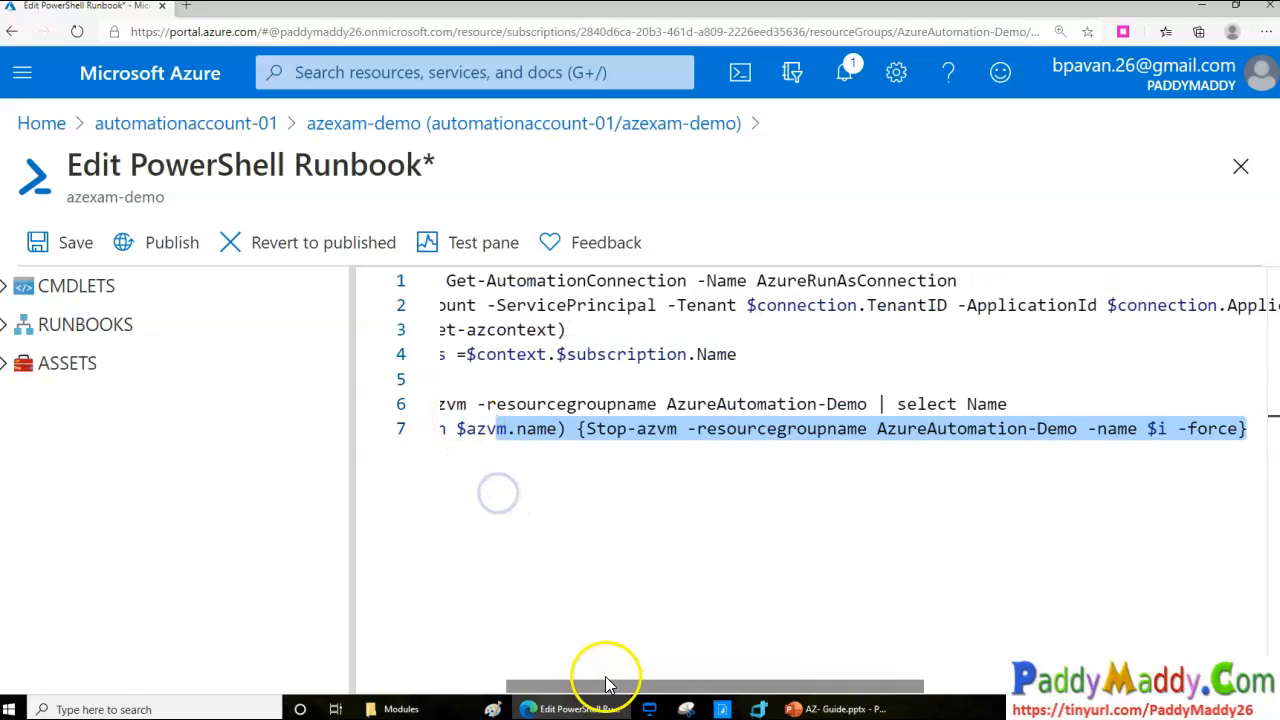
{"action": "left_click_drag", "start_coordinate": [569, 688], "coordinate": [417, 670]}
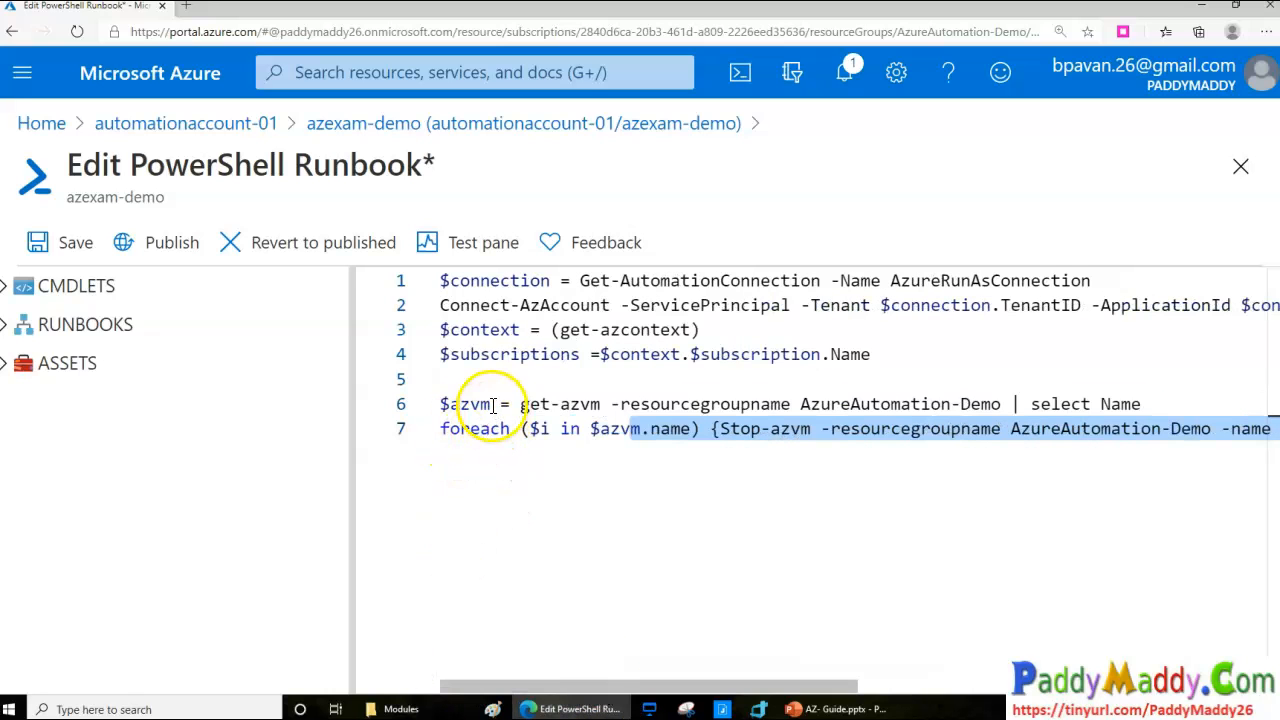
{"action": "left_click_drag", "start_coordinate": [520, 405], "coordinate": [619, 404]}
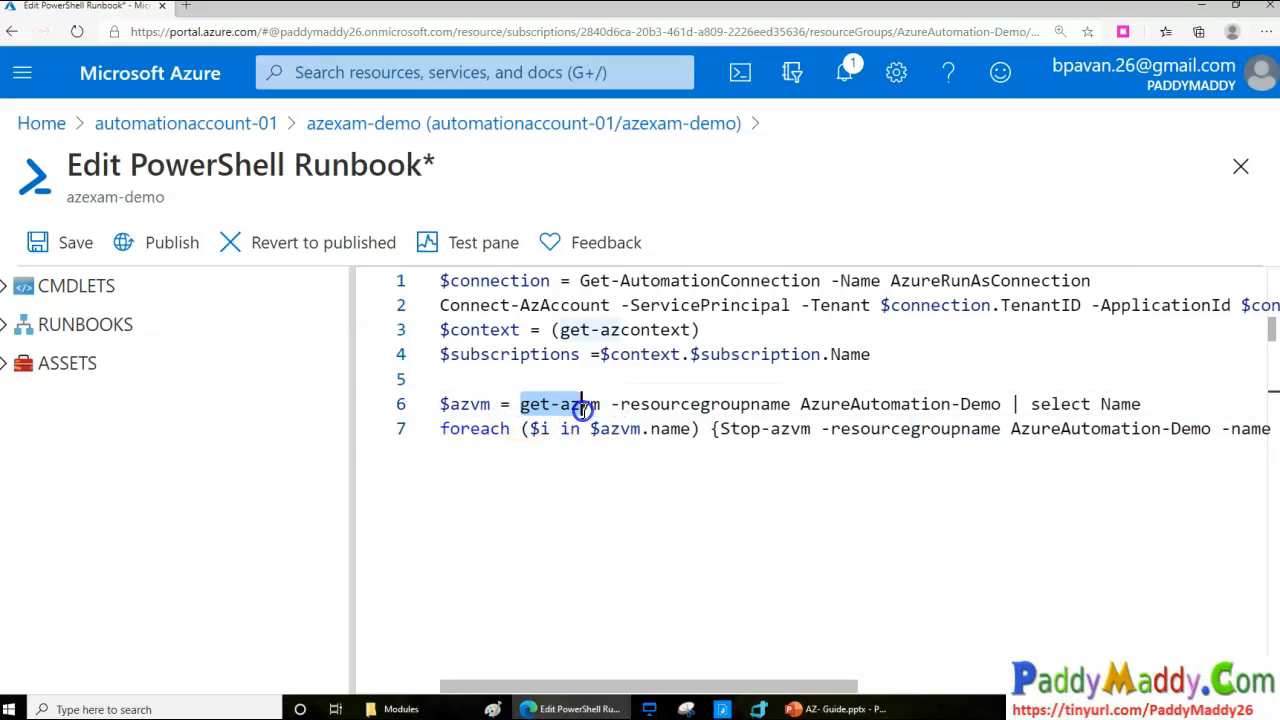
{"action": "double_click", "coordinate": [749, 404]}
{"action": "left_click", "coordinate": [880, 404]}
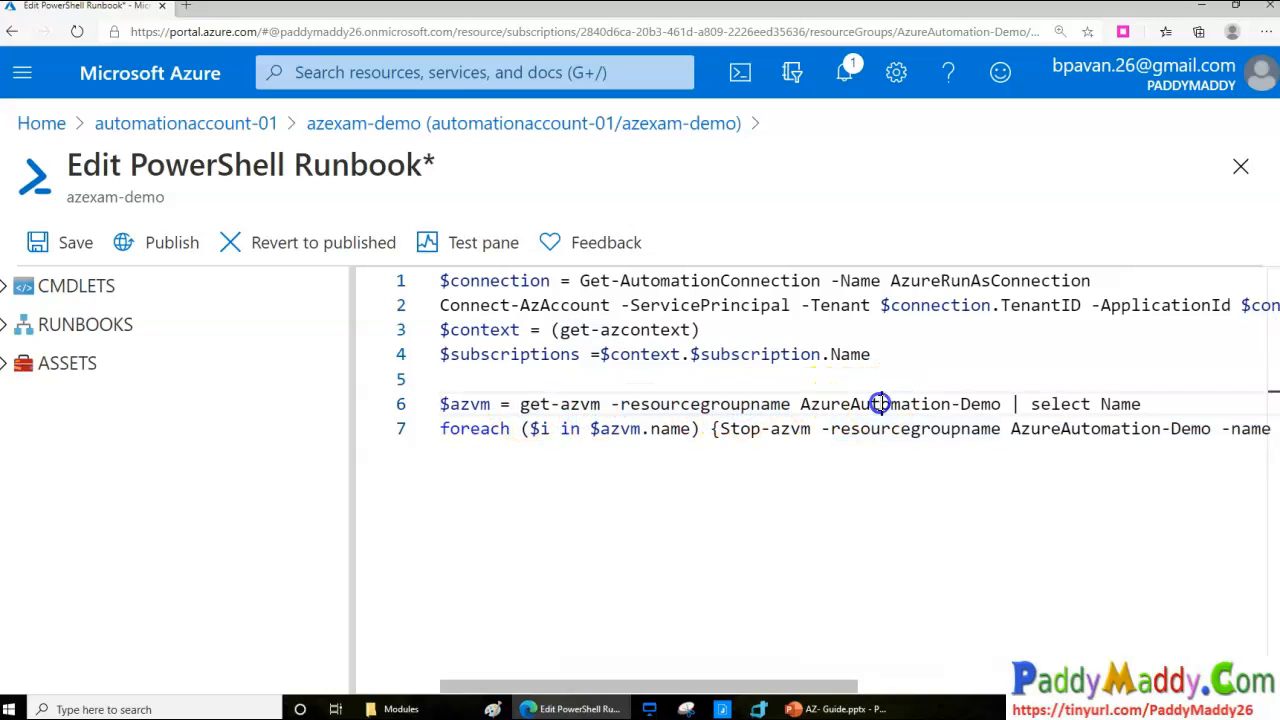
{"action": "triple_click", "coordinate": [880, 404]}
{"action": "double_click", "coordinate": [850, 404]}
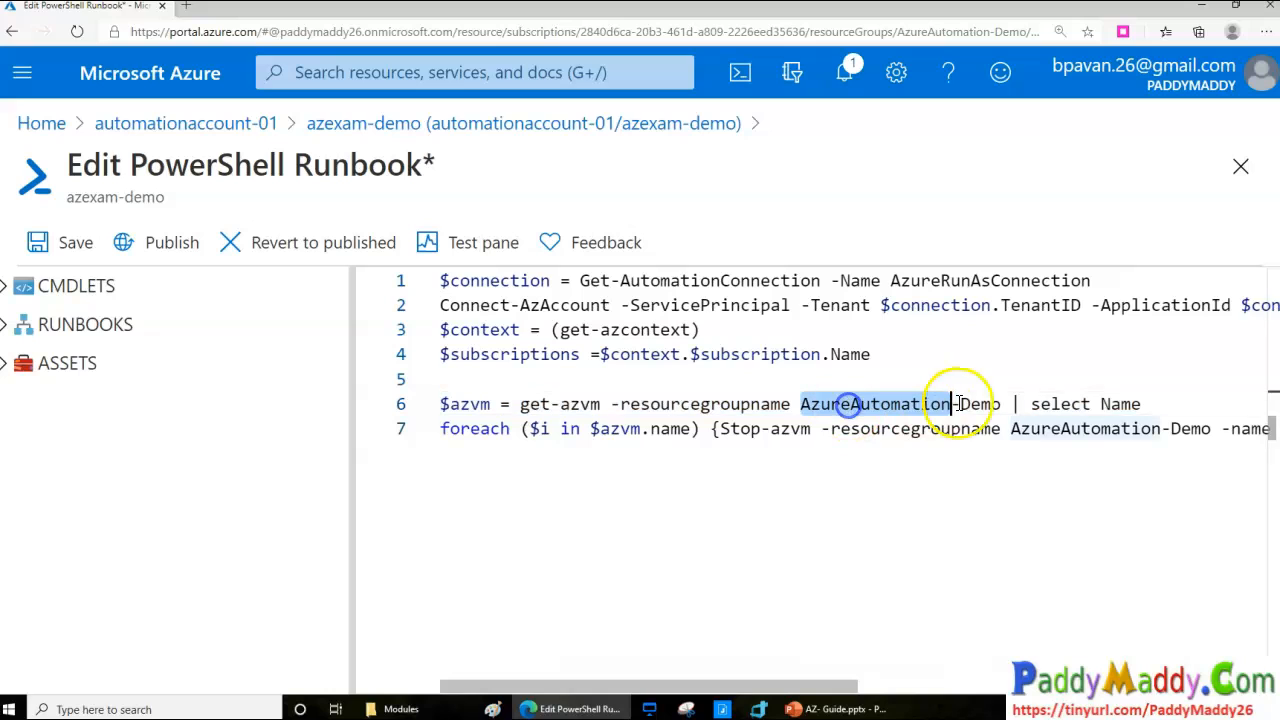
{"action": "left_click", "coordinate": [990, 404]}
{"action": "left_click_drag", "start_coordinate": [1000, 404], "coordinate": [800, 404]}
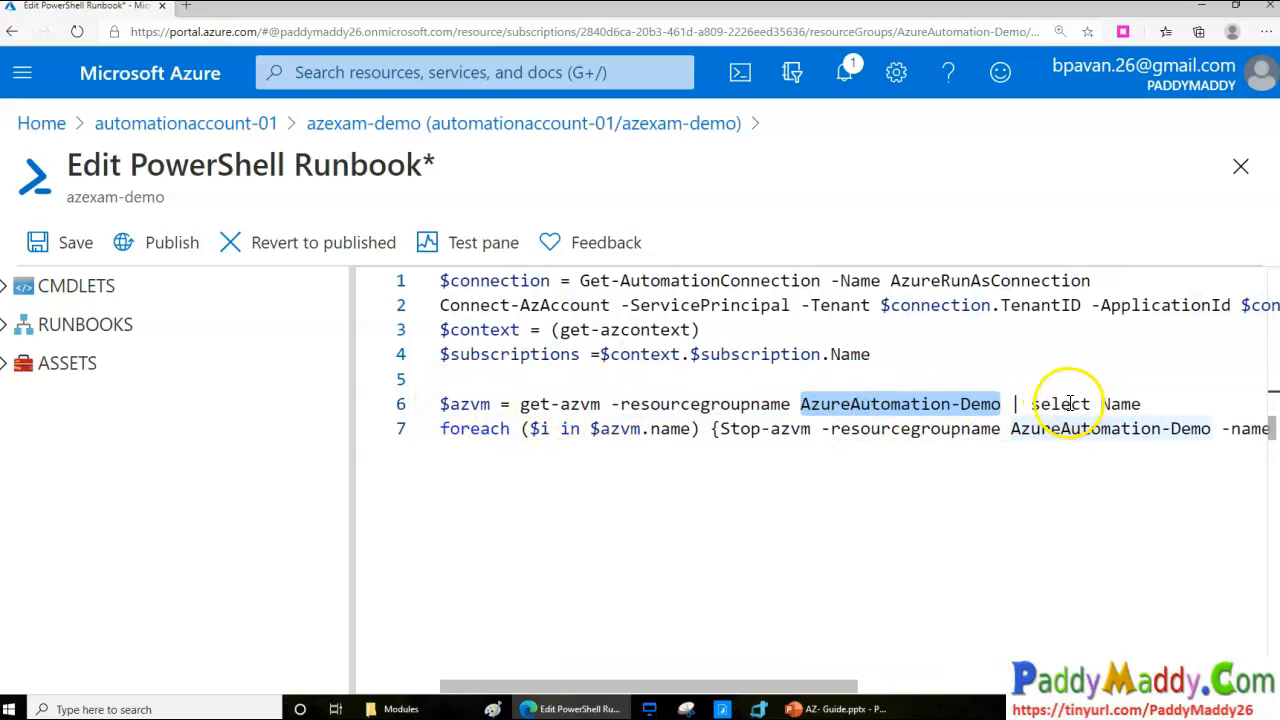
{"action": "double_click", "coordinate": [1158, 404]}
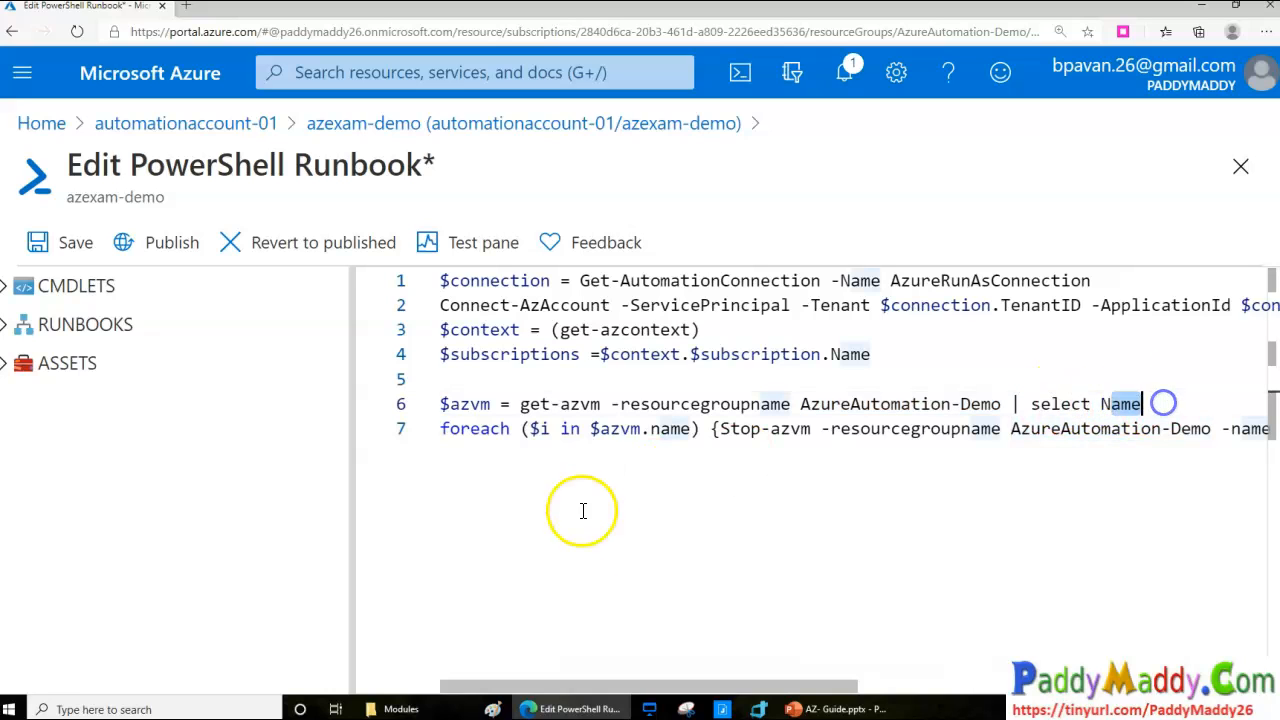
{"action": "left_click_drag", "start_coordinate": [820, 404], "coordinate": [1002, 404]}
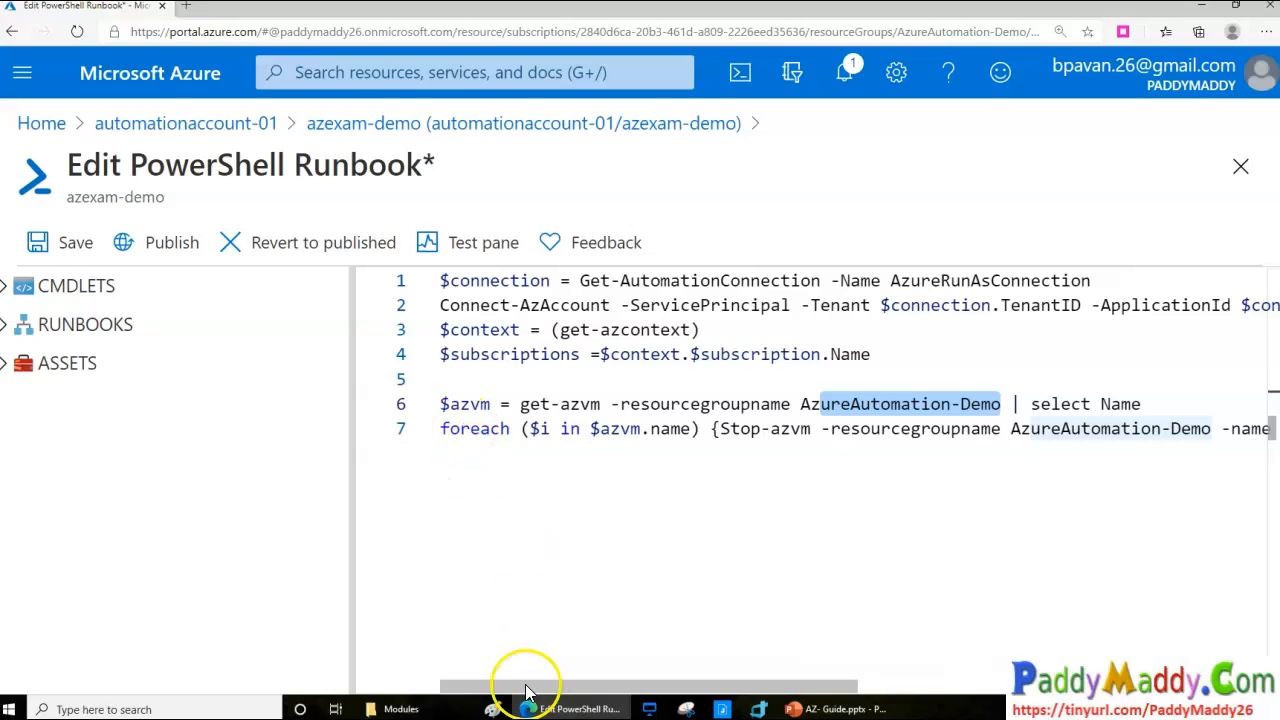
{"action": "left_click", "coordinate": [460, 678]}
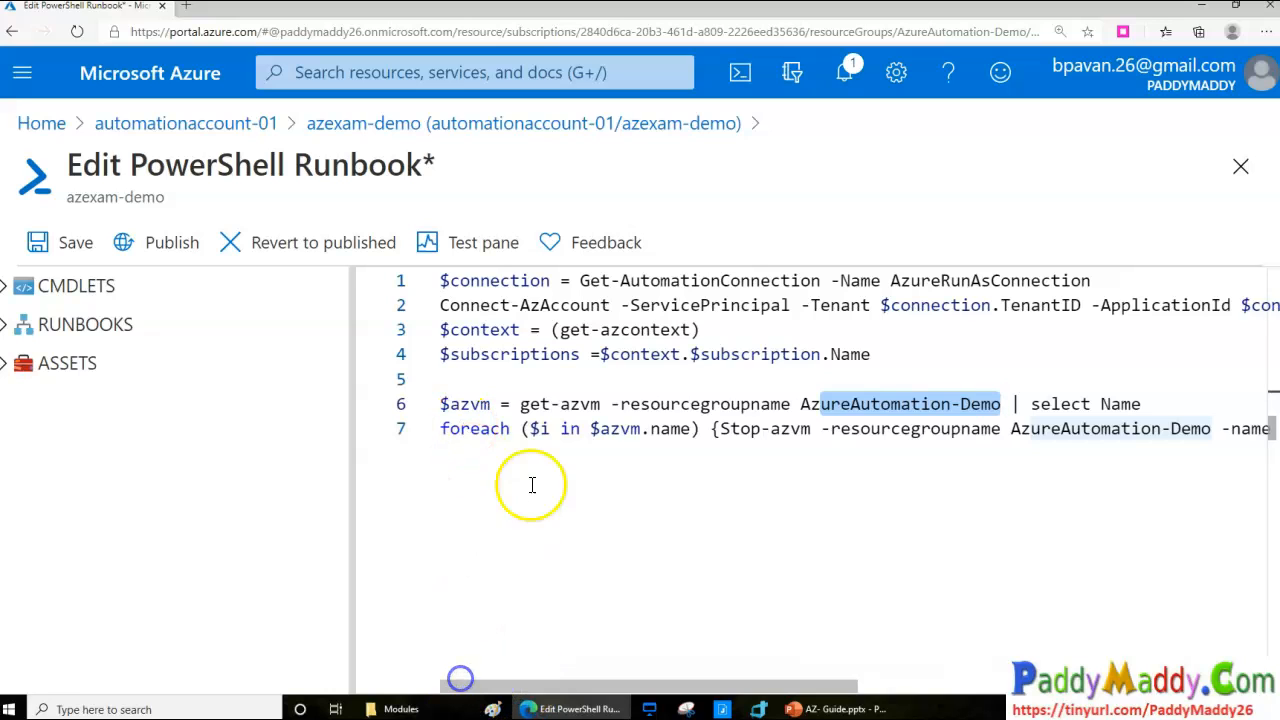
{"action": "double_click", "coordinate": [1120, 404]}
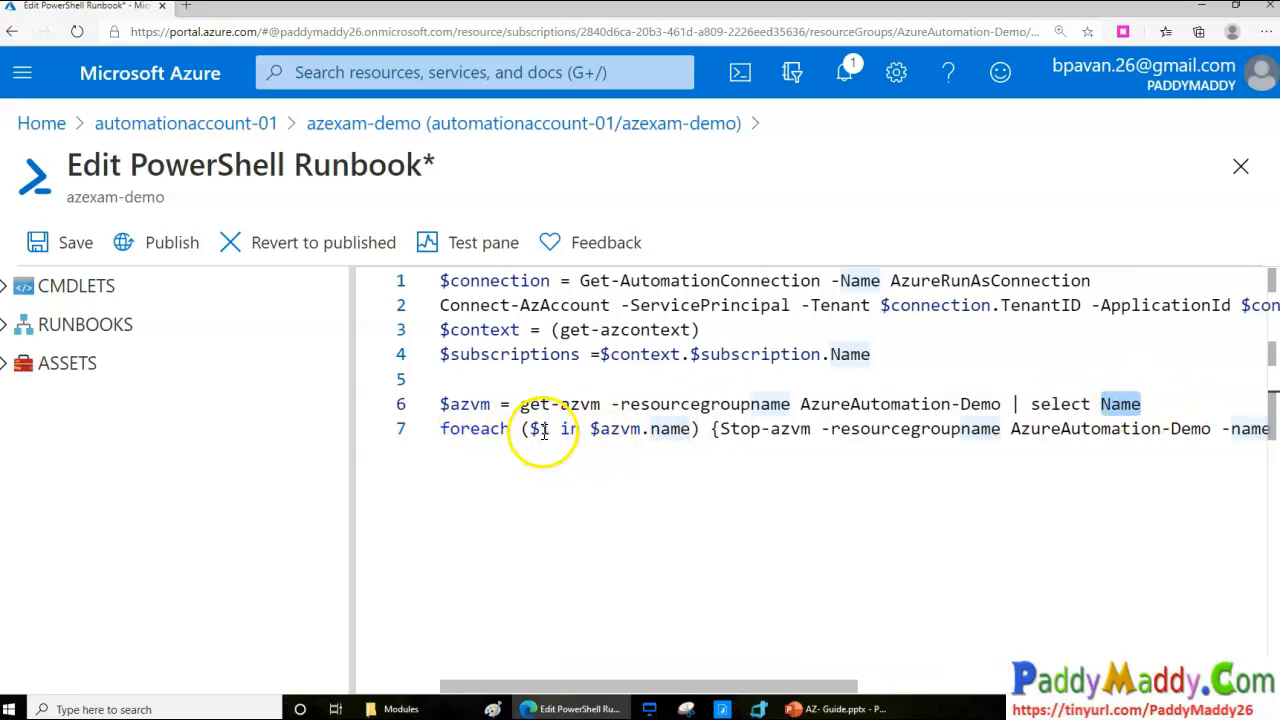
Step: Examine the foreach loop that runs Stop-azvm with the -force option on each VM in AzureAutomation-Demo
{"action": "left_click_drag", "start_coordinate": [592, 430], "coordinate": [981, 430]}
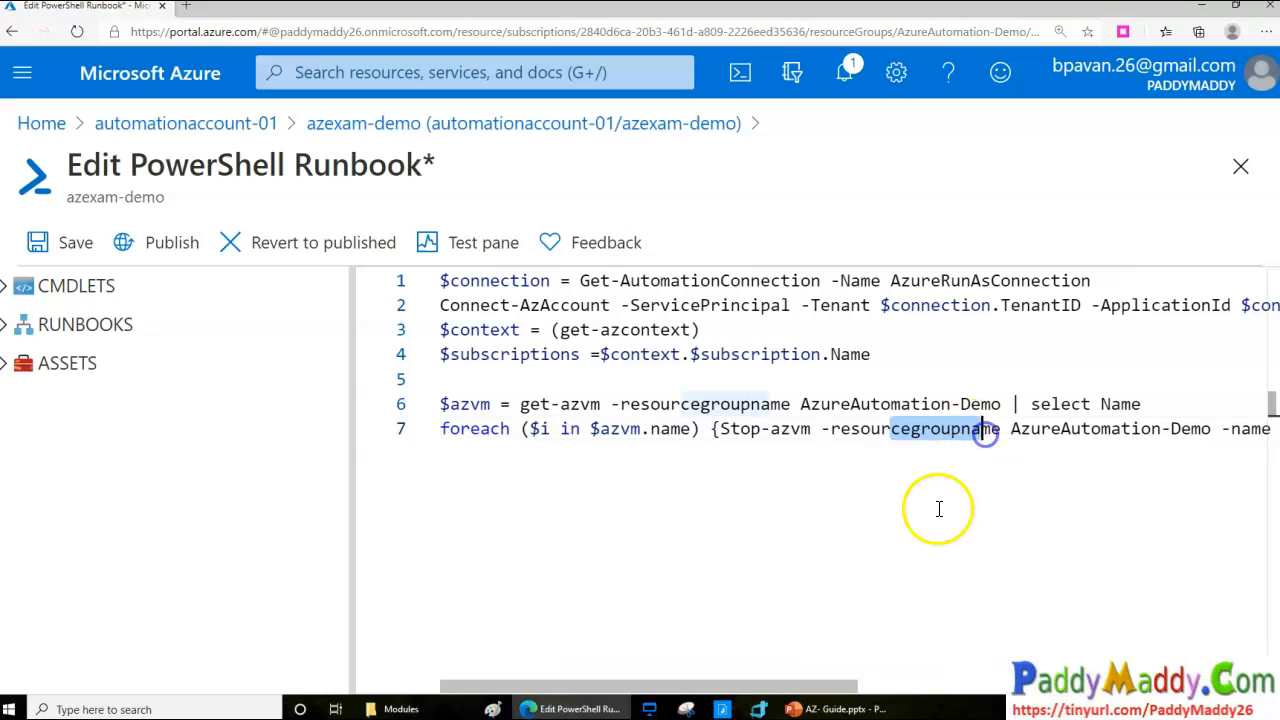
{"action": "left_click_drag", "start_coordinate": [844, 687], "coordinate": [945, 687]}
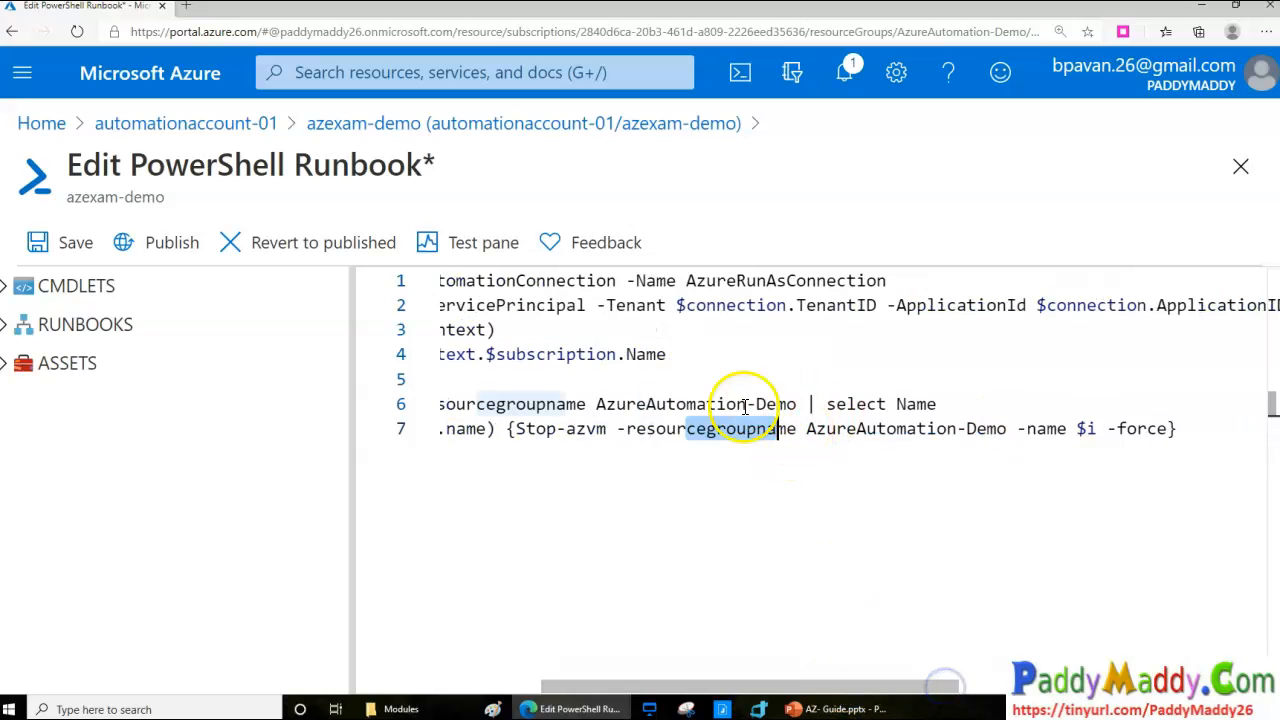
{"action": "left_click_drag", "start_coordinate": [1006, 430], "coordinate": [810, 430]}
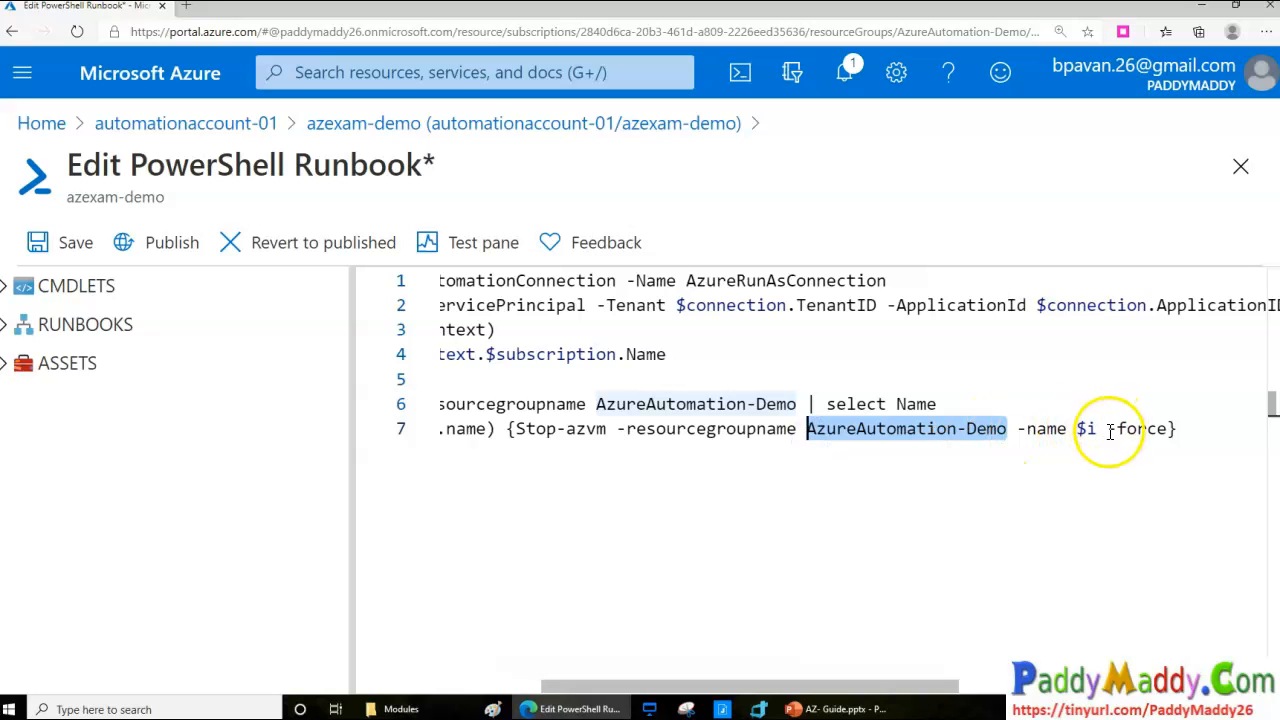
{"action": "left_click_drag", "start_coordinate": [777, 686], "coordinate": [465, 664]}
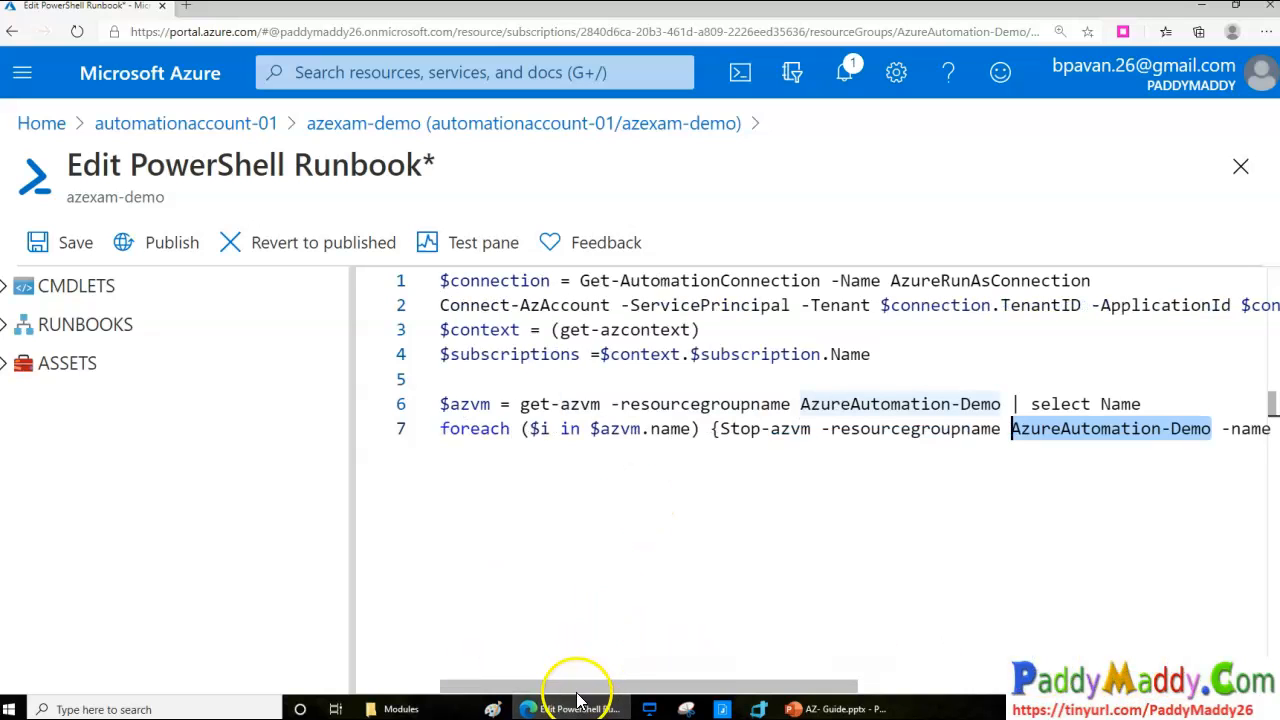
Step: Review the whole script, from the connection and context lines through the get-azvm query to the foreach loop with Stop-azvm
{"action": "left_click_drag", "start_coordinate": [573, 692], "coordinate": [396, 665]}
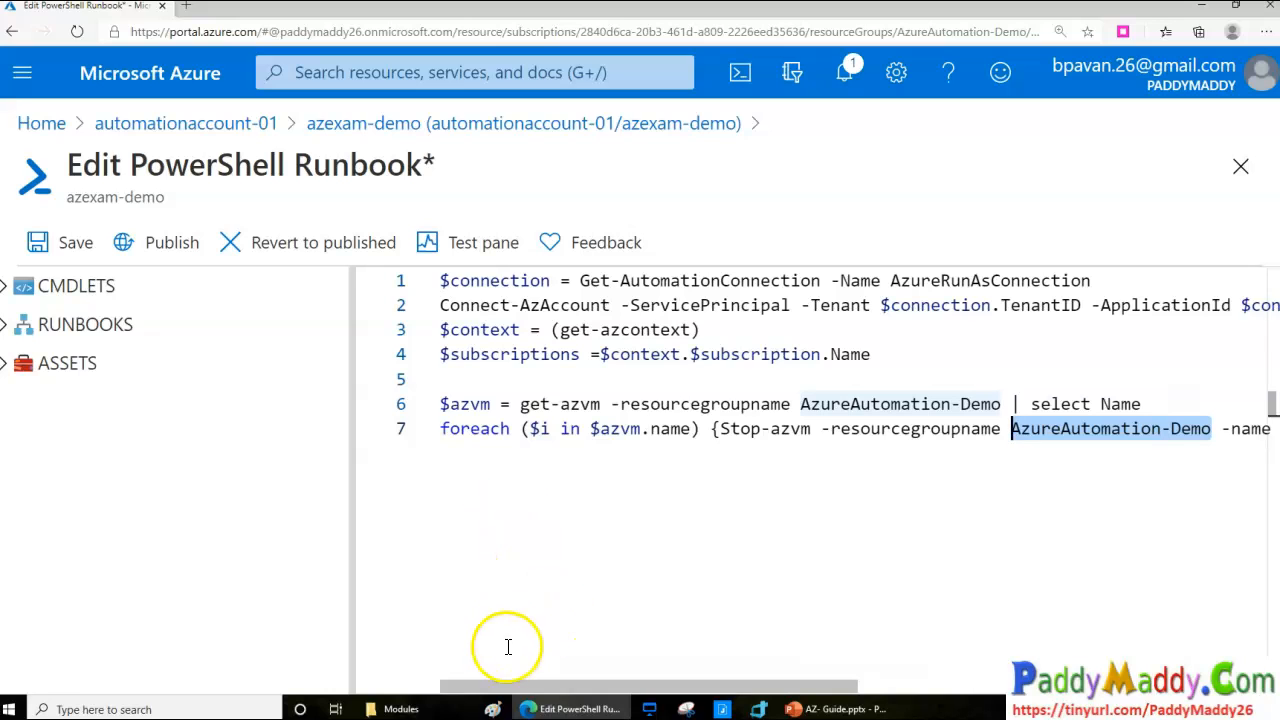
{"action": "left_click_drag", "start_coordinate": [480, 687], "coordinate": [350, 680]}
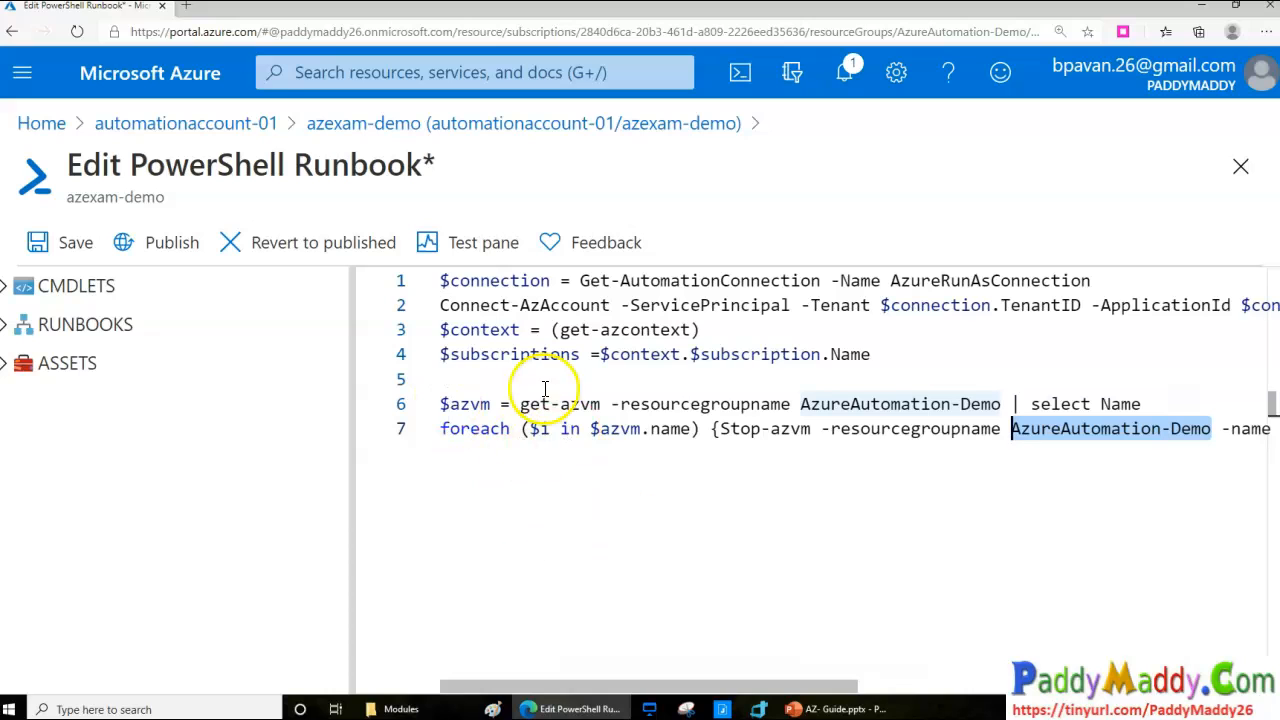
{"action": "left_click_drag", "start_coordinate": [510, 281], "coordinate": [551, 333]}
{"action": "left_click_drag", "start_coordinate": [490, 404], "coordinate": [1085, 400]}
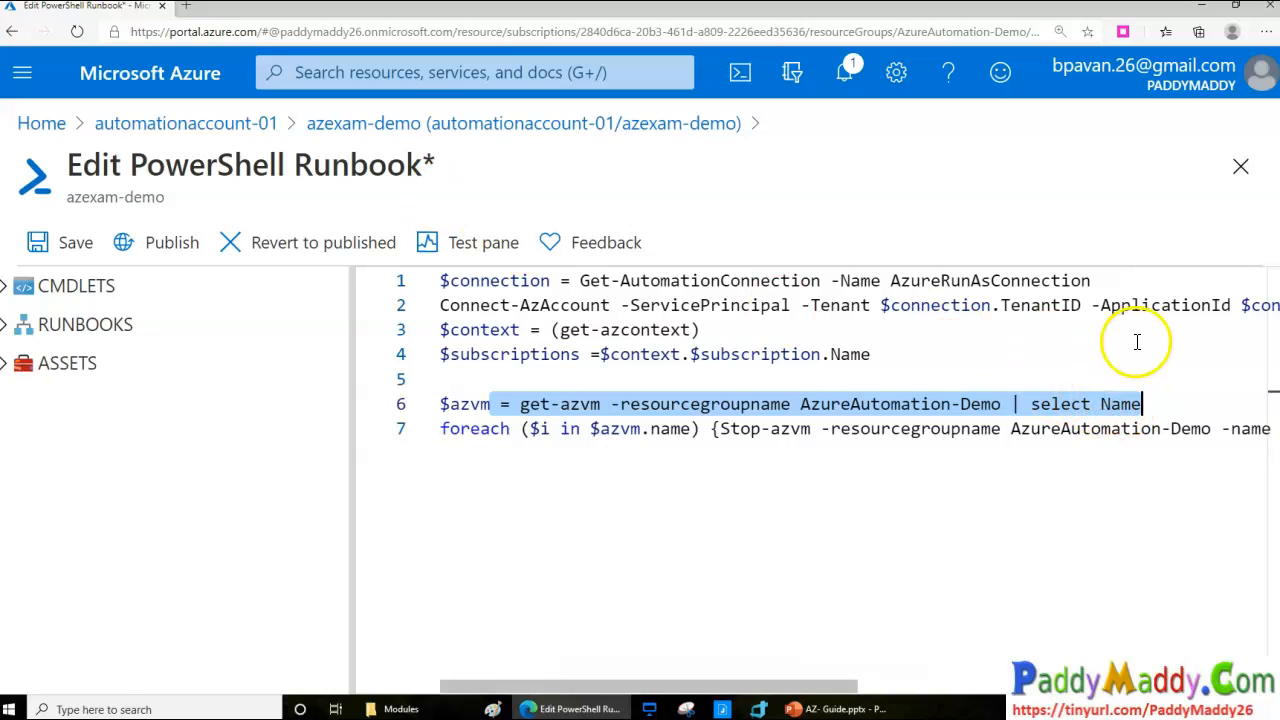
{"action": "left_click_drag", "start_coordinate": [480, 428], "coordinate": [1275, 430]}
{"action": "left_click", "coordinate": [792, 500]}
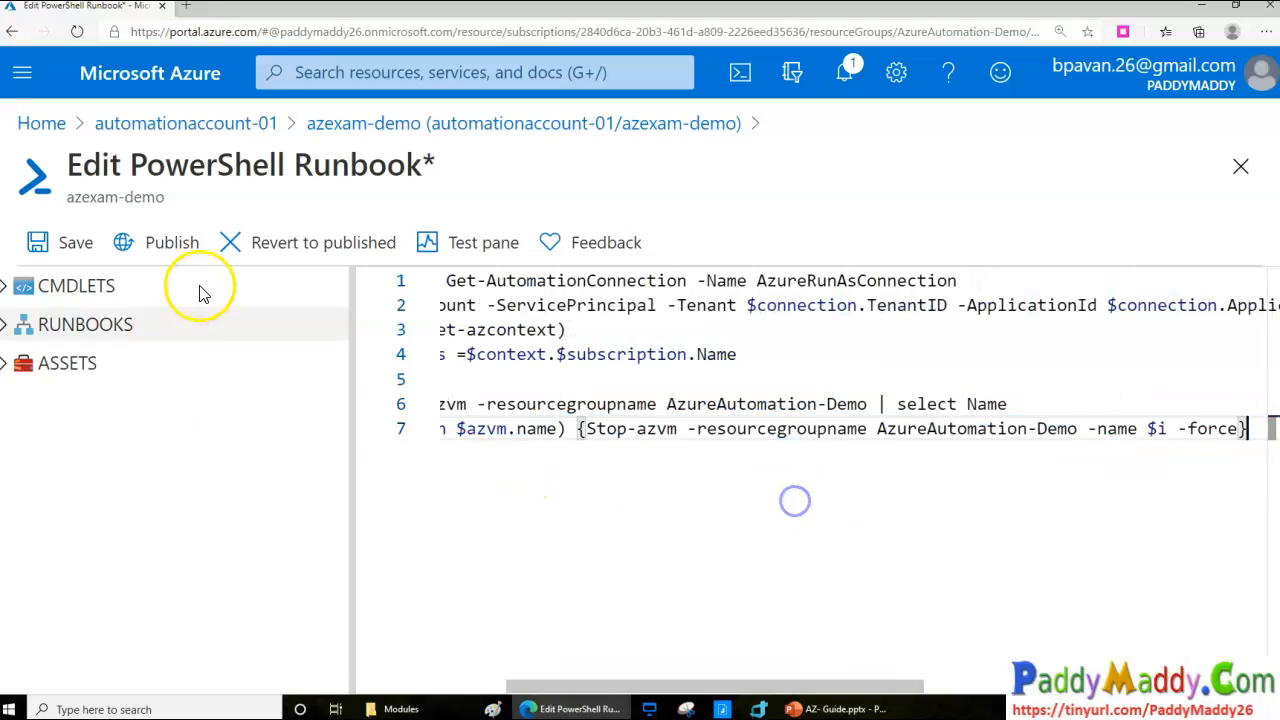
Step: Start a test run of the azexam-demo runbook with the VM-stopping script
{"action": "left_click", "coordinate": [466, 248]}
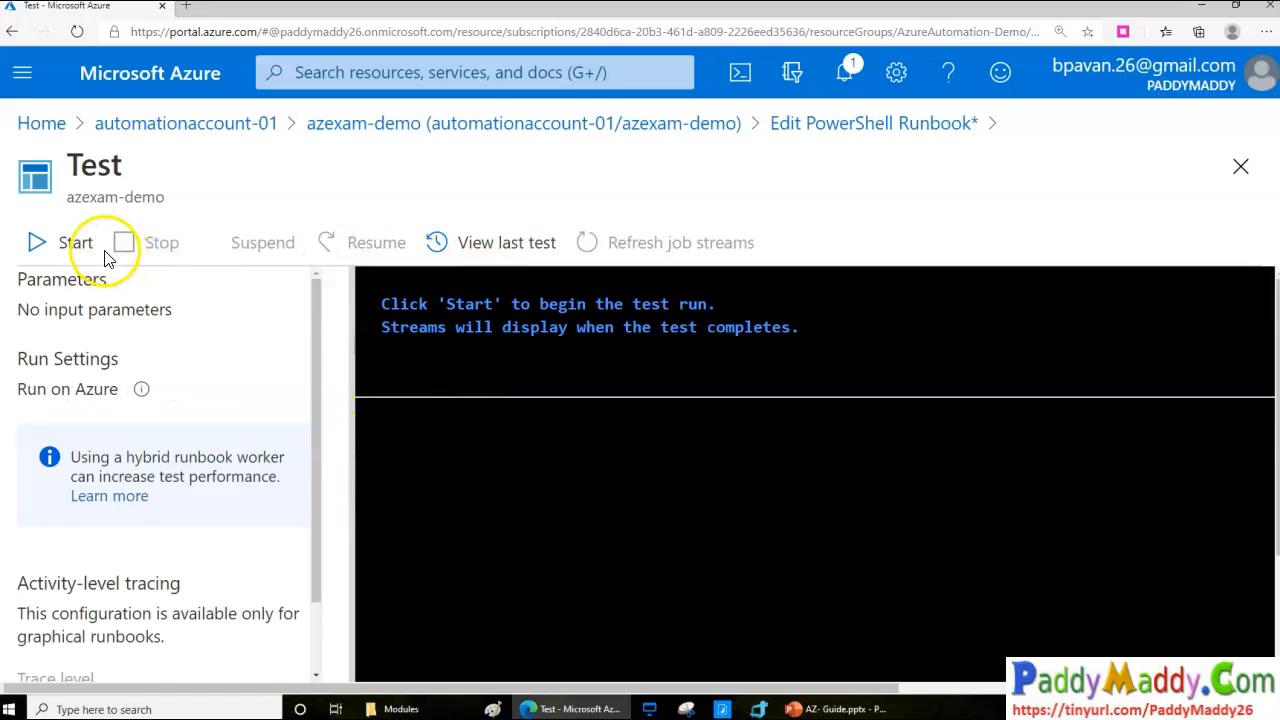
{"action": "left_click", "coordinate": [71, 243]}
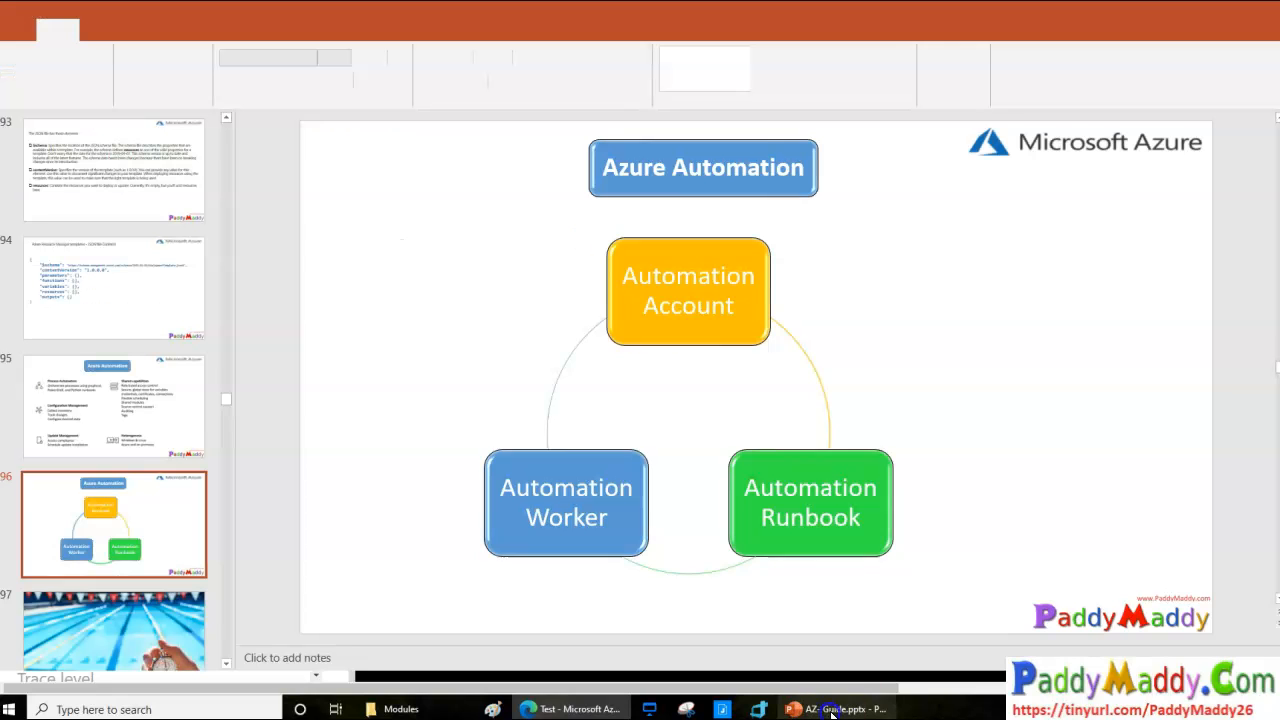
Step: Switch to PowerPoint, examine the Azure Automation capabilities and components slides, and return to the runbook test in the browser
{"action": "left_click", "coordinate": [836, 709]}
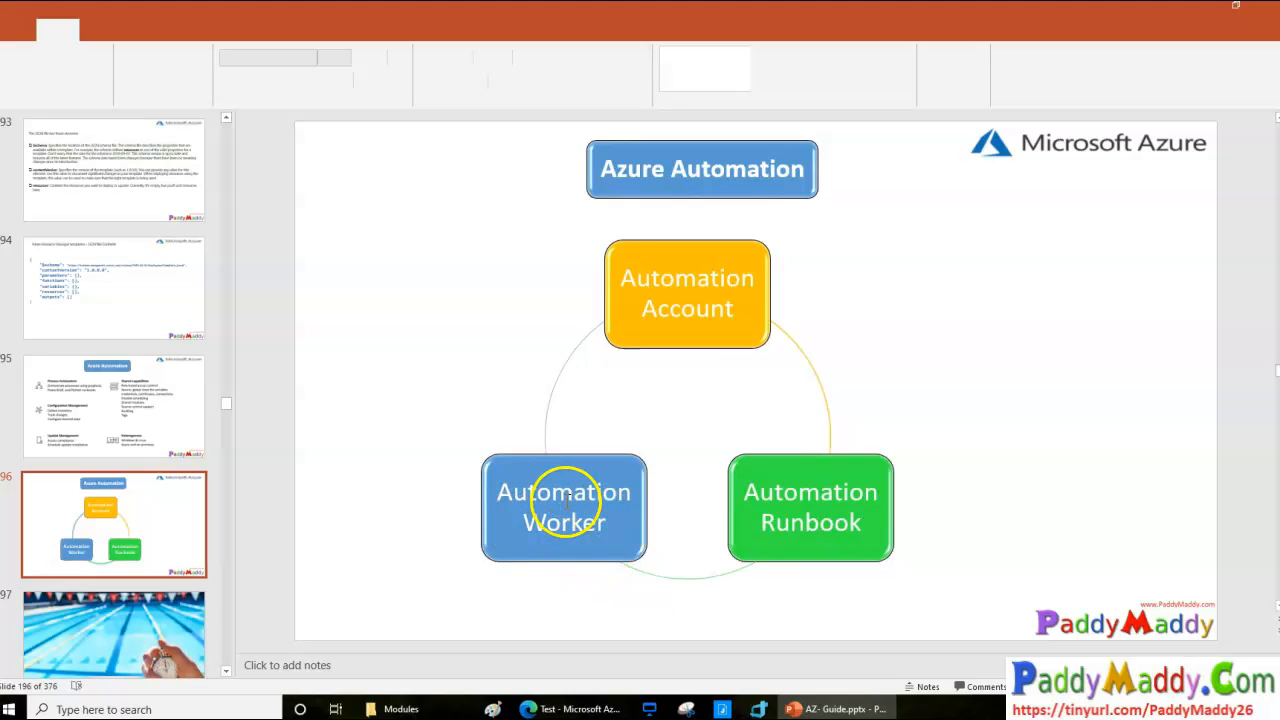
{"action": "left_click", "coordinate": [90, 428]}
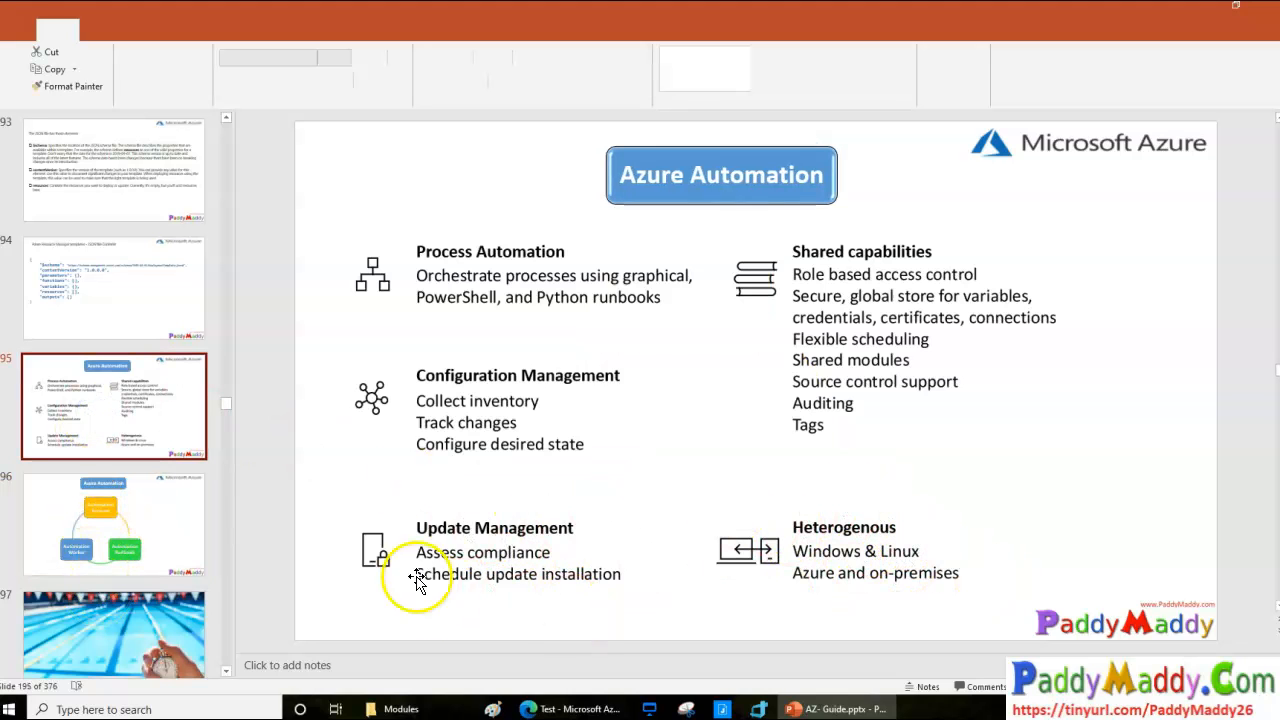
{"action": "left_click", "coordinate": [95, 550]}
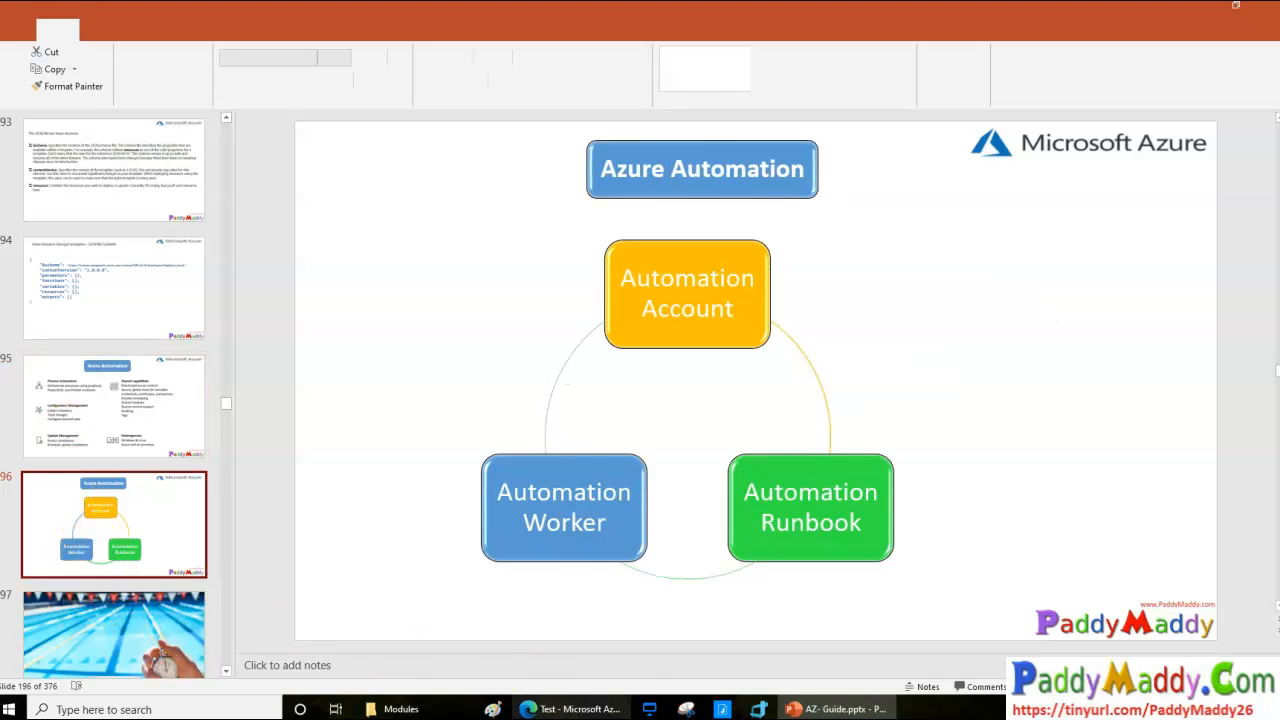
{"action": "left_click", "coordinate": [592, 709]}
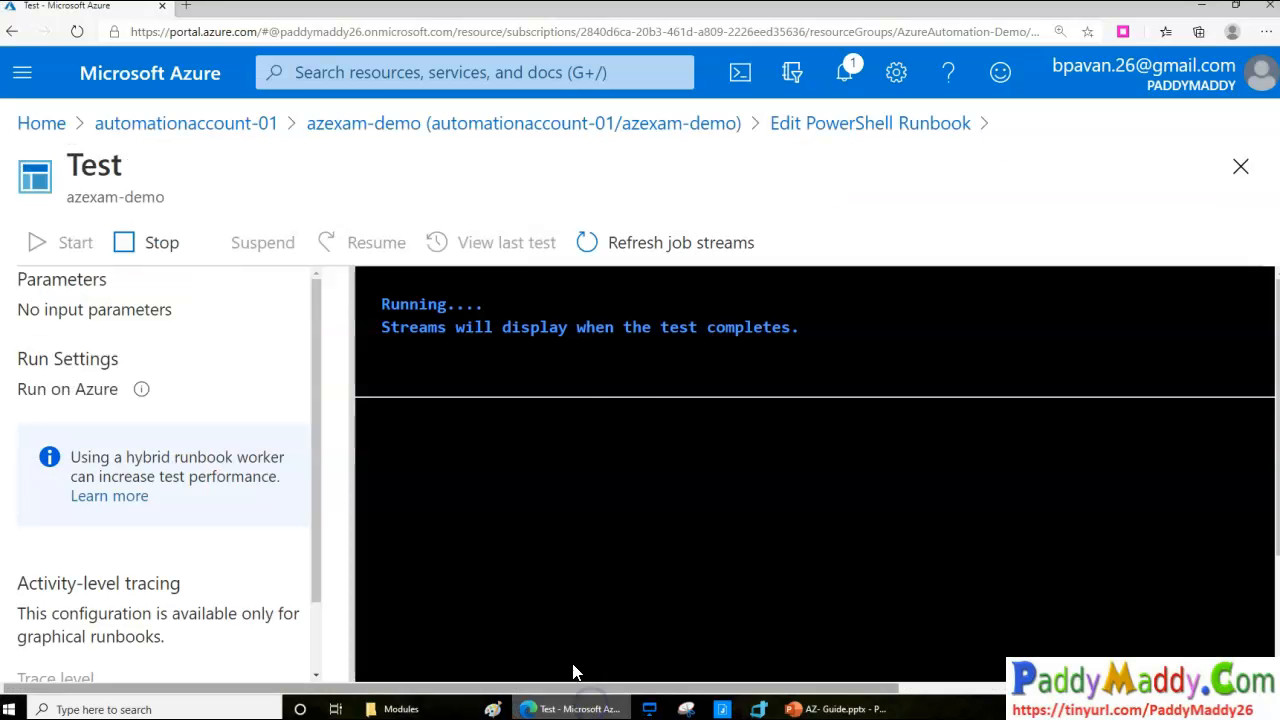
Step: Refresh the test's job streams and examine the run status and the output of the stop operation
{"action": "left_click", "coordinate": [646, 248]}
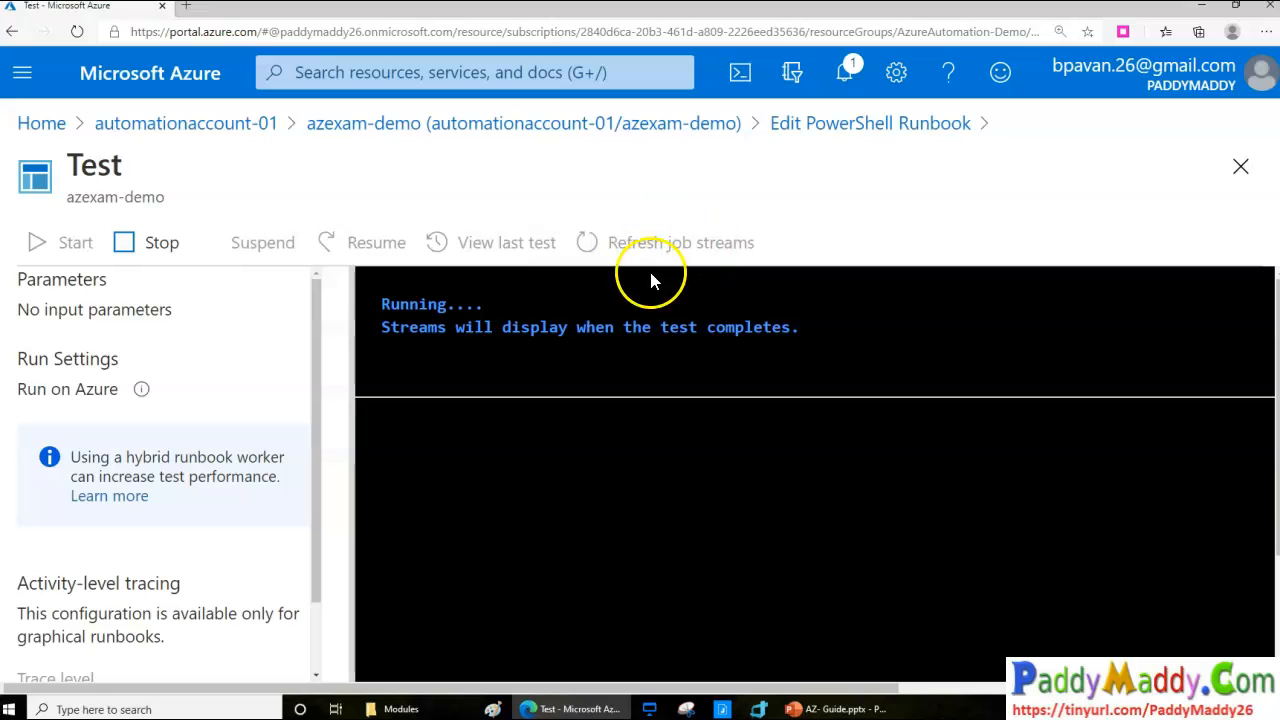
{"action": "scroll", "coordinate": [670, 556], "scroll_direction": "down", "scroll_amount": 1}
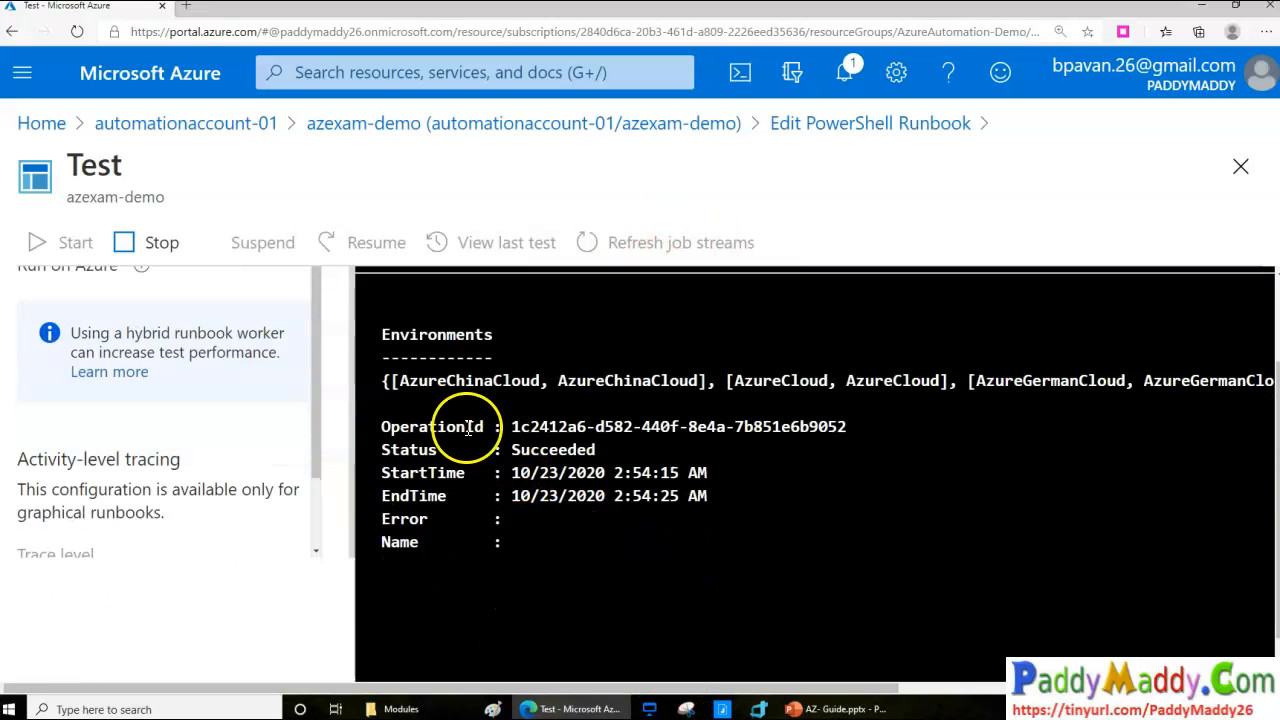
{"action": "scroll", "coordinate": [637, 556], "scroll_direction": "up", "scroll_amount": 1}
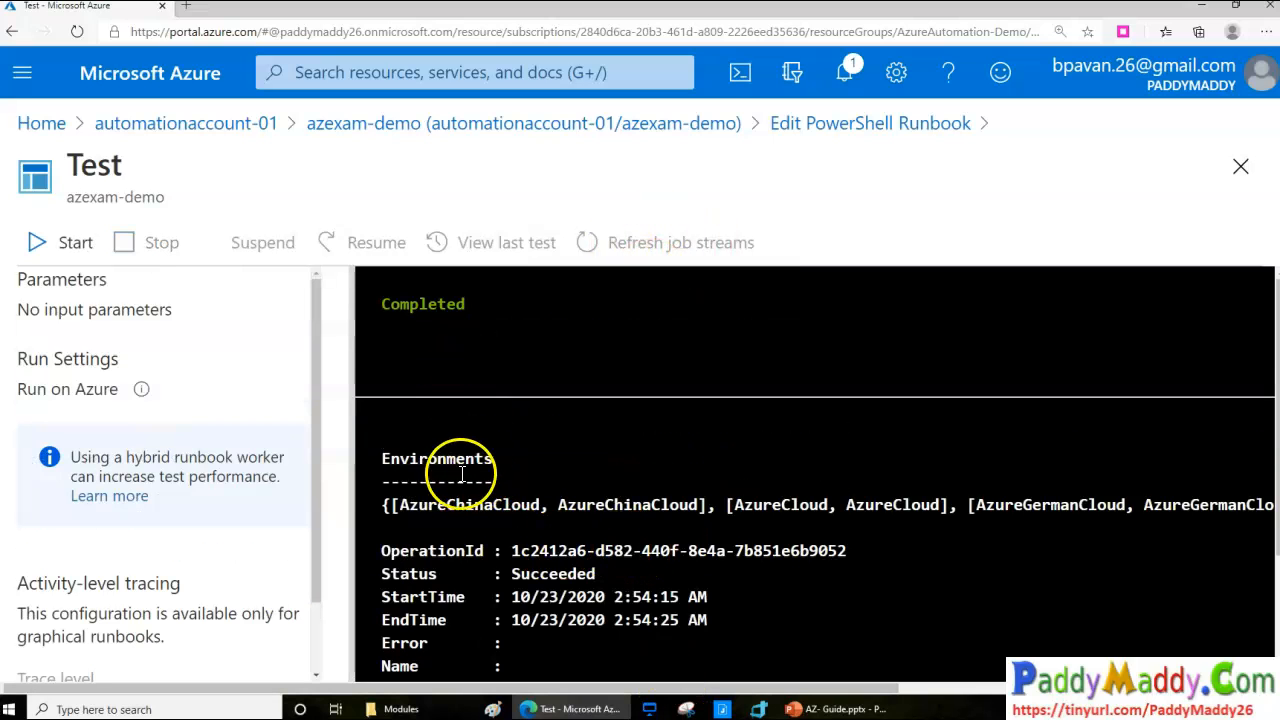
{"action": "left_click_drag", "start_coordinate": [462, 347], "coordinate": [371, 315]}
{"action": "scroll", "coordinate": [640, 580], "scroll_direction": "down", "scroll_amount": 1}
{"action": "scroll", "coordinate": [615, 535], "scroll_direction": "up", "scroll_amount": 1}
Step: Return to the runbook editor and publish the azexam-demo runbook
{"action": "left_click", "coordinate": [856, 128]}
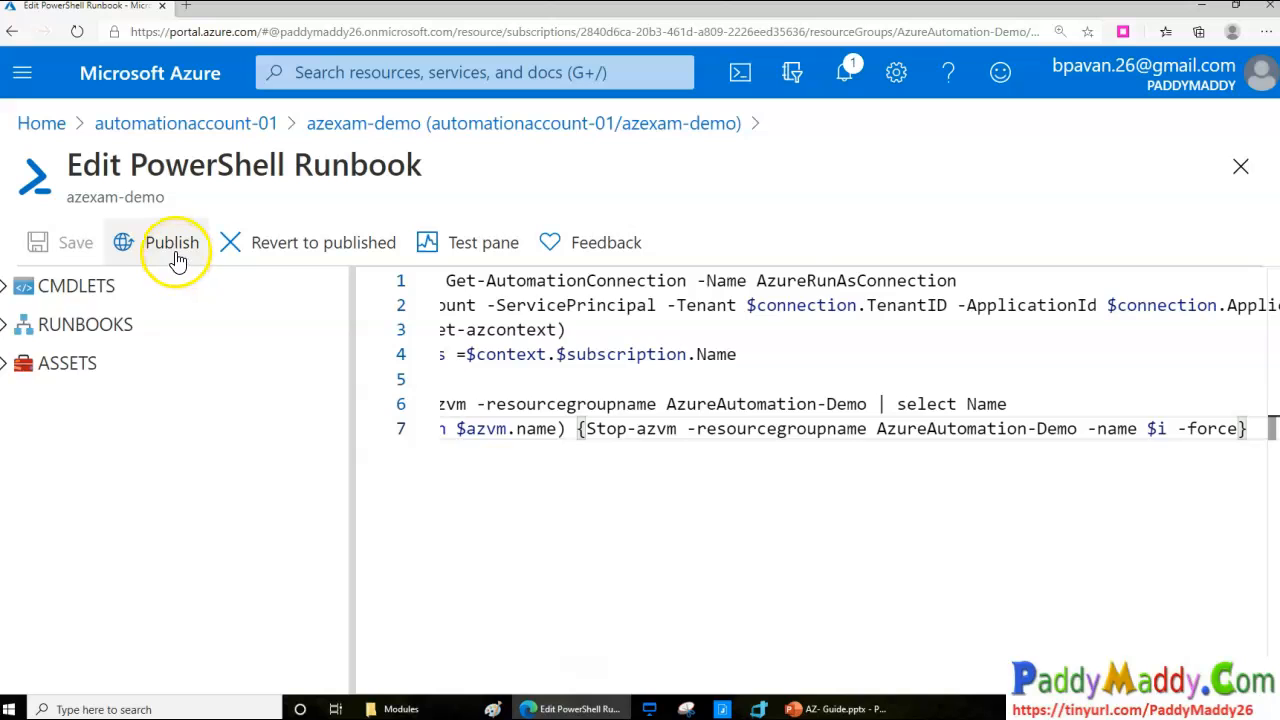
{"action": "left_click", "coordinate": [172, 243]}
{"action": "left_click", "coordinate": [90, 400]}
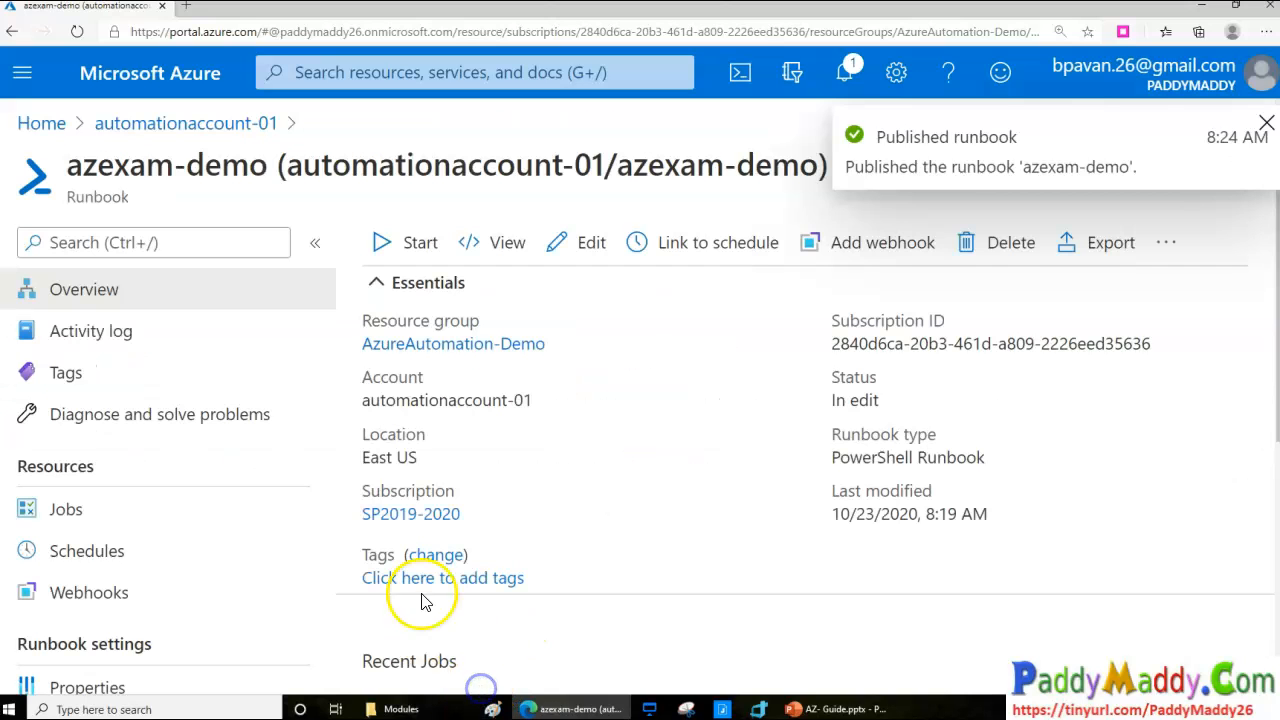
Step: Reopen the azexam-demo script to check its saved code, and return to the runbook overview
{"action": "left_click", "coordinate": [557, 242]}
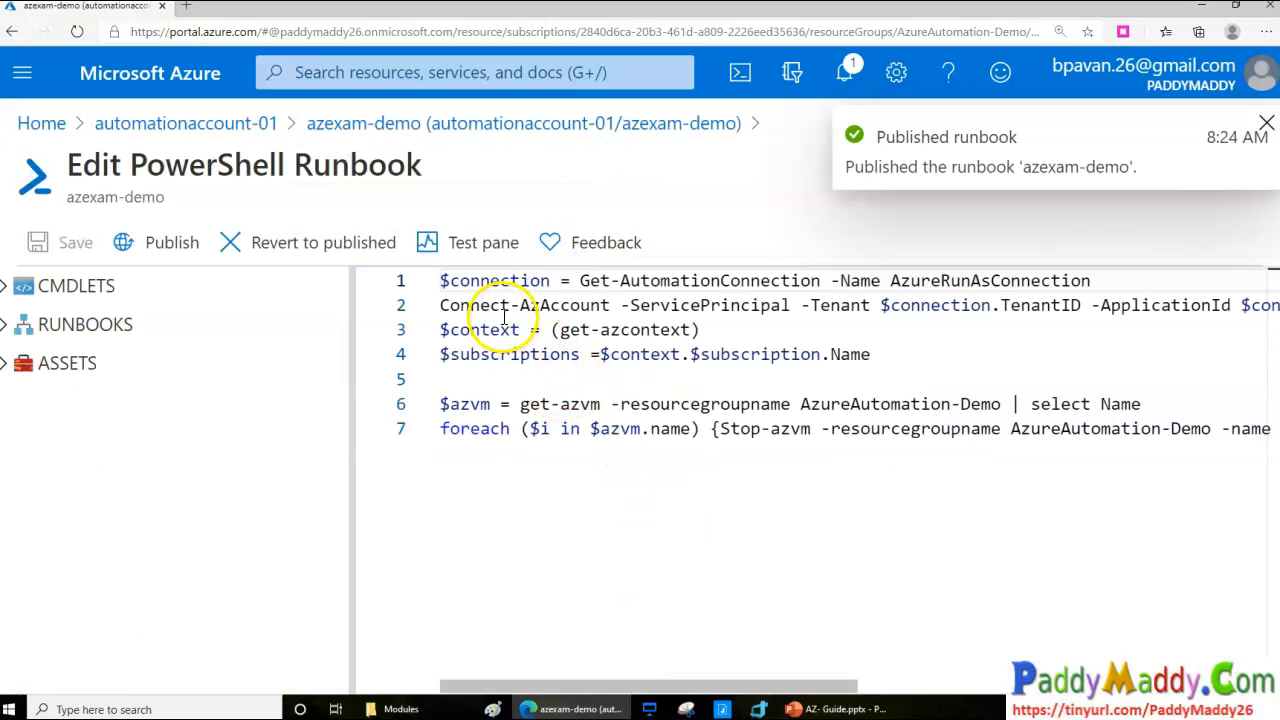
{"action": "left_click_drag", "start_coordinate": [503, 315], "coordinate": [569, 461]}
{"action": "left_click", "coordinate": [683, 123]}
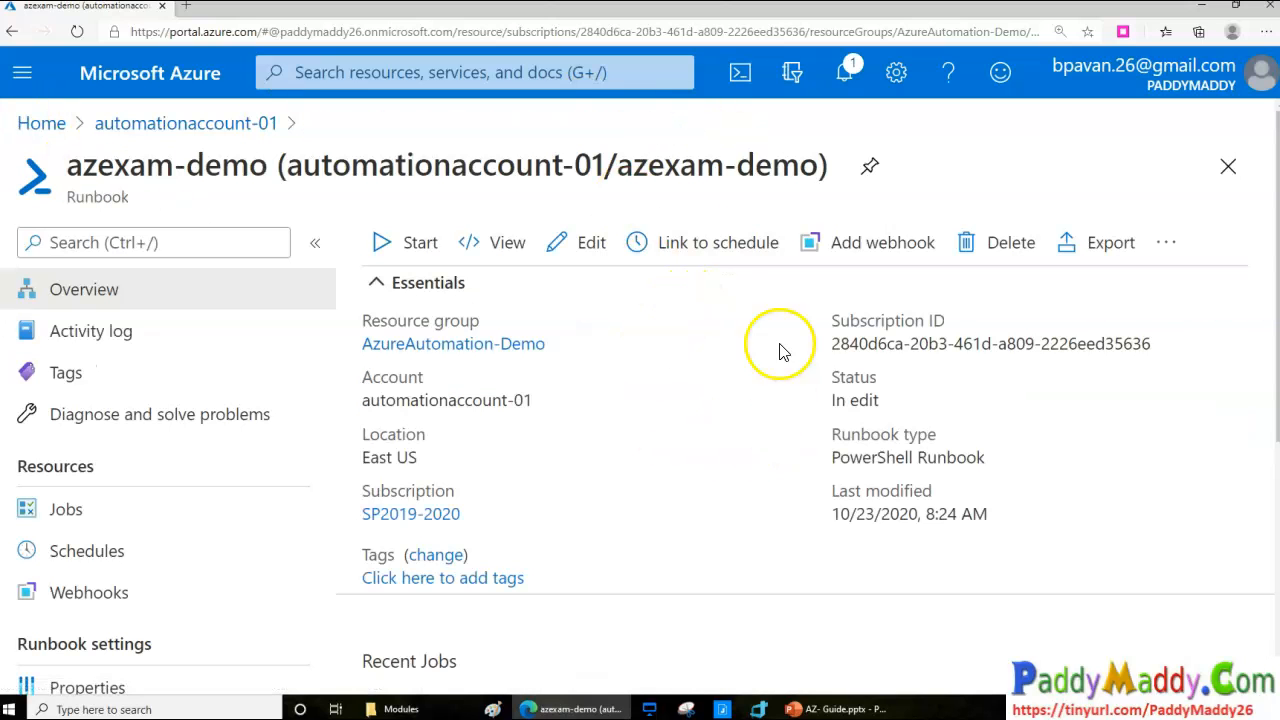
Step: Begin linking the runbook to a new schedule and name that schedule demo-vm-stop
{"action": "left_click", "coordinate": [712, 258]}
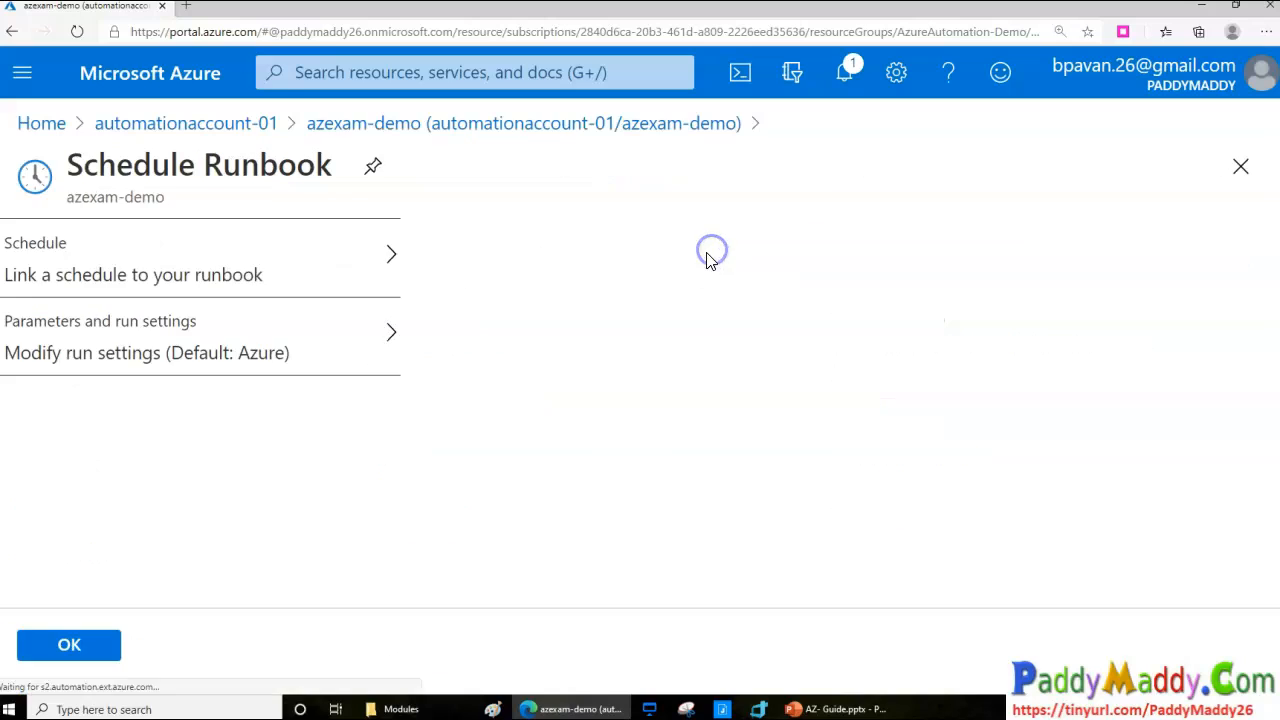
{"action": "left_click", "coordinate": [100, 284]}
{"action": "left_click", "coordinate": [149, 271]}
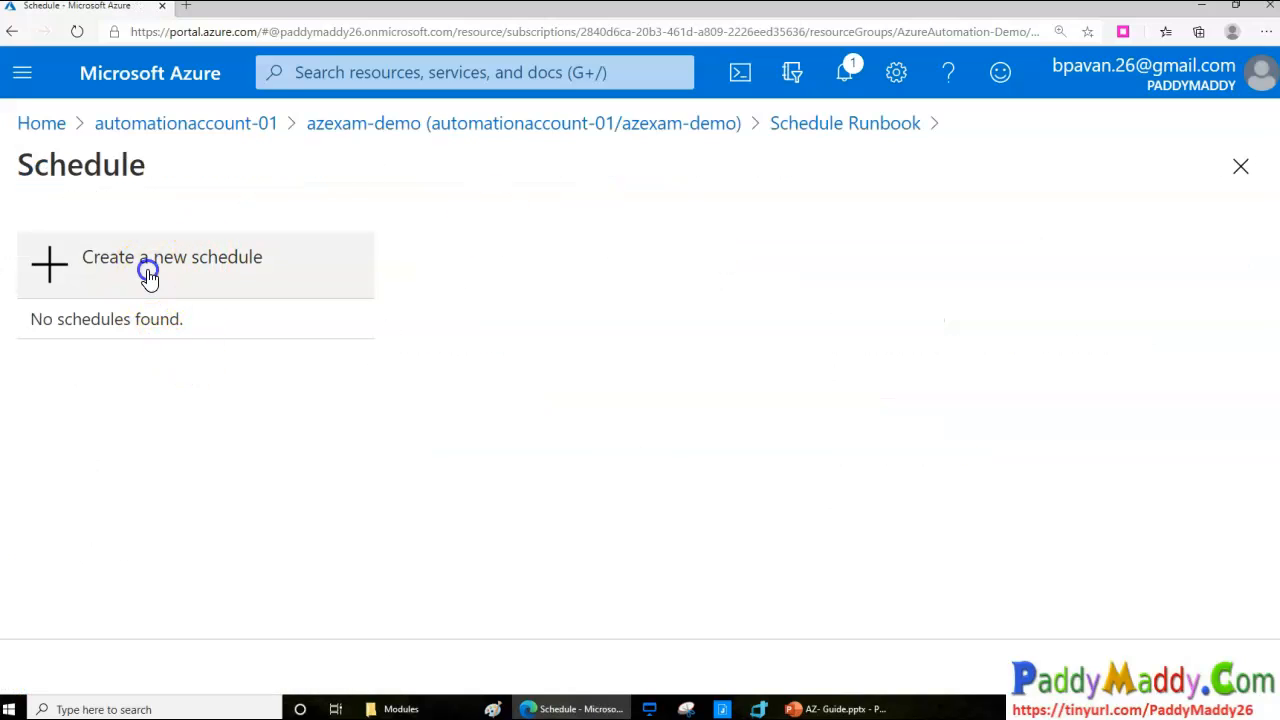
{"action": "left_click", "coordinate": [86, 274]}
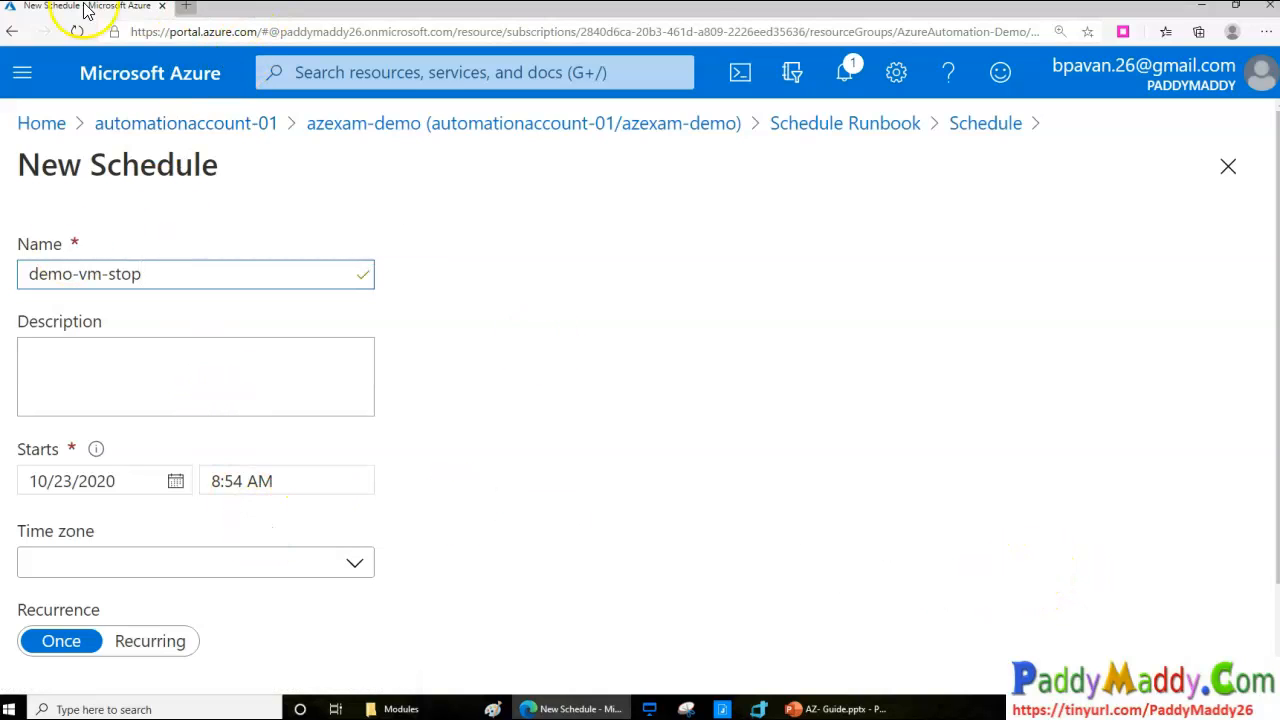
Step: Set the schedule's start time to 8:42 AM and its time zone to India - India Standard Time, and create it
{"action": "left_click", "coordinate": [230, 481]}
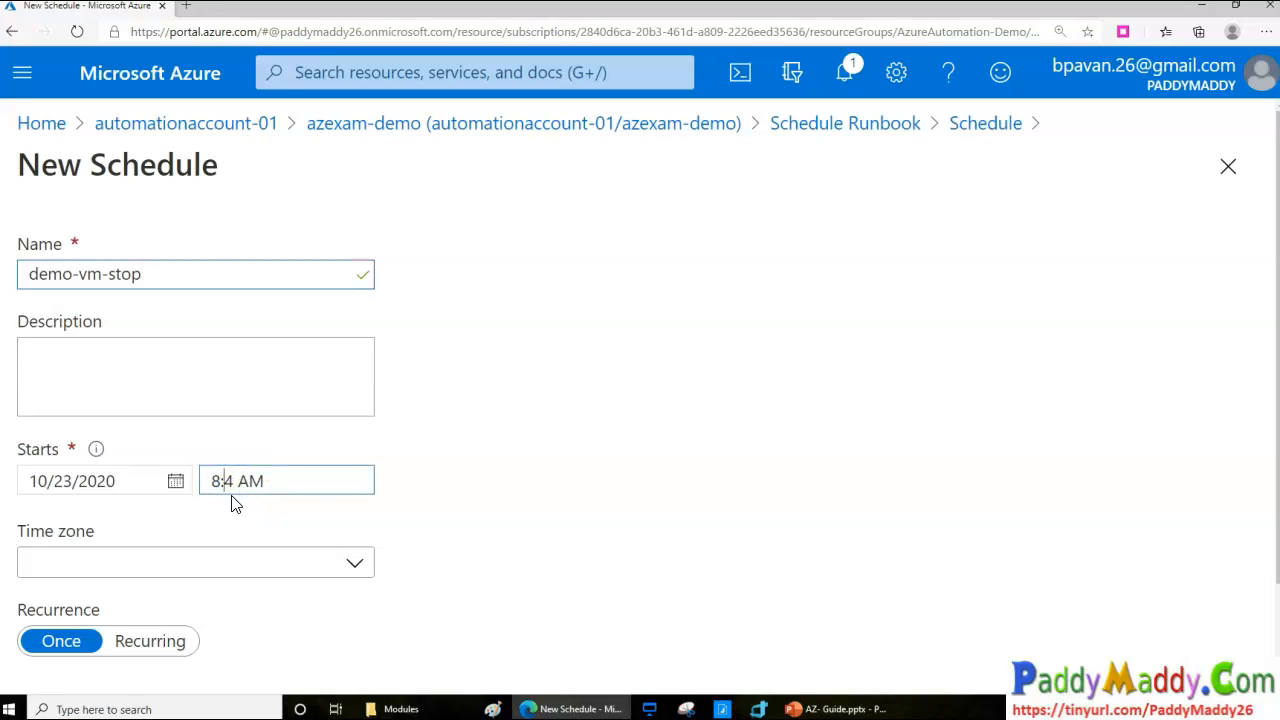
{"action": "left_click", "coordinate": [195, 566]}
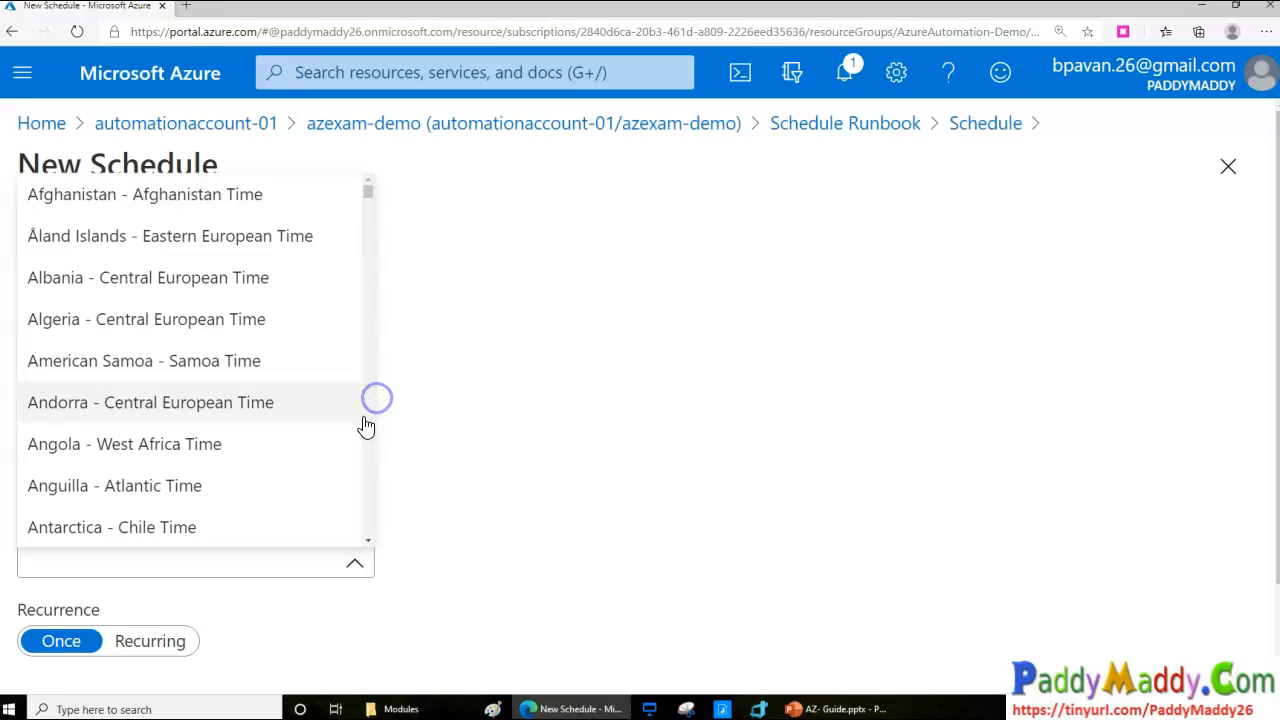
{"action": "left_click", "coordinate": [372, 486]}
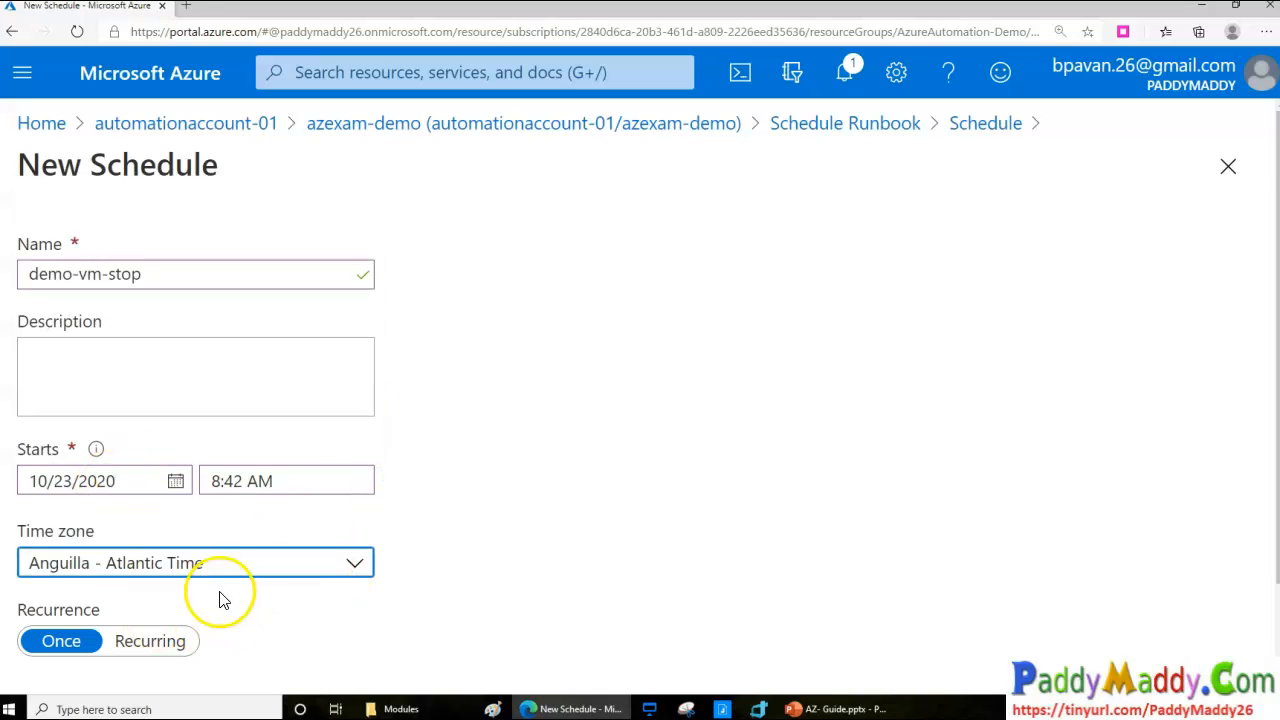
{"action": "scroll", "coordinate": [222, 600], "scroll_direction": "down", "scroll_amount": 1}
{"action": "left_click", "coordinate": [245, 484]}
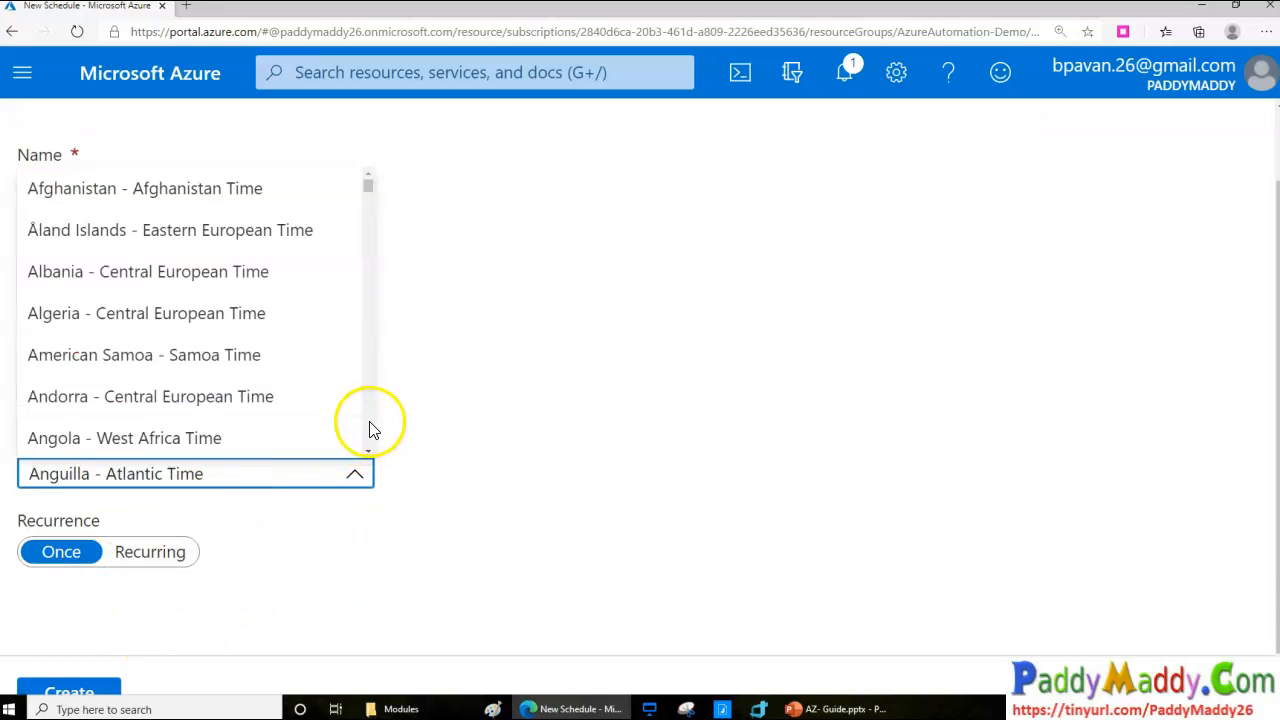
{"action": "left_click", "coordinate": [368, 428]}
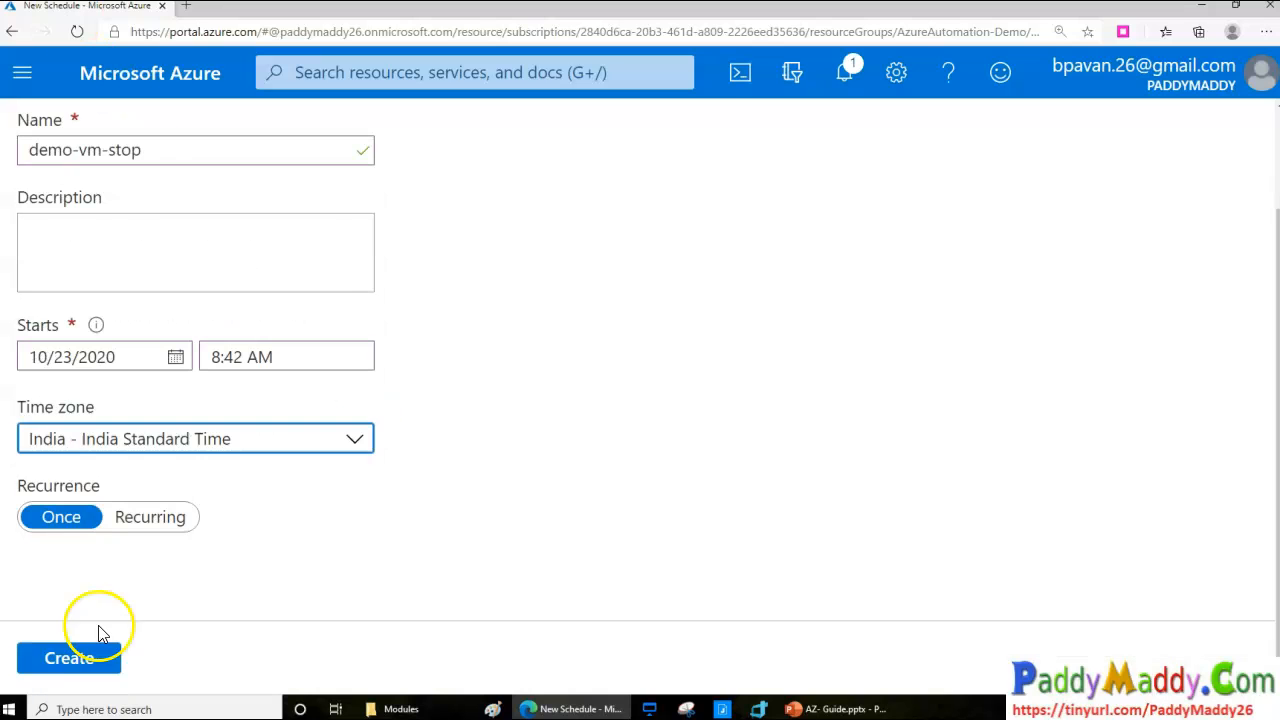
{"action": "left_click", "coordinate": [72, 655]}
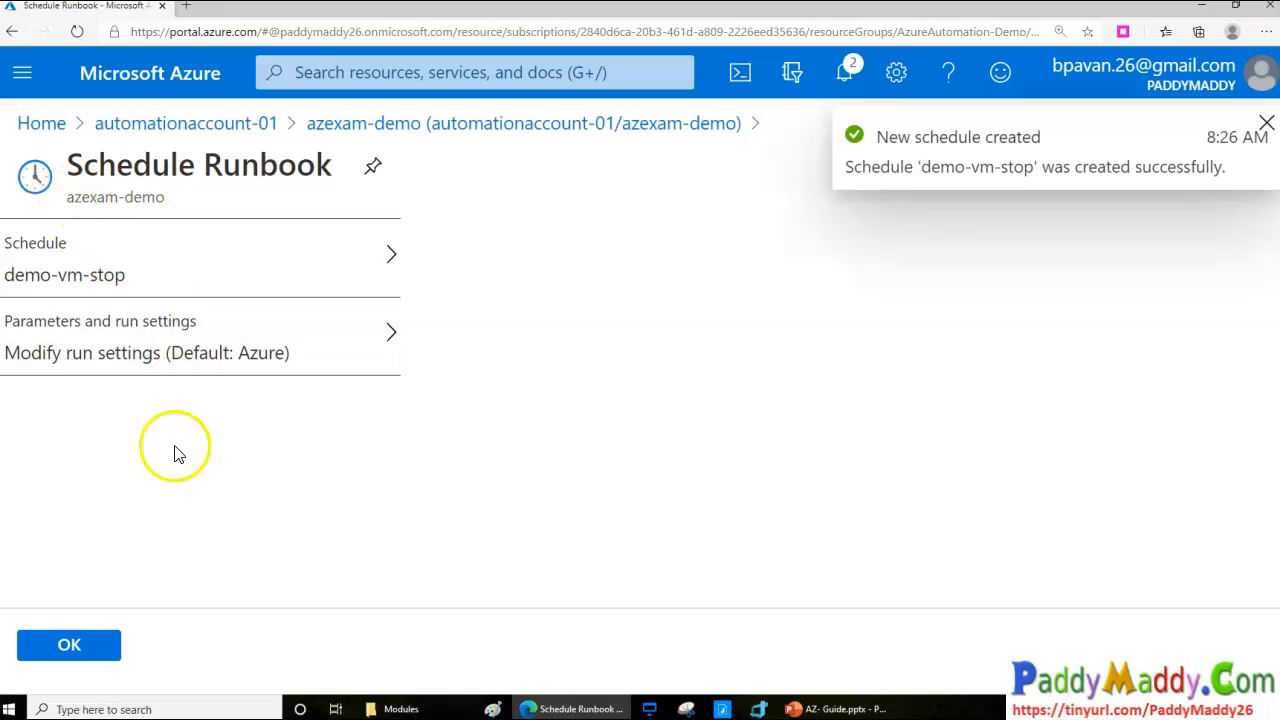
Step: Link the demo-vm-stop schedule to the runbook with the default run settings and check it in the runbook's schedule list
{"action": "left_click", "coordinate": [205, 360]}
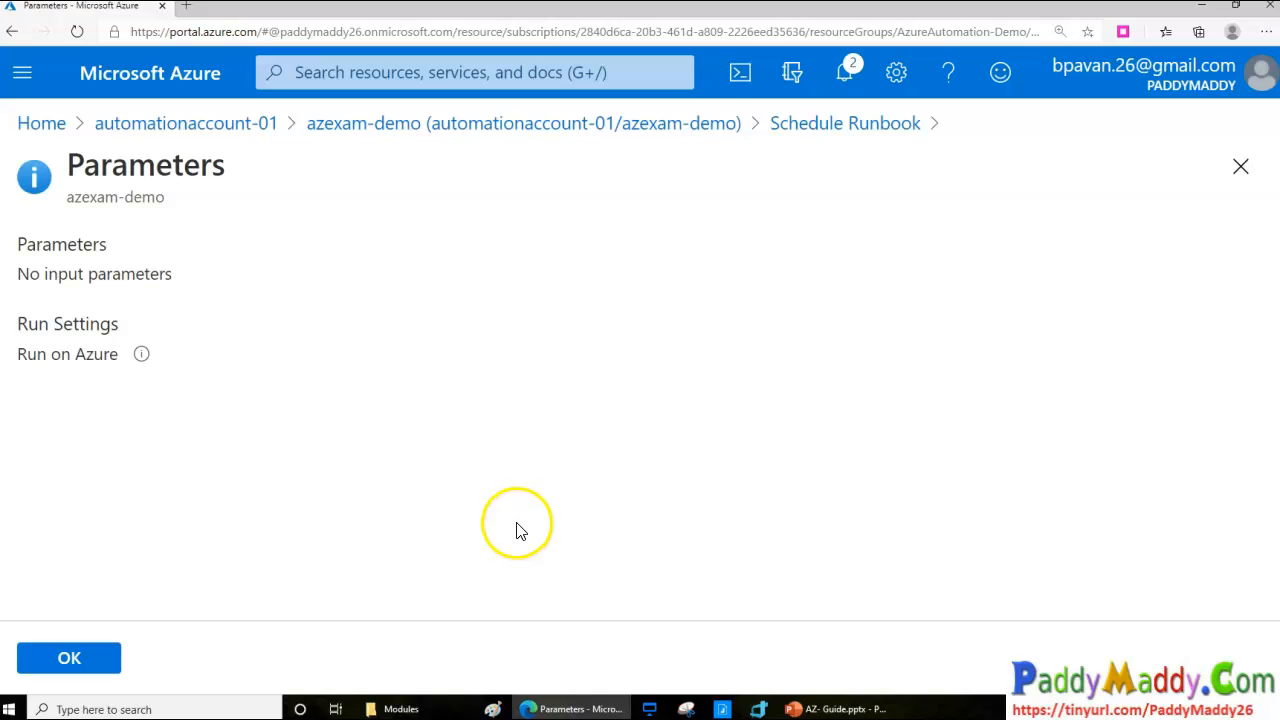
{"action": "left_click", "coordinate": [63, 645]}
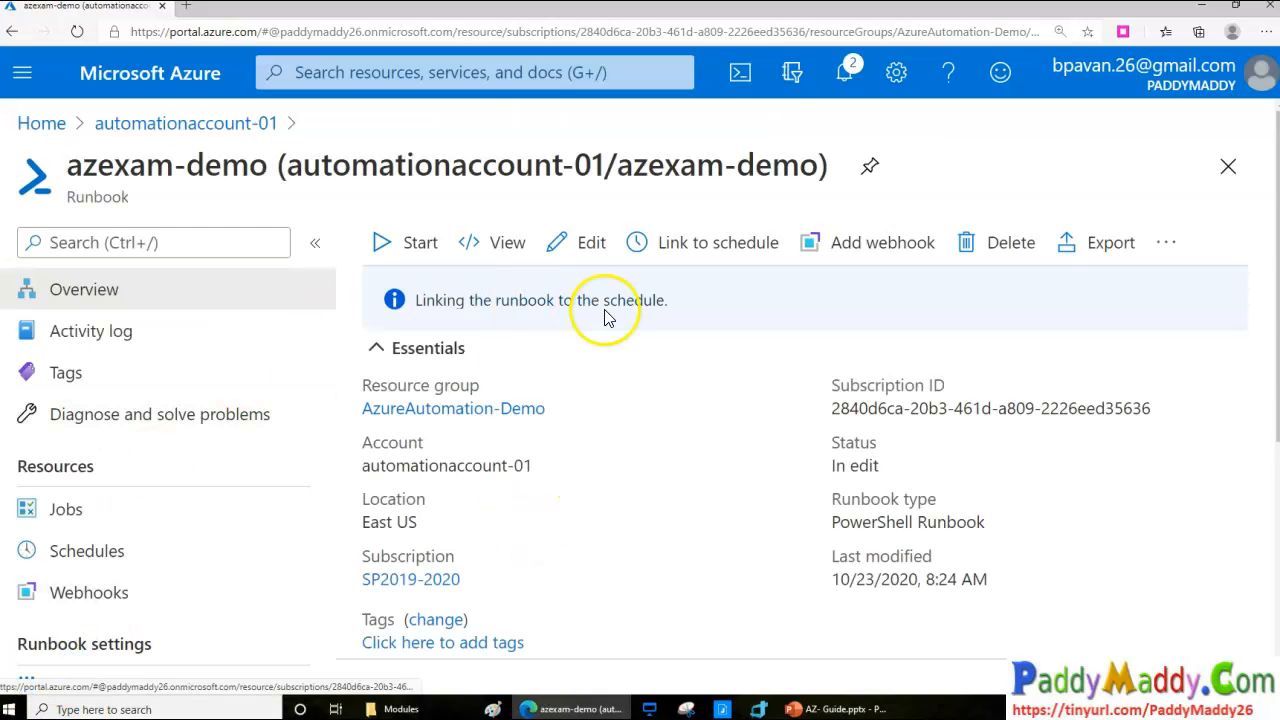
{"action": "left_click_drag", "start_coordinate": [424, 306], "coordinate": [463, 306]}
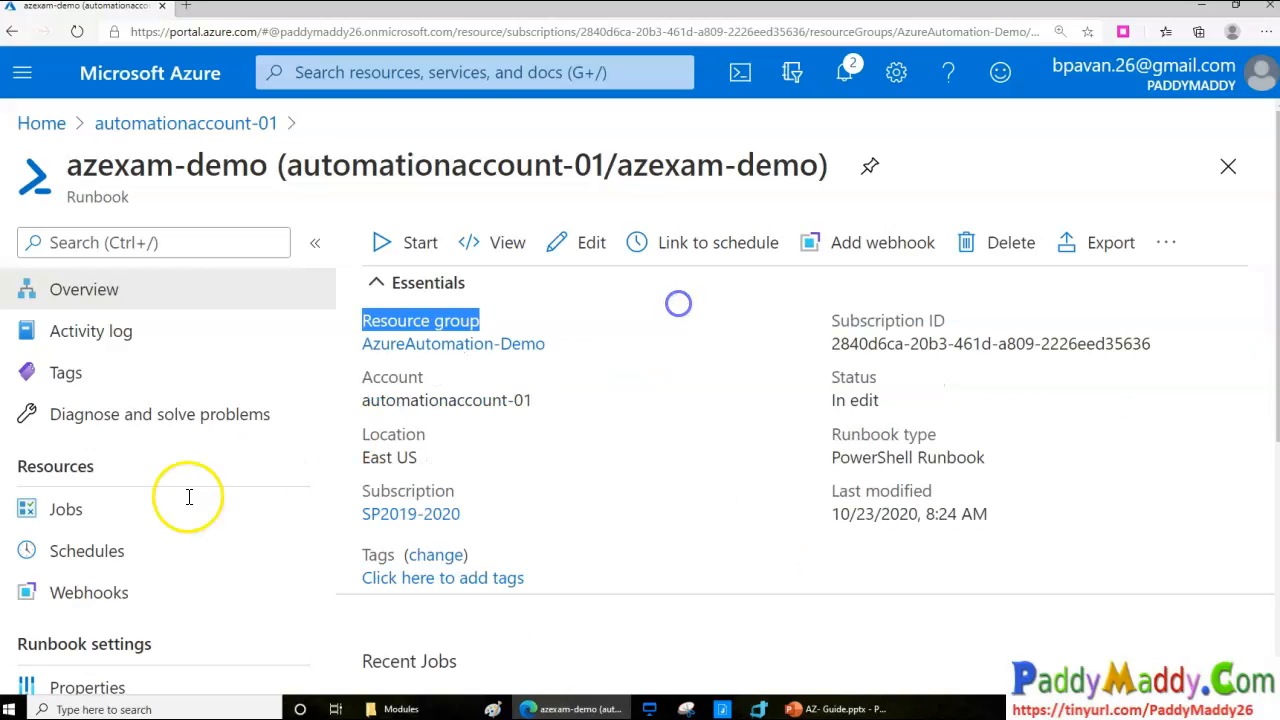
{"action": "left_click", "coordinate": [112, 553]}
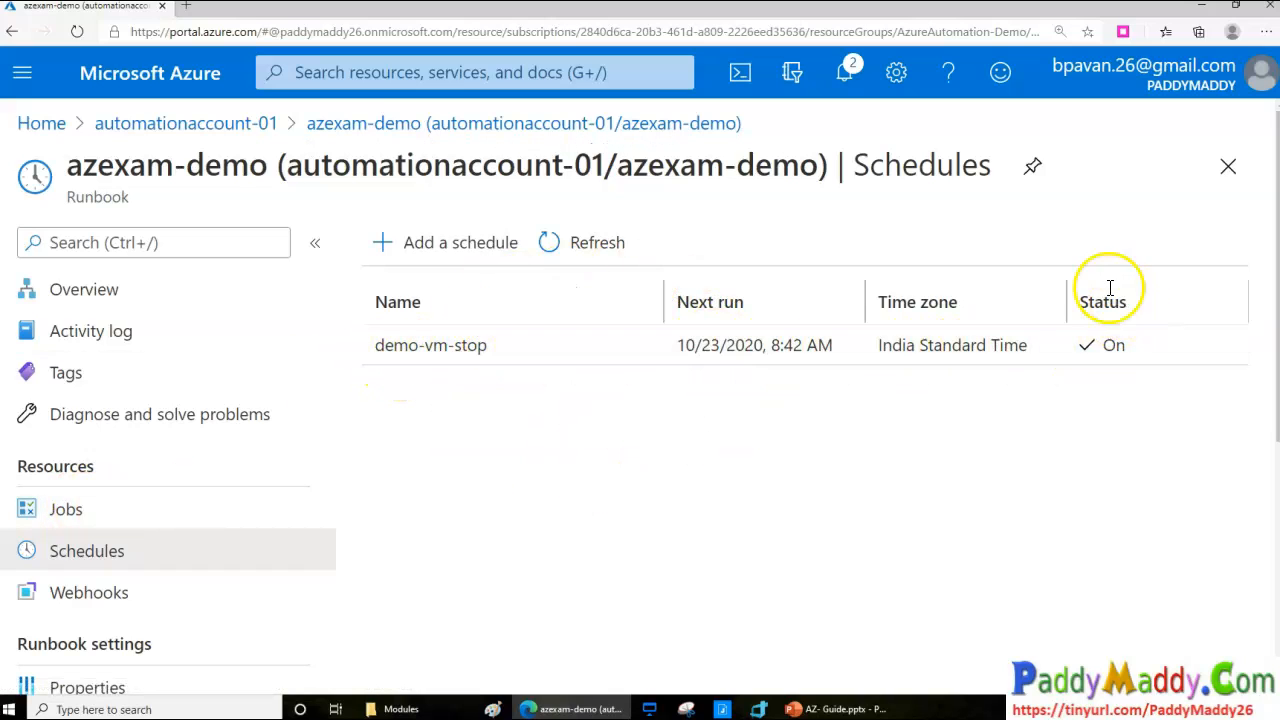
Step: Start the test-vm01 virtual machine and check its start progress in the notifications
{"action": "left_click", "coordinate": [145, 80]}
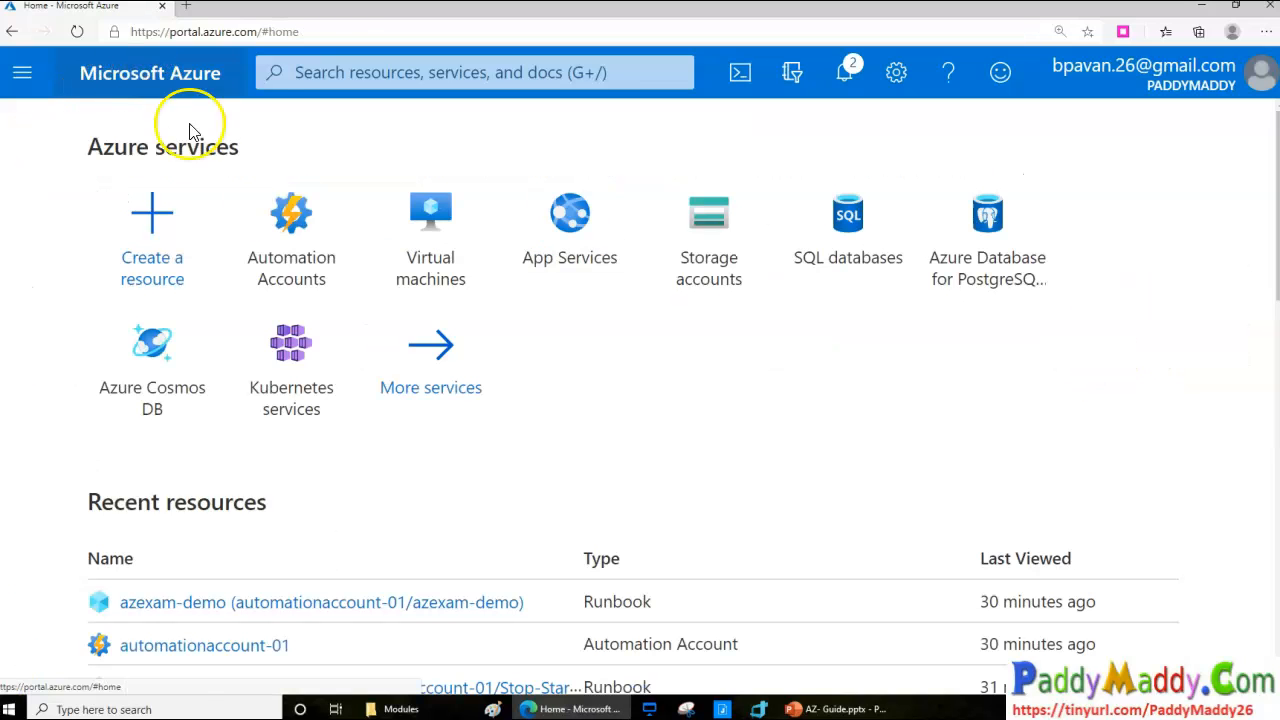
{"action": "left_click", "coordinate": [438, 218]}
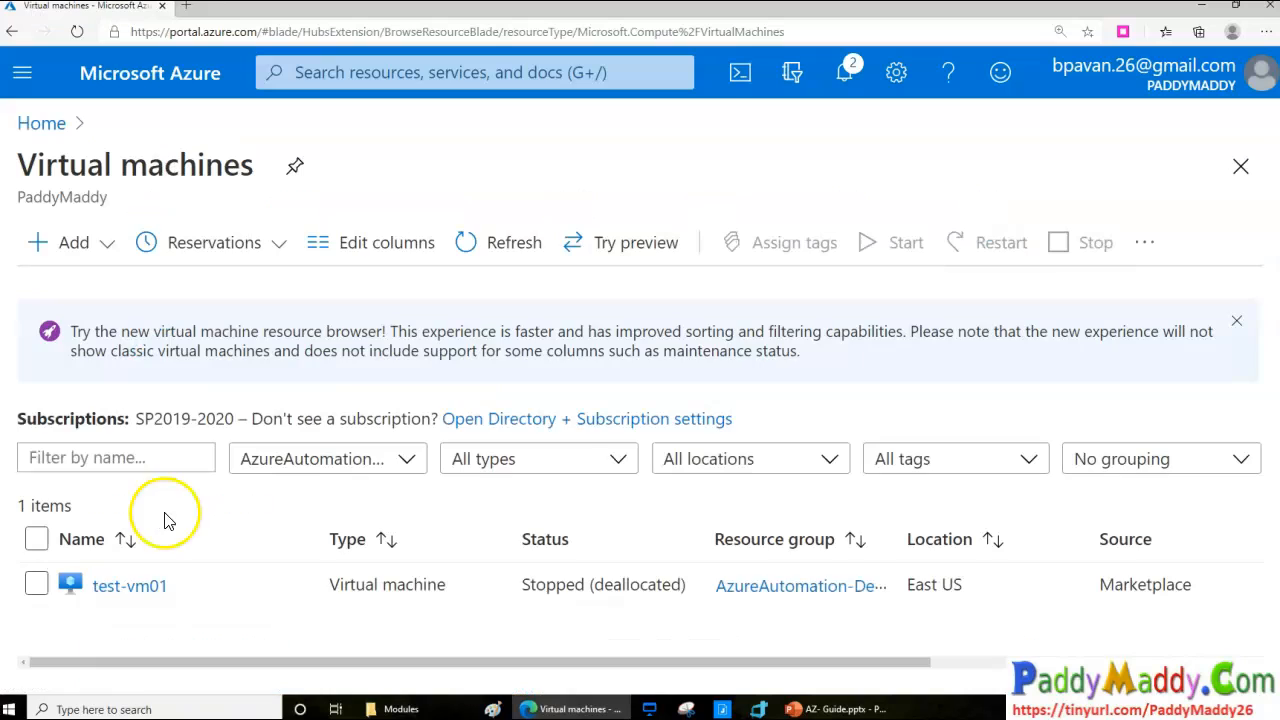
{"action": "left_click", "coordinate": [143, 590]}
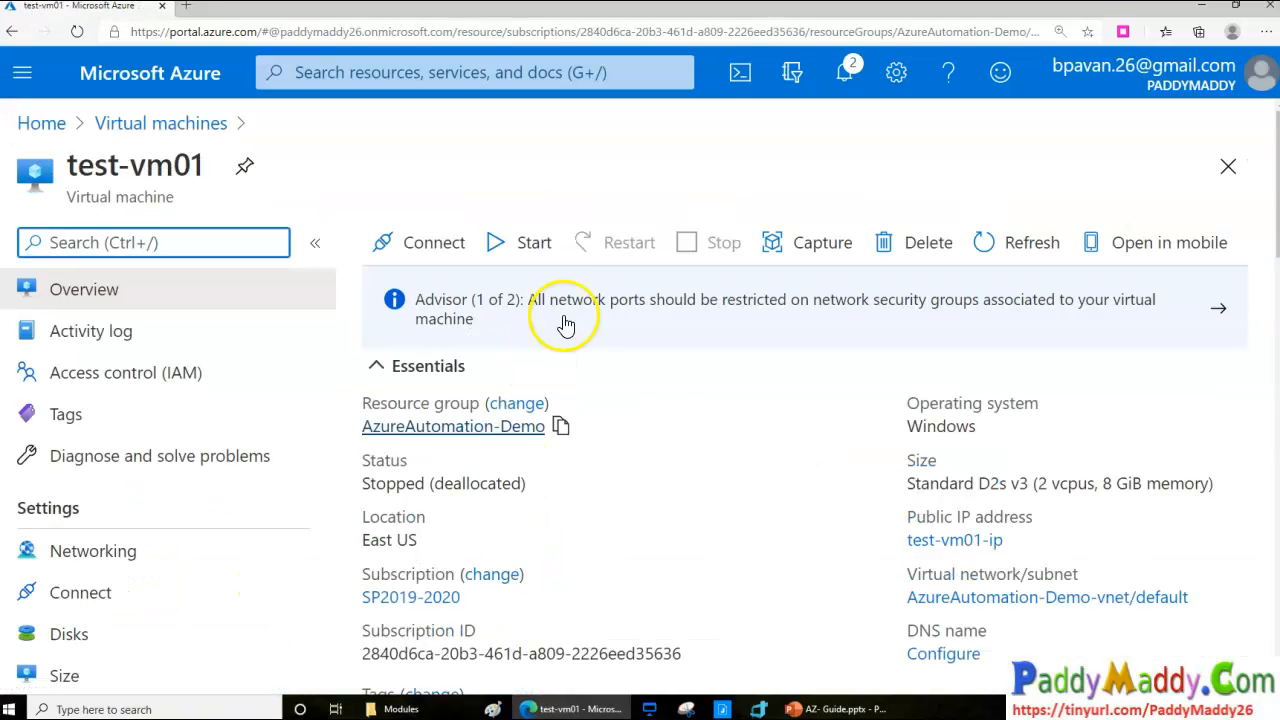
{"action": "left_click", "coordinate": [512, 252]}
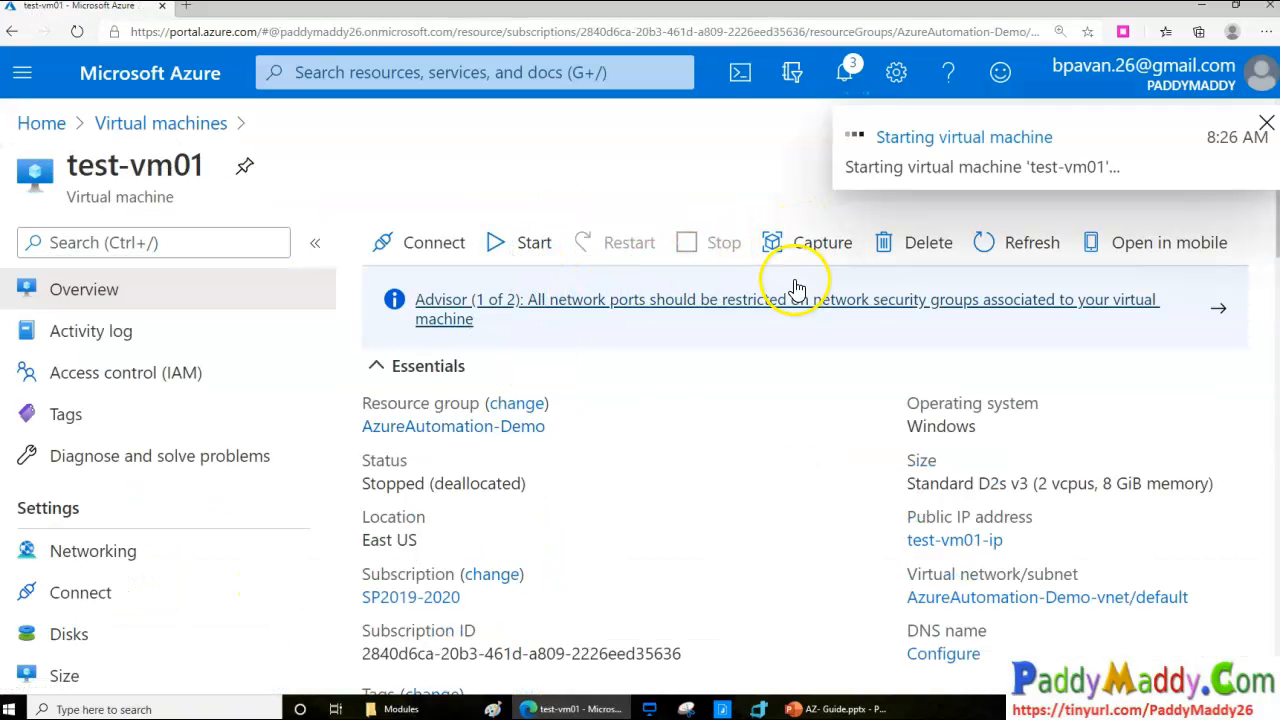
{"action": "left_click", "coordinate": [845, 72]}
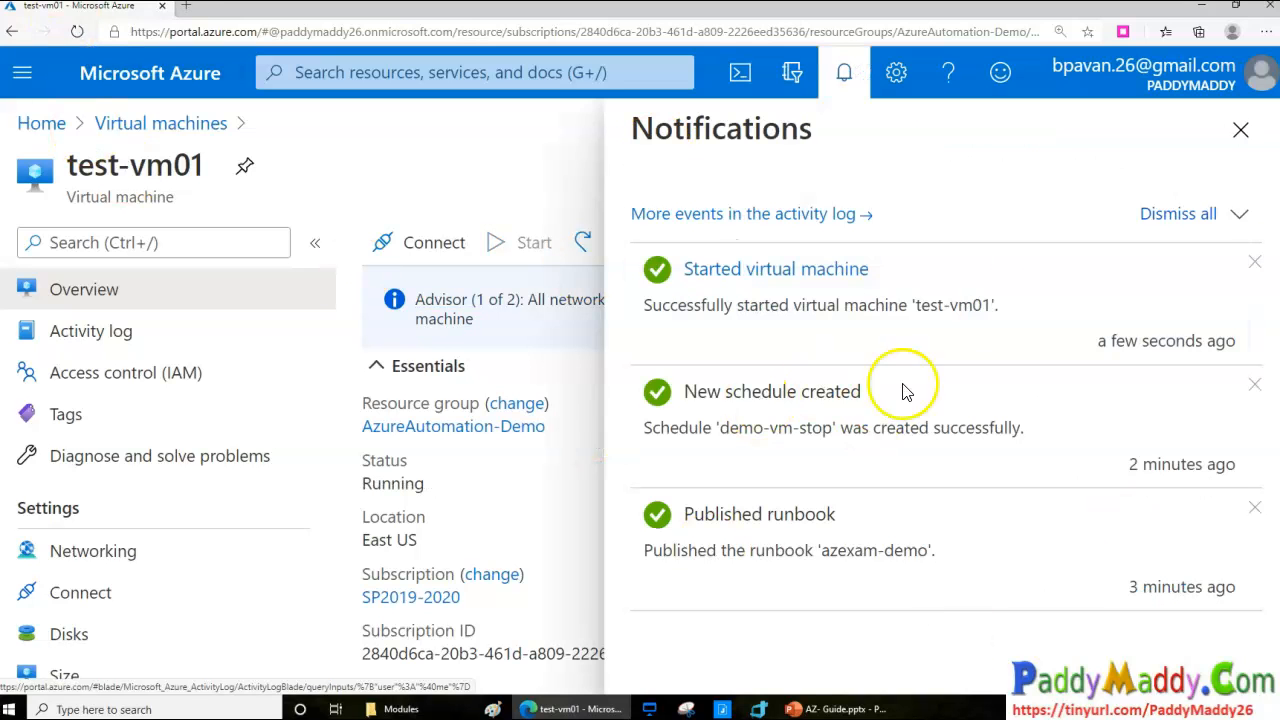
Step: Open automationaccount-01 and examine the failed, suspended and completed shares of its job statistics for the last 24 hours
{"action": "left_click", "coordinate": [835, 85]}
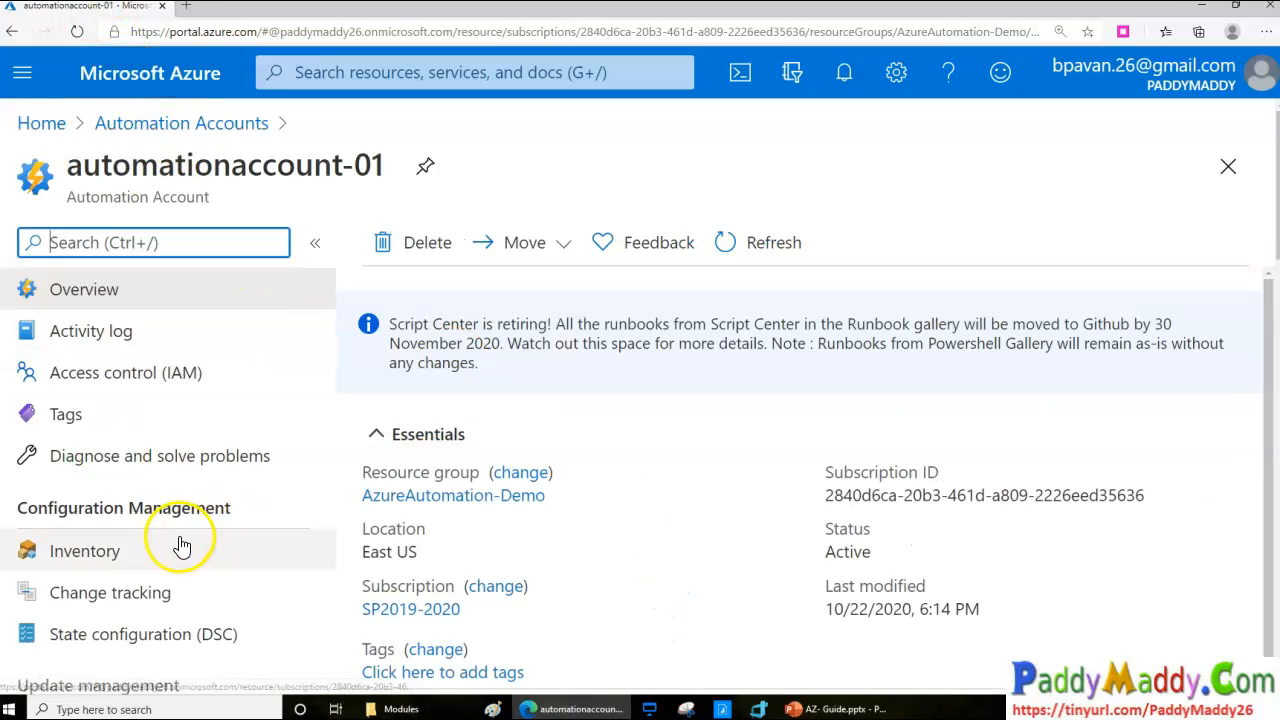
{"action": "scroll", "coordinate": [190, 545], "scroll_direction": "down", "scroll_amount": 5}
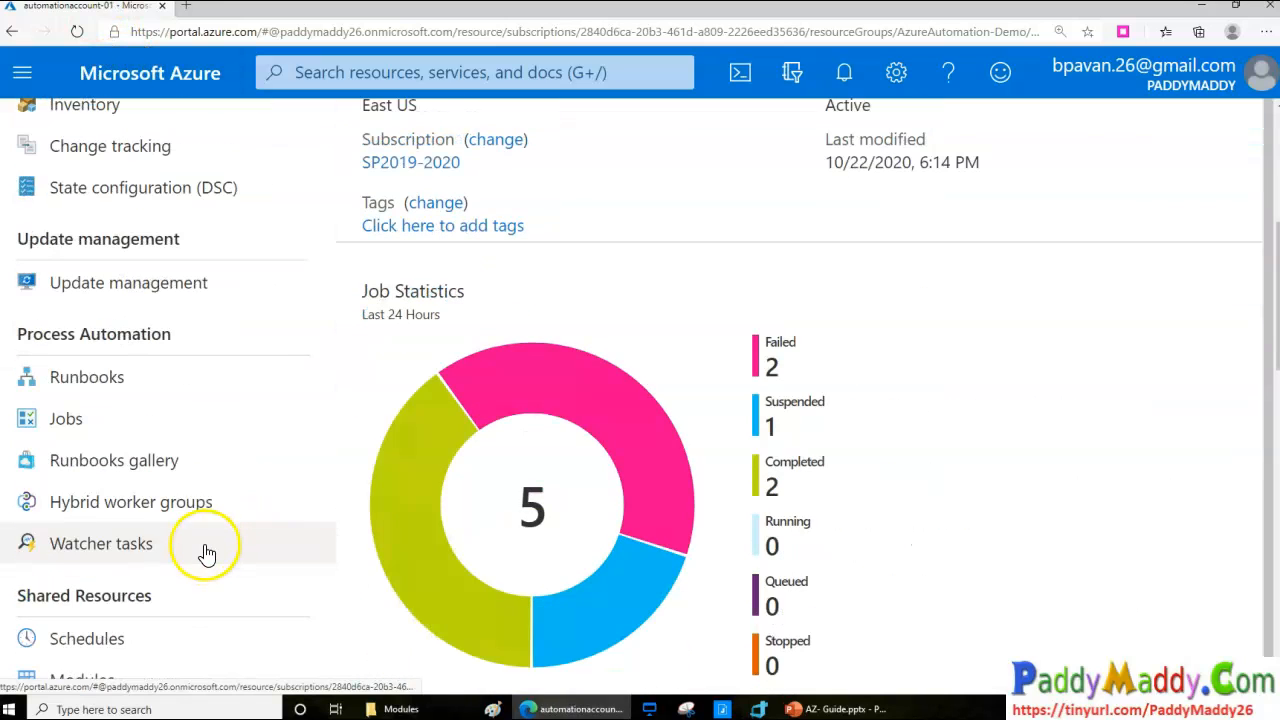
{"action": "mouse_move", "coordinate": [537, 425]}
{"action": "scroll", "coordinate": [870, 450], "scroll_direction": "down", "scroll_amount": 1}
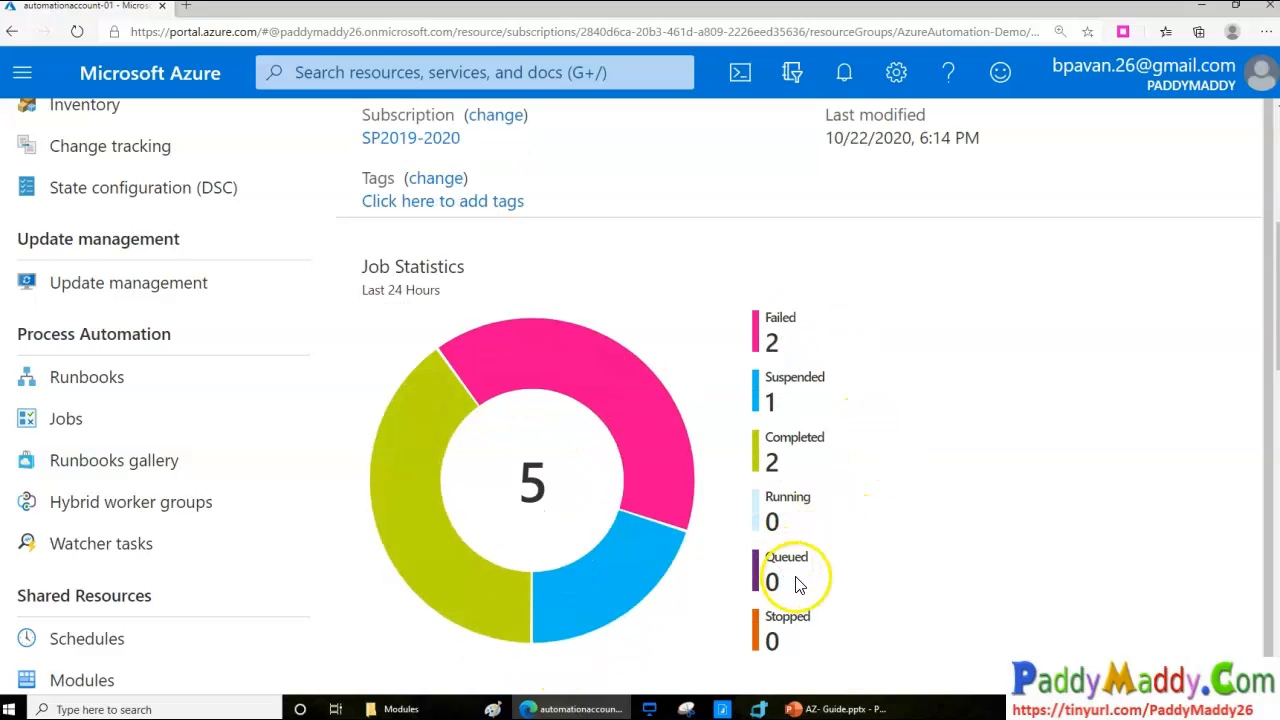
{"action": "mouse_move", "coordinate": [378, 508]}
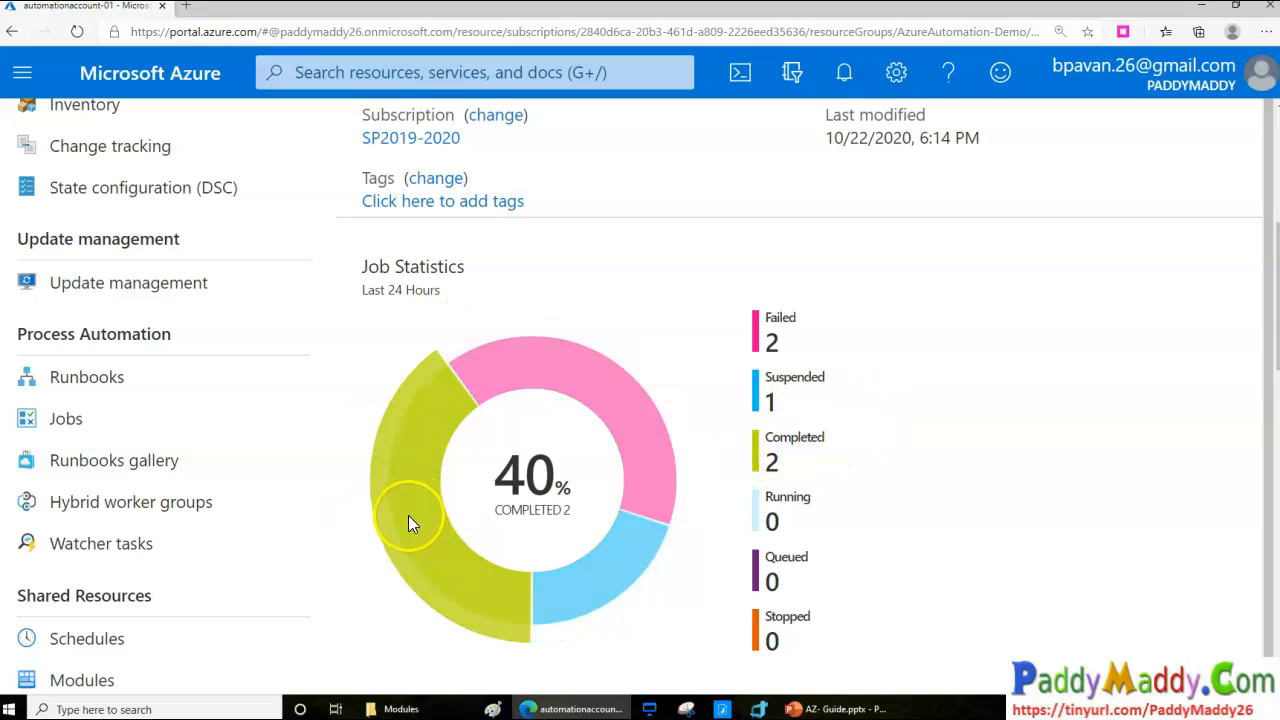
{"action": "mouse_move", "coordinate": [531, 364]}
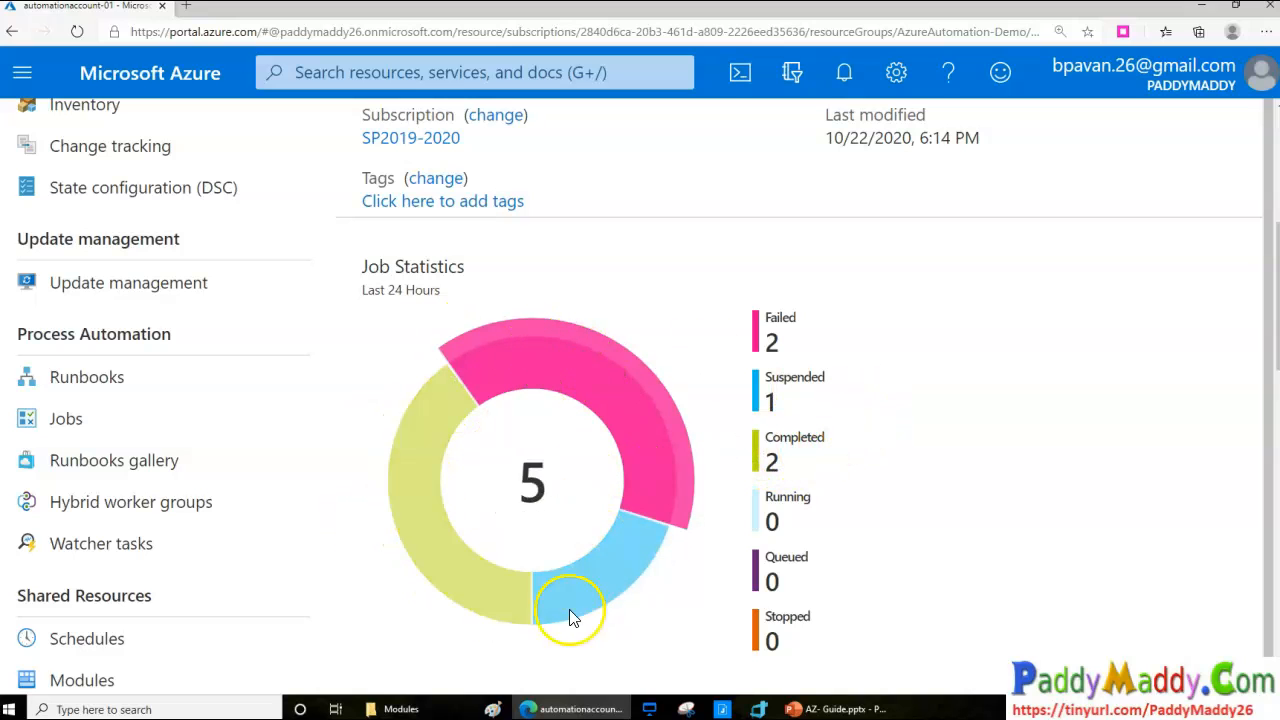
{"action": "mouse_move", "coordinate": [603, 595]}
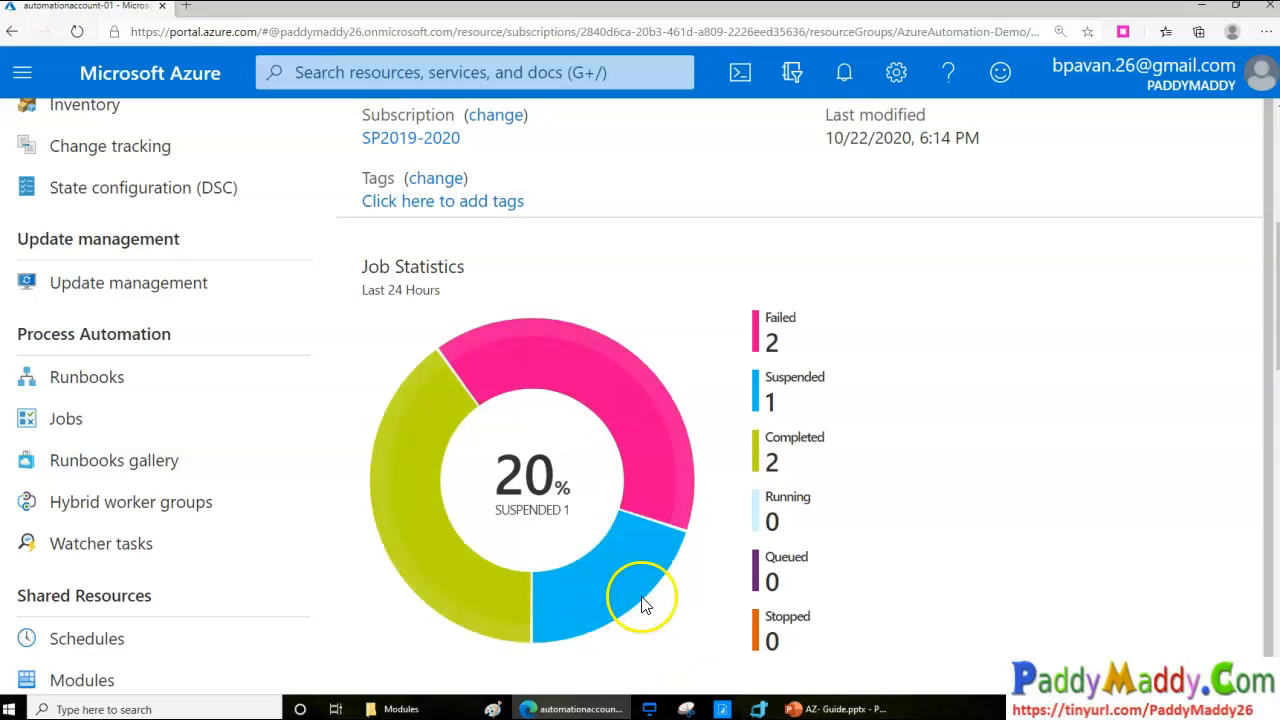
Step: Open the demo-vm-stop schedule from the automation account's schedules and review its settings
{"action": "scroll", "coordinate": [505, 462], "scroll_direction": "down", "scroll_amount": 5}
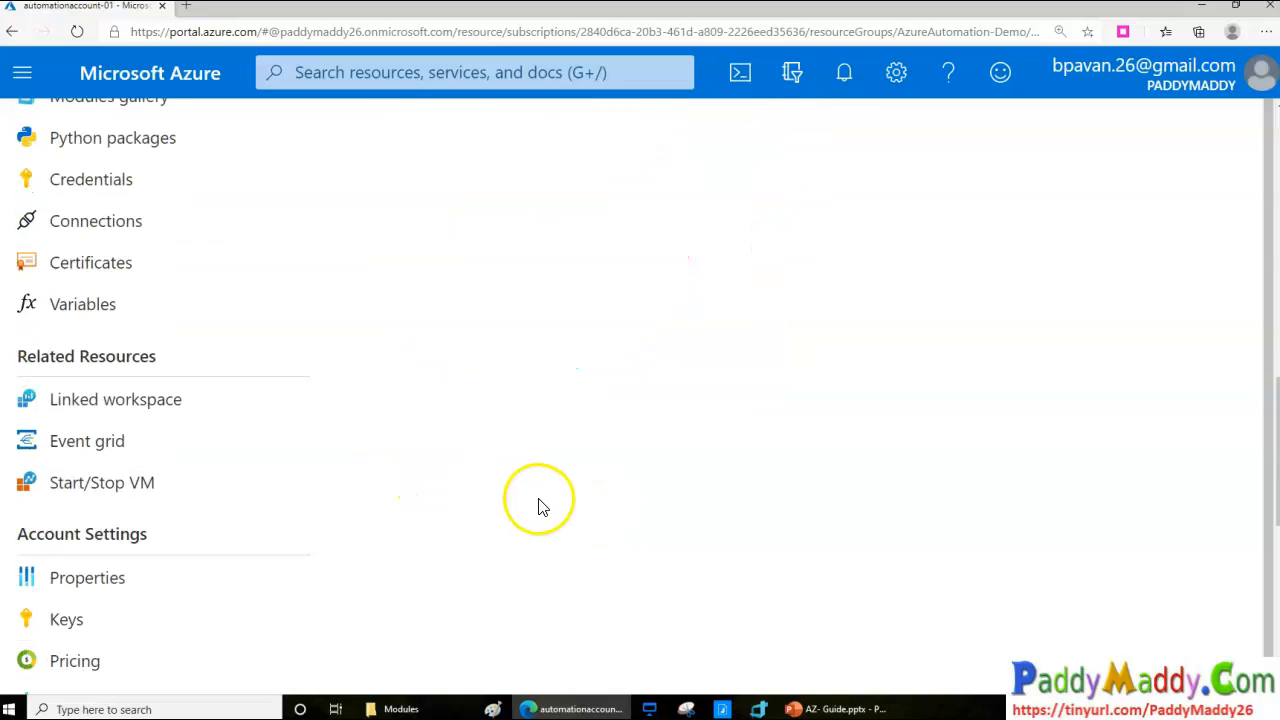
{"action": "scroll", "coordinate": [537, 506], "scroll_direction": "up", "scroll_amount": 7}
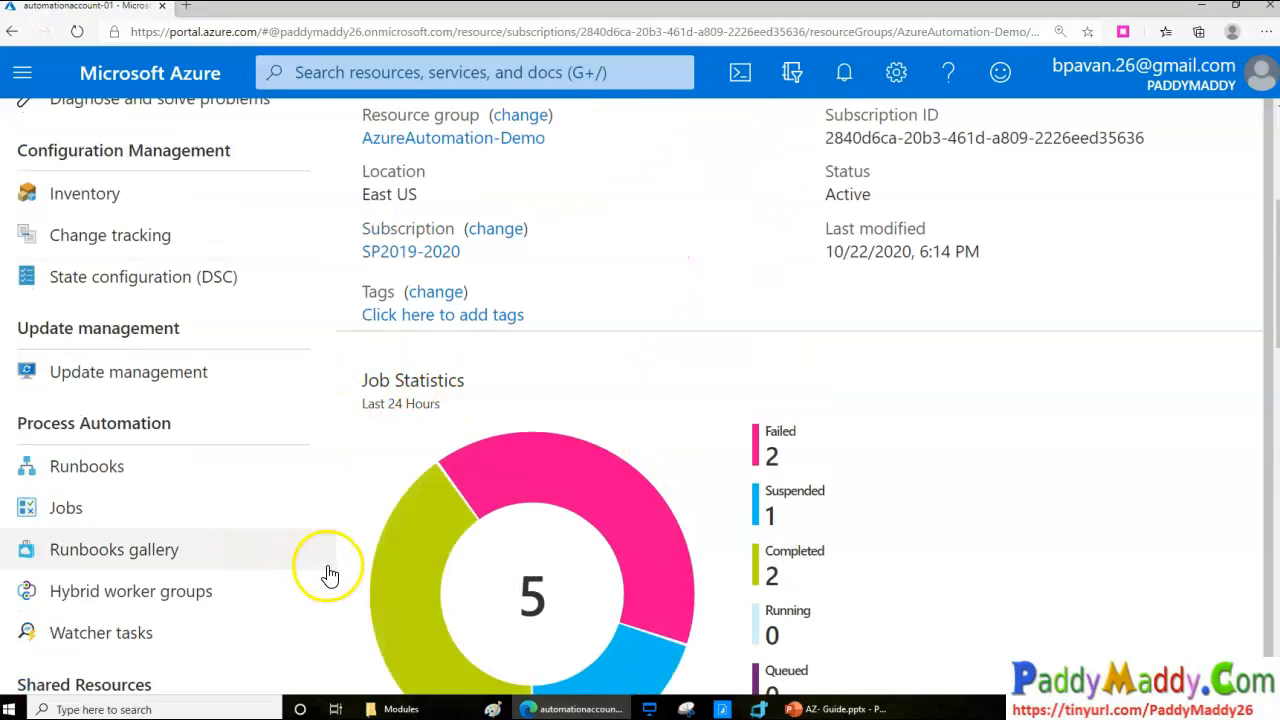
{"action": "scroll", "coordinate": [329, 571], "scroll_direction": "down", "scroll_amount": 2}
{"action": "left_click", "coordinate": [88, 558]}
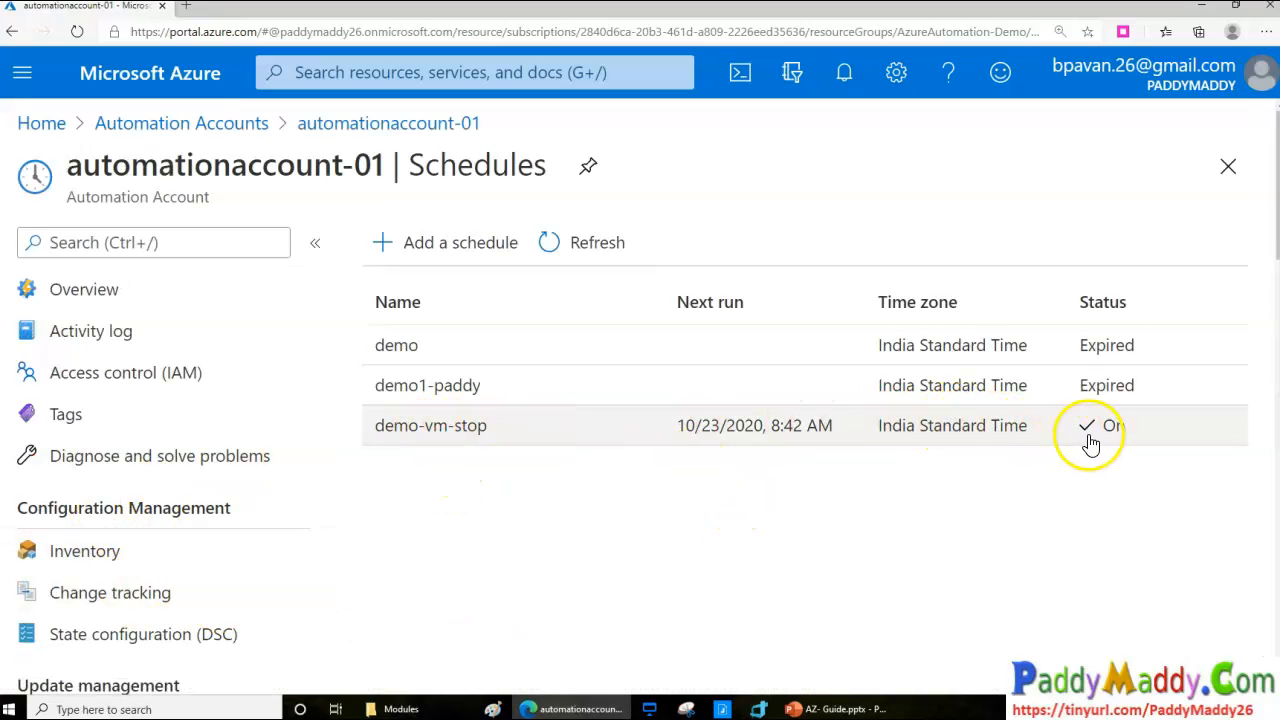
{"action": "left_click", "coordinate": [446, 427]}
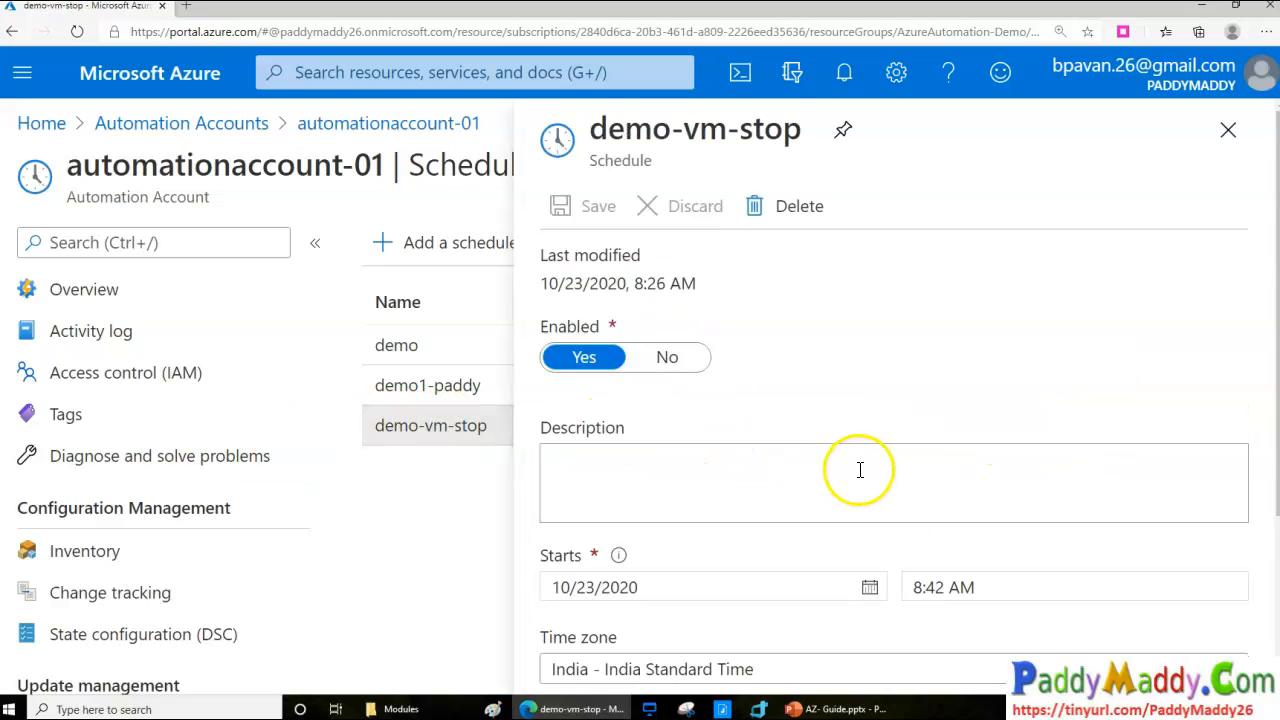
{"action": "scroll", "coordinate": [863, 463], "scroll_direction": "down", "scroll_amount": 3}
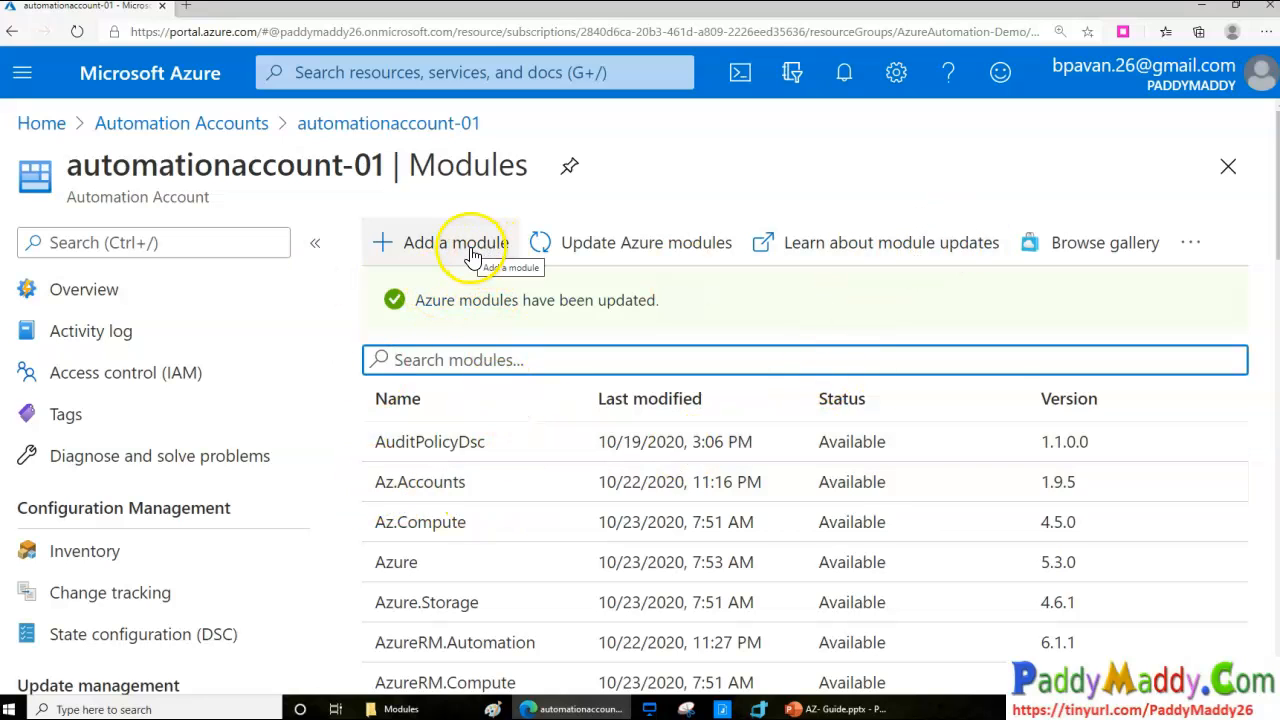
Step: Browse the module gallery for "az." modules and view the details of the Az.Accounts module
{"action": "left_click", "coordinate": [1089, 246]}
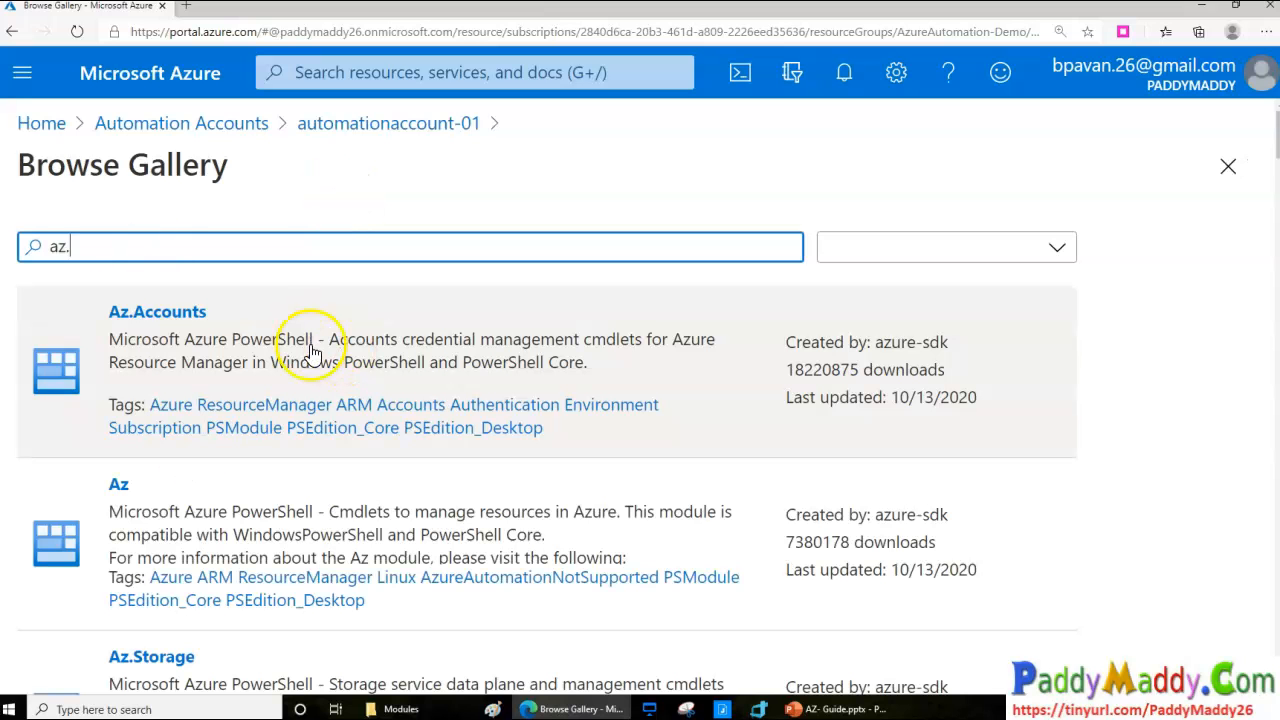
{"action": "scroll", "coordinate": [220, 510], "scroll_direction": "down", "scroll_amount": 2}
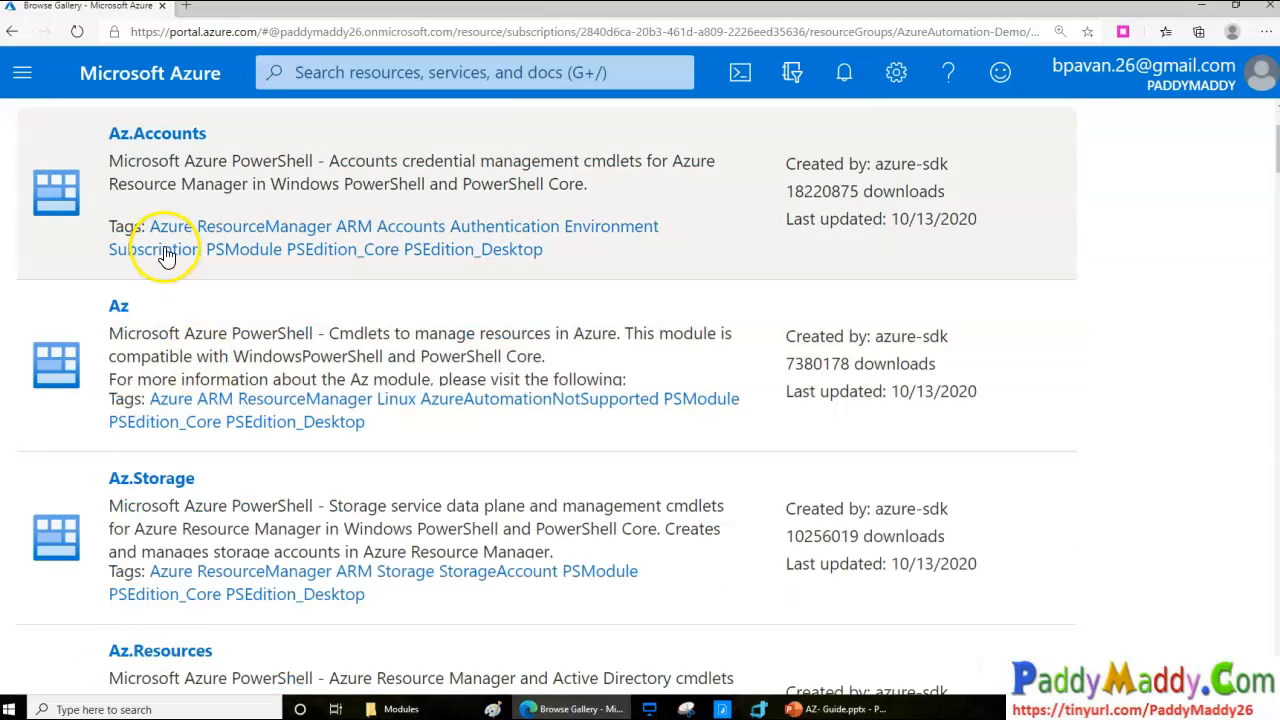
{"action": "scroll", "coordinate": [150, 258], "scroll_direction": "up", "scroll_amount": 2}
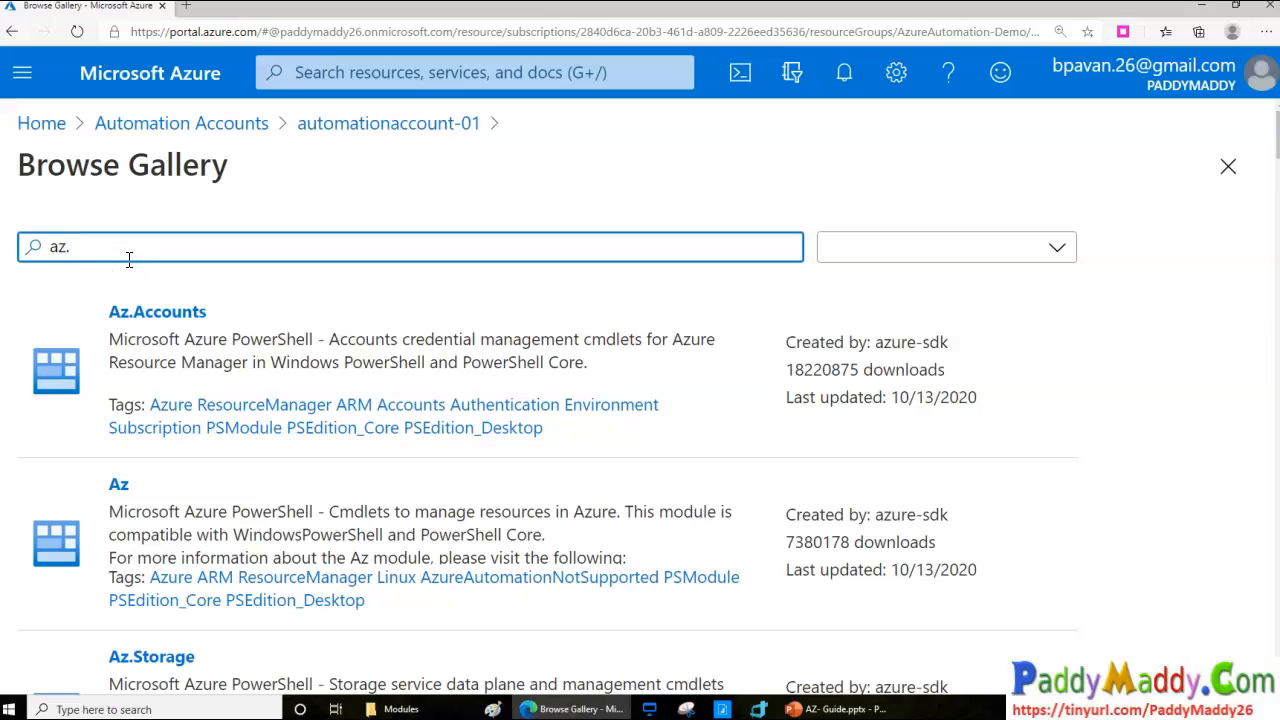
{"action": "left_click", "coordinate": [166, 309]}
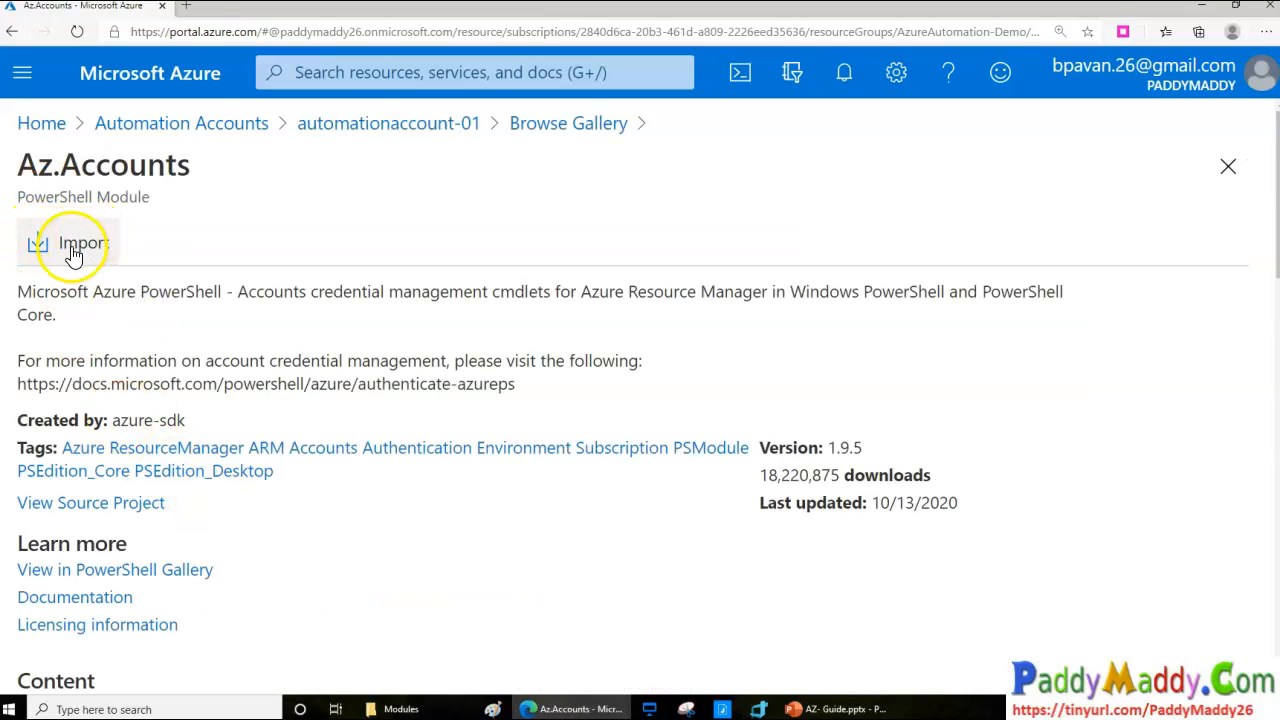
{"action": "left_click", "coordinate": [526, 124]}
Step: Search the module gallery for "compute" and check the dependencies of the Az.Compute module
{"action": "left_click", "coordinate": [118, 250]}
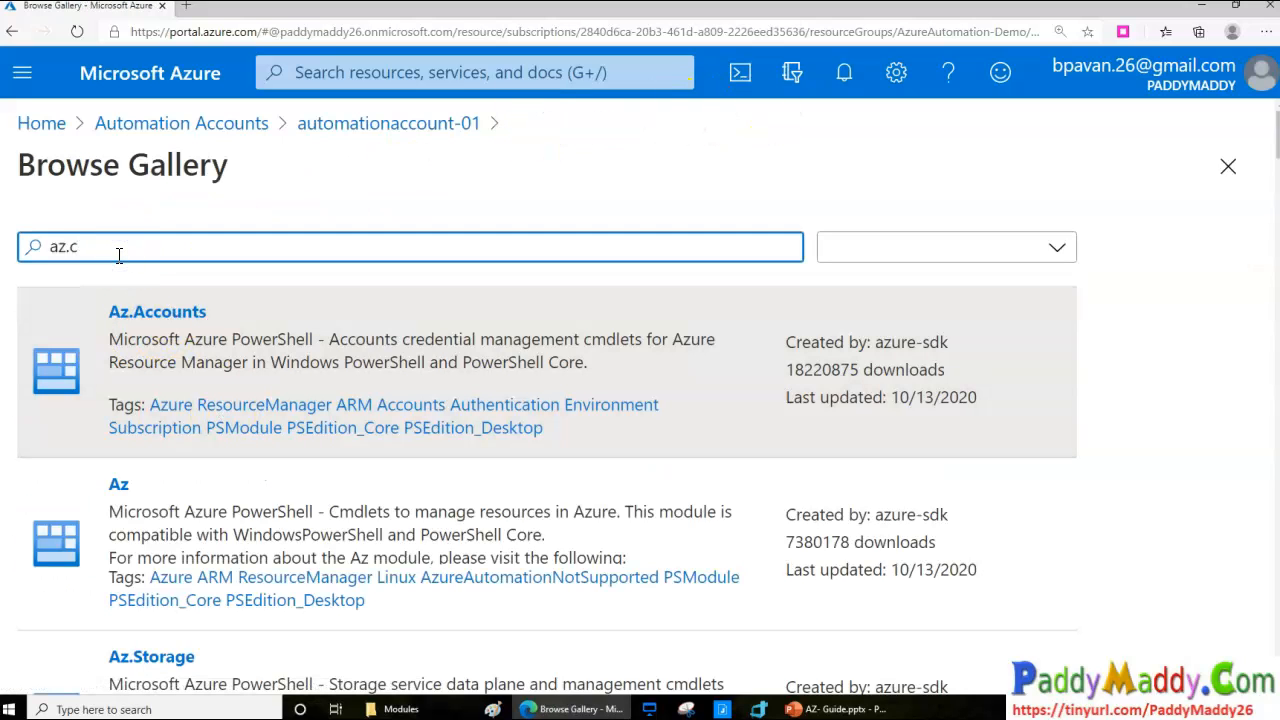
{"action": "key", "text": "BackSpace"}
{"action": "type", "text": "compute"}
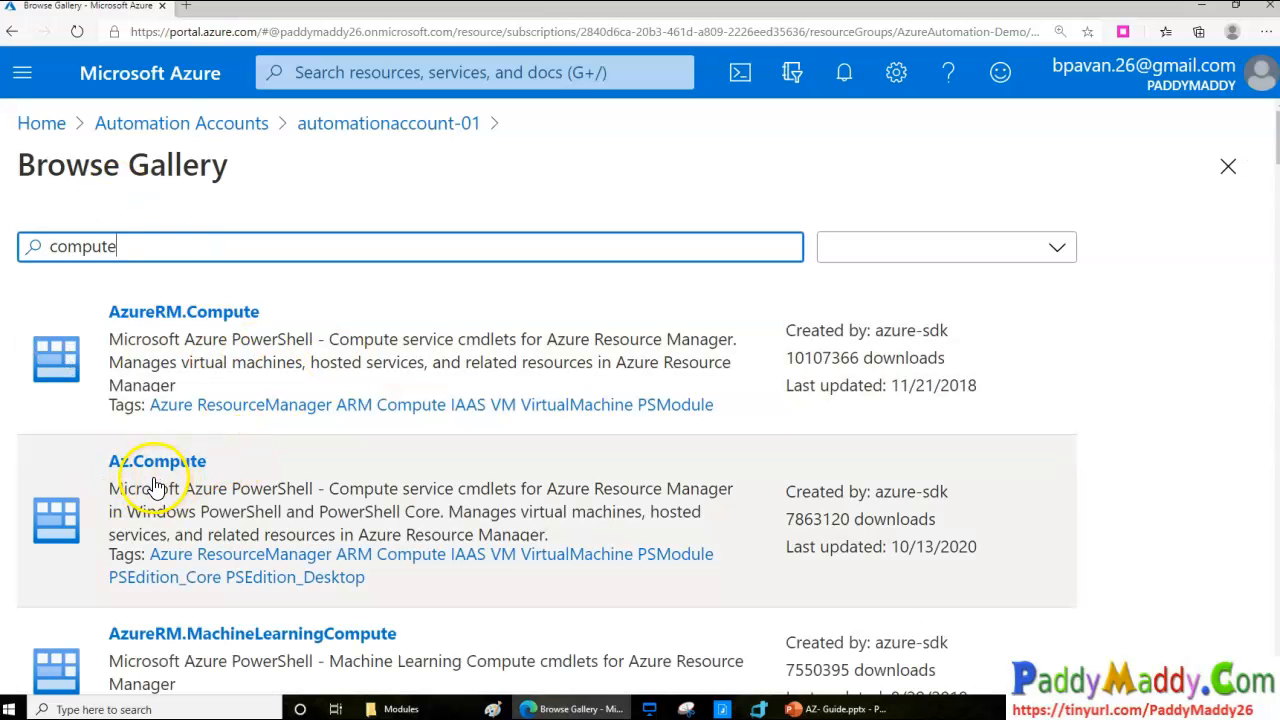
{"action": "left_click", "coordinate": [154, 486]}
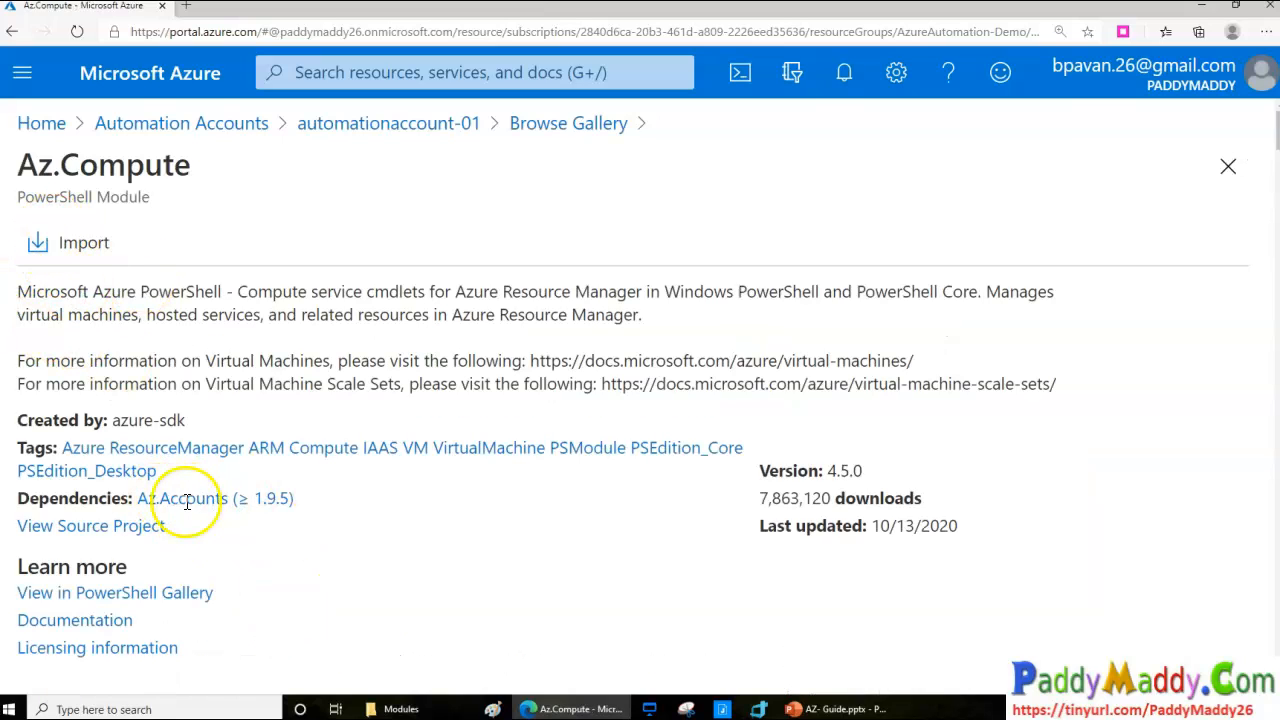
{"action": "scroll", "coordinate": [187, 501], "scroll_direction": "down", "scroll_amount": 4}
{"action": "scroll", "coordinate": [160, 300], "scroll_direction": "up", "scroll_amount": 3}
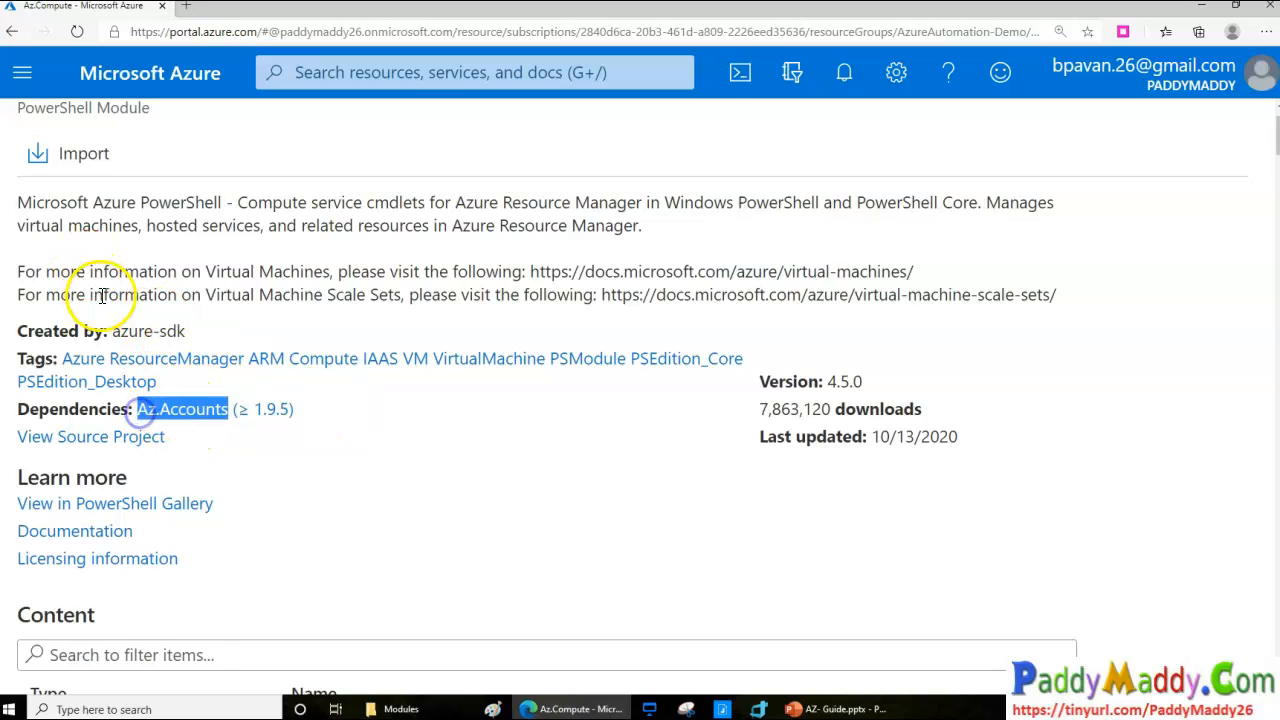
{"action": "scroll", "coordinate": [100, 290], "scroll_direction": "up", "scroll_amount": 1}
{"action": "left_click_drag", "start_coordinate": [38, 165], "coordinate": [170, 177]}
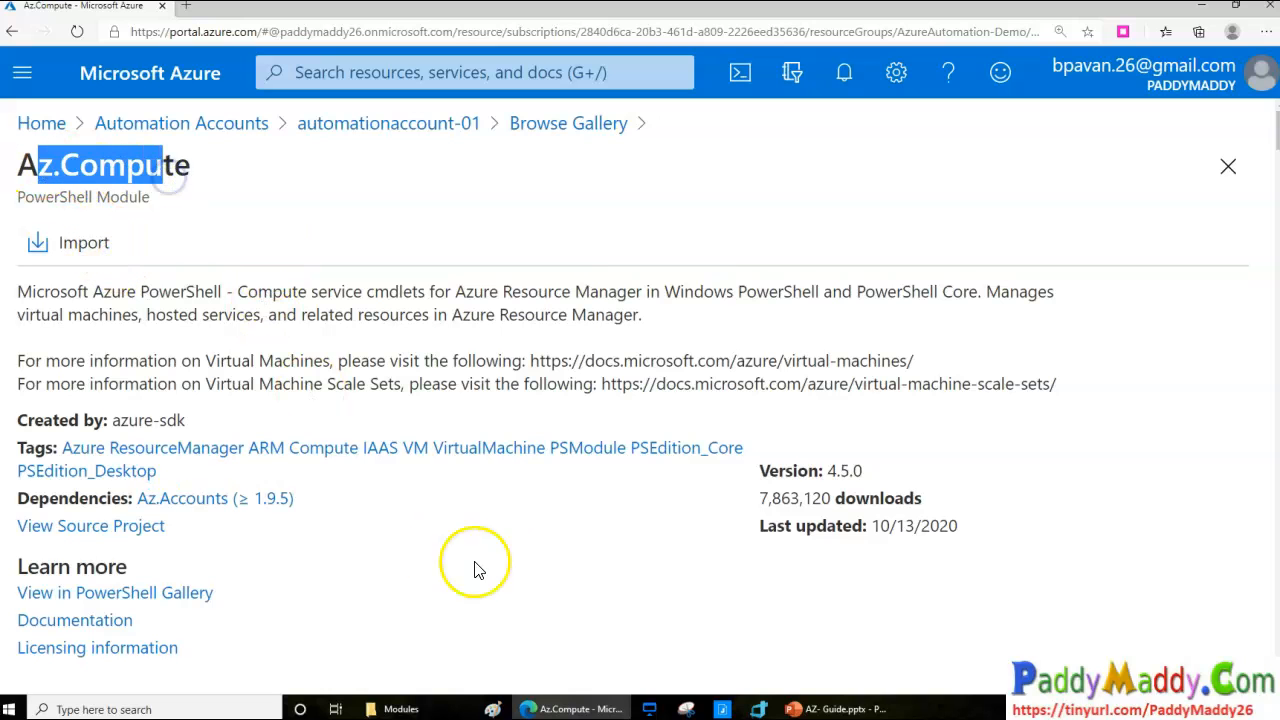
Step: Return to automationaccount-01's module list and review the Az and AzureRM modules installed there
{"action": "left_click", "coordinate": [565, 128]}
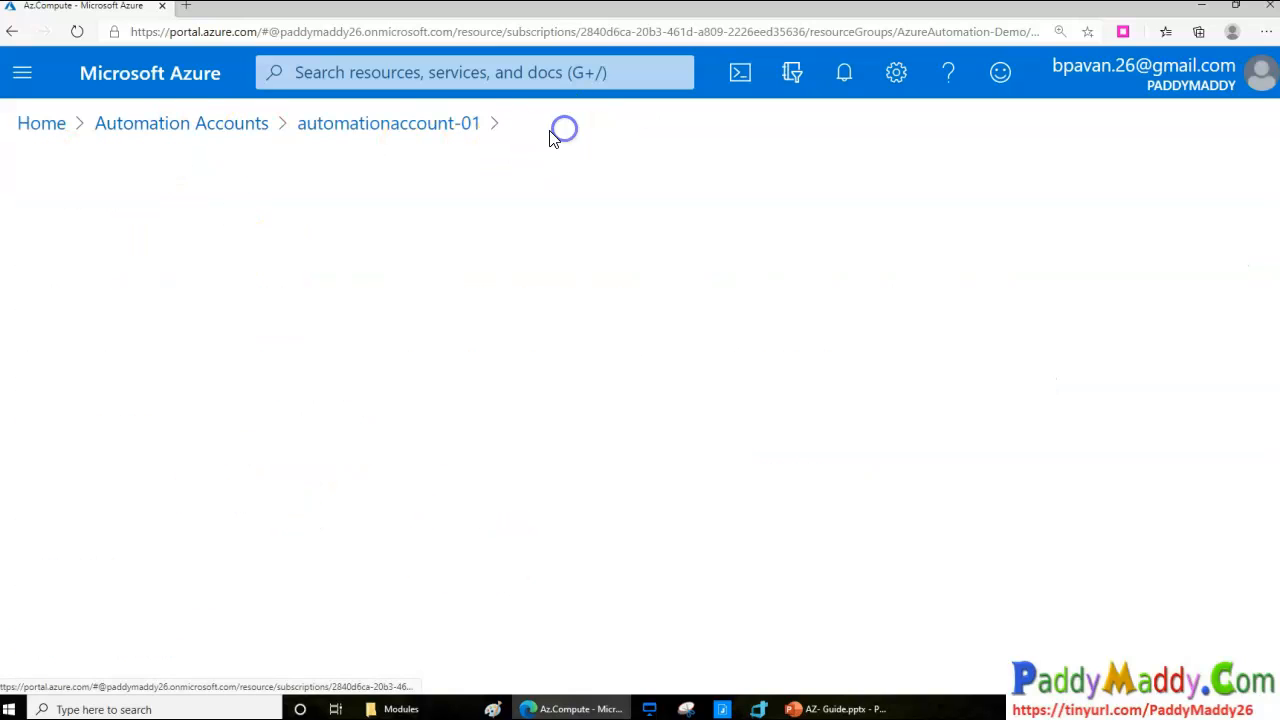
{"action": "left_click", "coordinate": [372, 127]}
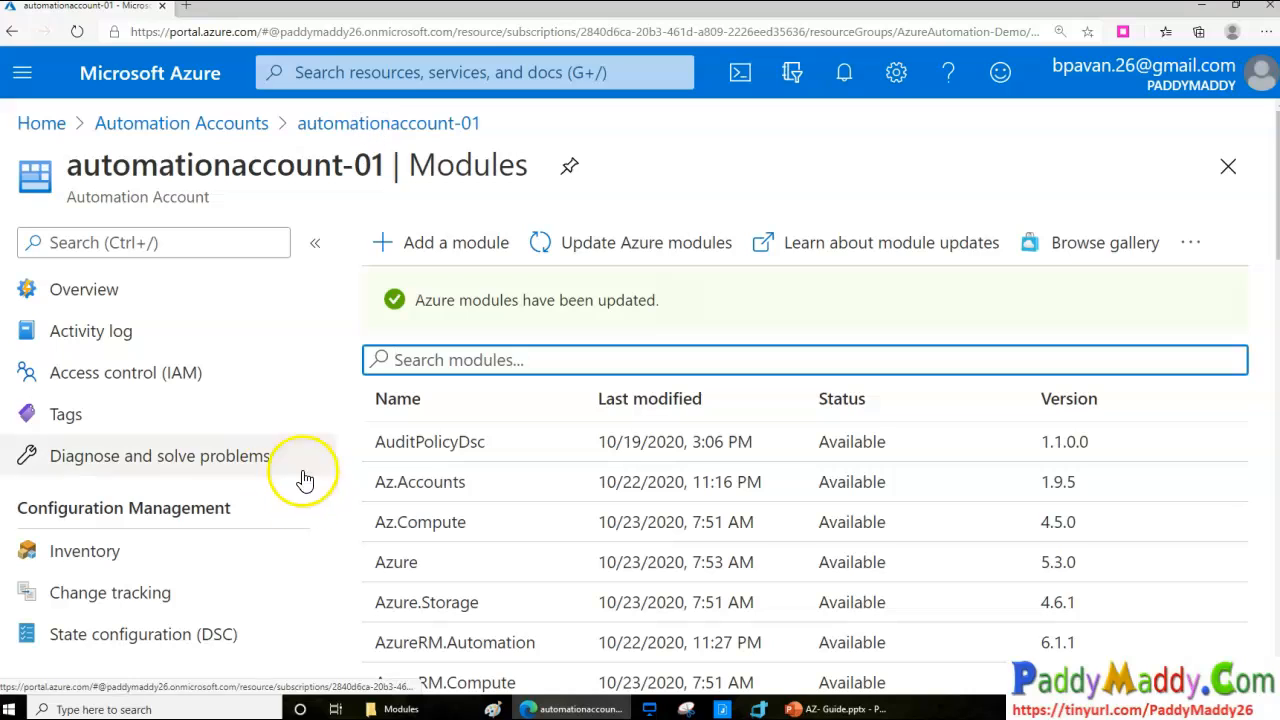
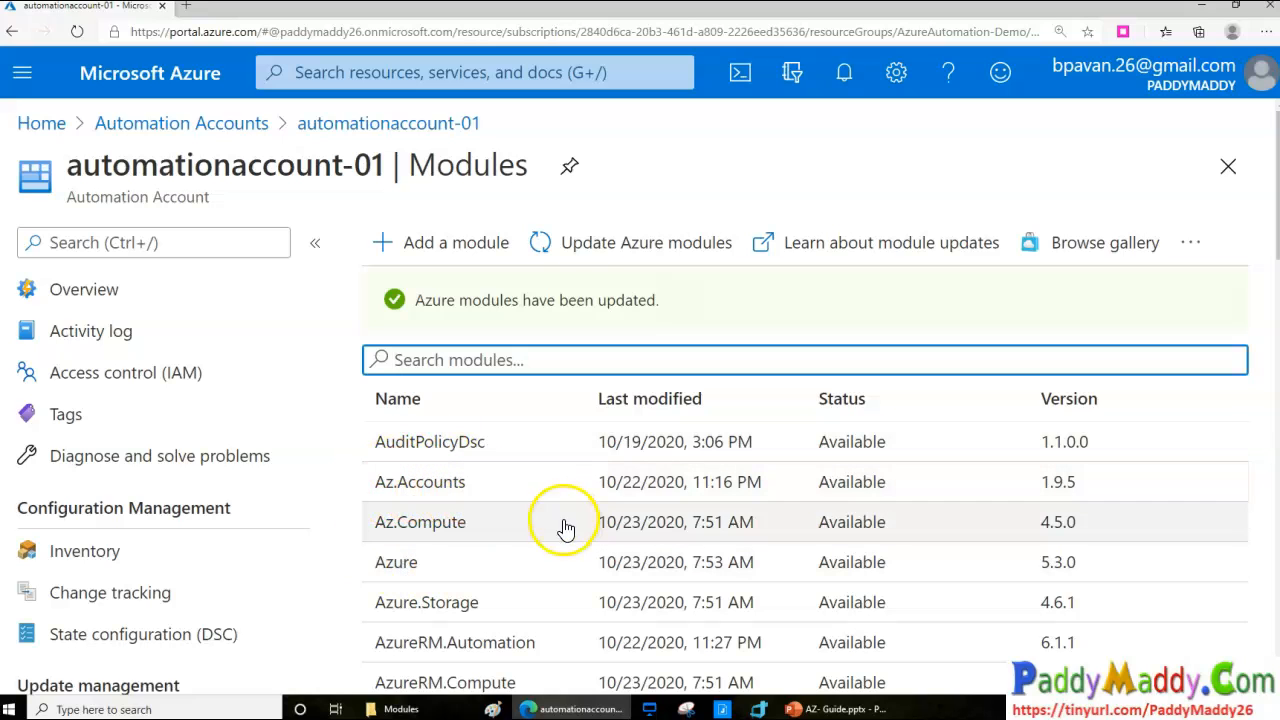
{"action": "scroll", "coordinate": [514, 591], "scroll_direction": "down", "scroll_amount": 2}
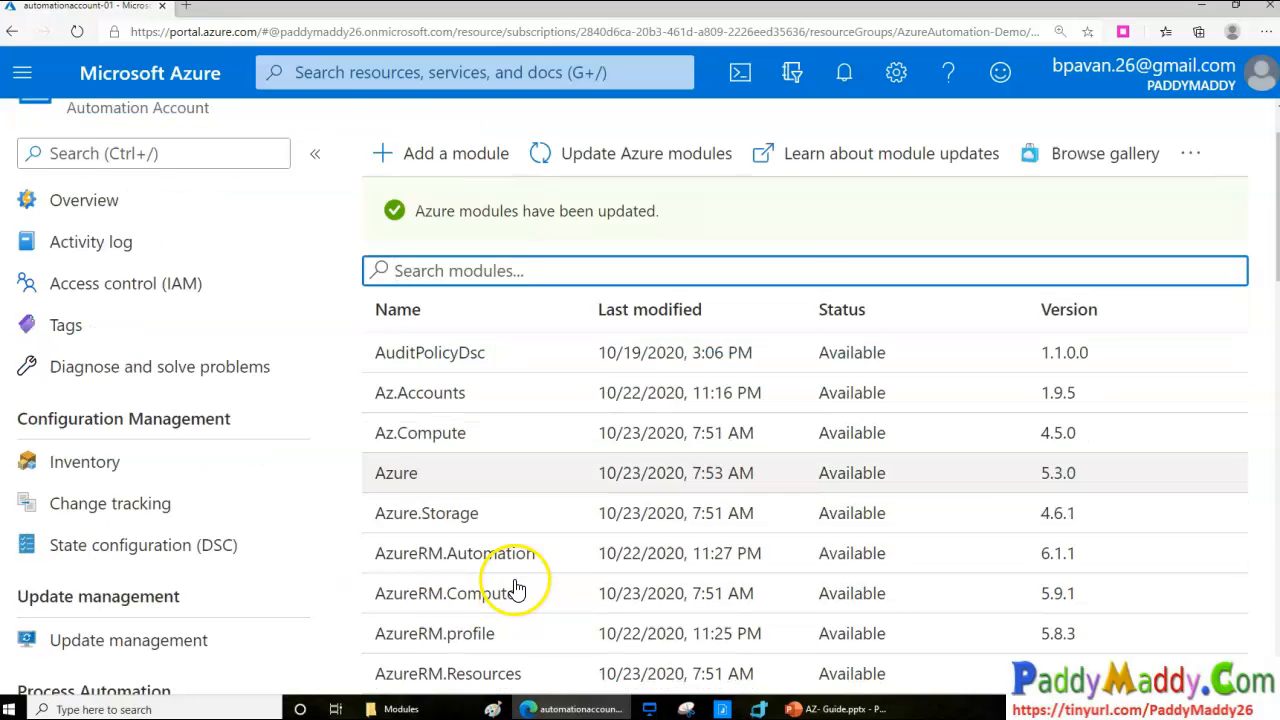
{"action": "scroll", "coordinate": [486, 491], "scroll_direction": "down", "scroll_amount": 1}
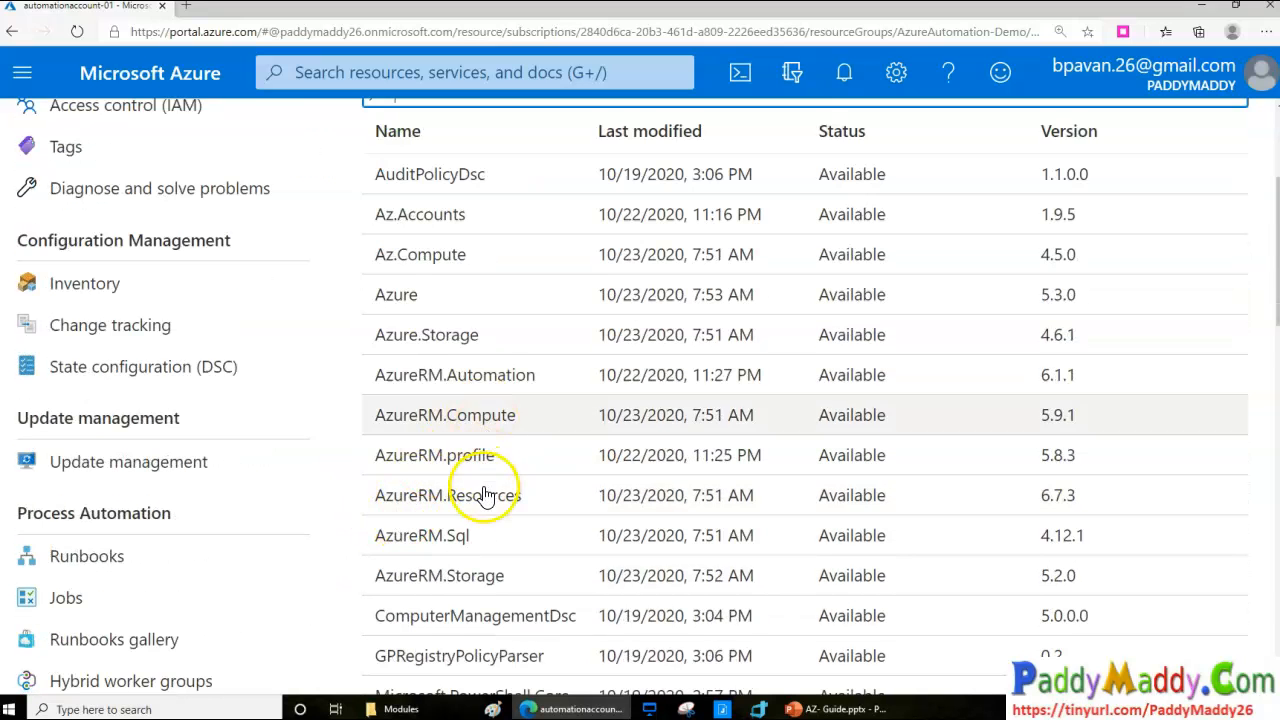
{"action": "scroll", "coordinate": [400, 503], "scroll_direction": "up", "scroll_amount": 3}
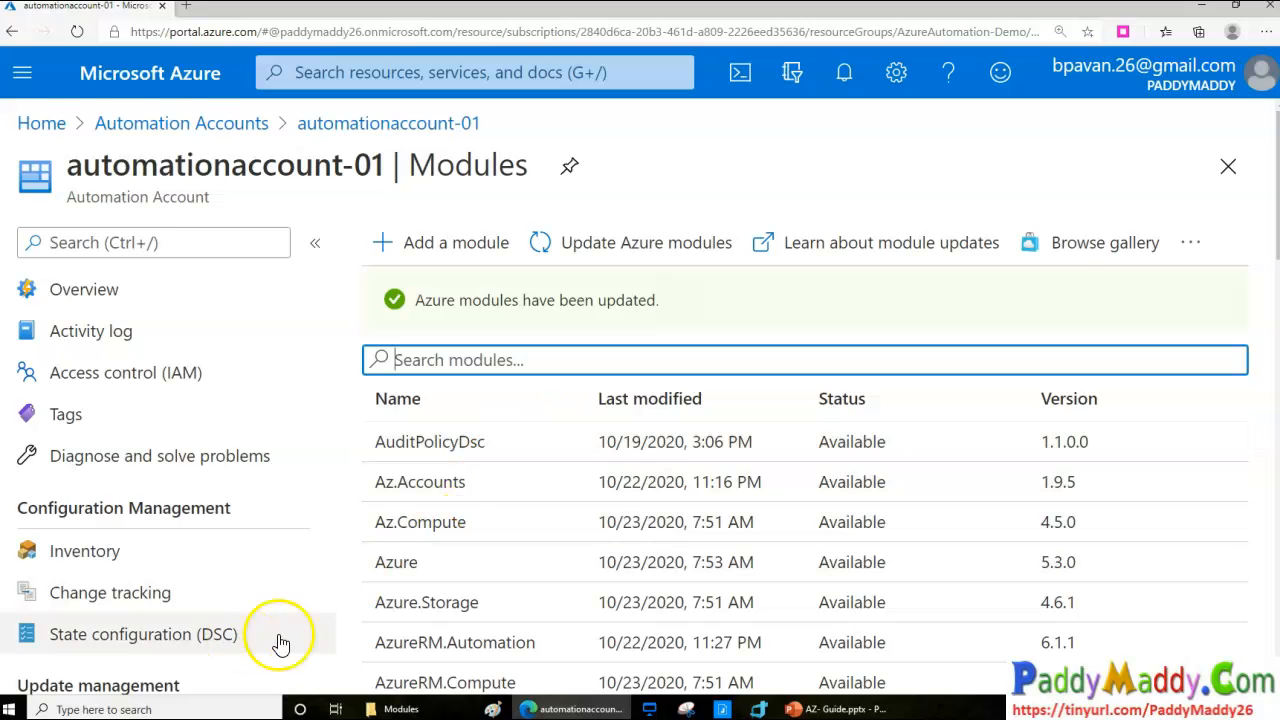
Step: Show the automation account's runbooks and open the azexam-demo runbook's overview
{"action": "scroll", "coordinate": [277, 640], "scroll_direction": "down", "scroll_amount": 2}
{"action": "scroll", "coordinate": [249, 618], "scroll_direction": "down", "scroll_amount": 1}
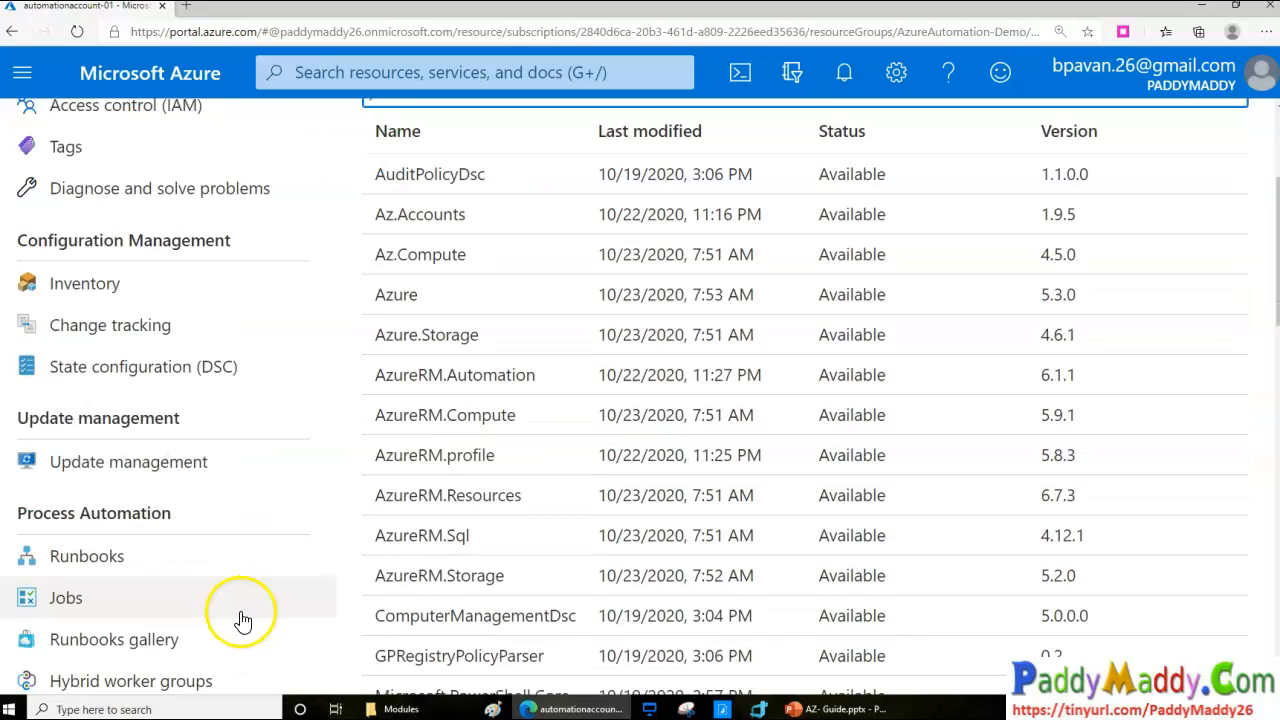
{"action": "left_click", "coordinate": [183, 575]}
{"action": "scroll", "coordinate": [690, 505], "scroll_direction": "up", "scroll_amount": 2}
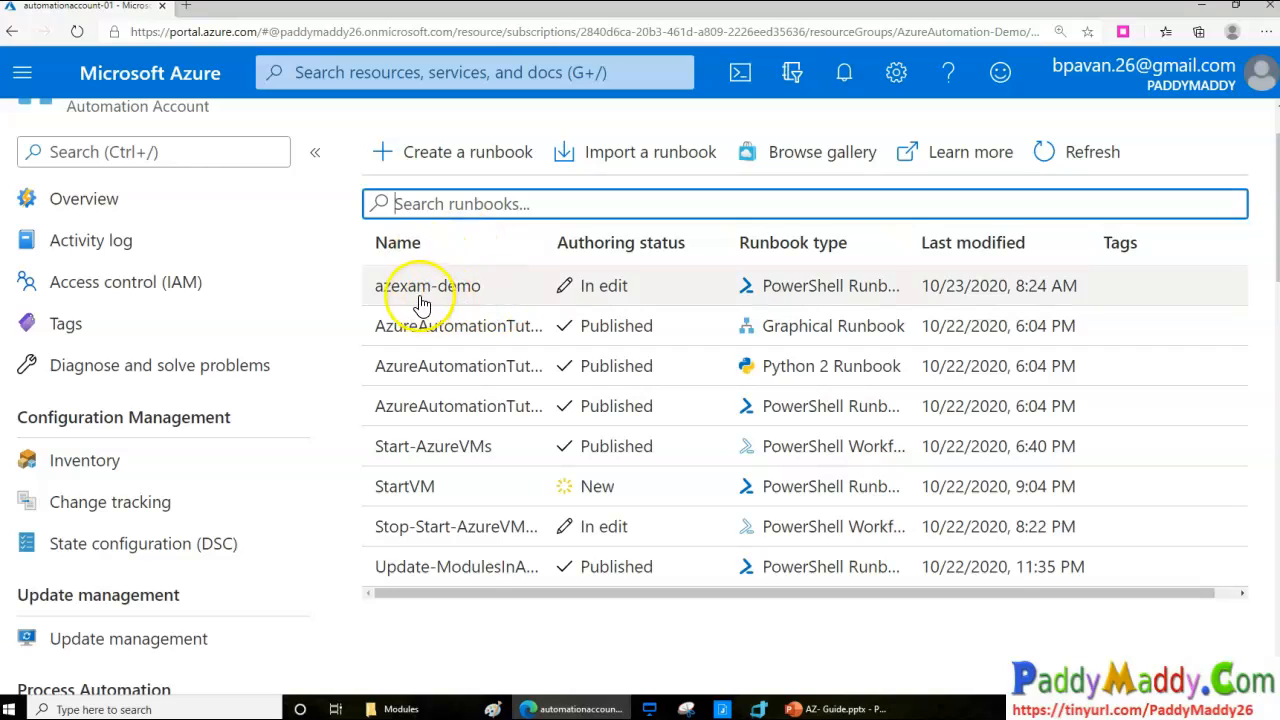
{"action": "left_click_drag", "start_coordinate": [384, 287], "coordinate": [446, 298]}
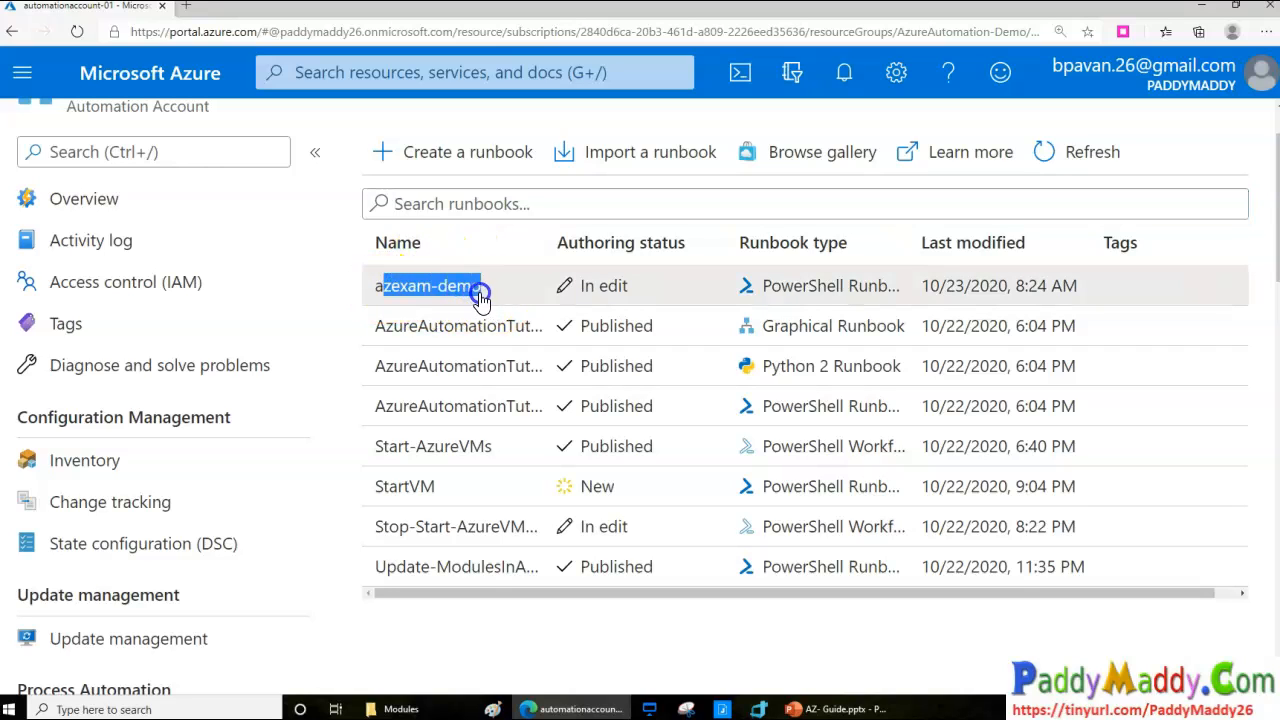
{"action": "left_click_drag", "start_coordinate": [568, 298], "coordinate": [440, 296]}
{"action": "left_click", "coordinate": [459, 285]}
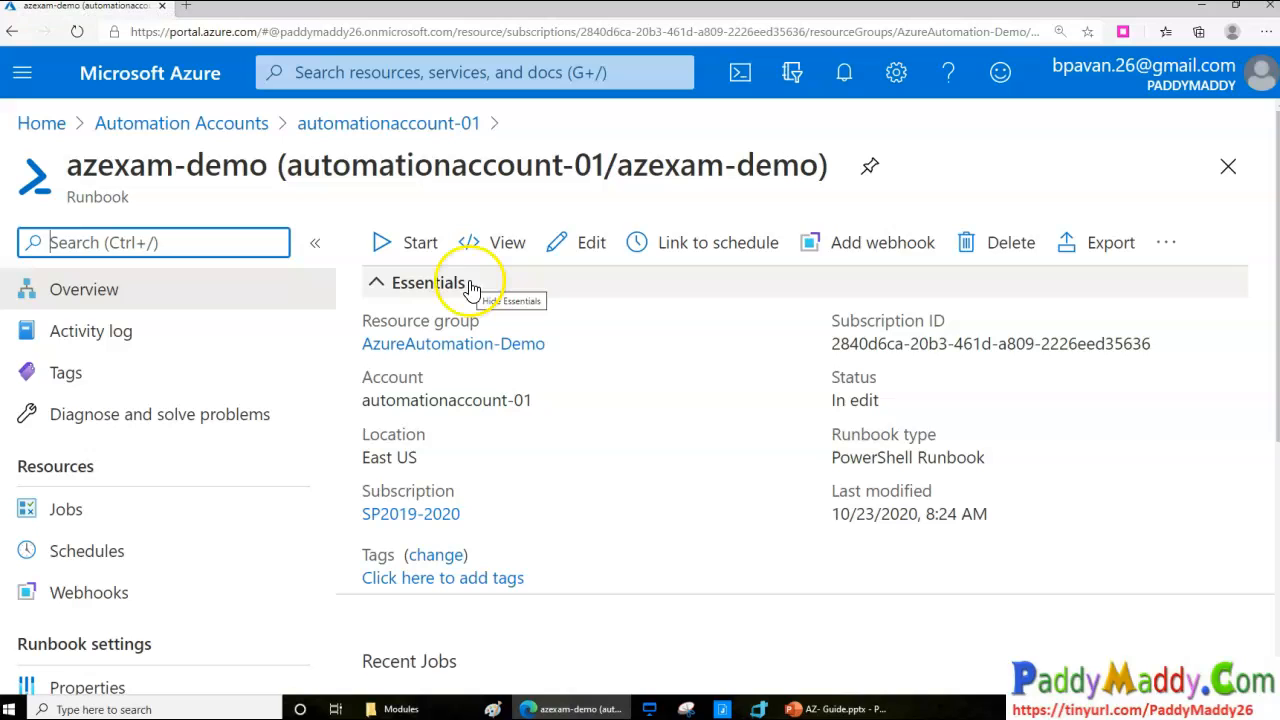
Step: Return to the runbook list, browse the runbook gallery and check which gallery sources are offered
{"action": "left_click", "coordinate": [401, 139]}
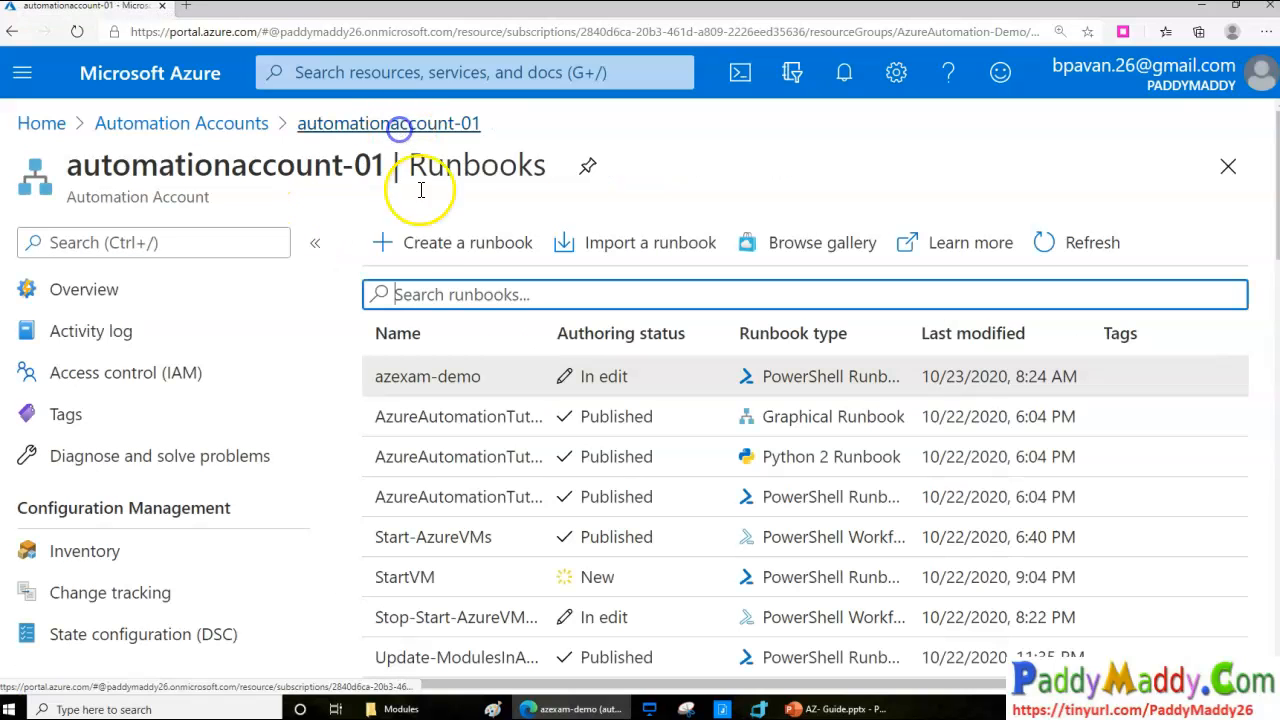
{"action": "left_click", "coordinate": [802, 240]}
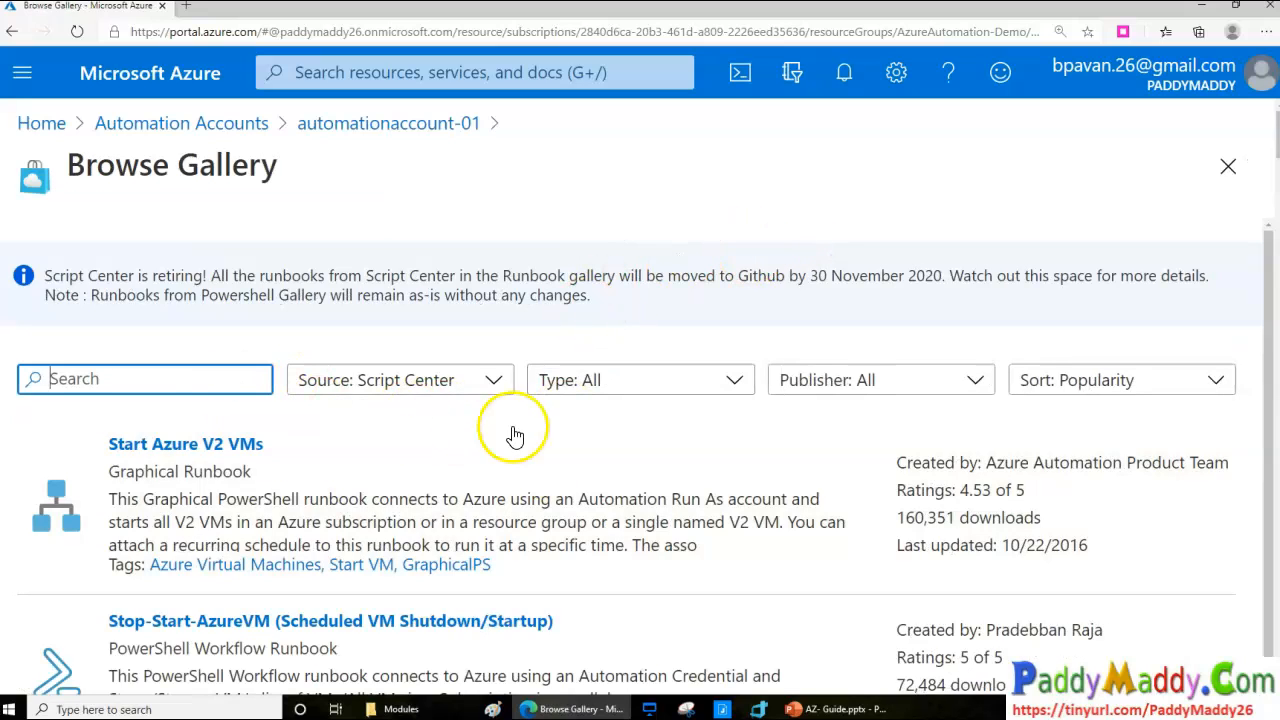
{"action": "left_click", "coordinate": [412, 381]}
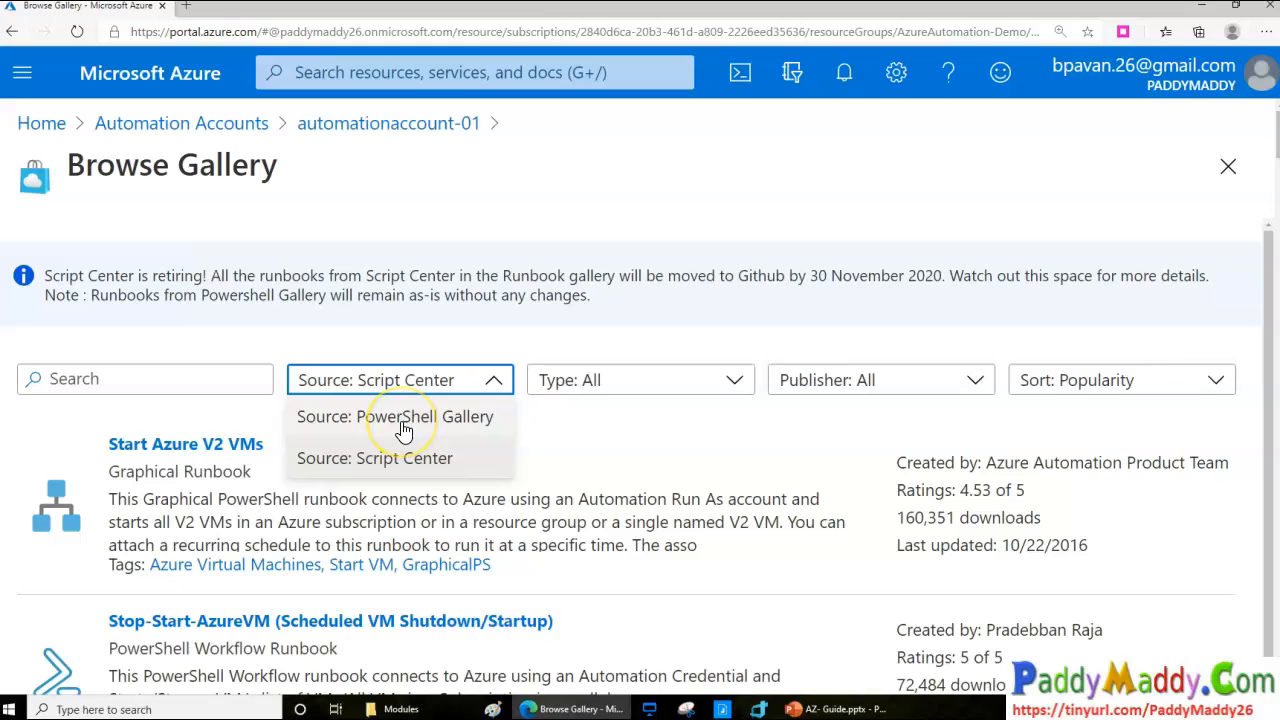
{"action": "left_click", "coordinate": [413, 374]}
{"action": "left_click", "coordinate": [455, 379]}
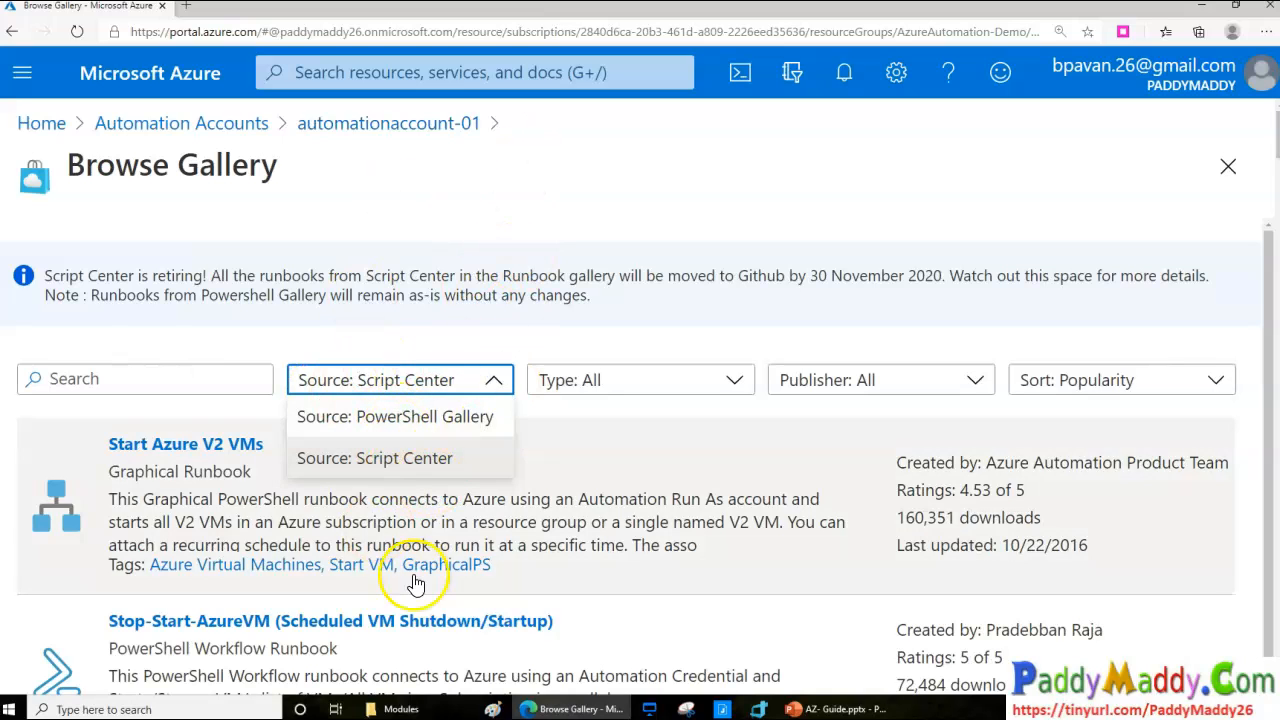
{"action": "left_click", "coordinate": [675, 457]}
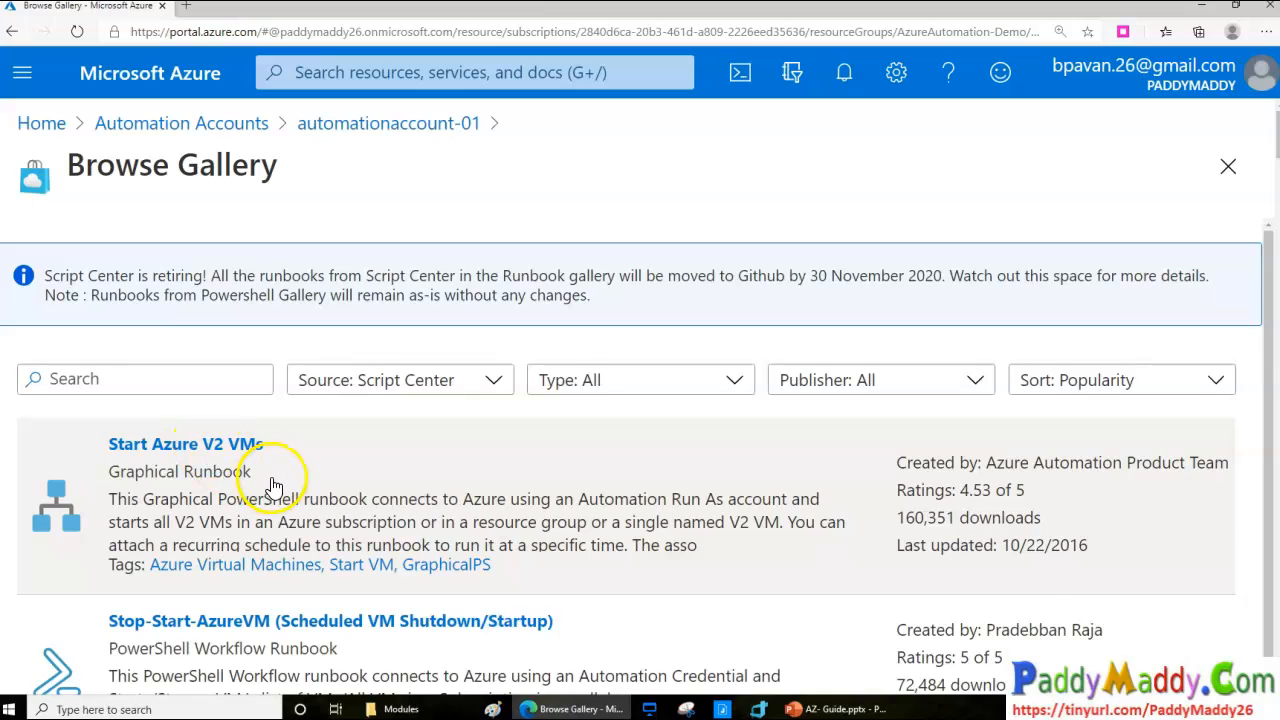
Step: Look through the Script Center runbooks in the gallery, sorted by popularity, for VM start and stop scripts
{"action": "scroll", "coordinate": [230, 520], "scroll_direction": "down", "scroll_amount": 1}
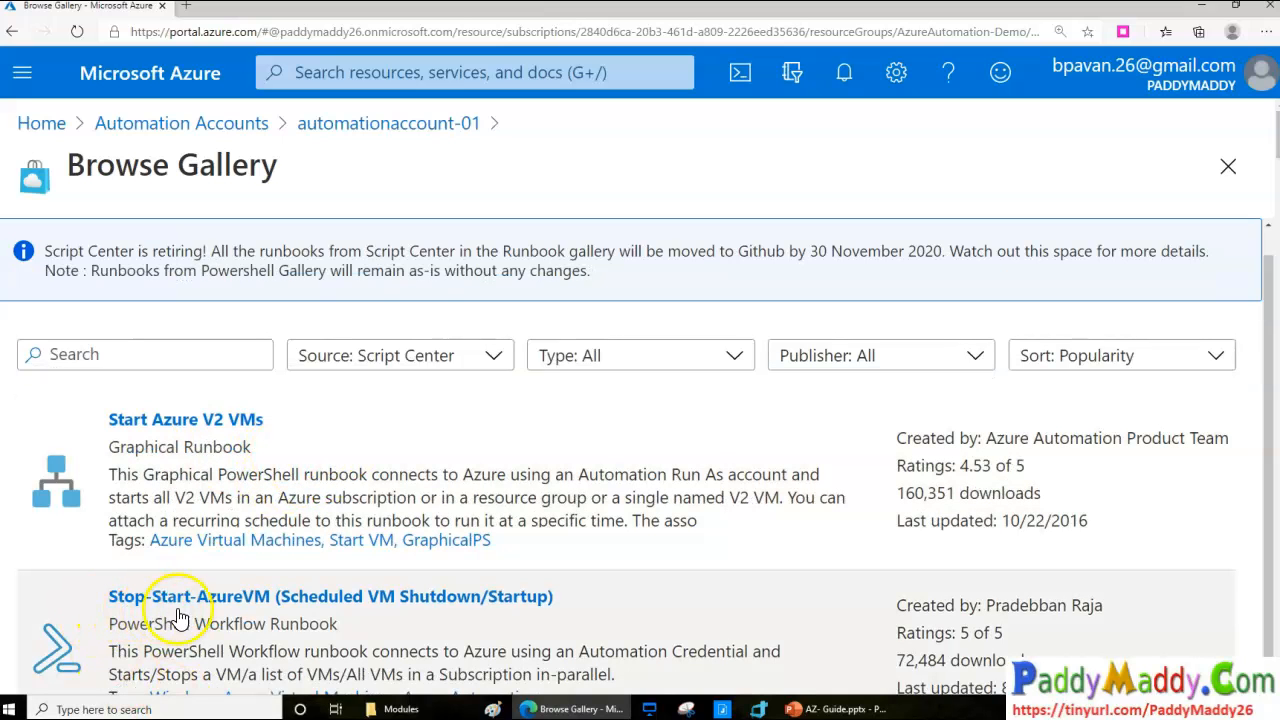
{"action": "scroll", "coordinate": [262, 608], "scroll_direction": "down", "scroll_amount": 1}
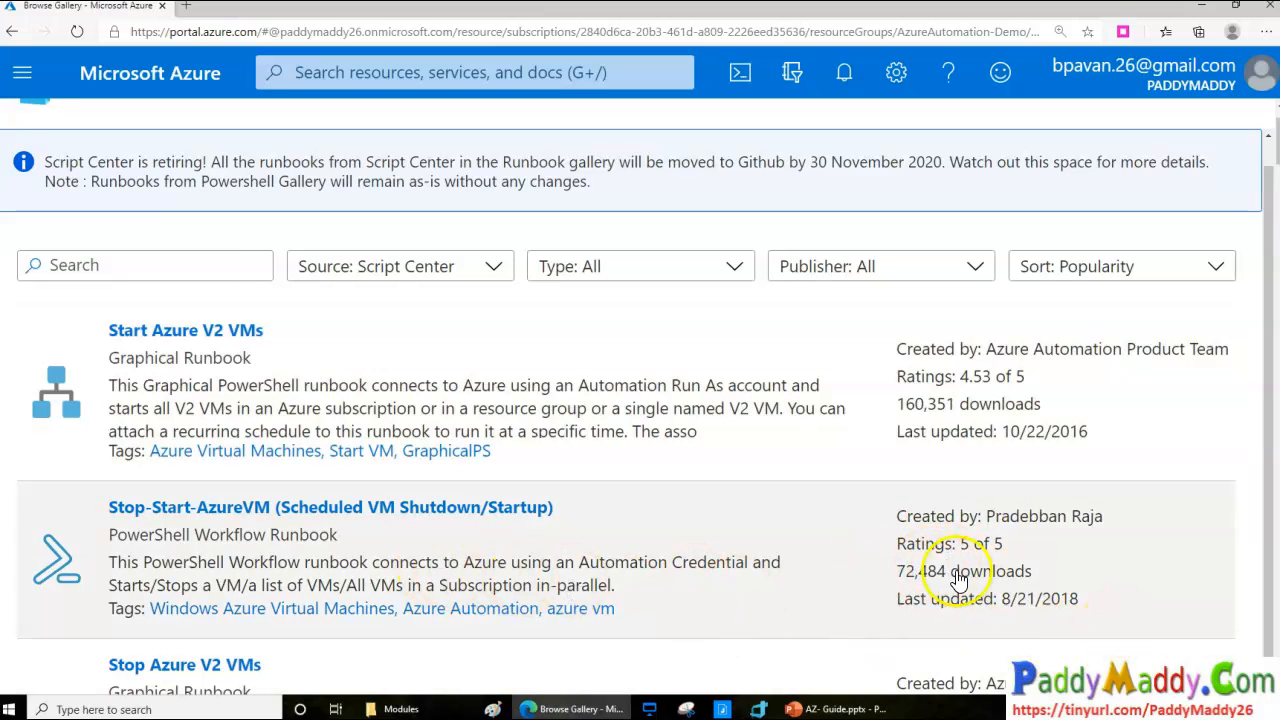
{"action": "scroll", "coordinate": [849, 586], "scroll_direction": "down", "scroll_amount": 5}
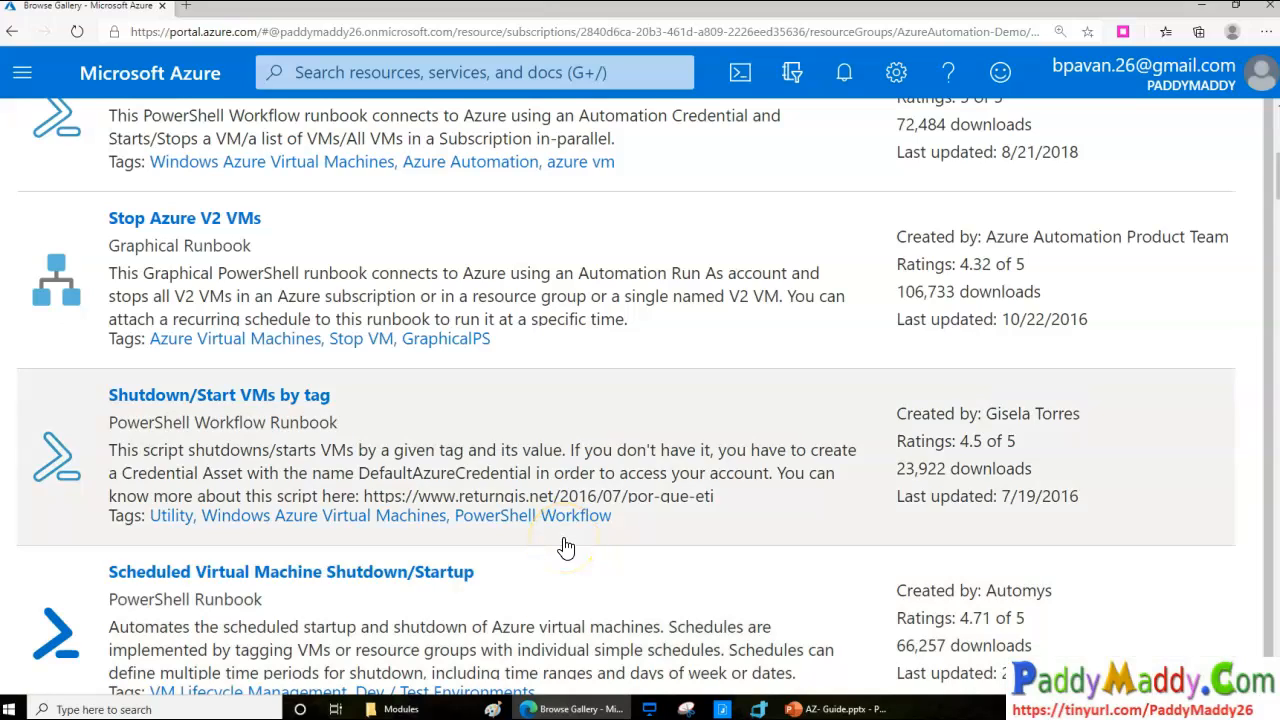
{"action": "scroll", "coordinate": [566, 548], "scroll_direction": "down", "scroll_amount": 7}
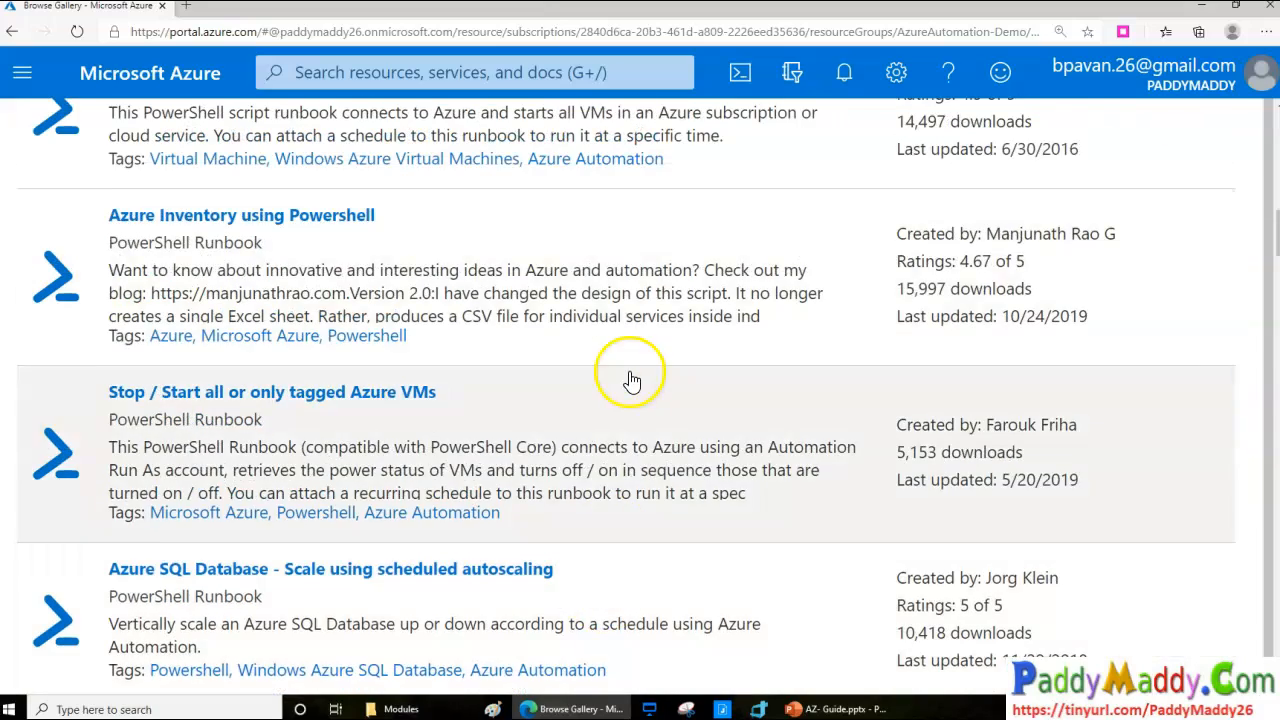
{"action": "scroll", "coordinate": [600, 430], "scroll_direction": "up", "scroll_amount": 15}
Step: Search the runbook gallery for "auto" and look through the matching runbooks
{"action": "left_click", "coordinate": [173, 378]}
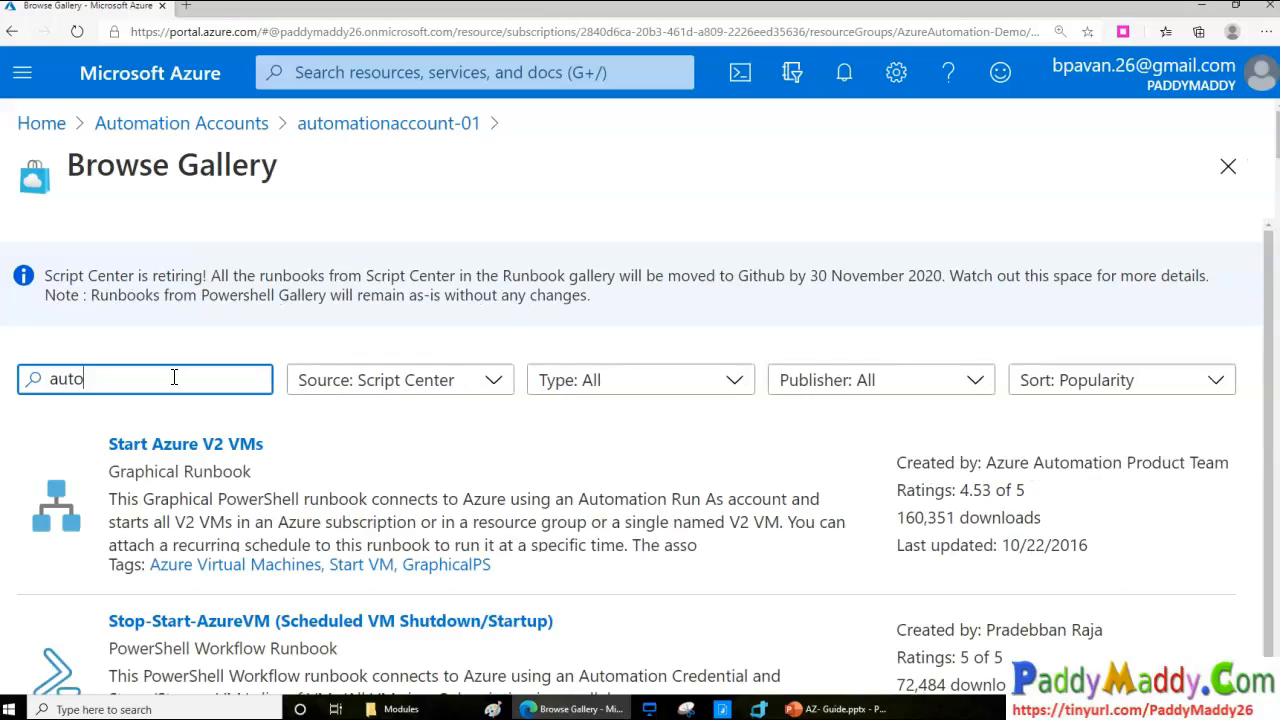
{"action": "scroll", "coordinate": [509, 551], "scroll_direction": "down", "scroll_amount": 12}
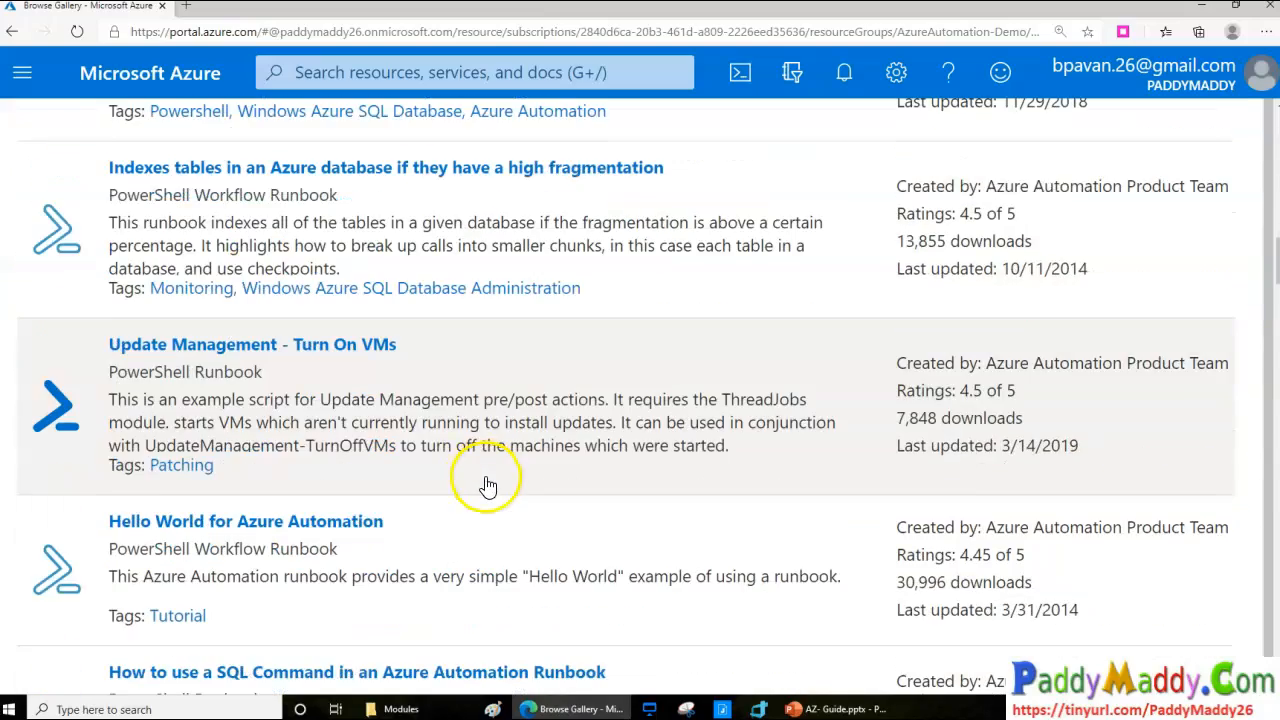
{"action": "scroll", "coordinate": [487, 485], "scroll_direction": "down", "scroll_amount": 5}
{"action": "scroll", "coordinate": [487, 487], "scroll_direction": "up", "scroll_amount": 15}
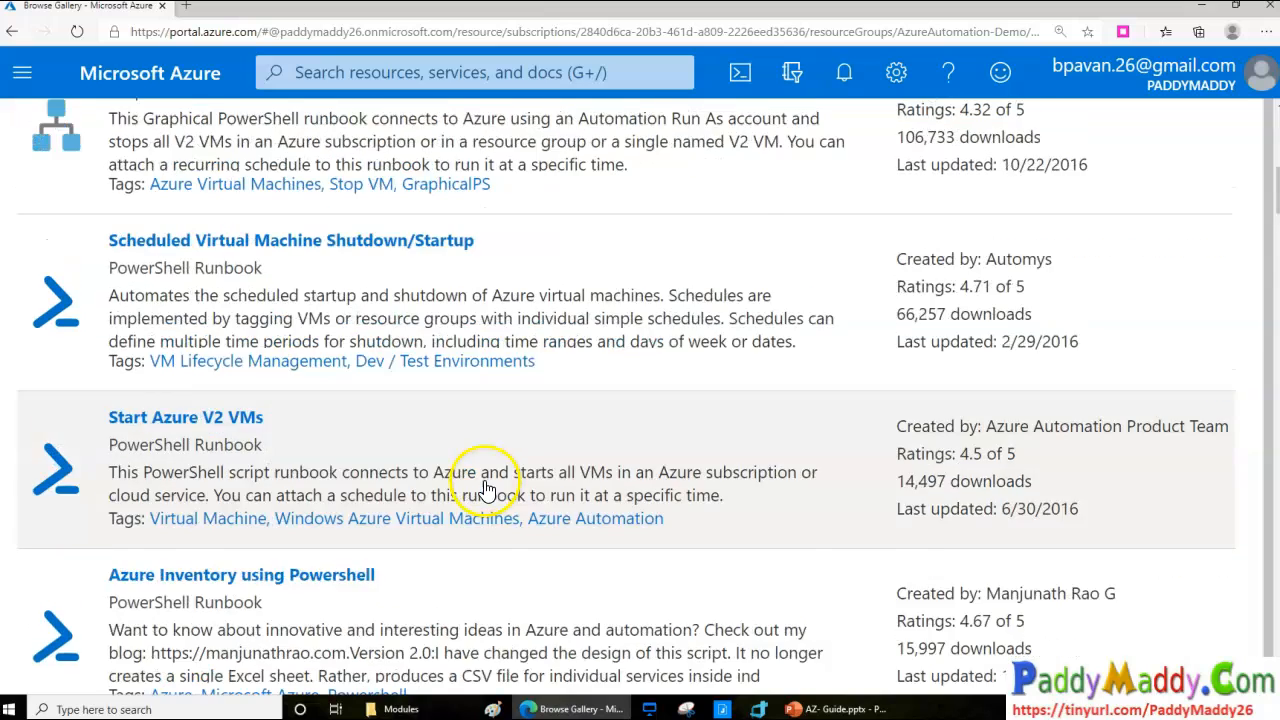
Step: Search the runbook gallery for "update" and review the Update Management runbooks offered
{"action": "scroll", "coordinate": [487, 487], "scroll_direction": "up", "scroll_amount": 5}
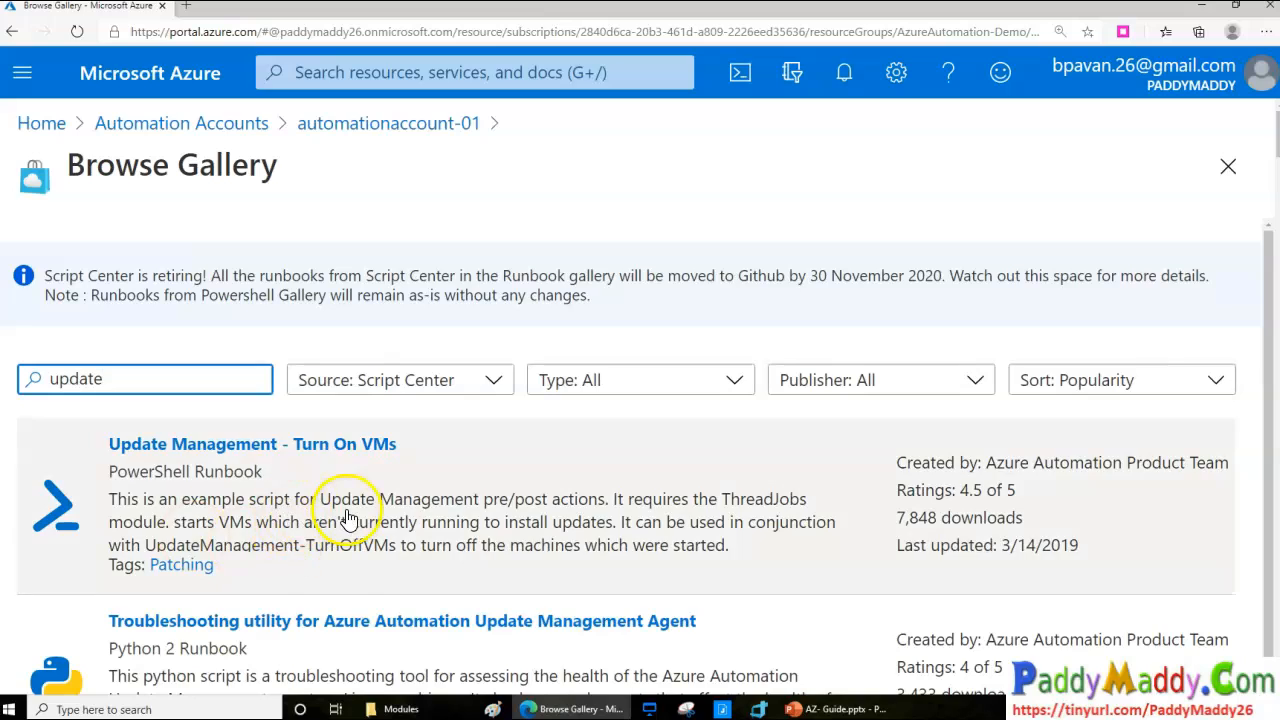
{"action": "scroll", "coordinate": [343, 525], "scroll_direction": "down", "scroll_amount": 4}
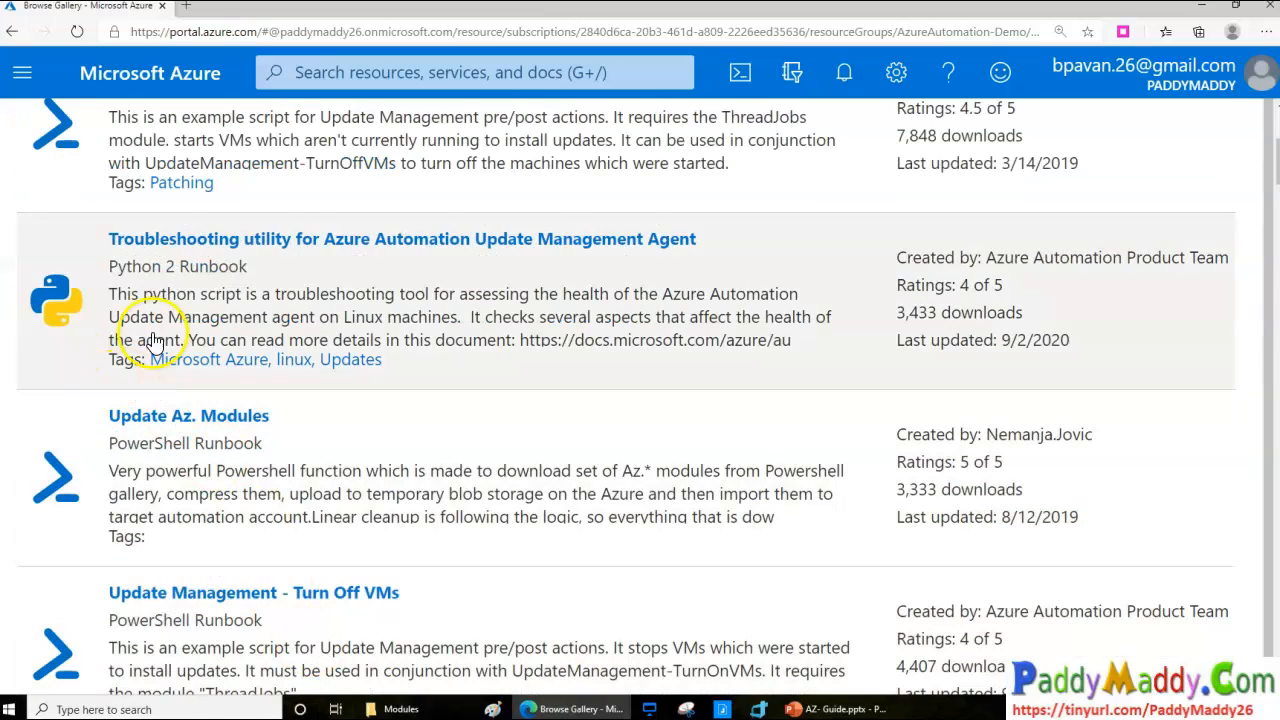
{"action": "scroll", "coordinate": [225, 508], "scroll_direction": "down", "scroll_amount": 11}
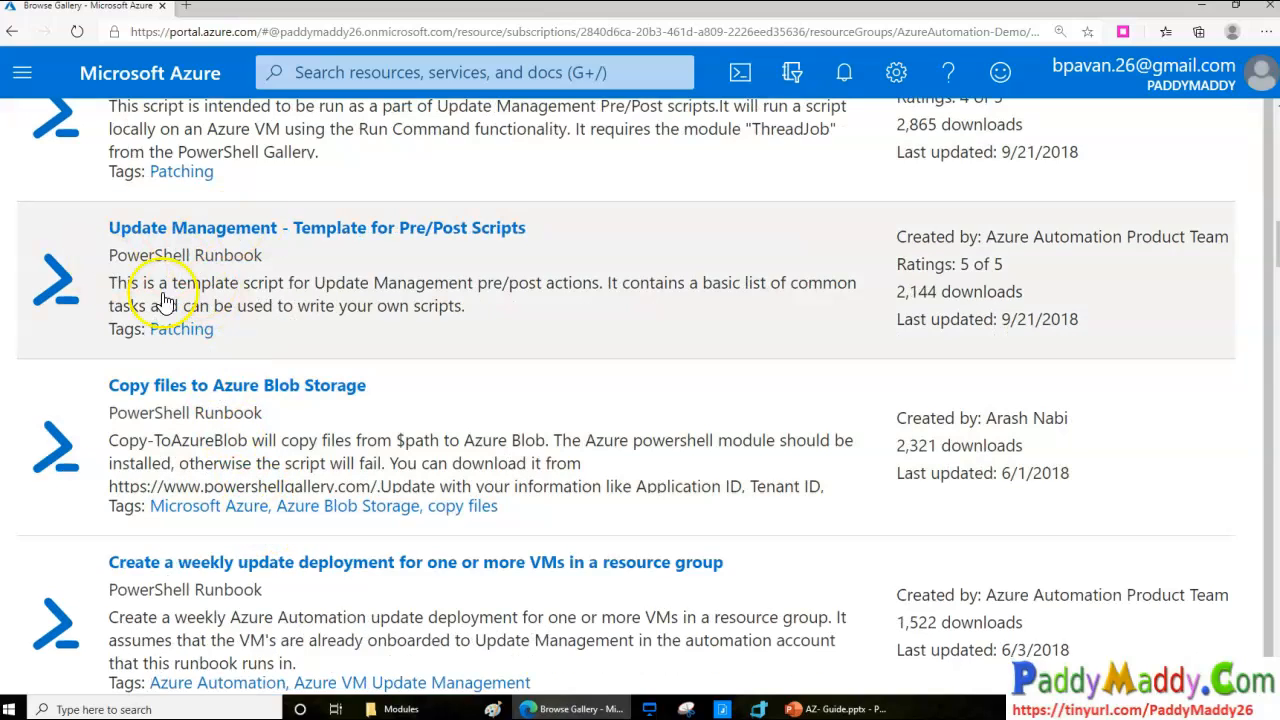
{"action": "scroll", "coordinate": [390, 417], "scroll_direction": "up", "scroll_amount": 1}
{"action": "scroll", "coordinate": [390, 410], "scroll_direction": "up", "scroll_amount": 15}
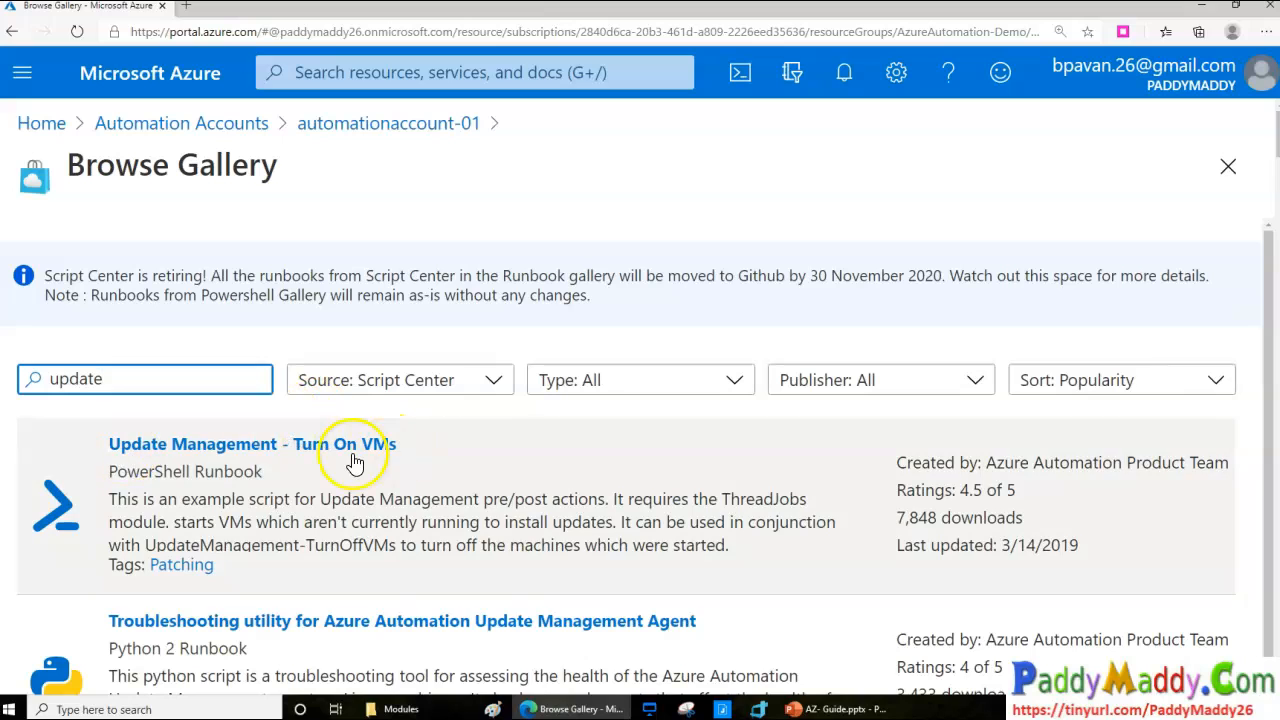
Step: Open the Update Management - Turn On VMs gallery runbook and read through its source script and description
{"action": "left_click", "coordinate": [265, 463]}
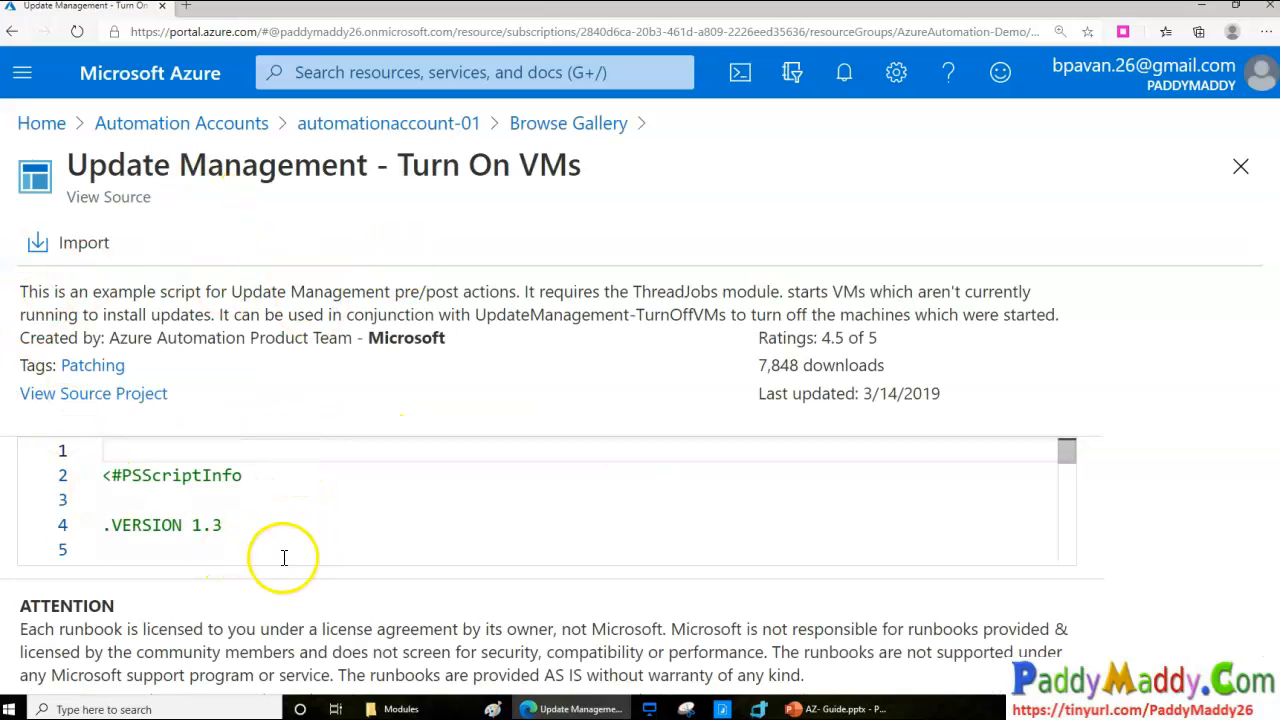
{"action": "scroll", "coordinate": [271, 540], "scroll_direction": "down", "scroll_amount": 5}
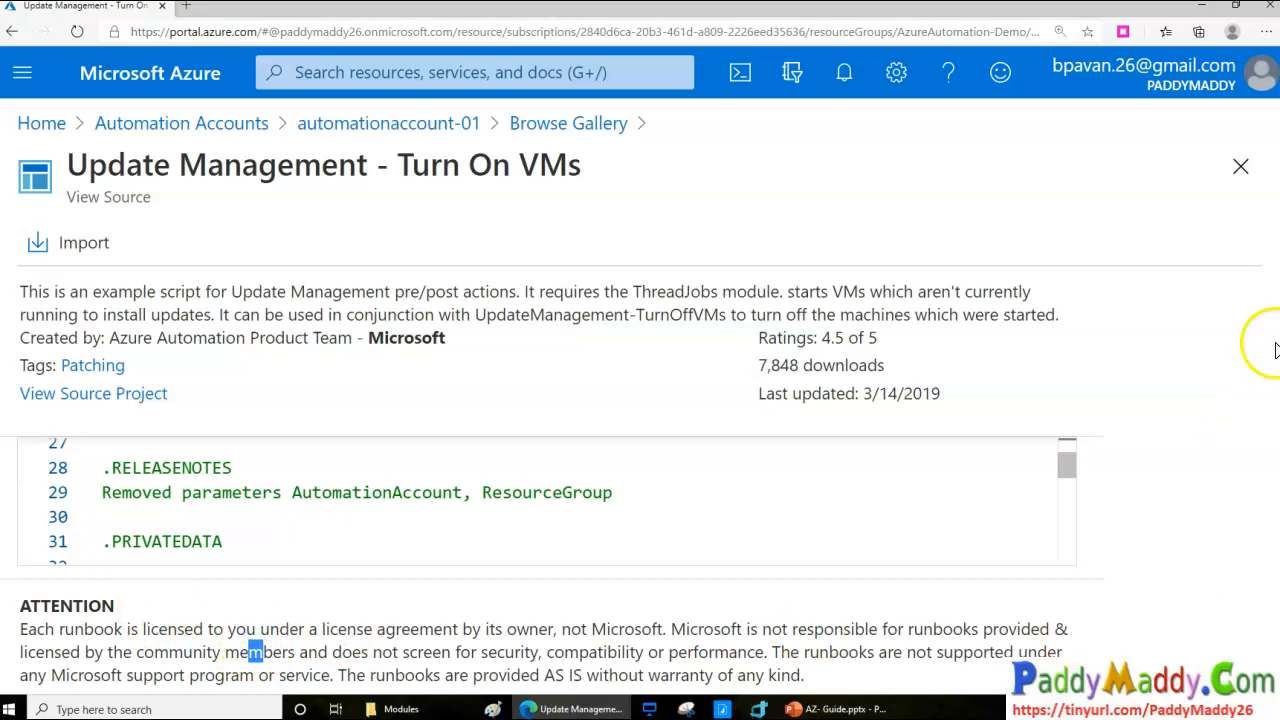
{"action": "left_click_drag", "start_coordinate": [1066, 465], "coordinate": [1068, 556]}
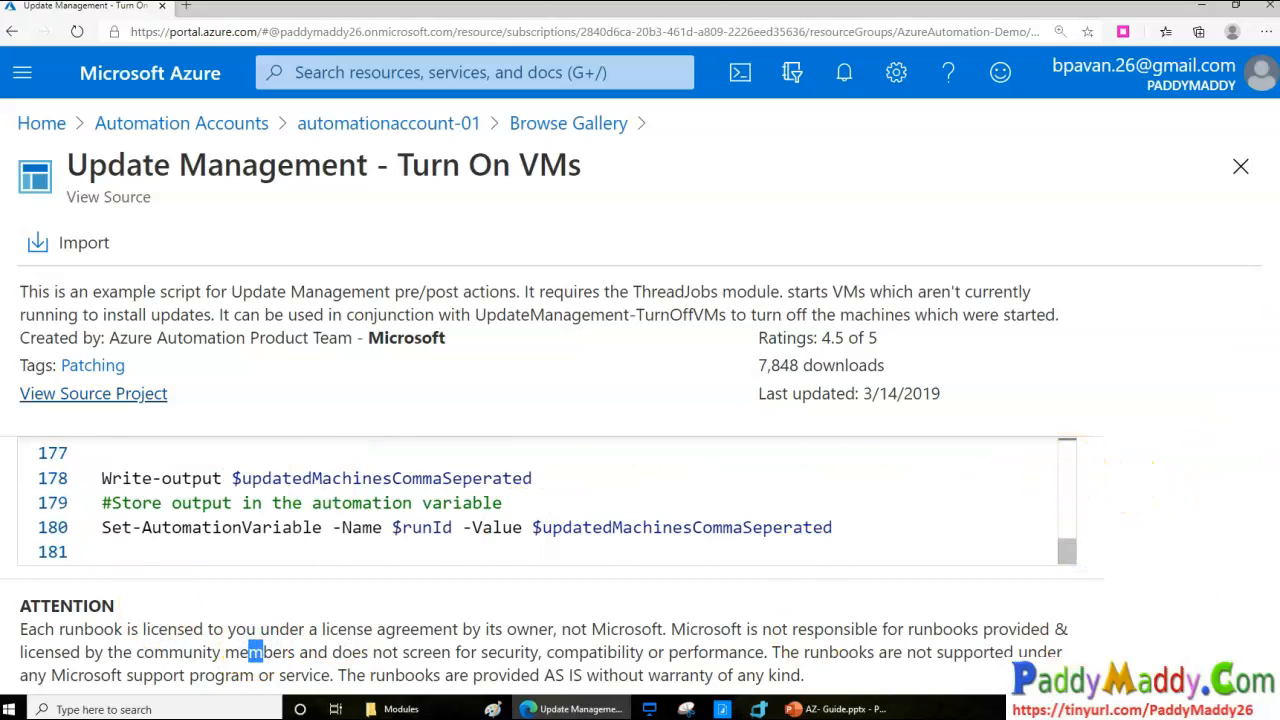
{"action": "left_click_drag", "start_coordinate": [78, 292], "coordinate": [452, 292]}
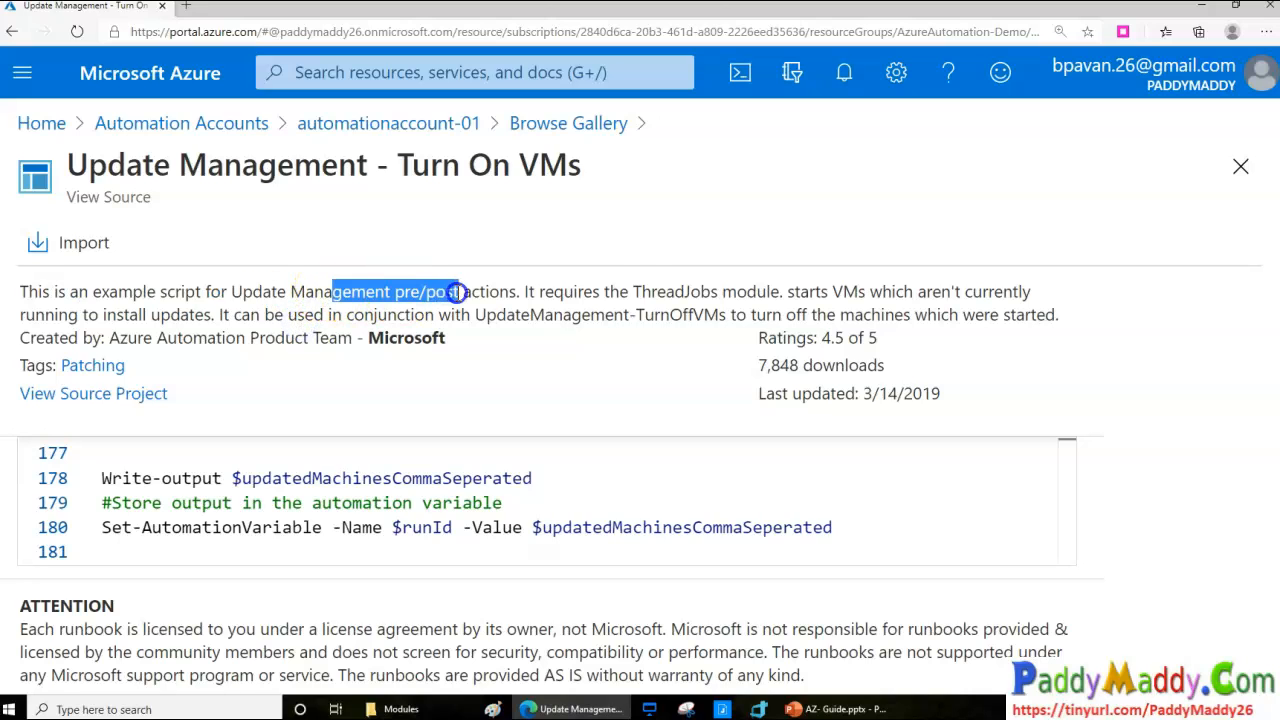
{"action": "left_click_drag", "start_coordinate": [555, 291], "coordinate": [722, 293]}
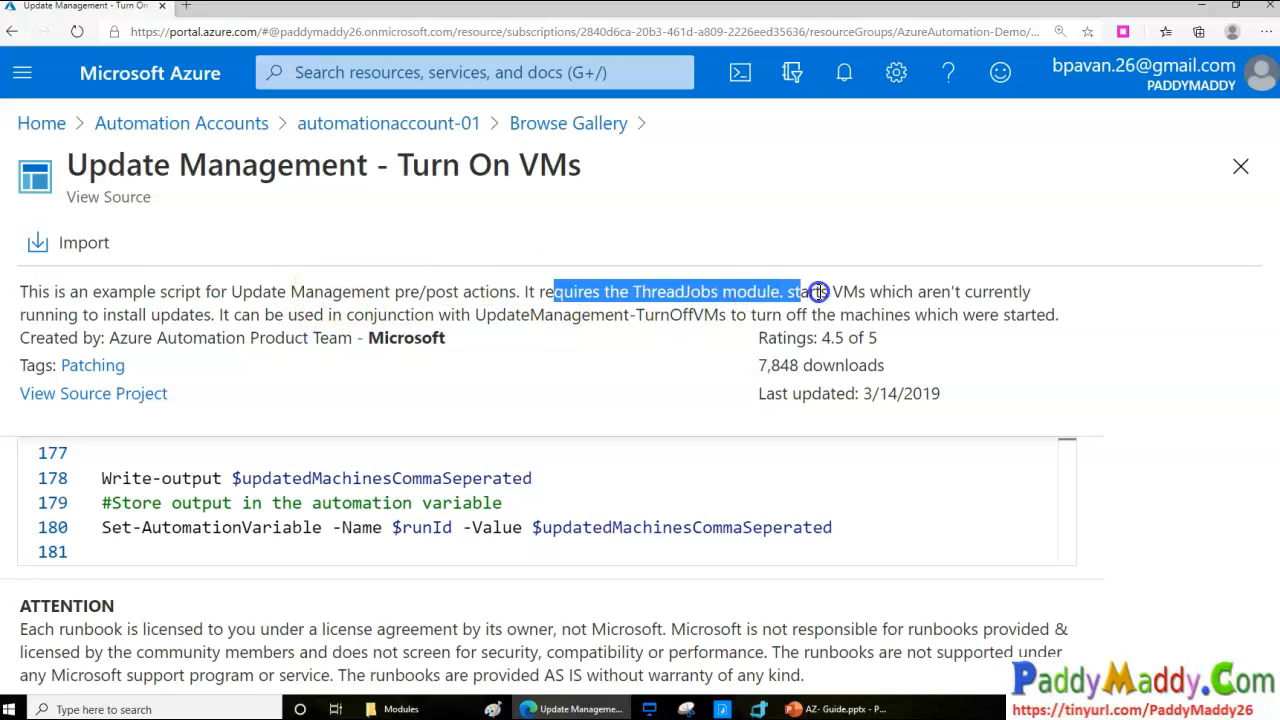
{"action": "left_click_drag", "start_coordinate": [870, 292], "coordinate": [1018, 318]}
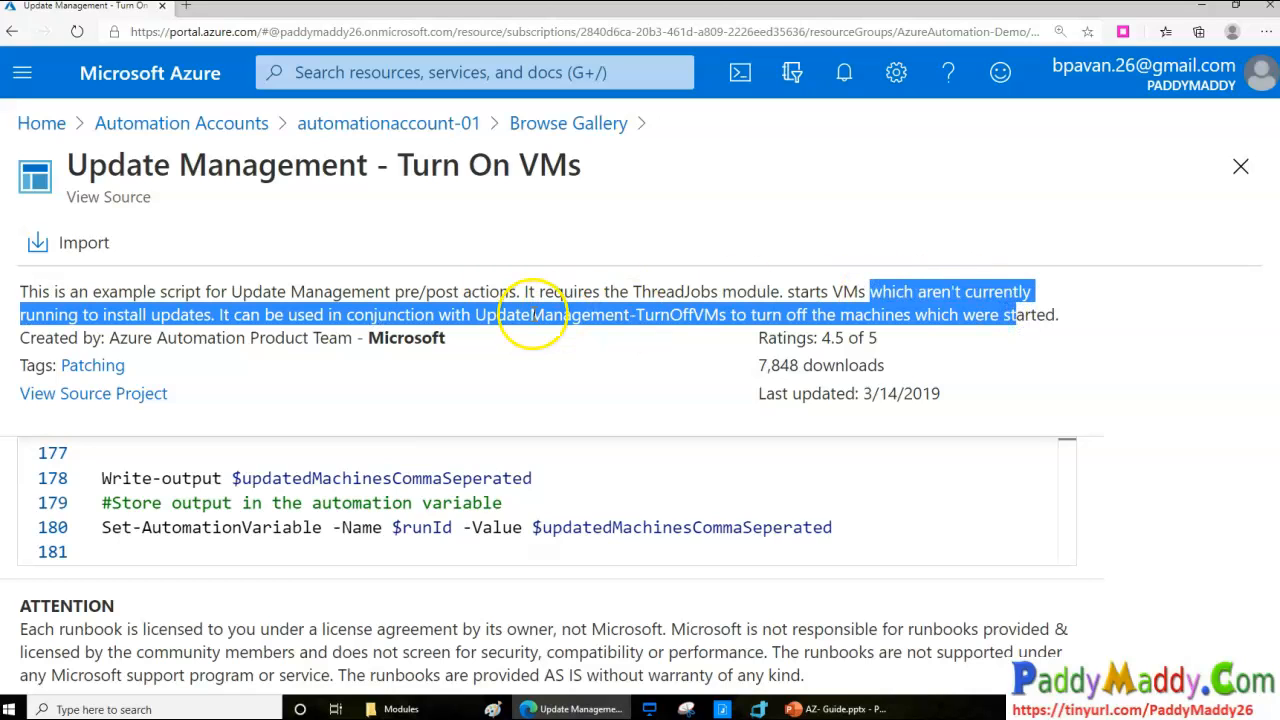
Step: Import the gallery runbook under the name UpdateManagement-TurnOnVms and return to automationaccount-01's runbook list
{"action": "left_click", "coordinate": [80, 242]}
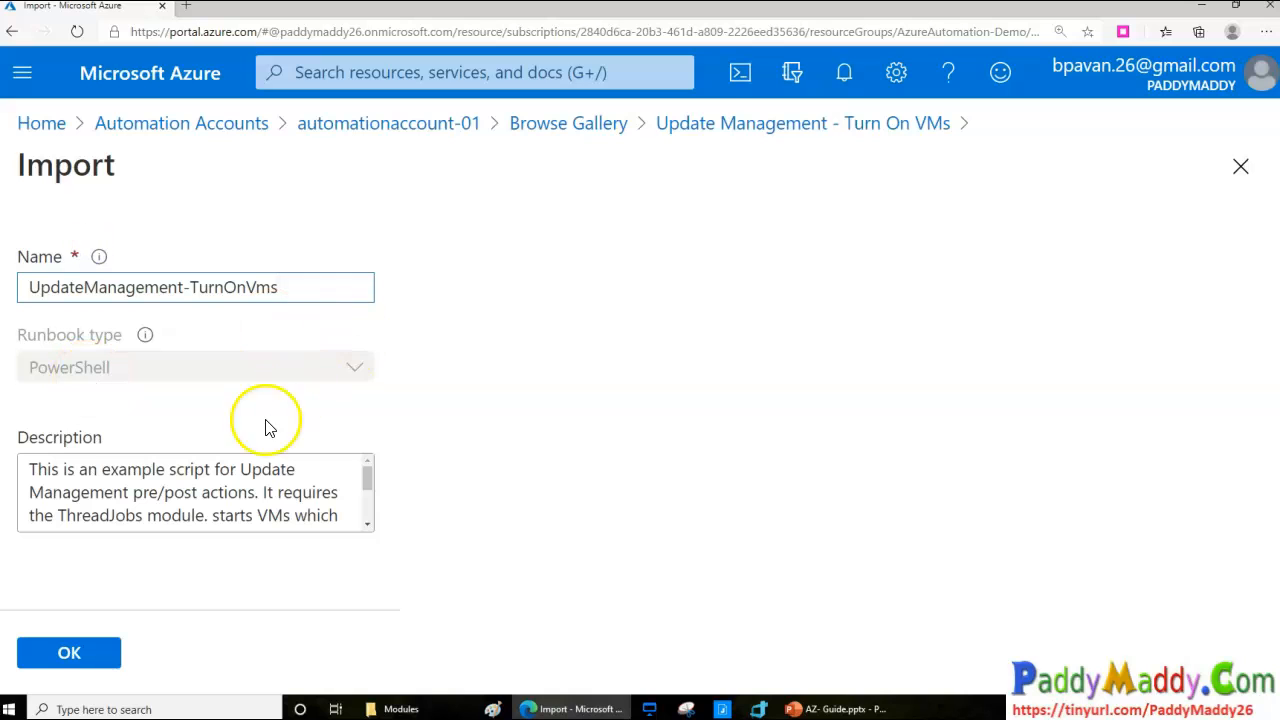
{"action": "left_click", "coordinate": [86, 667]}
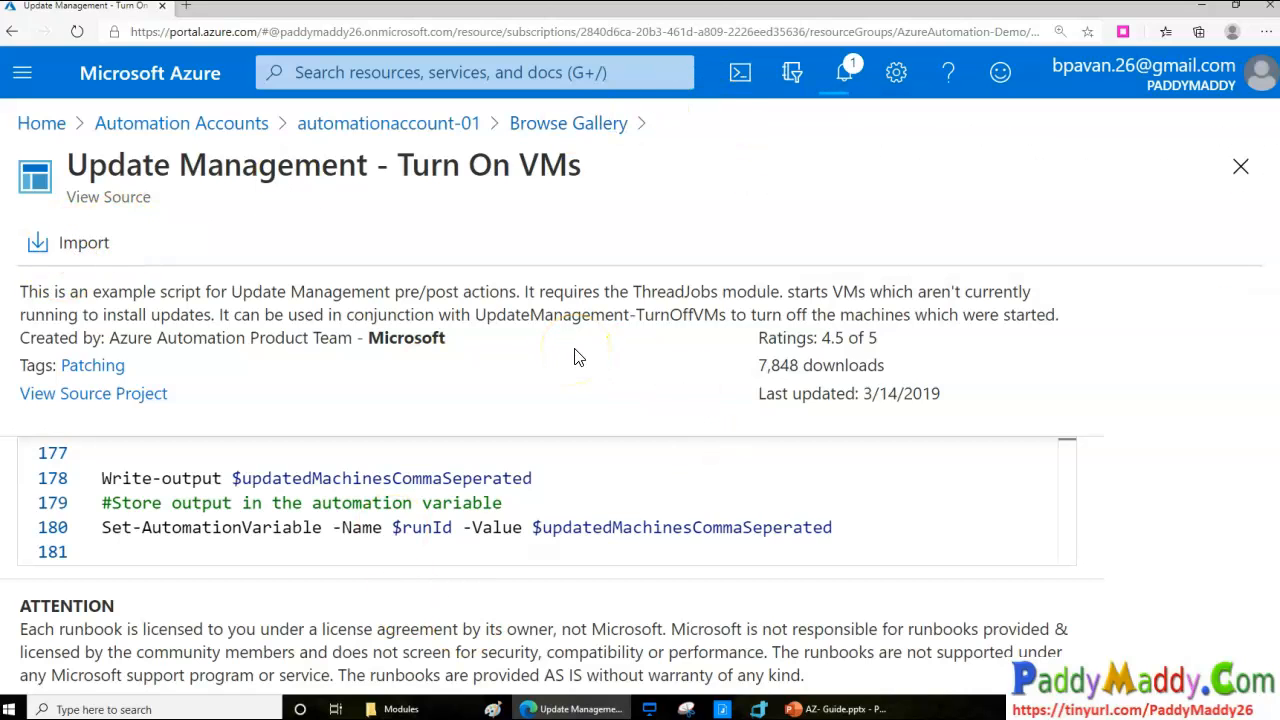
{"action": "left_click", "coordinate": [570, 124]}
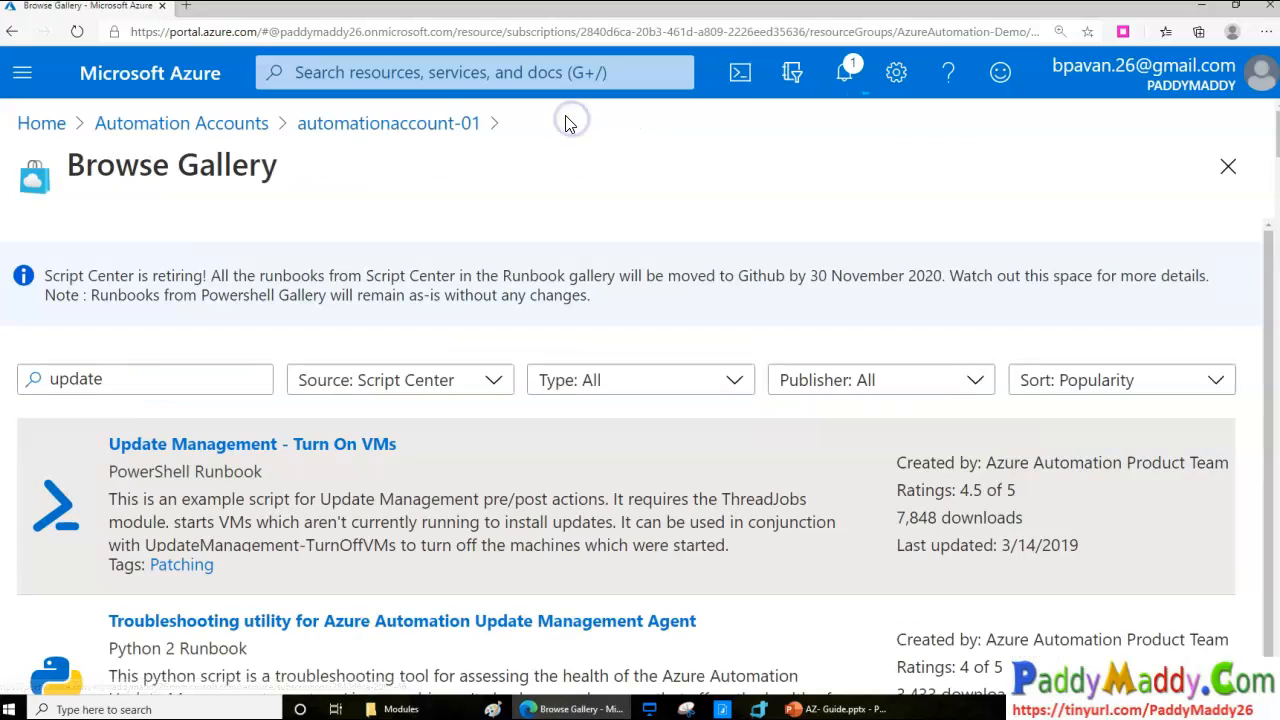
{"action": "left_click", "coordinate": [422, 125]}
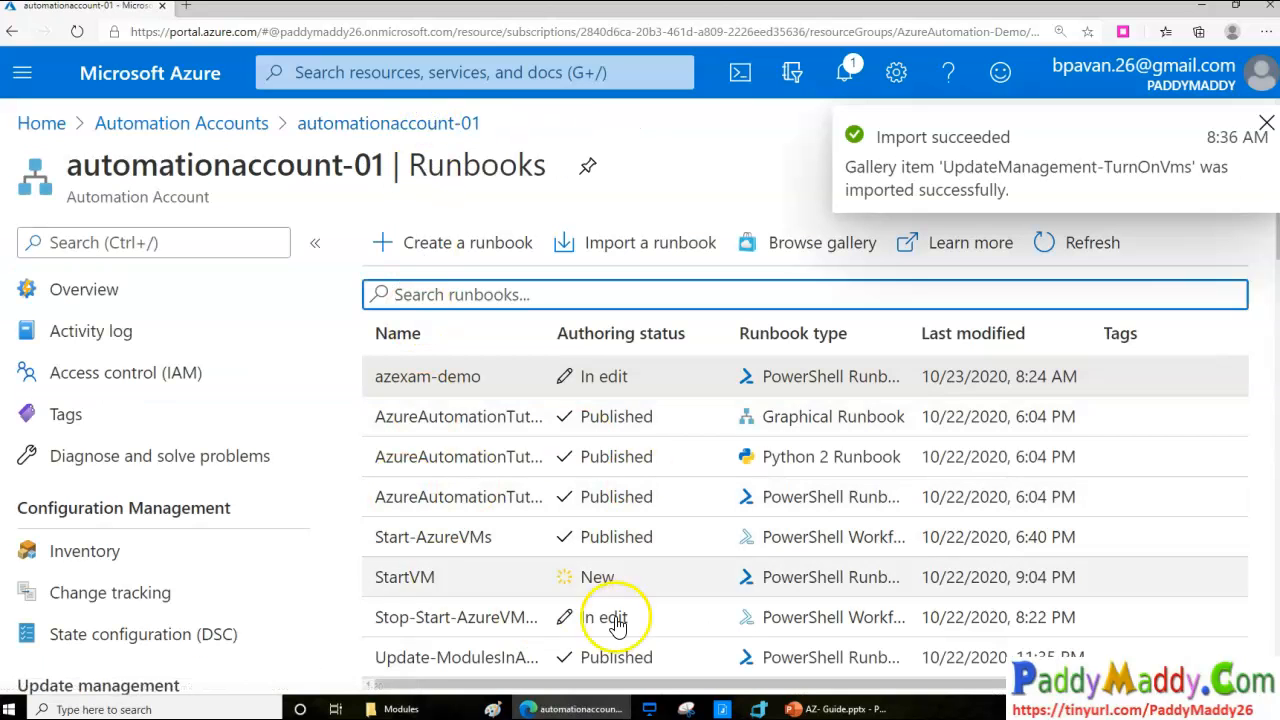
Step: Refresh the runbook list and widen its Name column enough to show the full runbook names
{"action": "left_click", "coordinate": [1048, 232]}
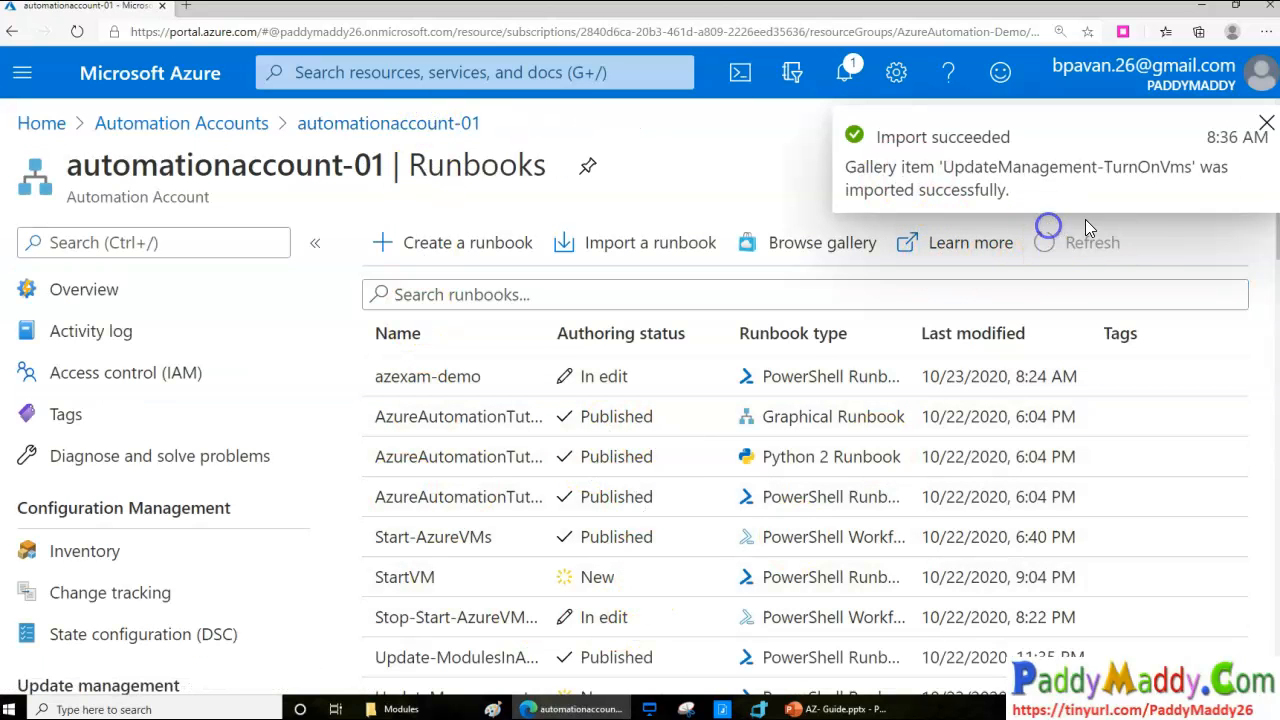
{"action": "left_click", "coordinate": [1265, 124]}
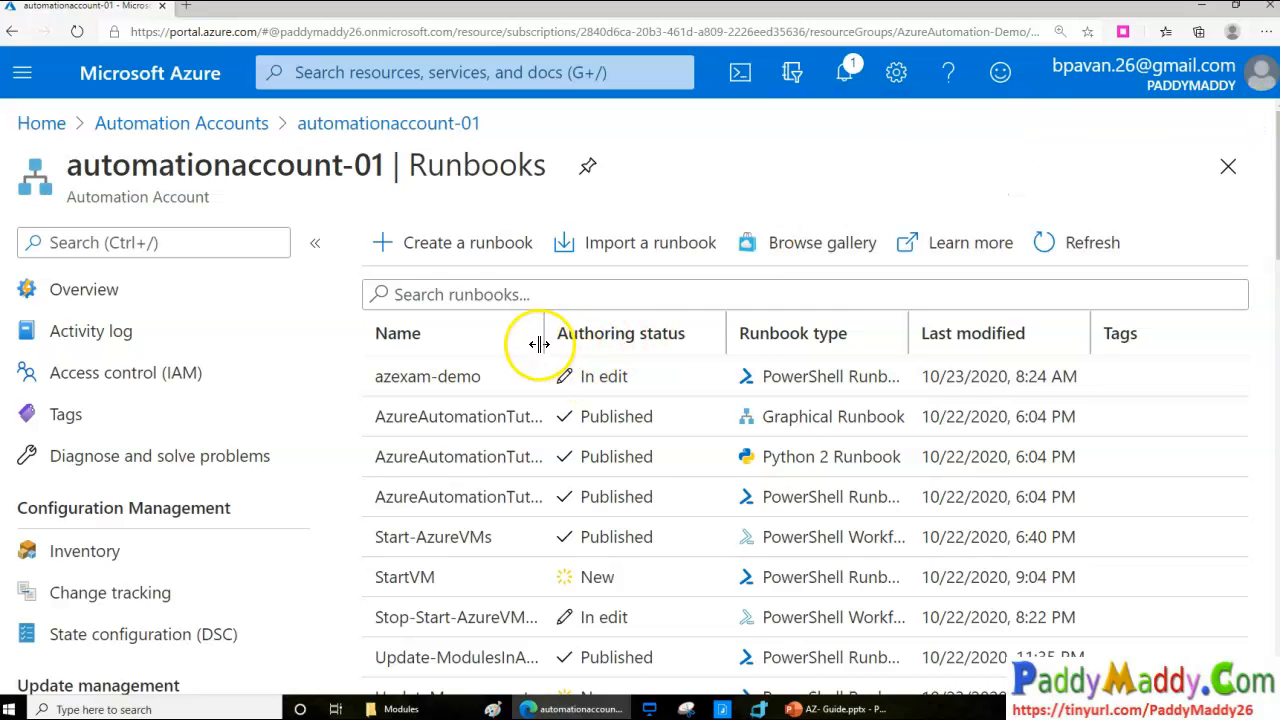
{"action": "scroll", "coordinate": [500, 560], "scroll_direction": "down", "scroll_amount": 2}
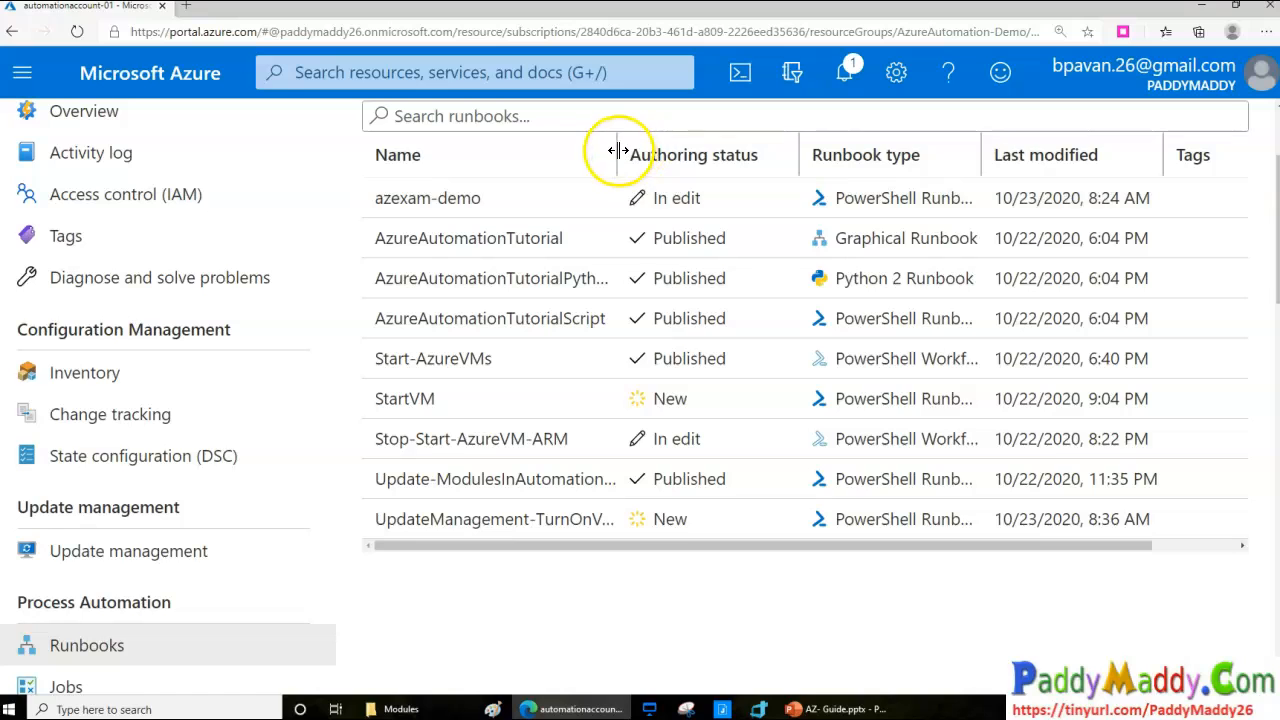
{"action": "left_click_drag", "start_coordinate": [617, 155], "coordinate": [724, 155]}
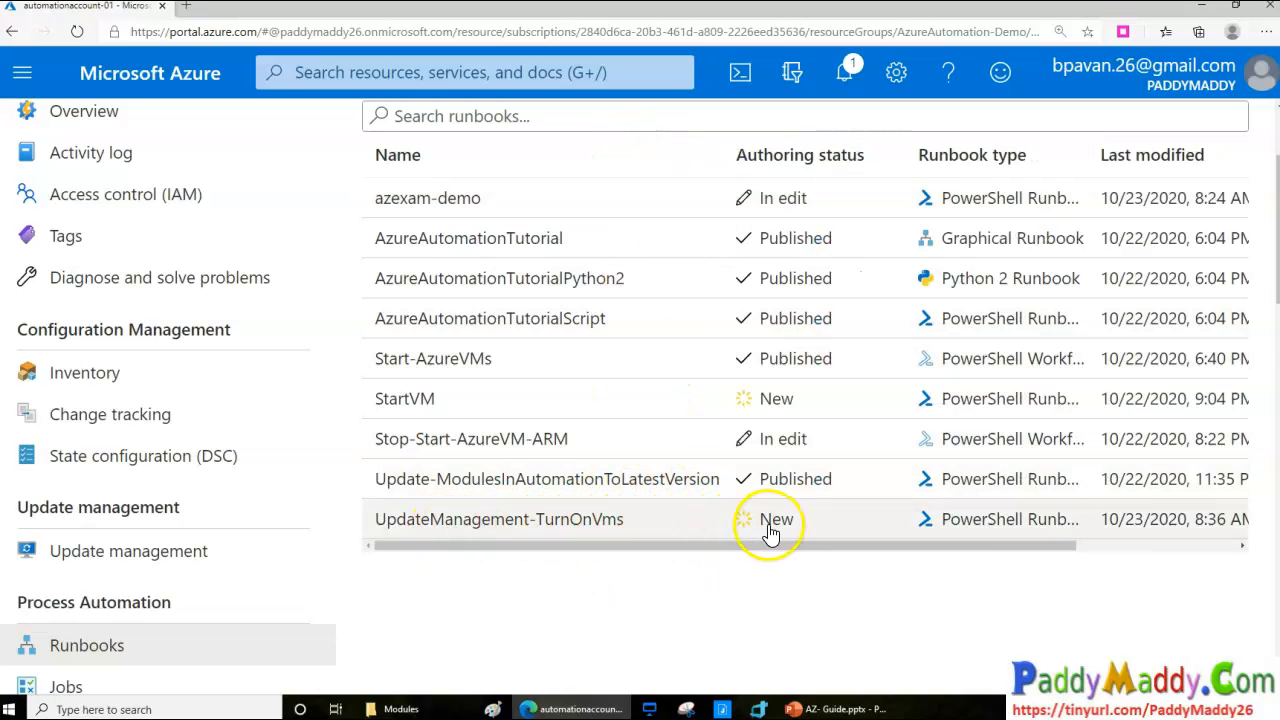
Step: Open the UpdateManagement-TurnOnVms runbook for editing and publish it
{"action": "left_click", "coordinate": [376, 518]}
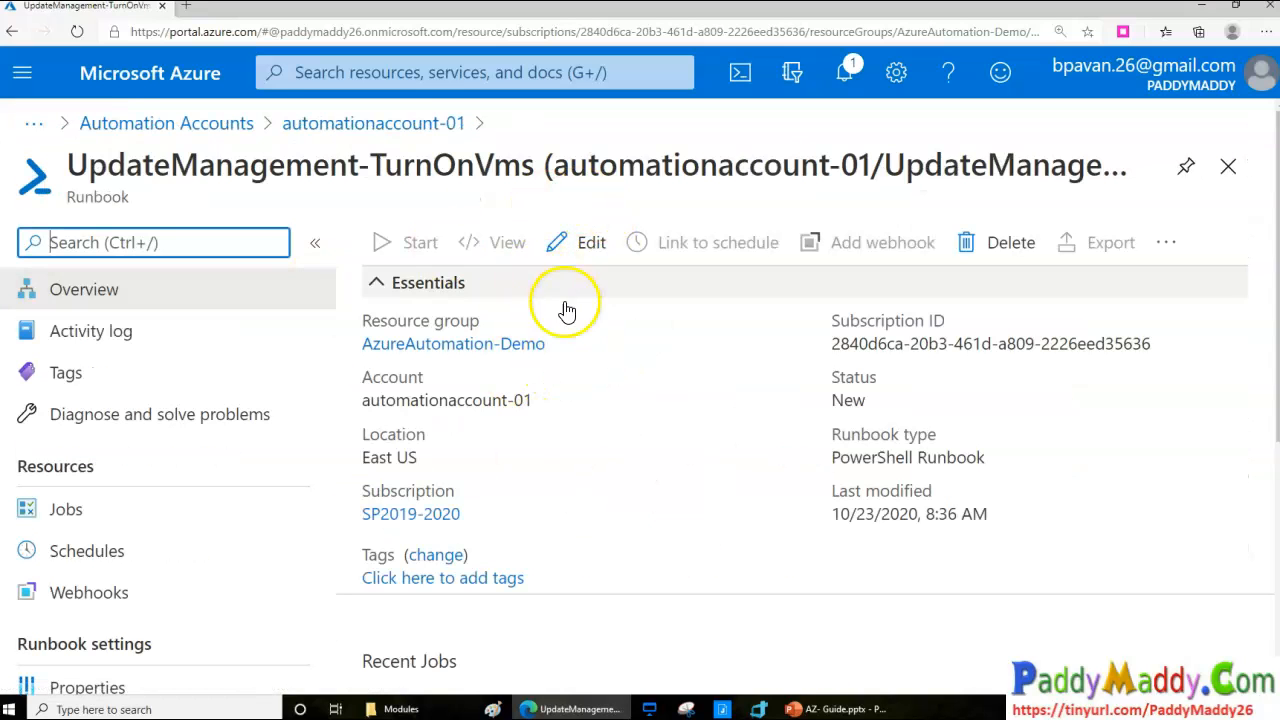
{"action": "left_click", "coordinate": [588, 242]}
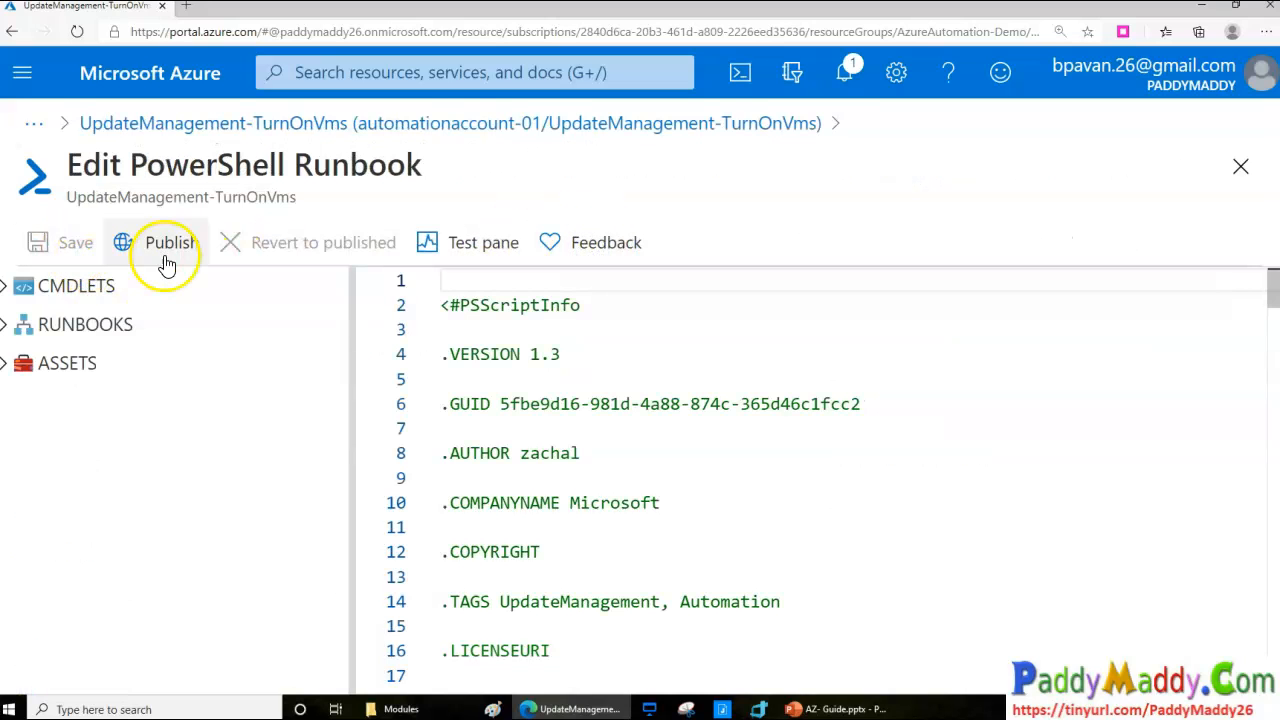
{"action": "left_click", "coordinate": [163, 245]}
{"action": "left_click", "coordinate": [97, 404]}
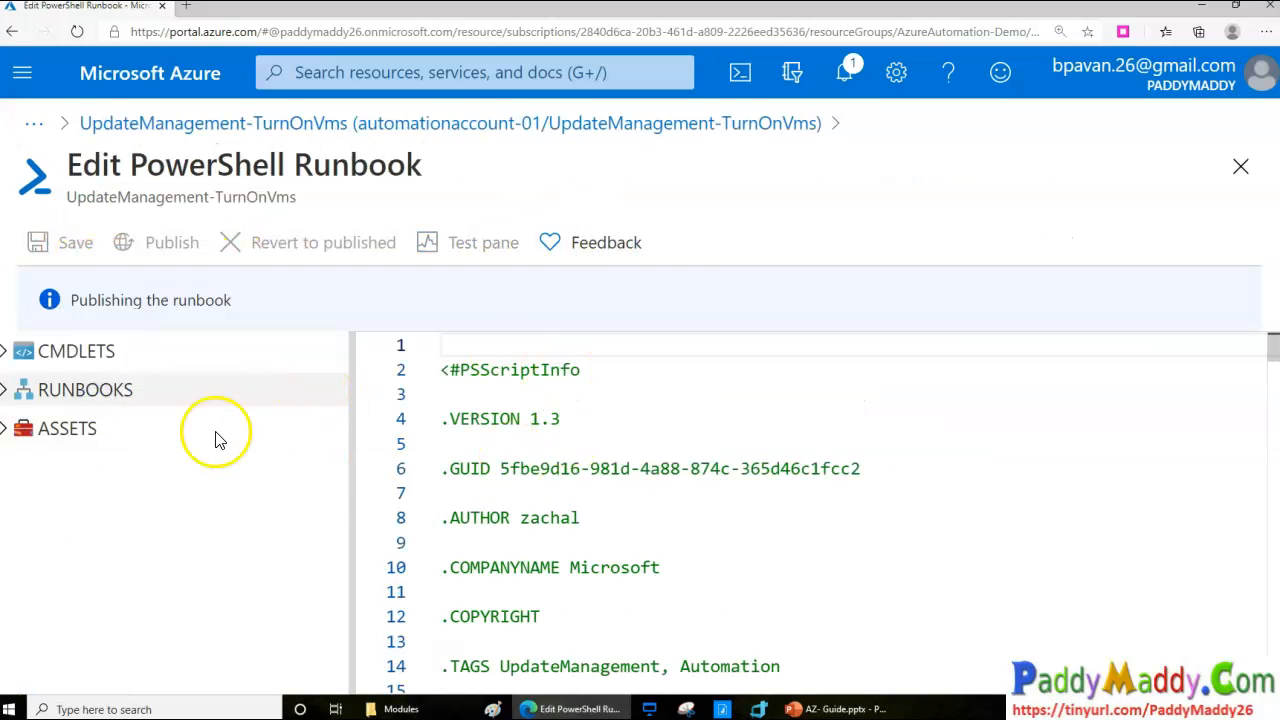
{"action": "scroll", "coordinate": [550, 520], "scroll_direction": "down", "scroll_amount": 2}
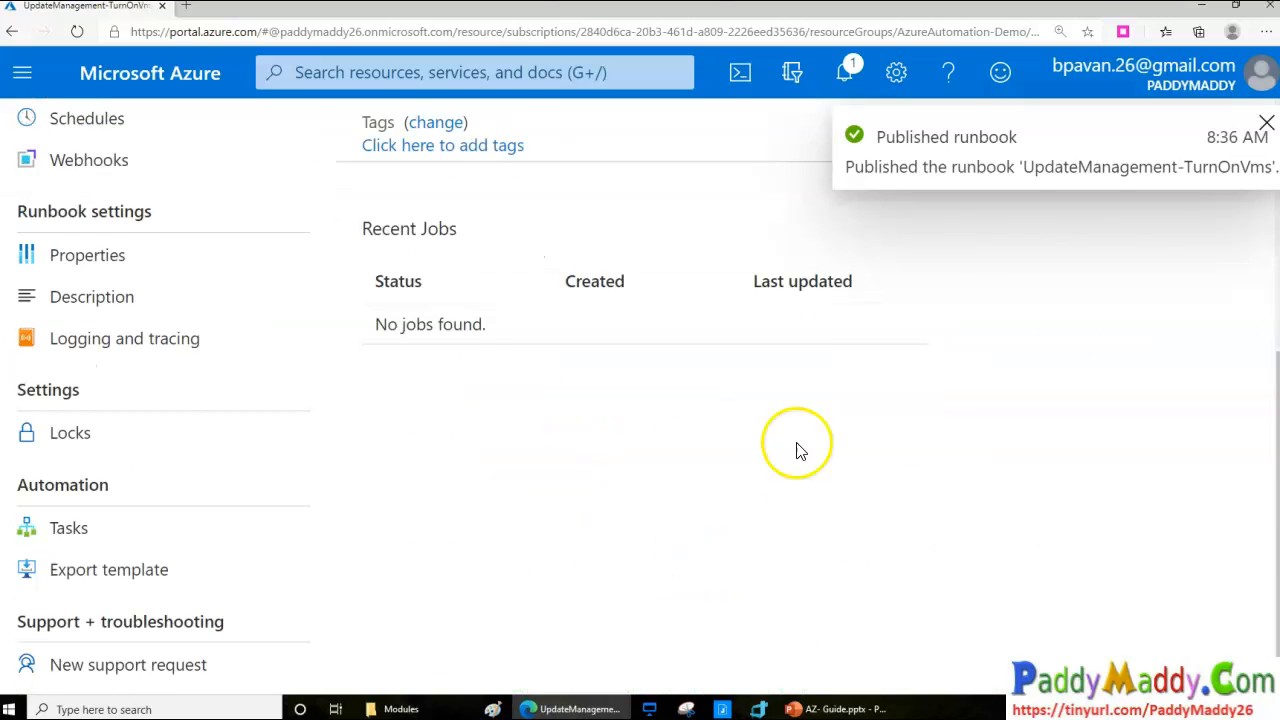
{"action": "scroll", "coordinate": [760, 480], "scroll_direction": "up", "scroll_amount": 5}
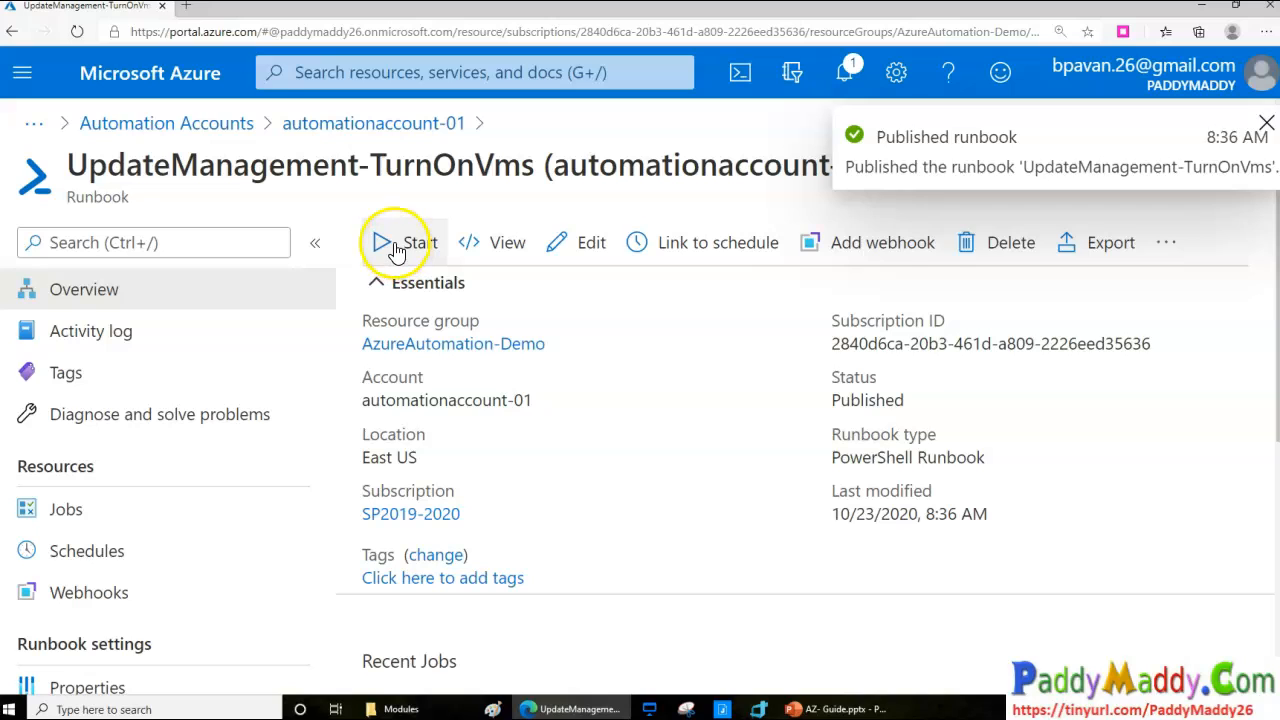
Step: Select the demo-vm-stop schedule for UpdateManagement-TurnOnVms, check its parameters and run settings, and return to the runbook without linking it
{"action": "left_click", "coordinate": [731, 247]}
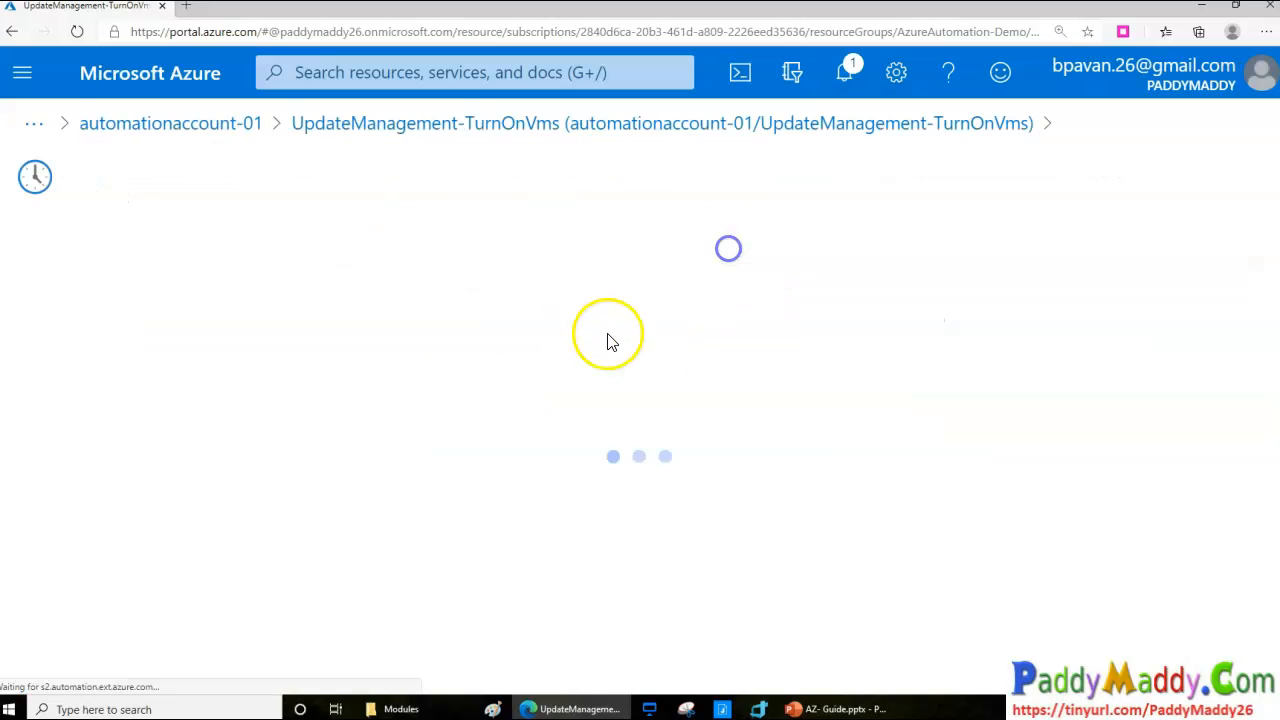
{"action": "left_click", "coordinate": [163, 270]}
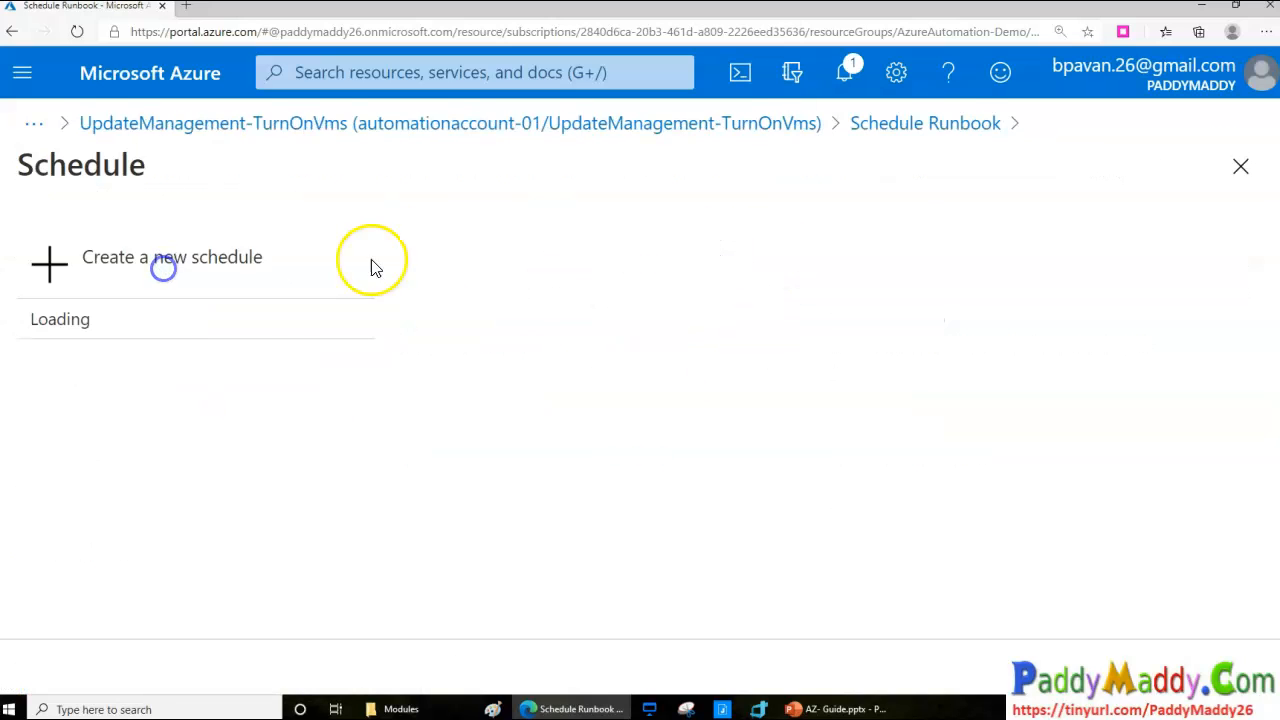
{"action": "left_click", "coordinate": [171, 362]}
{"action": "left_click", "coordinate": [136, 346]}
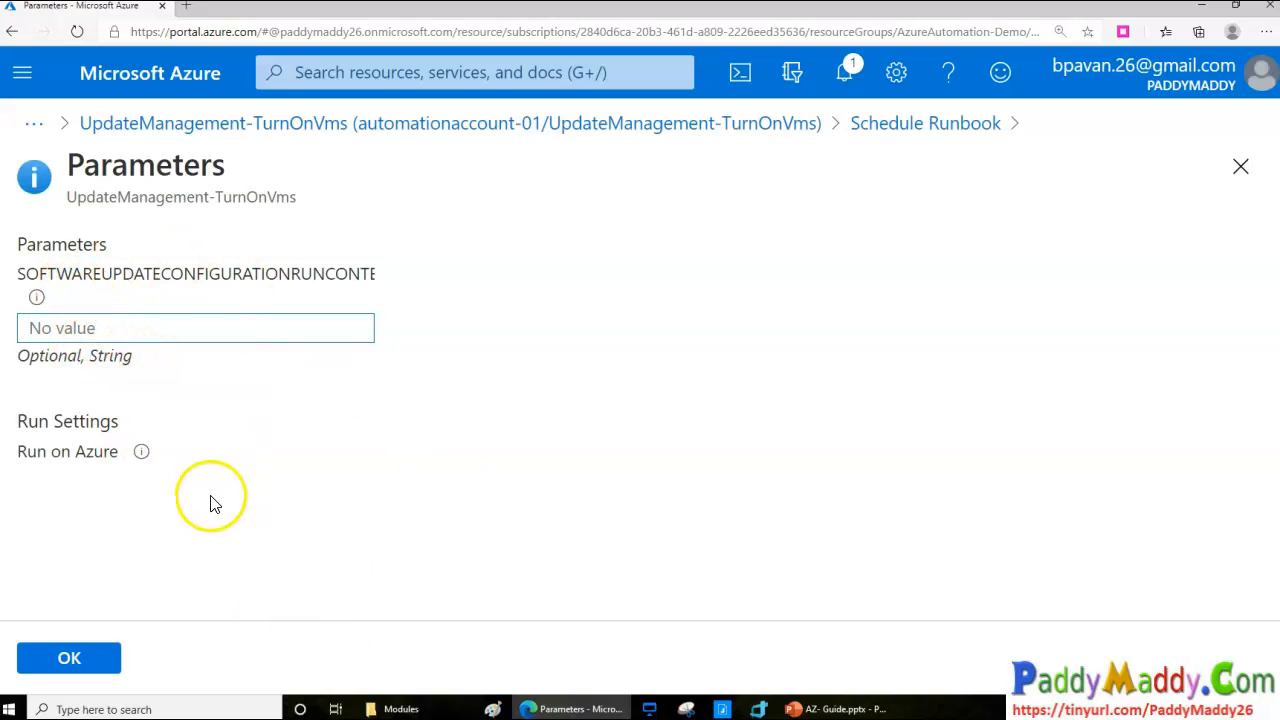
{"action": "left_click", "coordinate": [926, 127]}
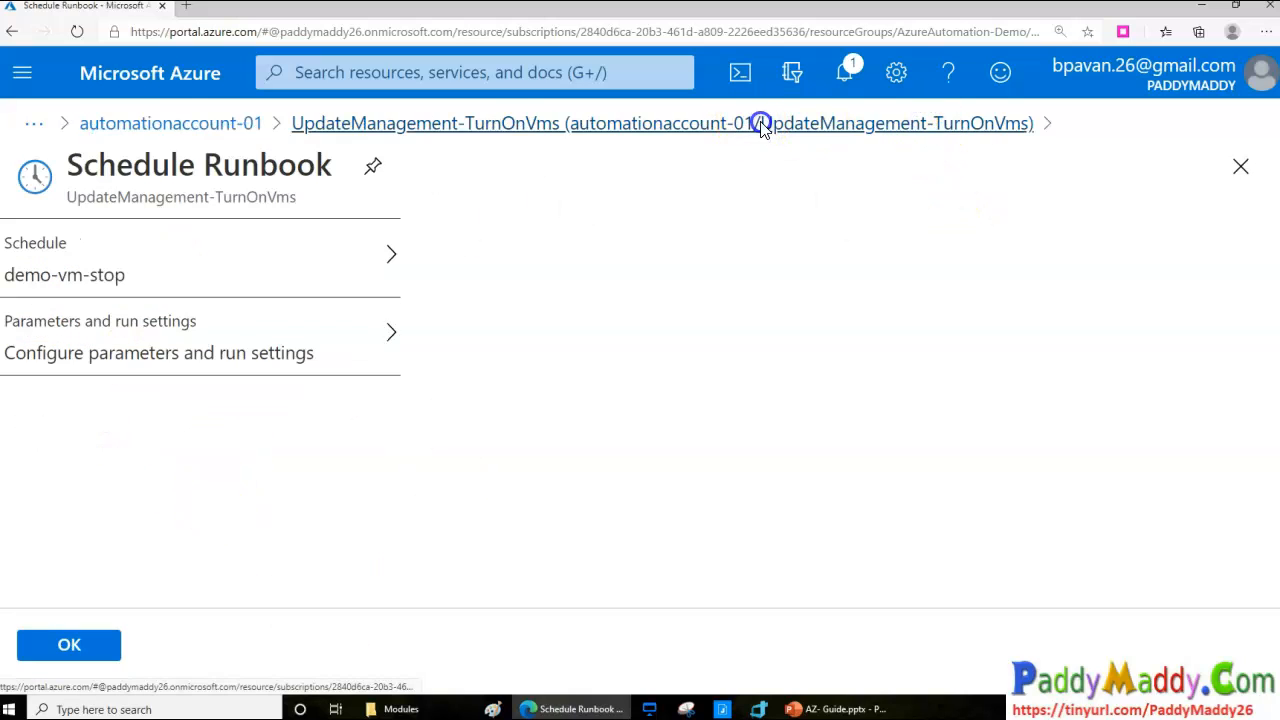
{"action": "left_click", "coordinate": [762, 127]}
Step: Open the UpdateManagement-TurnOnVms runbook for editing, review its PowerShell script, and return to the runbook's overview
{"action": "left_click", "coordinate": [591, 244]}
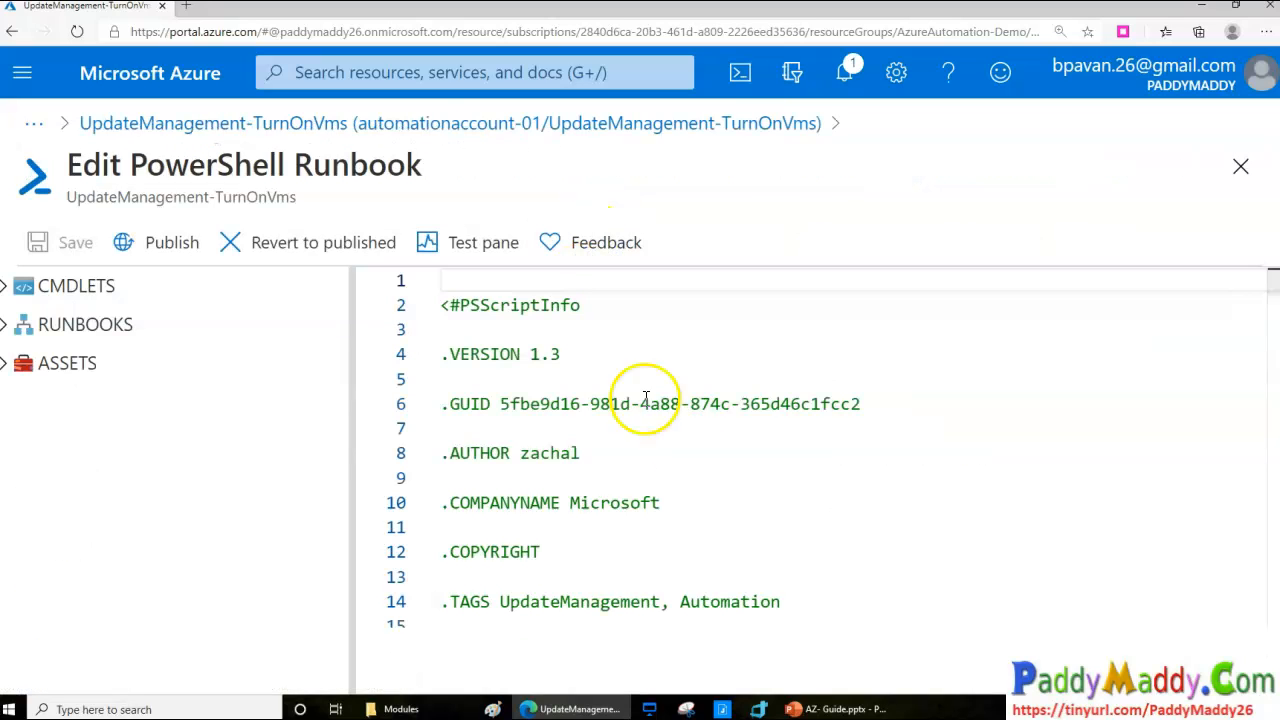
{"action": "scroll", "coordinate": [740, 520], "scroll_direction": "down", "scroll_amount": 20}
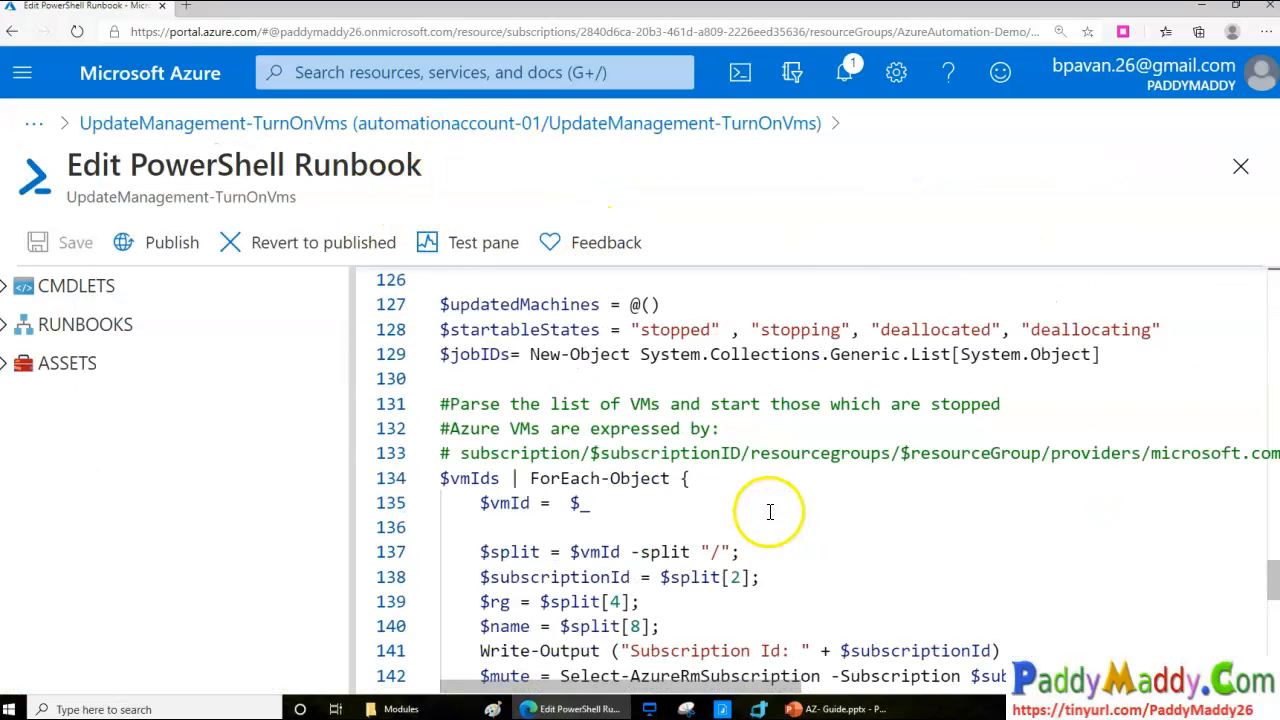
{"action": "scroll", "coordinate": [775, 505], "scroll_direction": "down", "scroll_amount": 13}
{"action": "scroll", "coordinate": [771, 498], "scroll_direction": "up", "scroll_amount": 20}
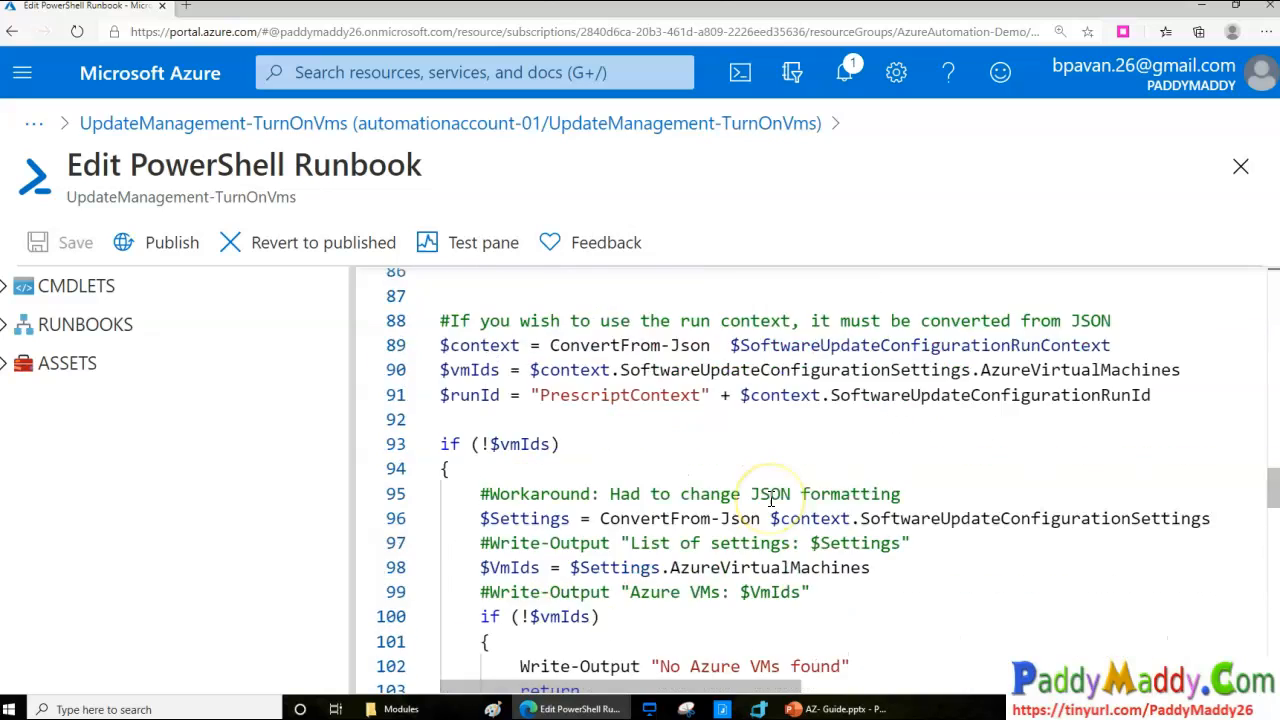
{"action": "scroll", "coordinate": [764, 499], "scroll_direction": "up", "scroll_amount": 15}
{"action": "scroll", "coordinate": [763, 498], "scroll_direction": "down", "scroll_amount": 2}
{"action": "scroll", "coordinate": [765, 503], "scroll_direction": "up", "scroll_amount": 7}
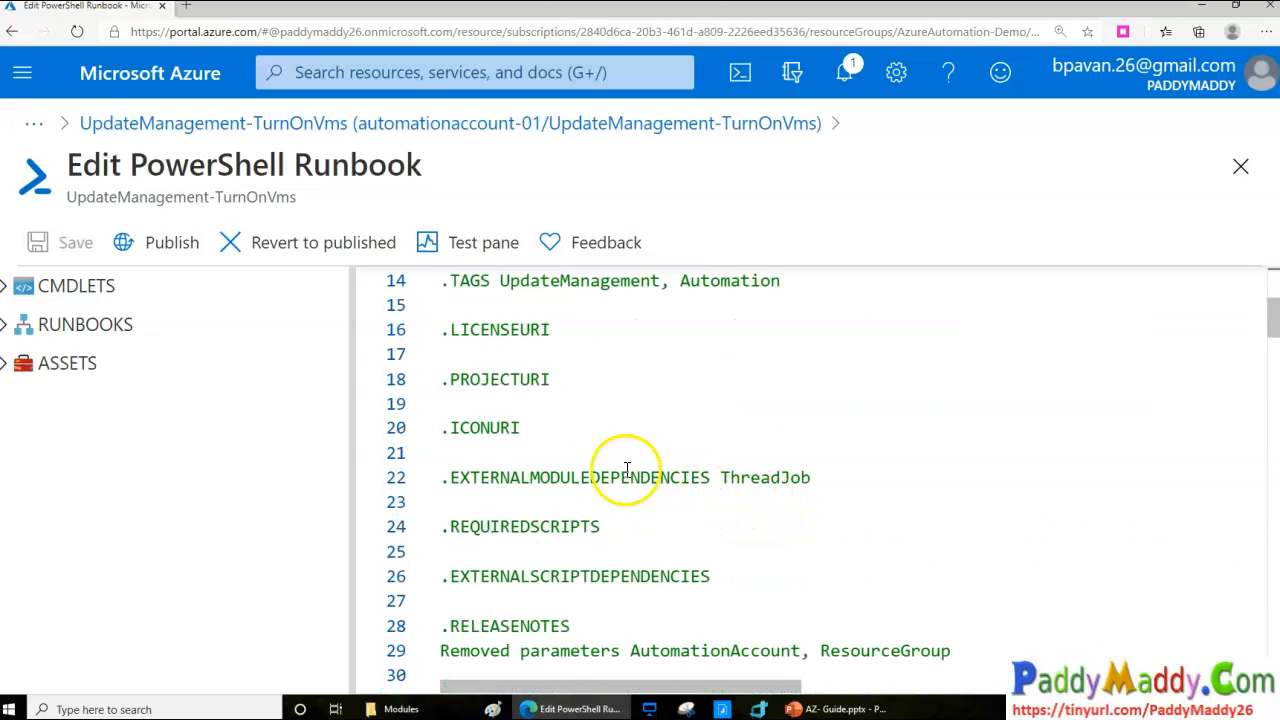
{"action": "left_click", "coordinate": [441, 124]}
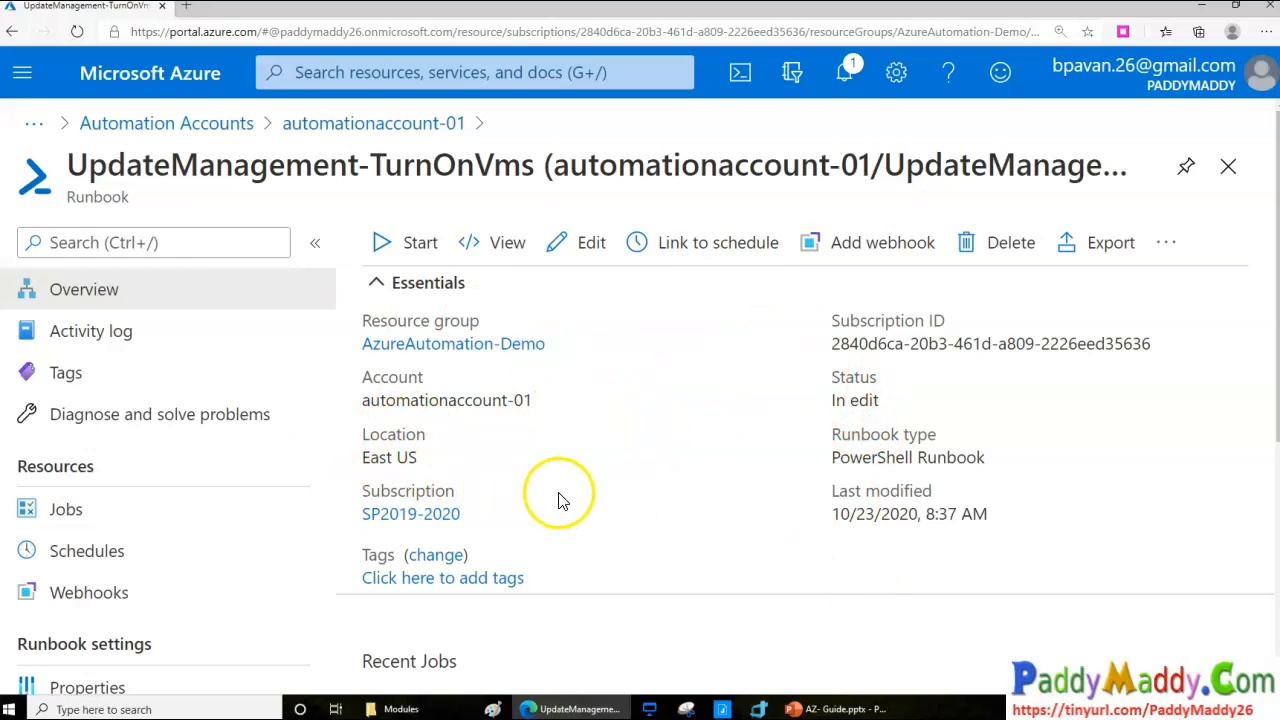
Step: Return to automationaccount-01's runbooks, examine the runbook types offered for a new runbook, and close the form without creating one
{"action": "left_click", "coordinate": [410, 123]}
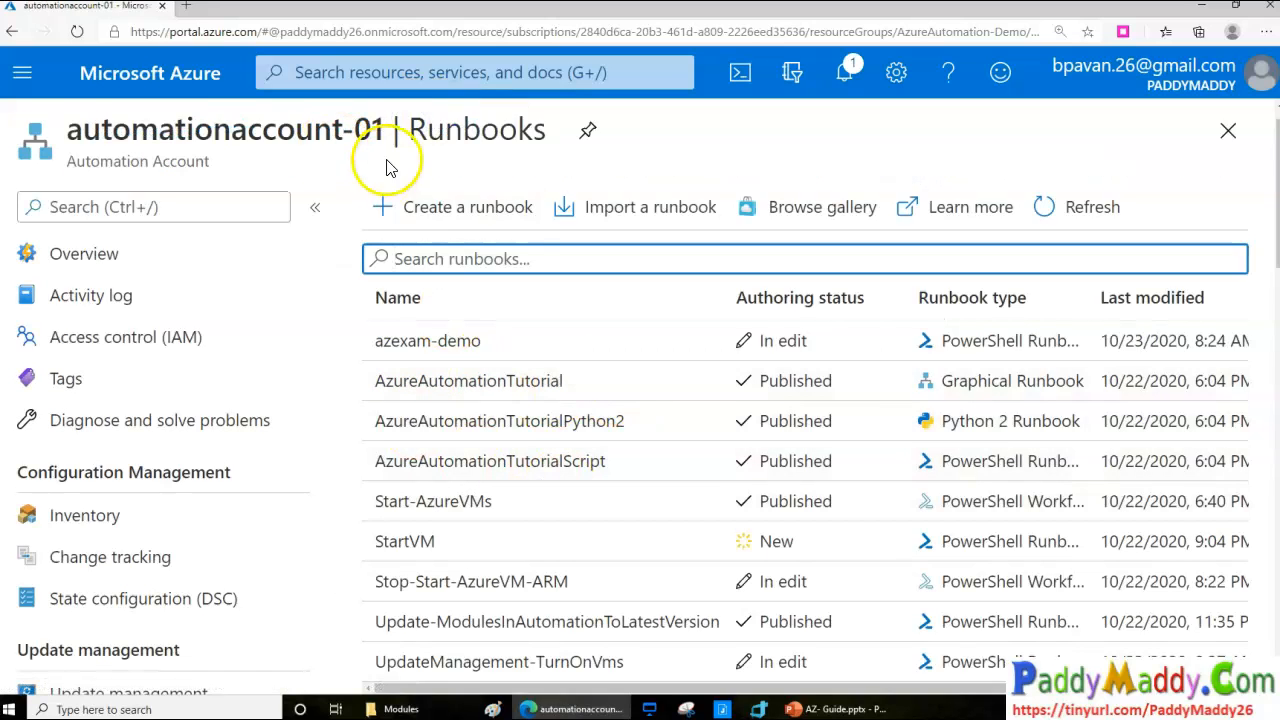
{"action": "left_click", "coordinate": [448, 209]}
{"action": "left_click", "coordinate": [1083, 354]}
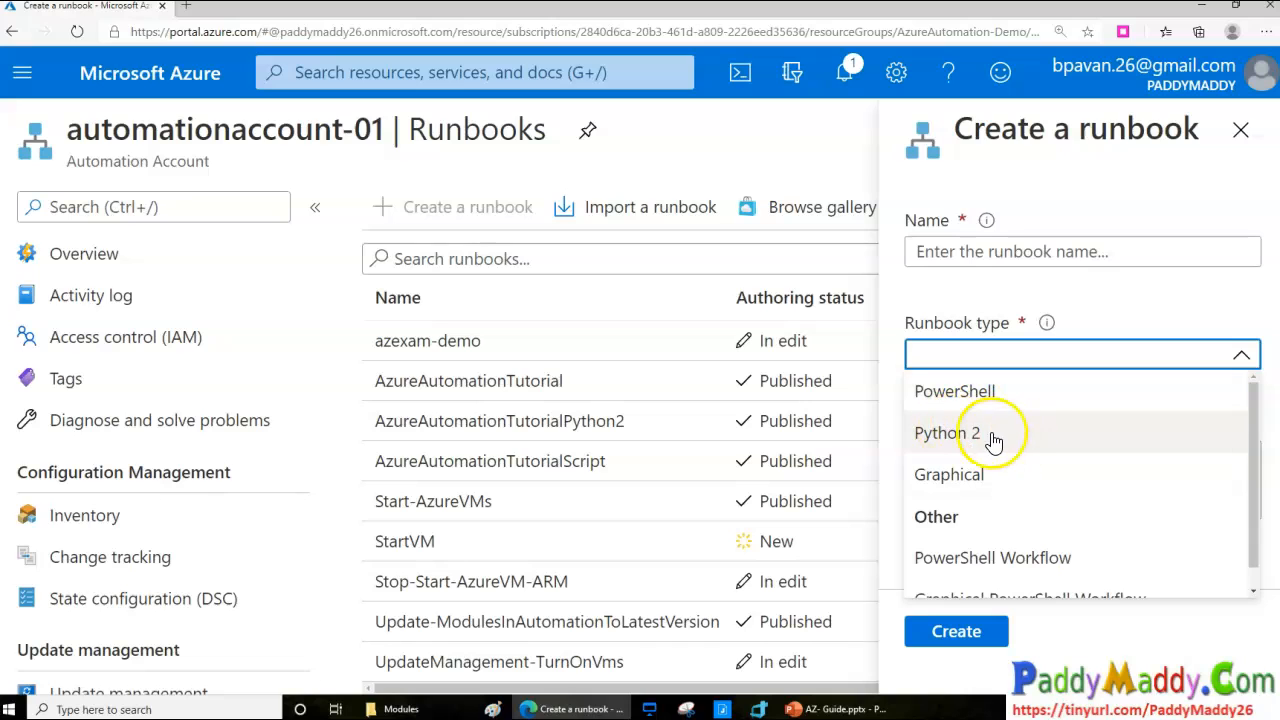
{"action": "scroll", "coordinate": [970, 530], "scroll_direction": "down", "scroll_amount": 1}
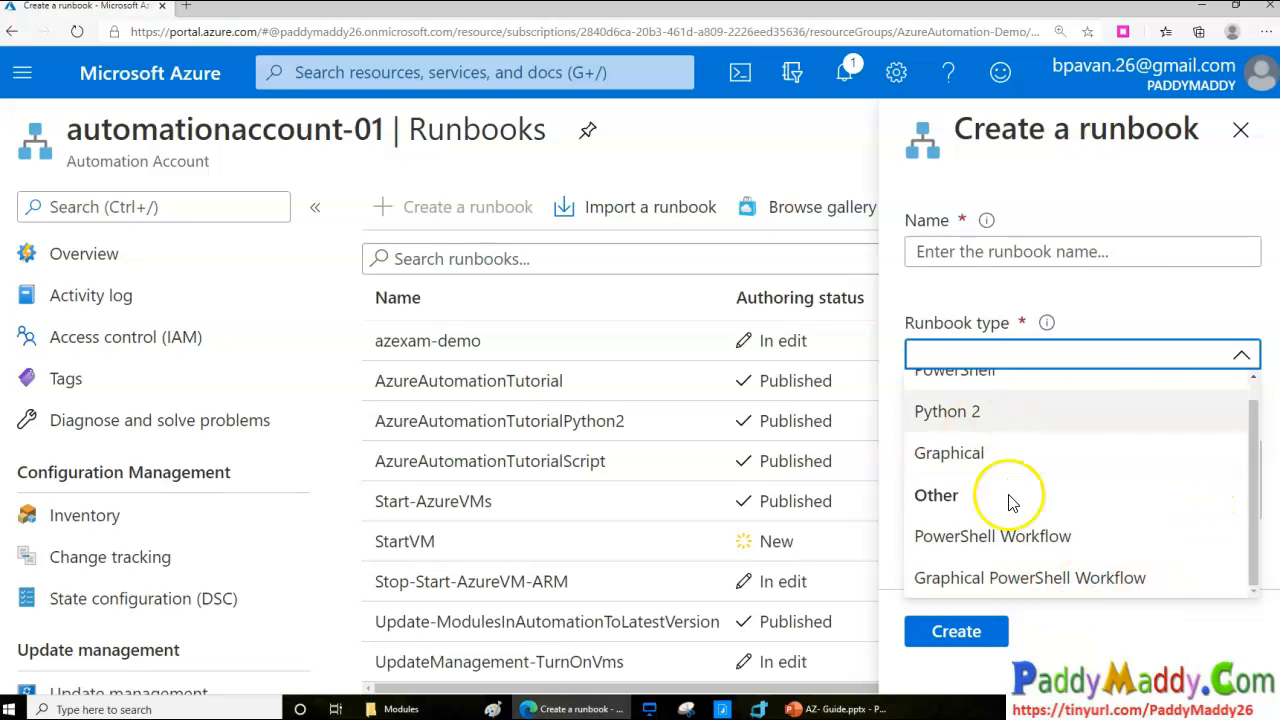
{"action": "left_click", "coordinate": [1240, 130]}
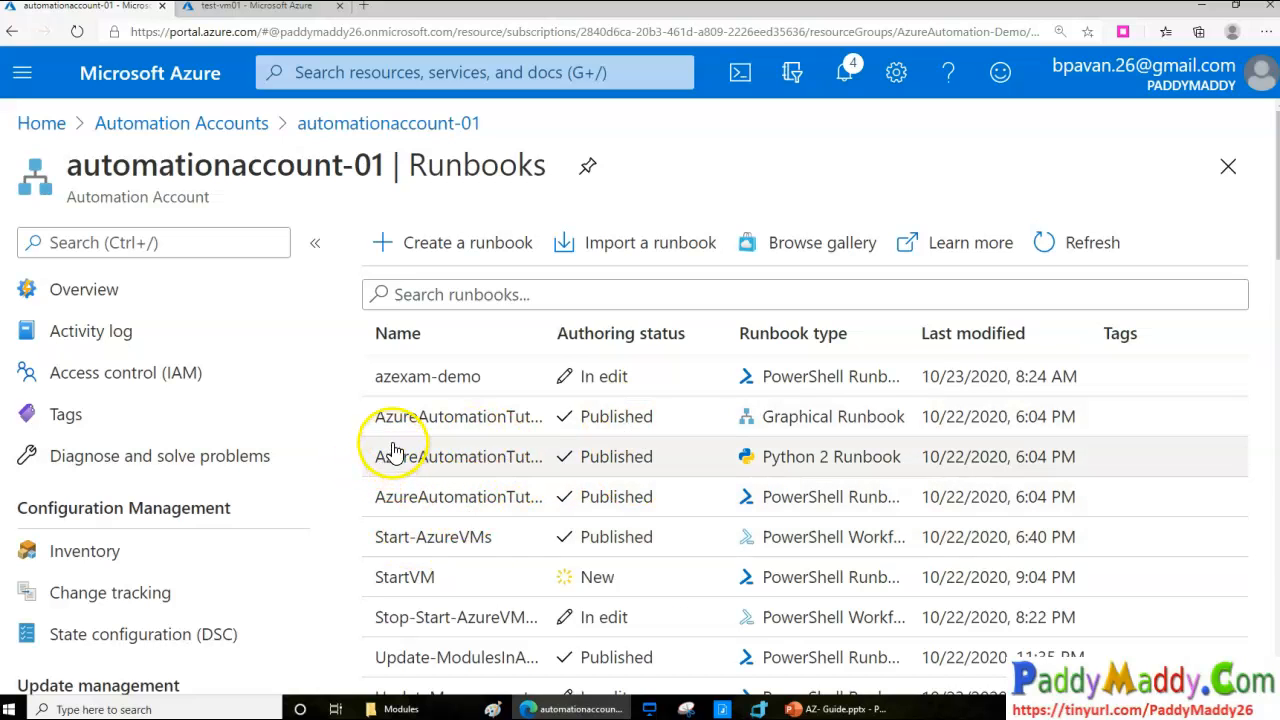
Step: Open the azexam-demo runbook's schedules, review the properties of the demo-vm-stop schedule, and close it
{"action": "left_click", "coordinate": [418, 378]}
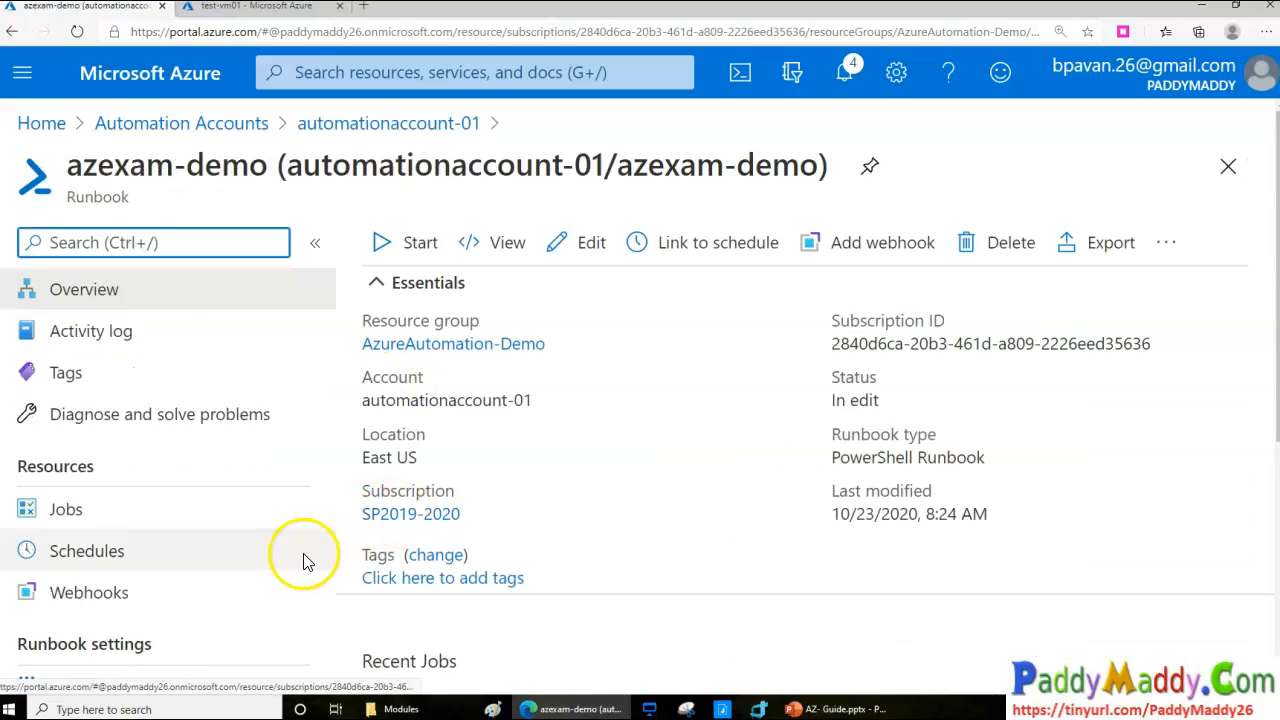
{"action": "scroll", "coordinate": [305, 562], "scroll_direction": "down", "scroll_amount": 3}
{"action": "left_click", "coordinate": [90, 283]}
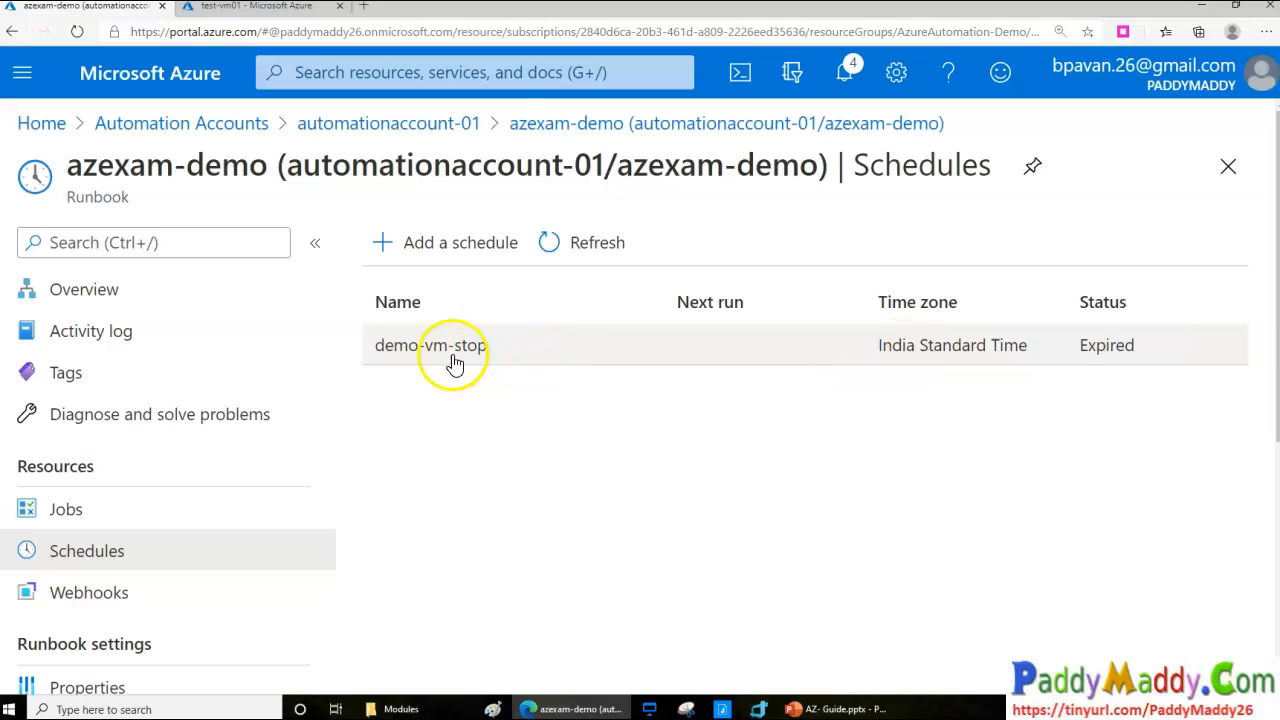
{"action": "left_click", "coordinate": [452, 362]}
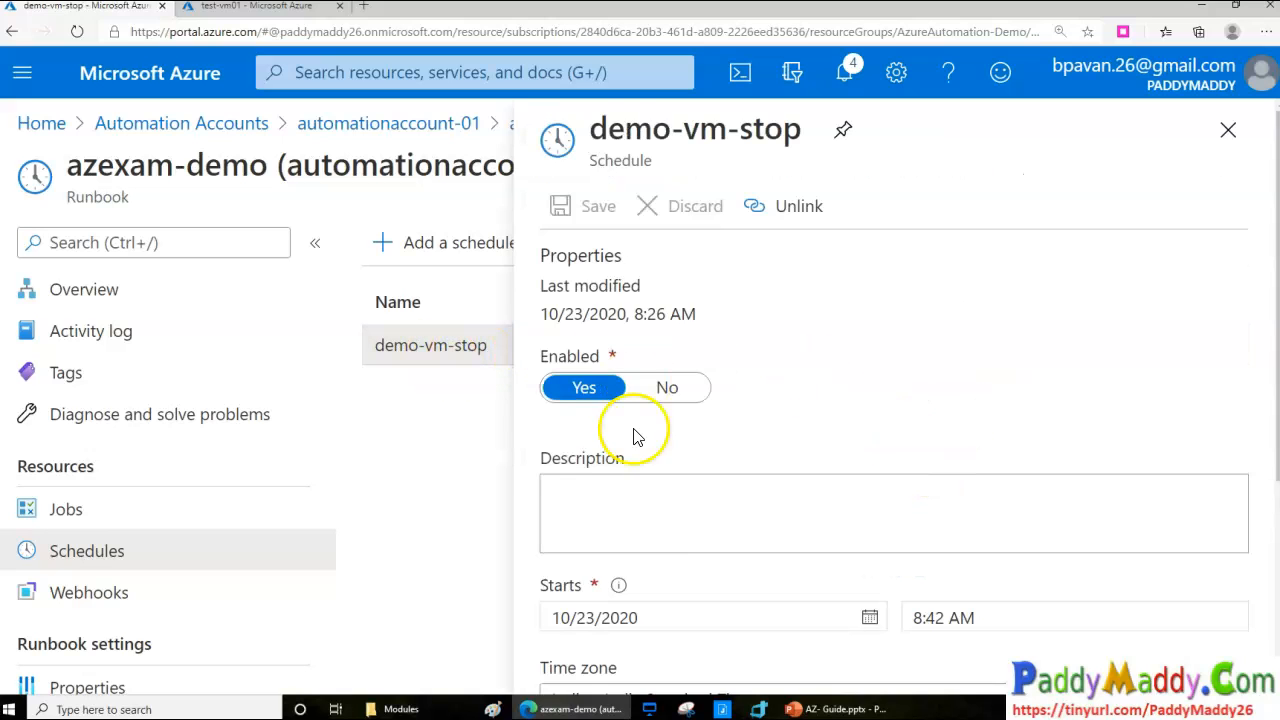
{"action": "scroll", "coordinate": [800, 566], "scroll_direction": "down", "scroll_amount": 3}
{"action": "scroll", "coordinate": [938, 435], "scroll_direction": "up", "scroll_amount": 3}
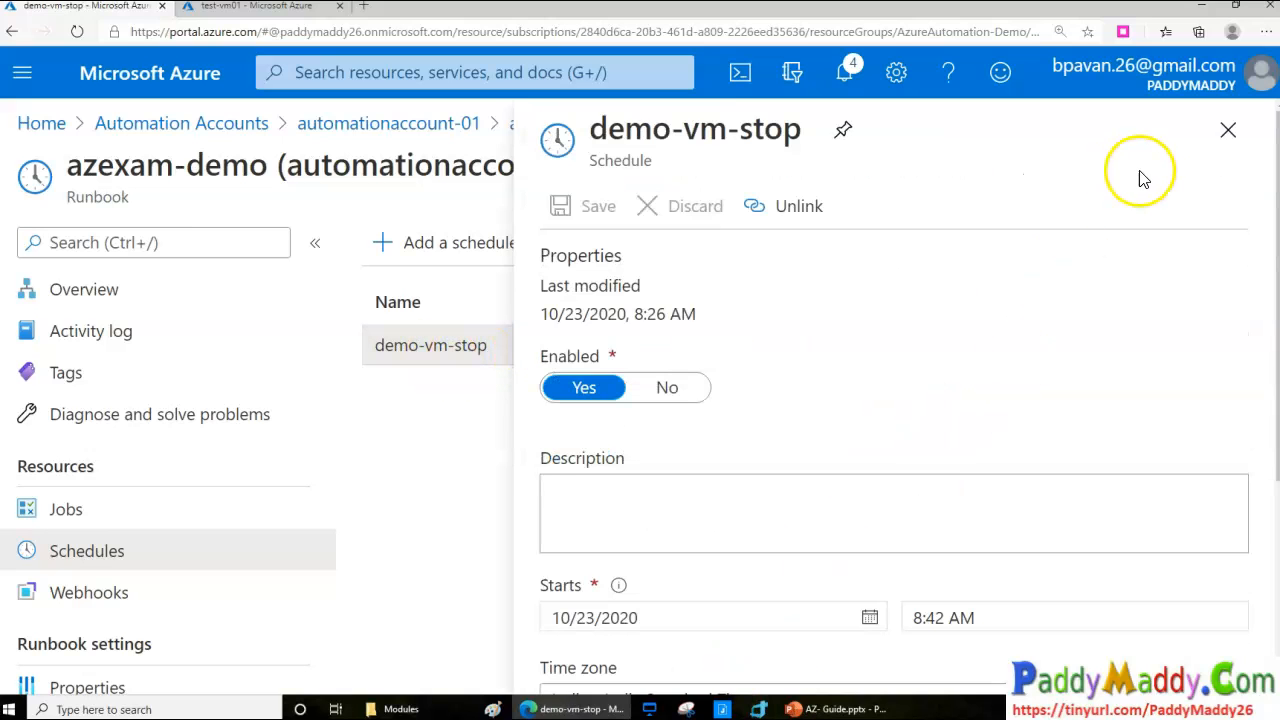
{"action": "left_click", "coordinate": [1228, 131]}
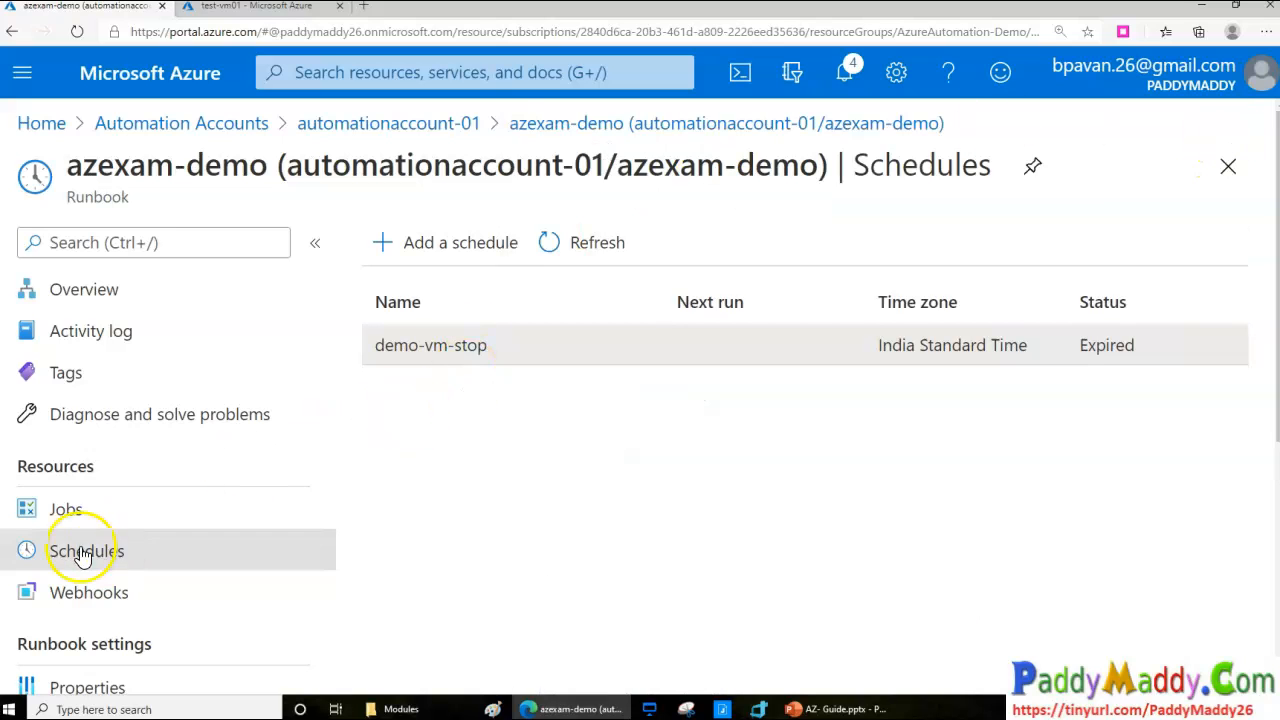
Step: Examine the output of azexam-demo's 10/22/2020, 10:50 PM job and return to the runbook's job list
{"action": "left_click", "coordinate": [47, 518]}
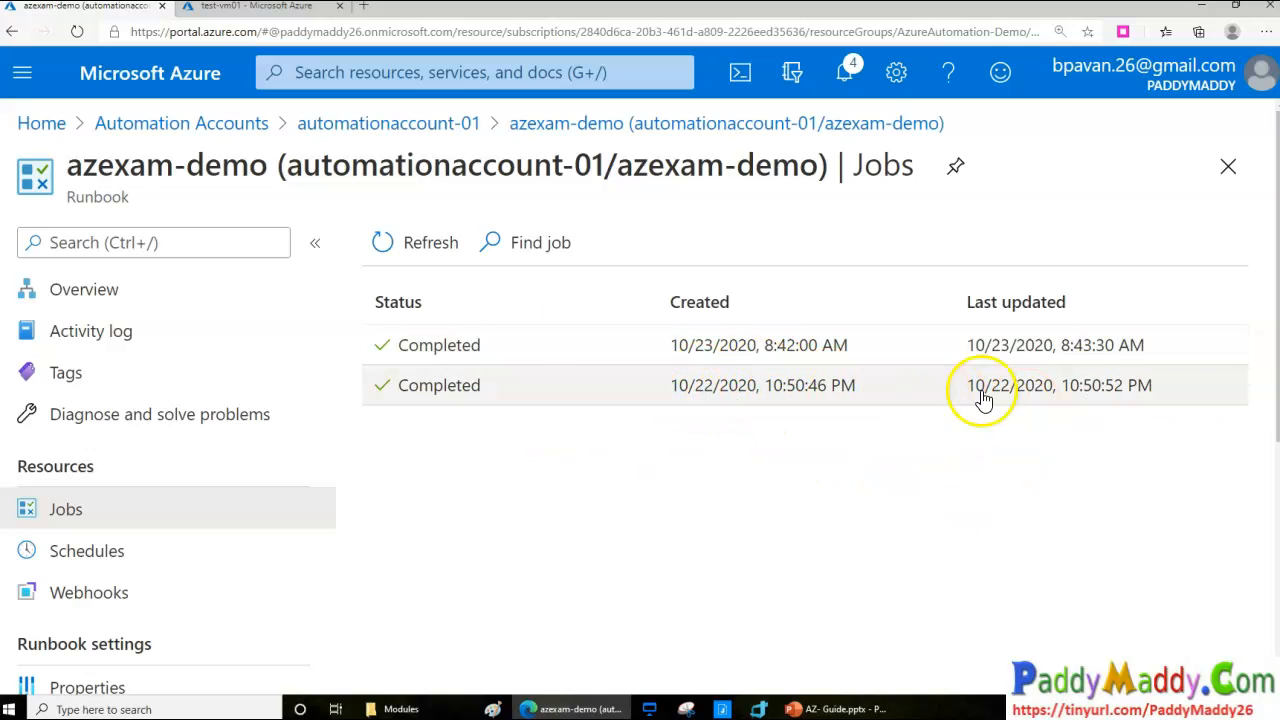
{"action": "left_click", "coordinate": [543, 399]}
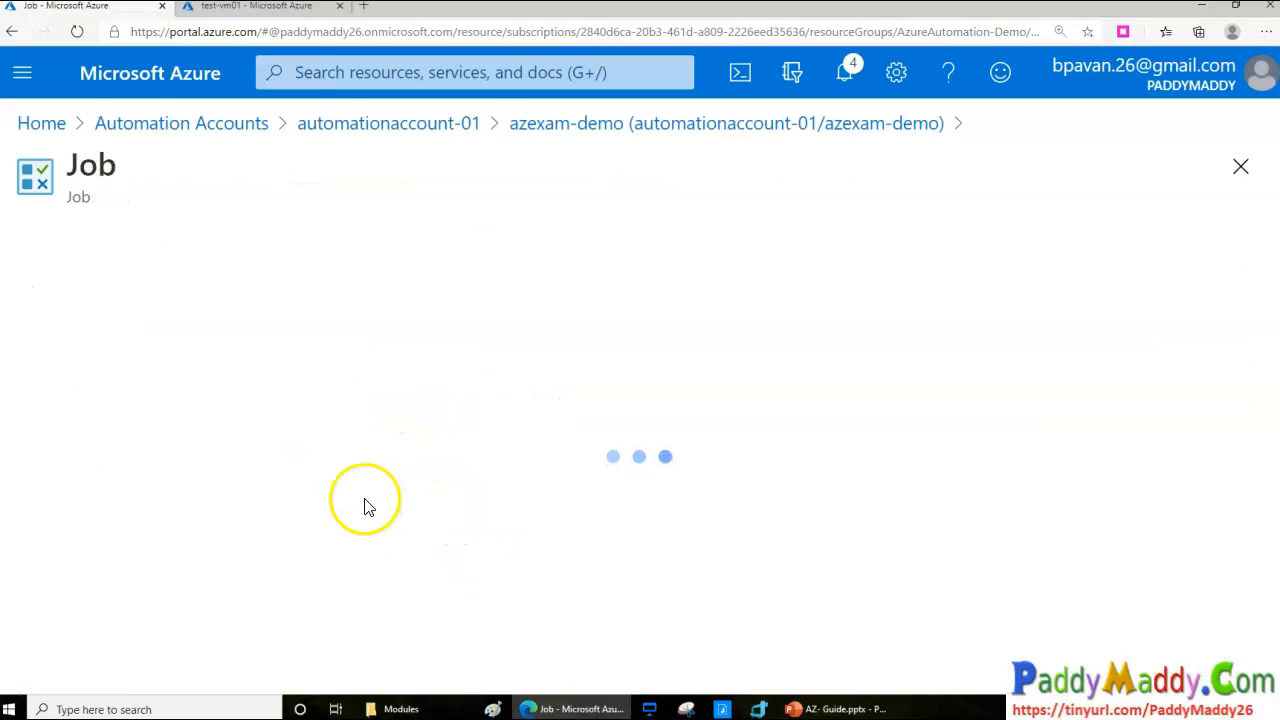
{"action": "left_click", "coordinate": [153, 558]}
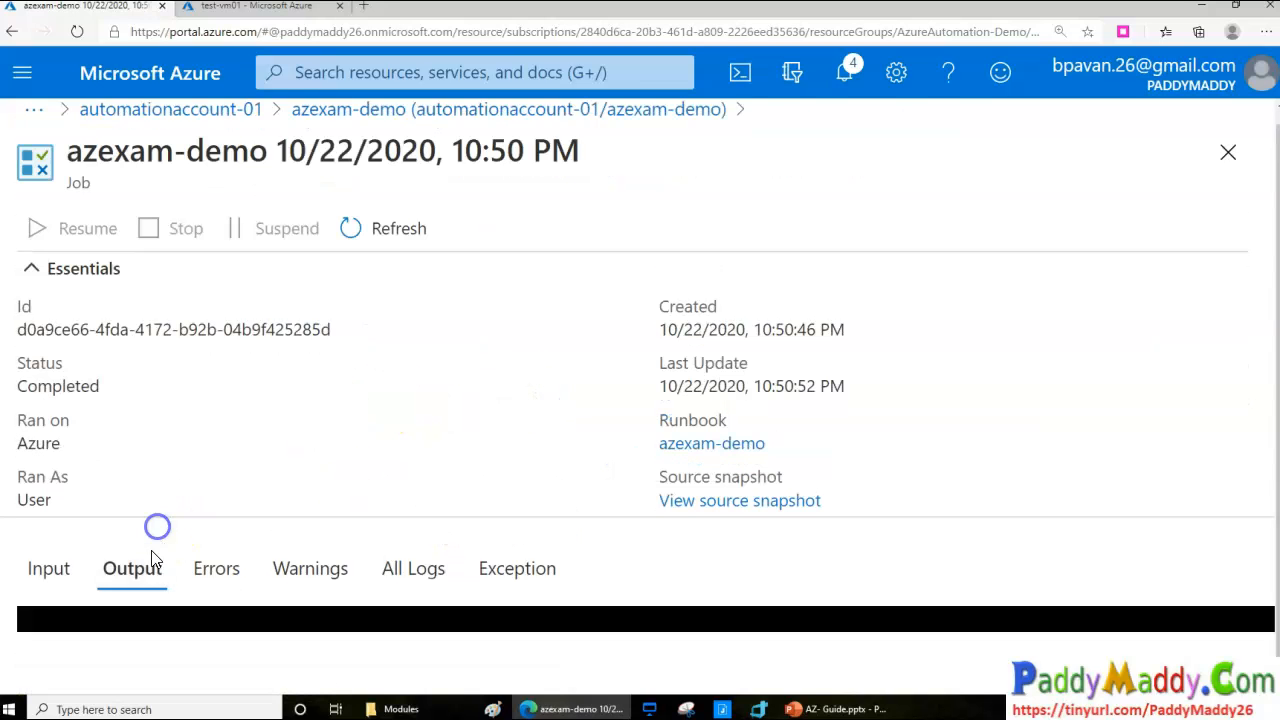
{"action": "scroll", "coordinate": [170, 555], "scroll_direction": "down", "scroll_amount": 1}
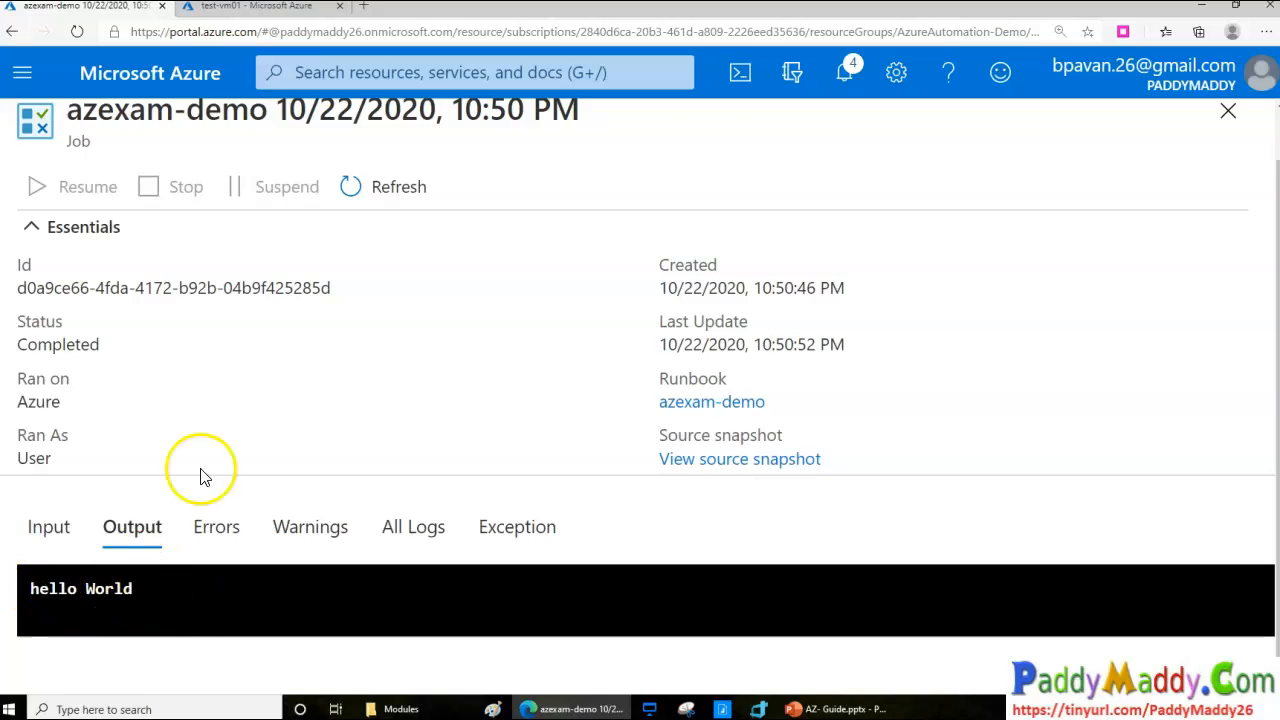
{"action": "scroll", "coordinate": [200, 477], "scroll_direction": "up", "scroll_amount": 1}
{"action": "left_click", "coordinate": [585, 124]}
Step: Open azexam-demo's 10/23/2020, 8:42 AM job and examine its output, highlighting the output text
{"action": "left_click", "coordinate": [451, 345]}
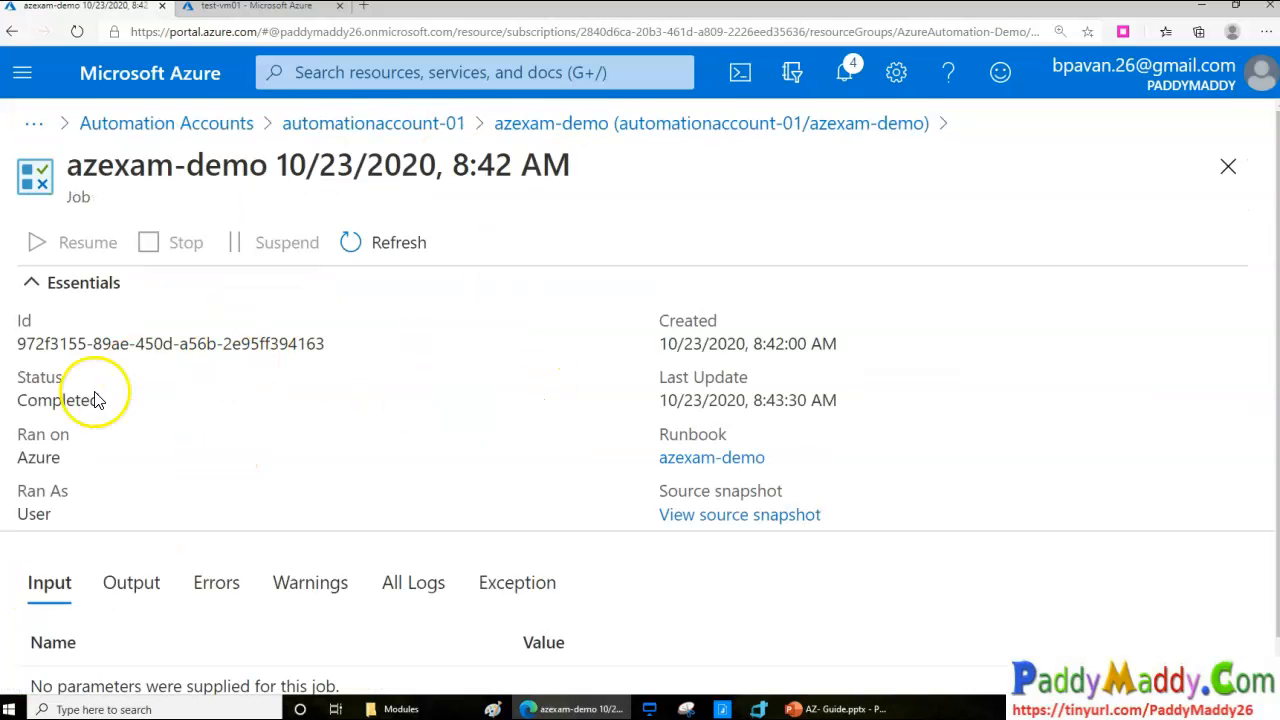
{"action": "scroll", "coordinate": [346, 514], "scroll_direction": "down", "scroll_amount": 1}
{"action": "left_click", "coordinate": [126, 557]}
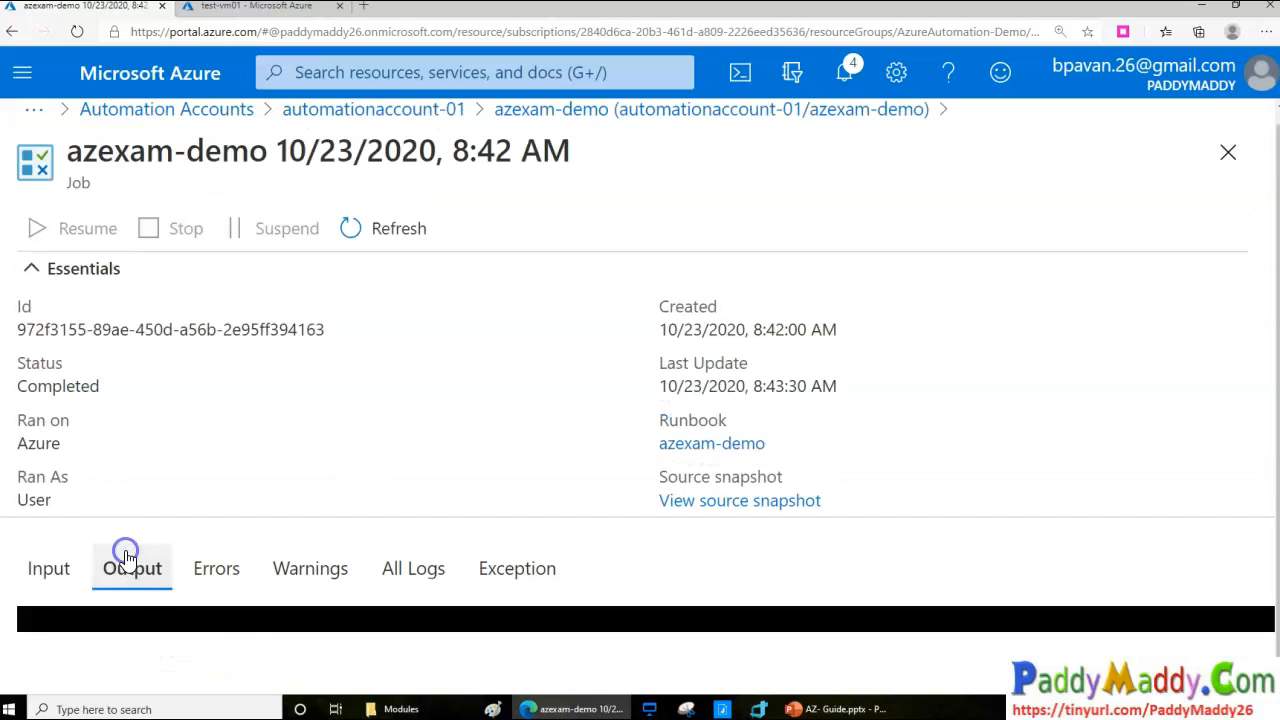
{"action": "scroll", "coordinate": [306, 629], "scroll_direction": "down", "scroll_amount": 3}
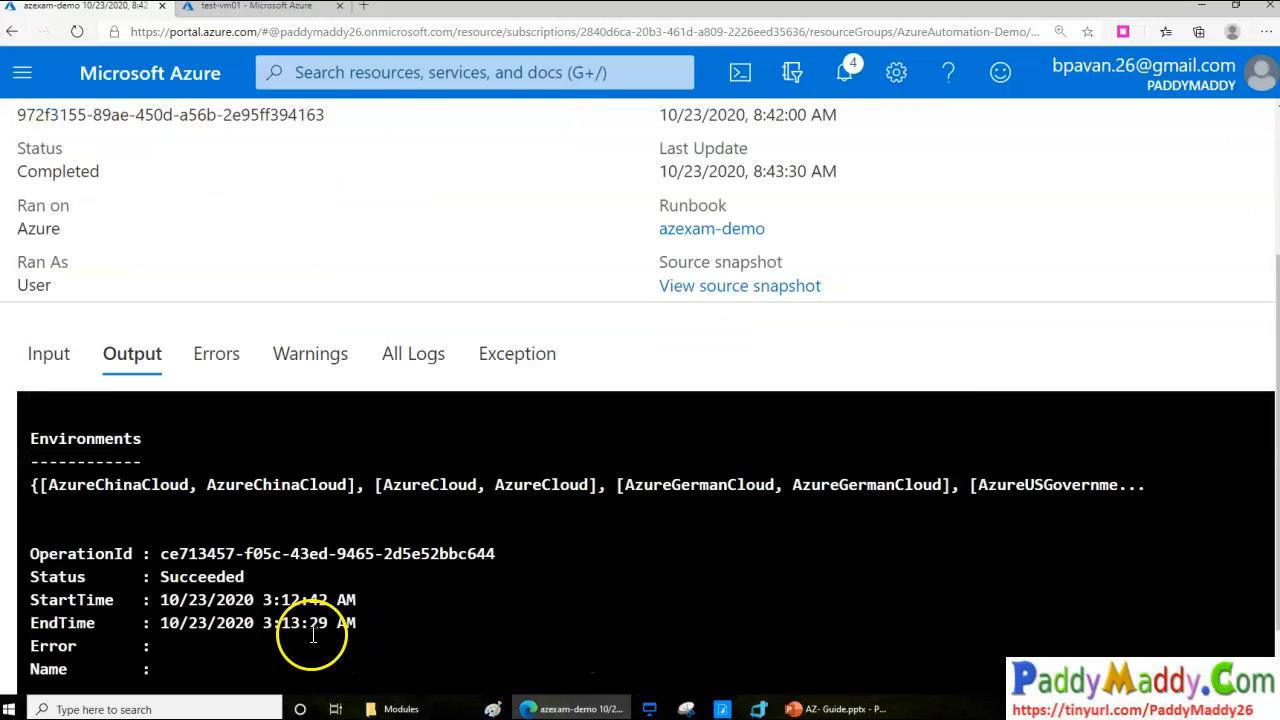
{"action": "left_click_drag", "start_coordinate": [136, 395], "coordinate": [240, 624]}
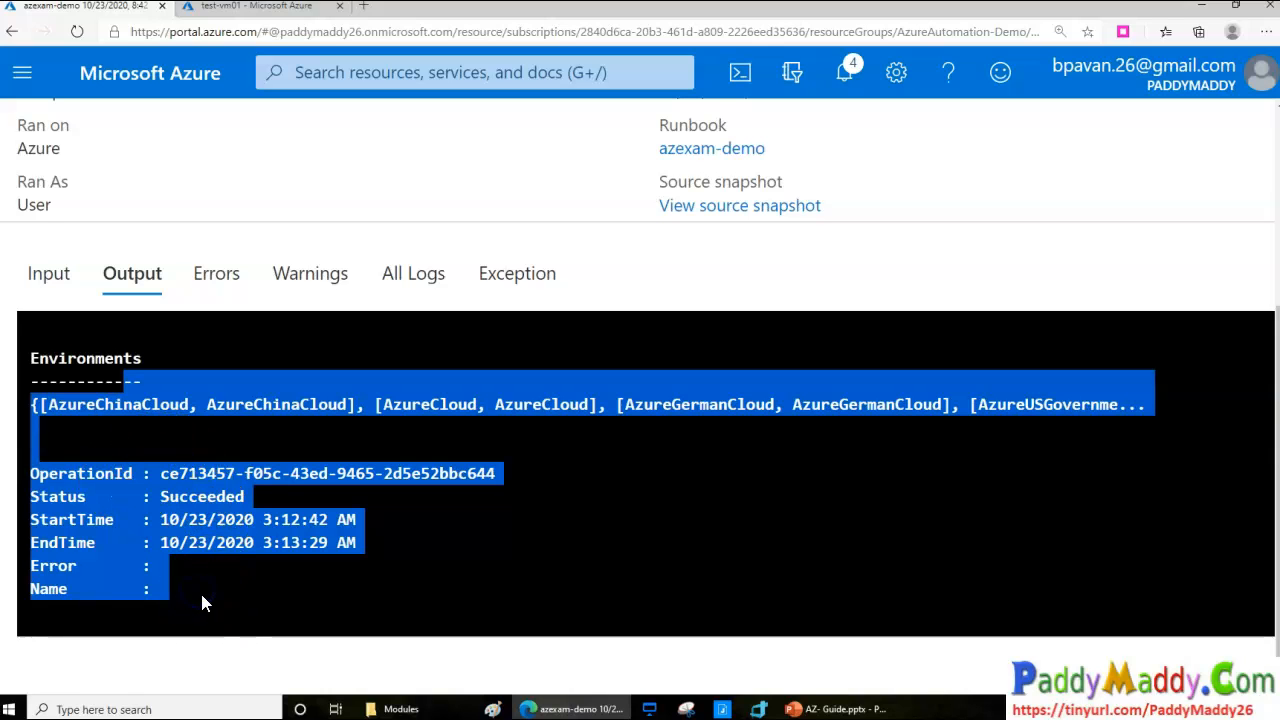
{"action": "left_click", "coordinate": [117, 375]}
{"action": "left_click_drag", "start_coordinate": [102, 380], "coordinate": [170, 608]}
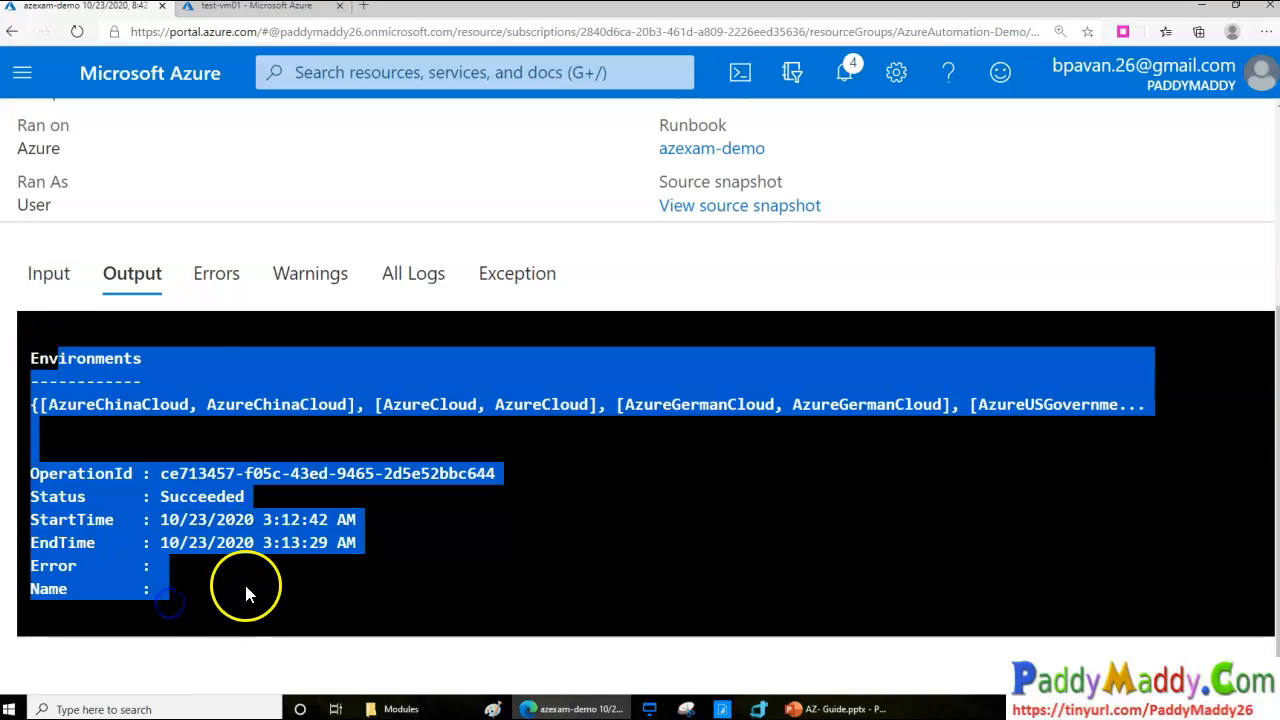
{"action": "scroll", "coordinate": [205, 215], "scroll_direction": "up", "scroll_amount": 3}
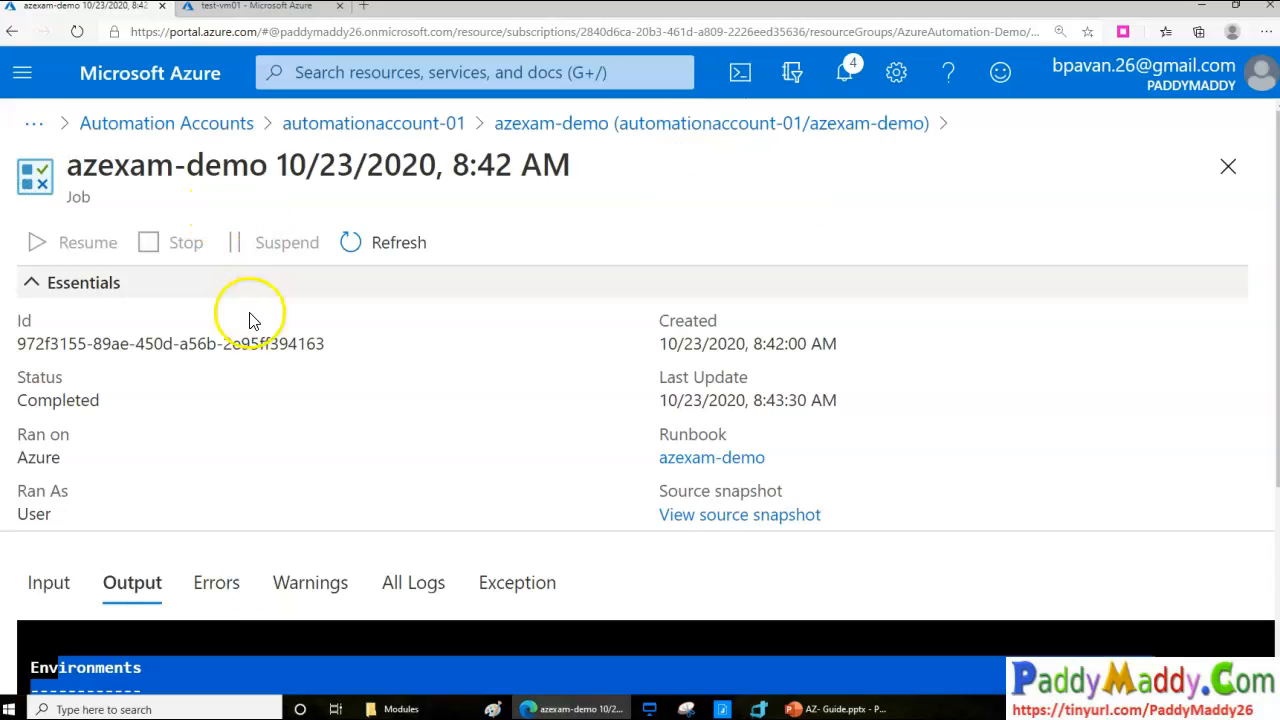
Step: Open test-vm01 from the AzureAutomation-Demo resource group and check the virtual machine's status and properties
{"action": "left_click", "coordinate": [146, 130]}
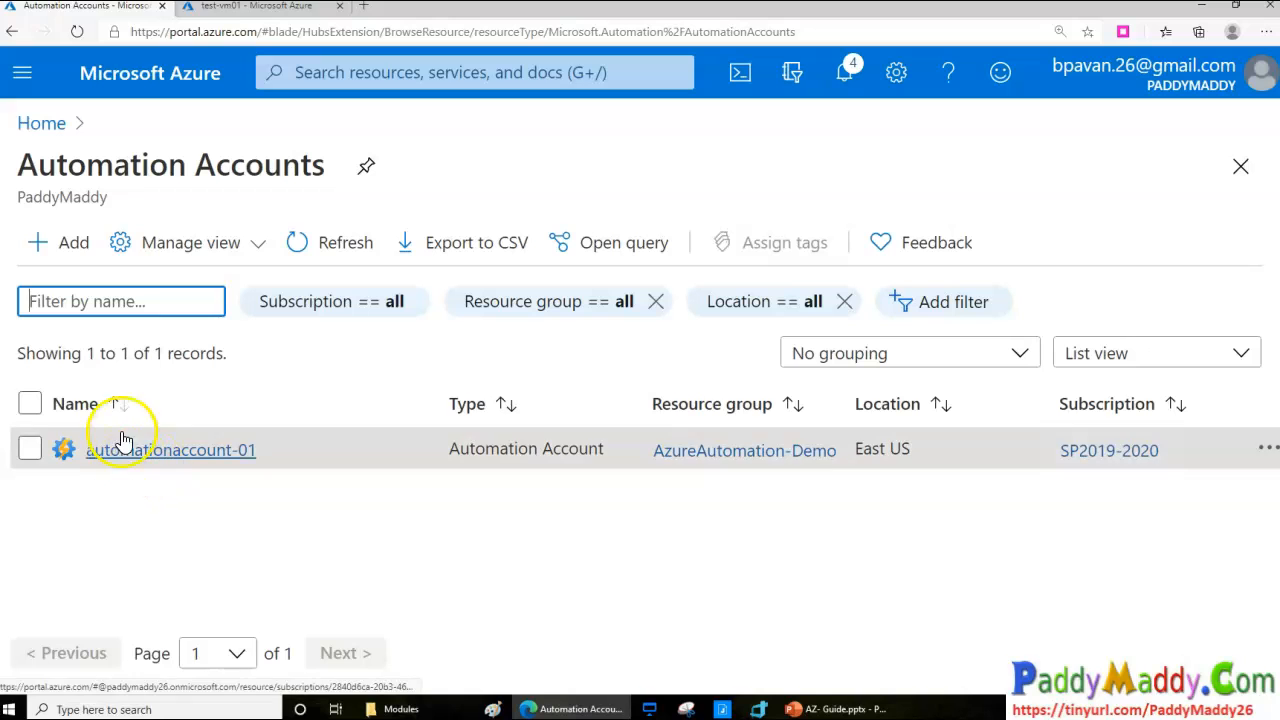
{"action": "left_click", "coordinate": [727, 456]}
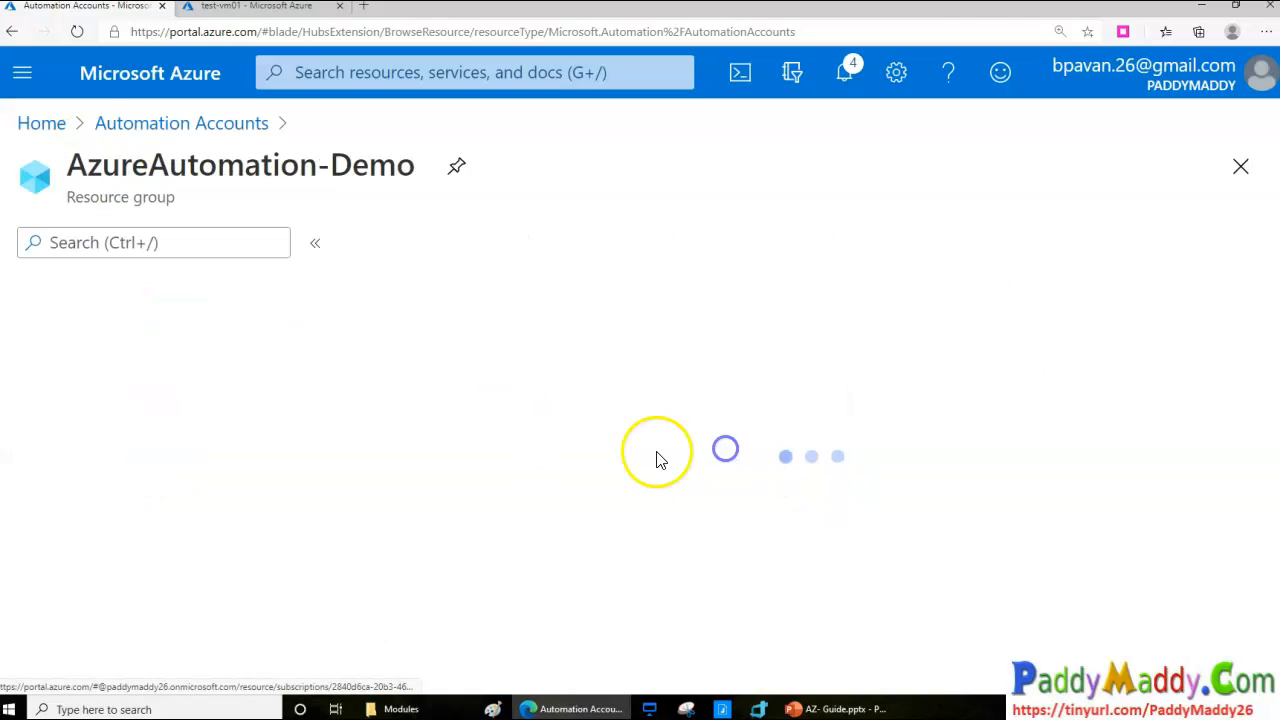
{"action": "scroll", "coordinate": [680, 582], "scroll_direction": "down", "scroll_amount": 10}
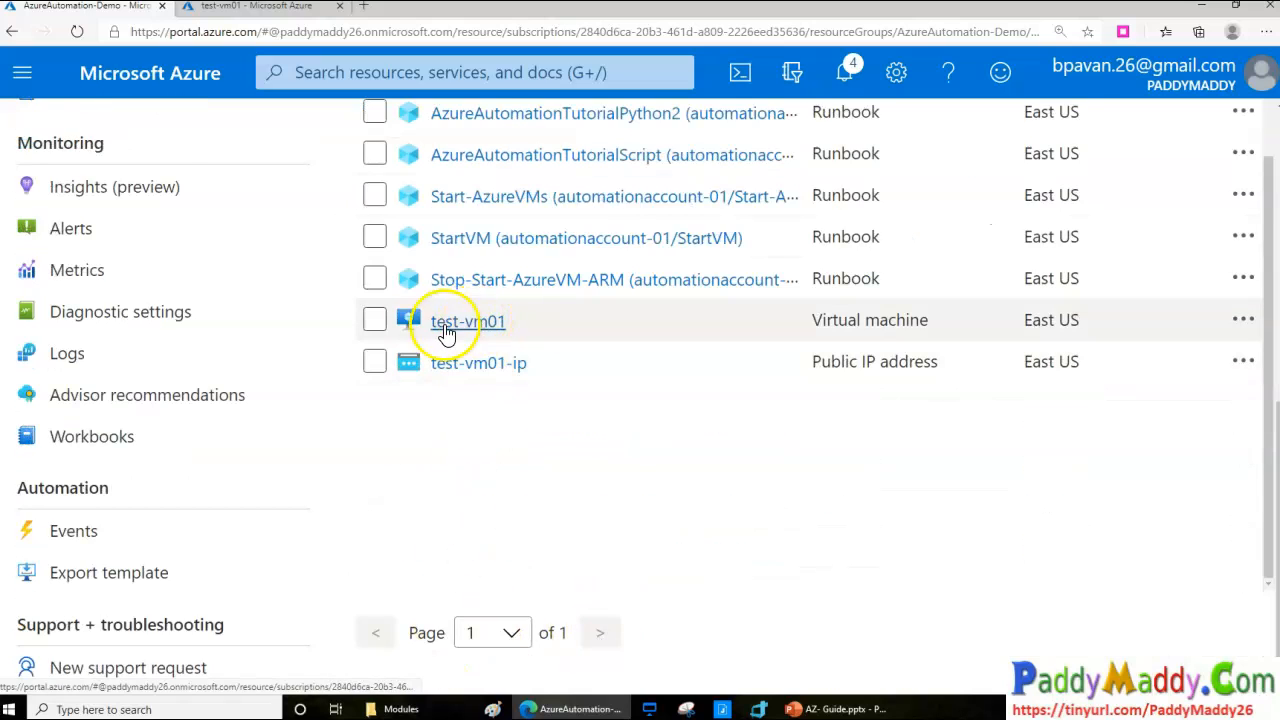
{"action": "left_click", "coordinate": [470, 326]}
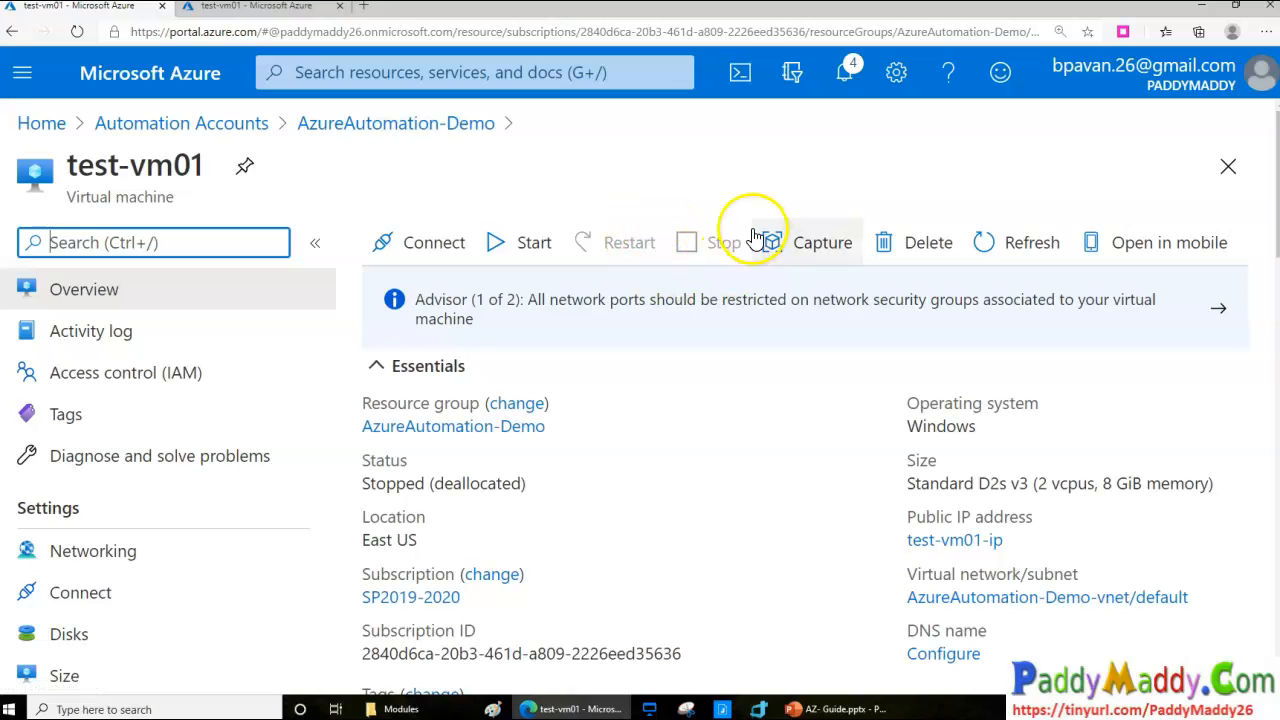
{"action": "scroll", "coordinate": [660, 465], "scroll_direction": "down", "scroll_amount": 5}
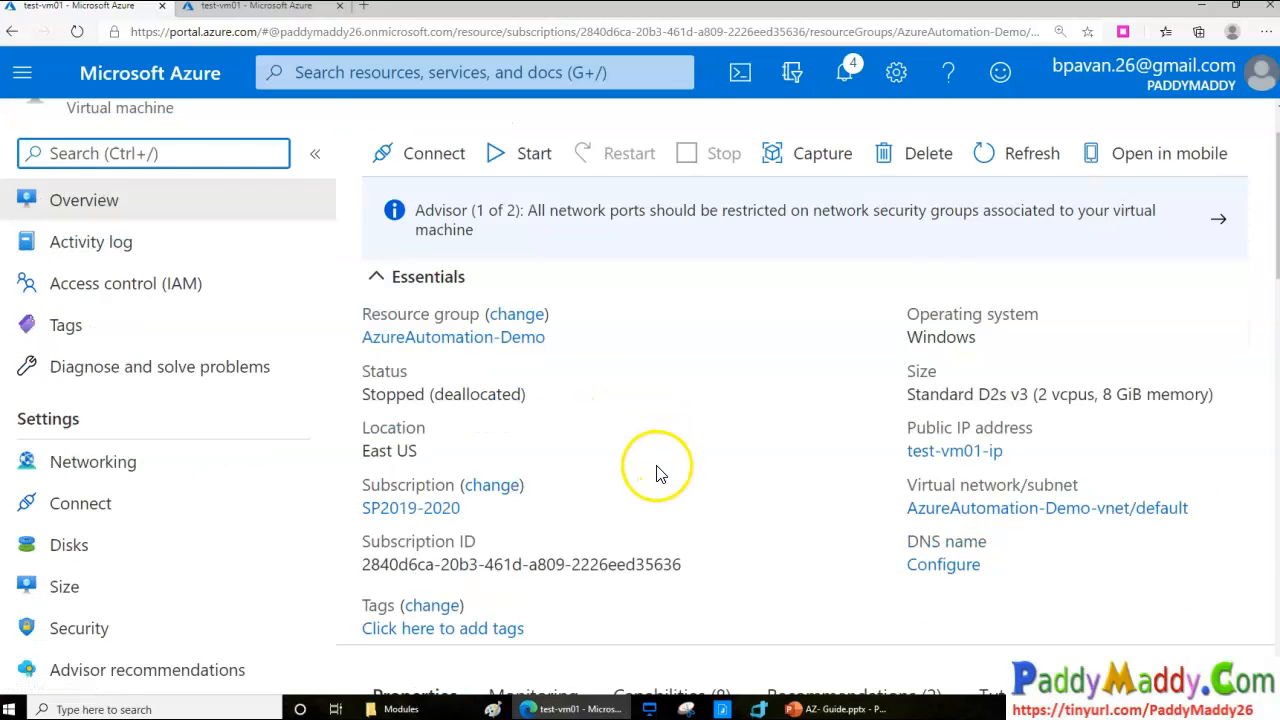
{"action": "scroll", "coordinate": [600, 460], "scroll_direction": "down", "scroll_amount": 4}
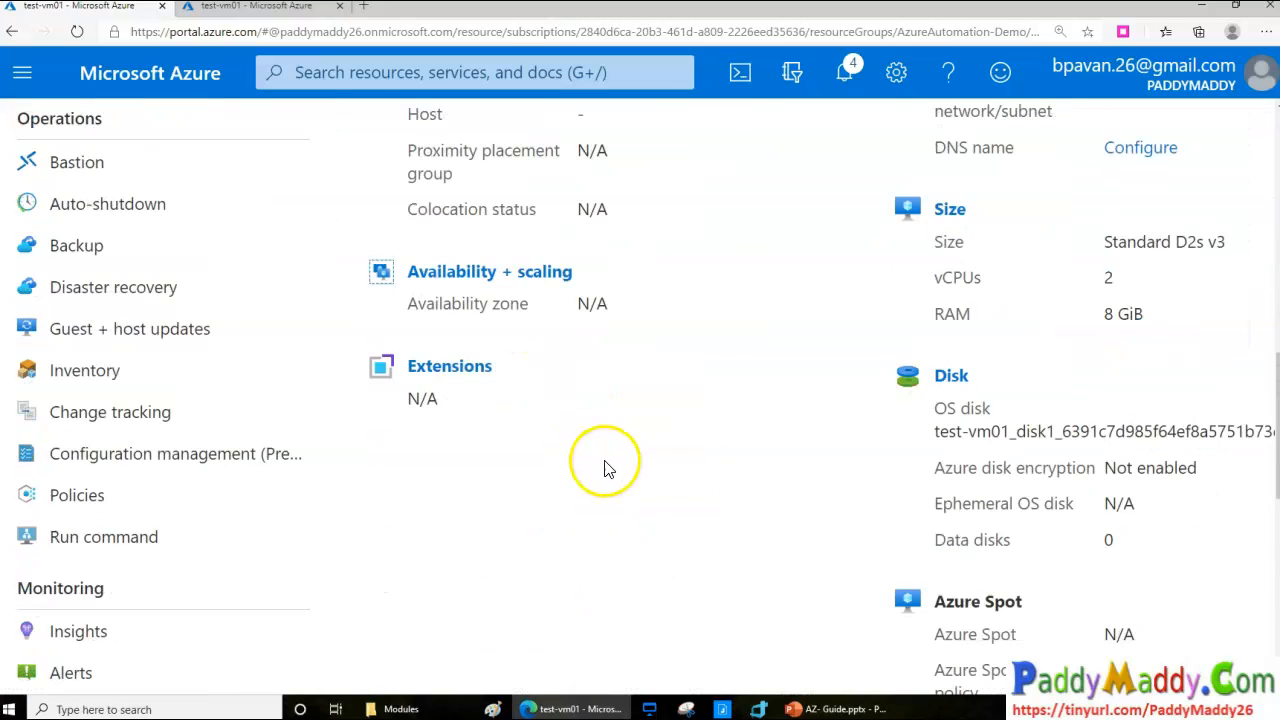
{"action": "scroll", "coordinate": [423, 300], "scroll_direction": "up", "scroll_amount": 6}
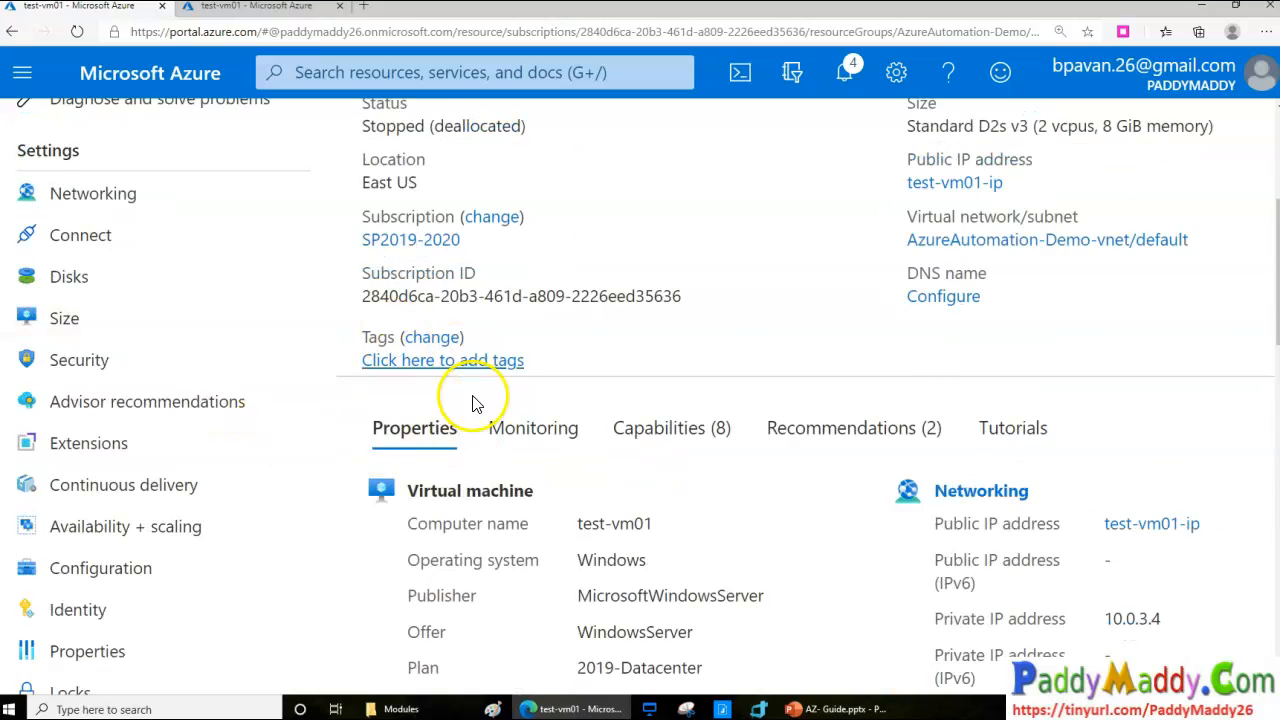
{"action": "scroll", "coordinate": [450, 350], "scroll_direction": "up", "scroll_amount": 3}
{"action": "scroll", "coordinate": [380, 370], "scroll_direction": "down", "scroll_amount": 1}
{"action": "scroll", "coordinate": [260, 280], "scroll_direction": "up", "scroll_amount": 1}
Step: Return to automationaccount-01, examine its job statistics for the last 24 hours, and open the account's job list
{"action": "left_click", "coordinate": [203, 125]}
{"action": "left_click", "coordinate": [154, 452]}
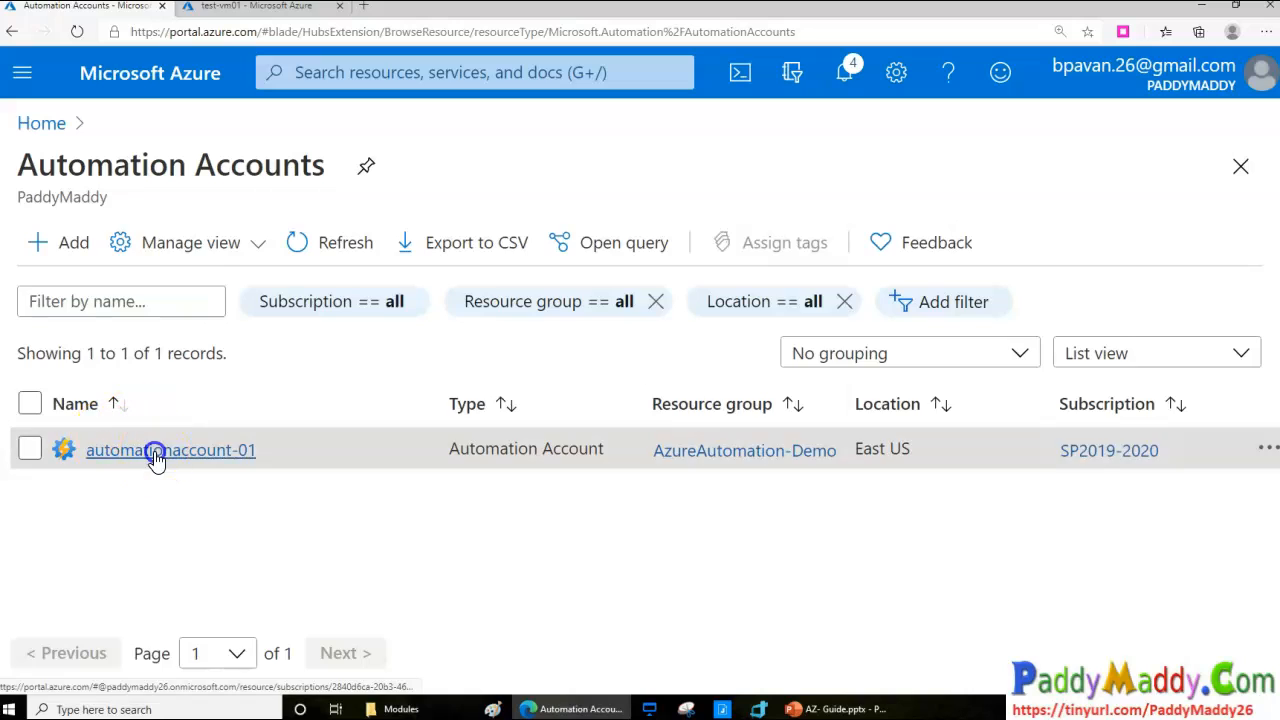
{"action": "scroll", "coordinate": [790, 537], "scroll_direction": "down", "scroll_amount": 1}
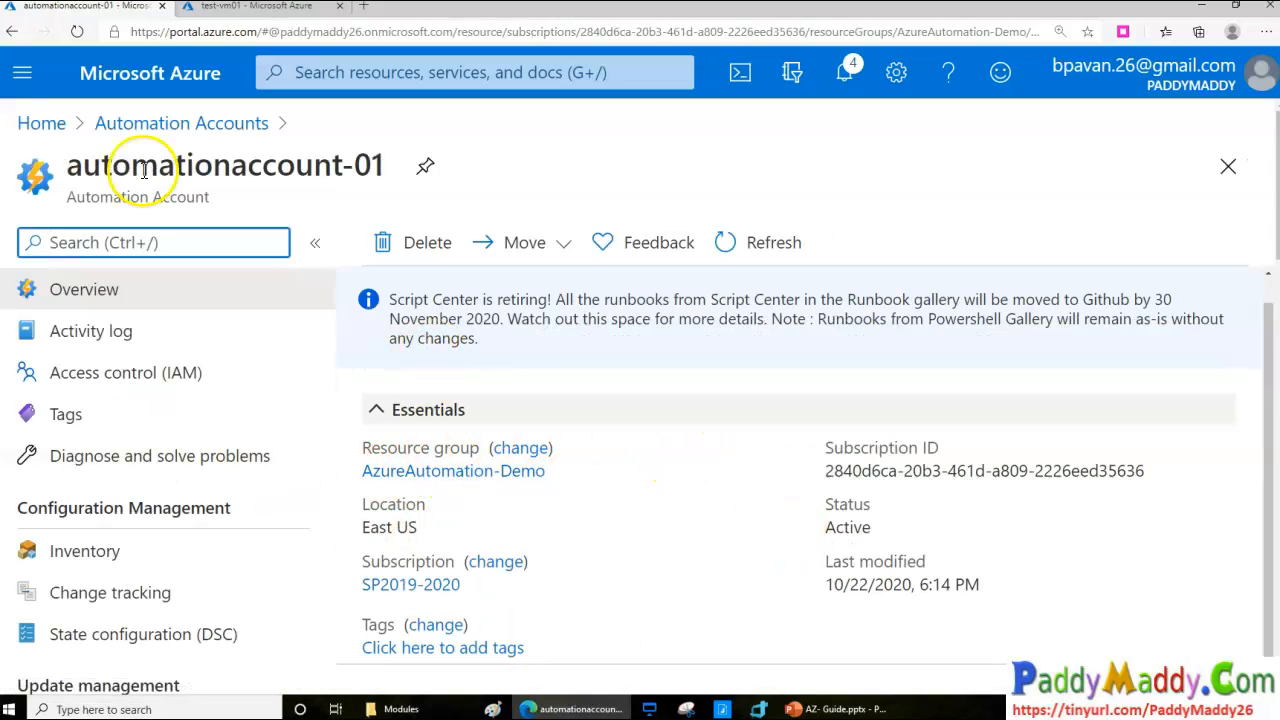
{"action": "scroll", "coordinate": [603, 571], "scroll_direction": "down", "scroll_amount": 5}
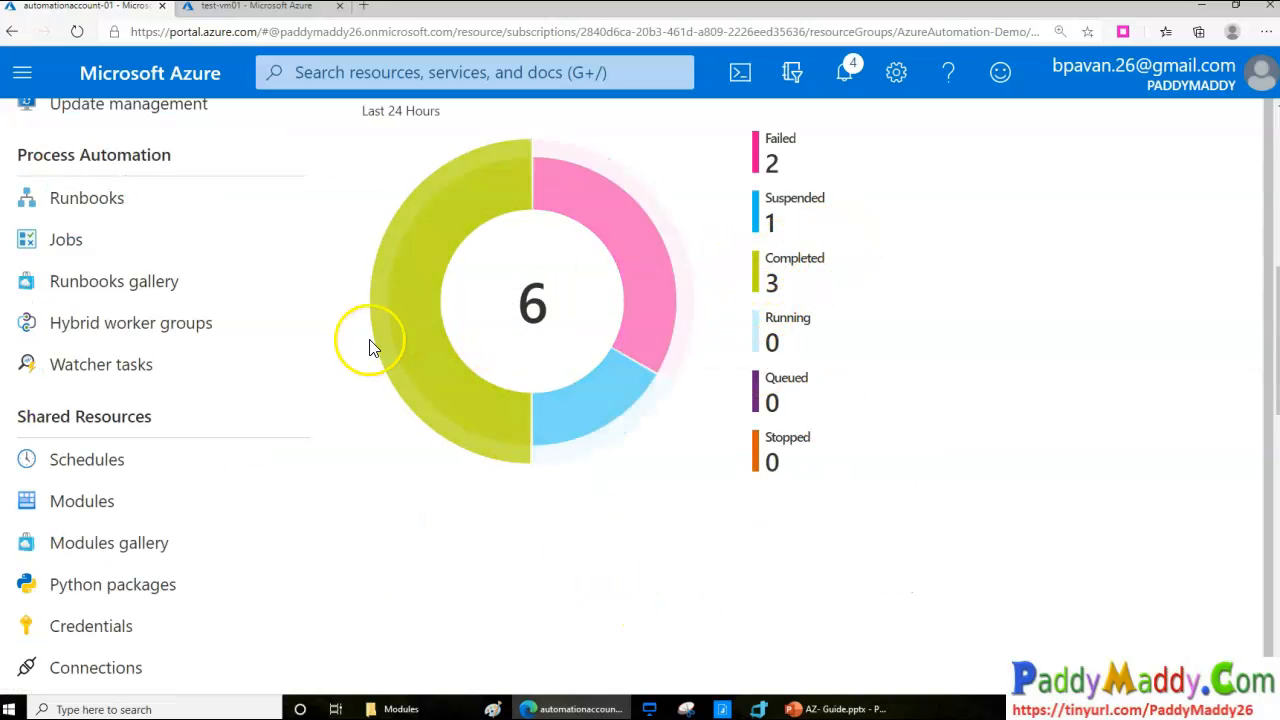
{"action": "left_click", "coordinate": [781, 267]}
{"action": "scroll", "coordinate": [396, 508], "scroll_direction": "down", "scroll_amount": 5}
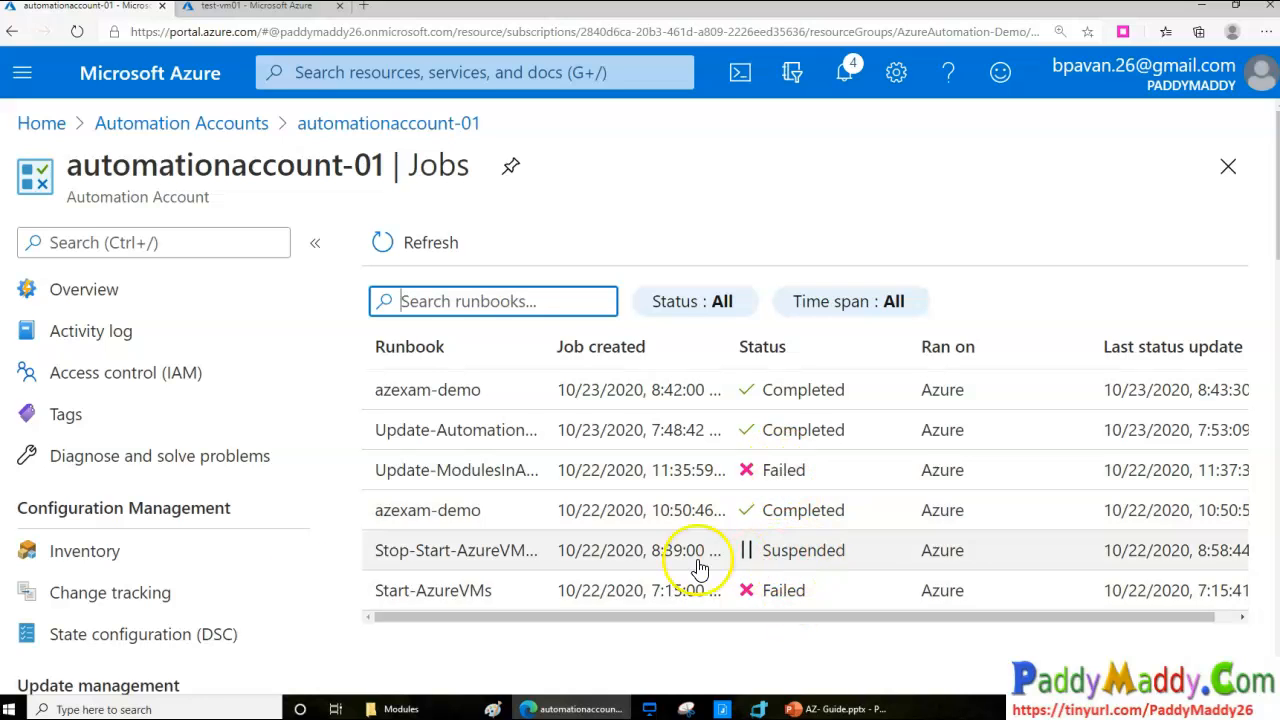
Step: Review the automation account's runbook list and return to its overview to examine the job statistics for the last 24 hours
{"action": "scroll", "coordinate": [128, 540], "scroll_direction": "down", "scroll_amount": 5}
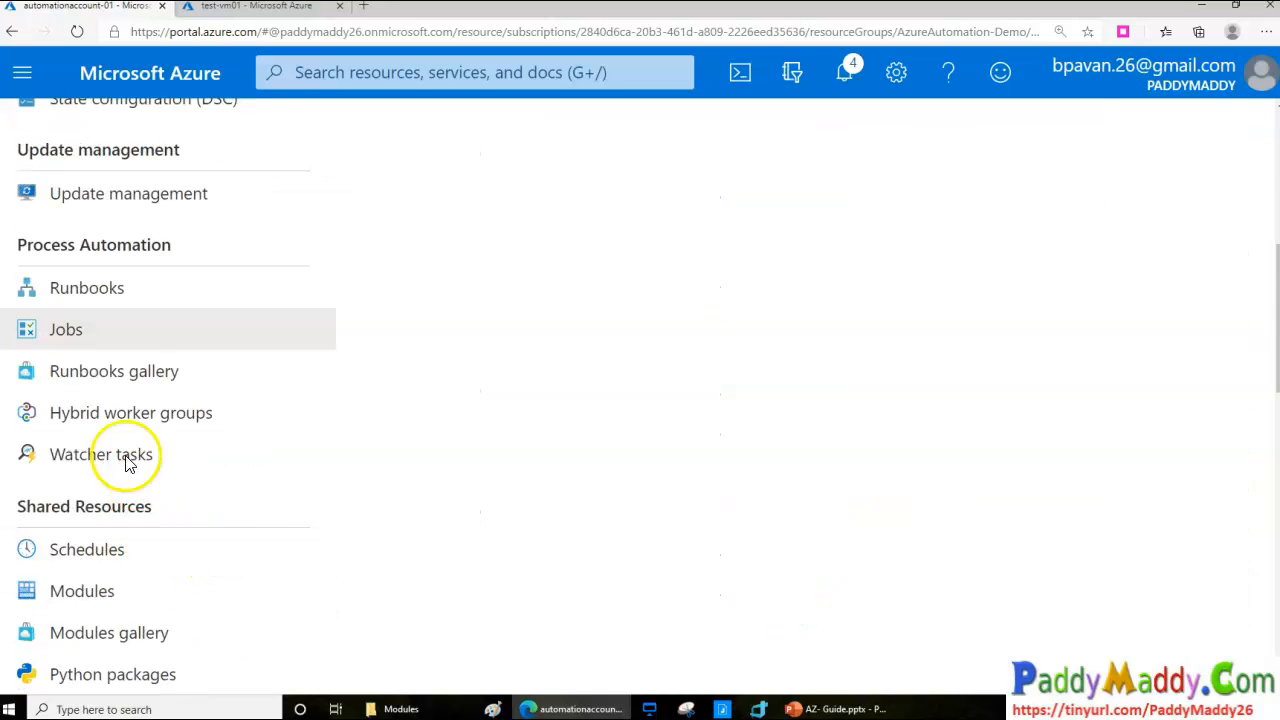
{"action": "left_click", "coordinate": [106, 287]}
{"action": "scroll", "coordinate": [386, 451], "scroll_direction": "up", "scroll_amount": 4}
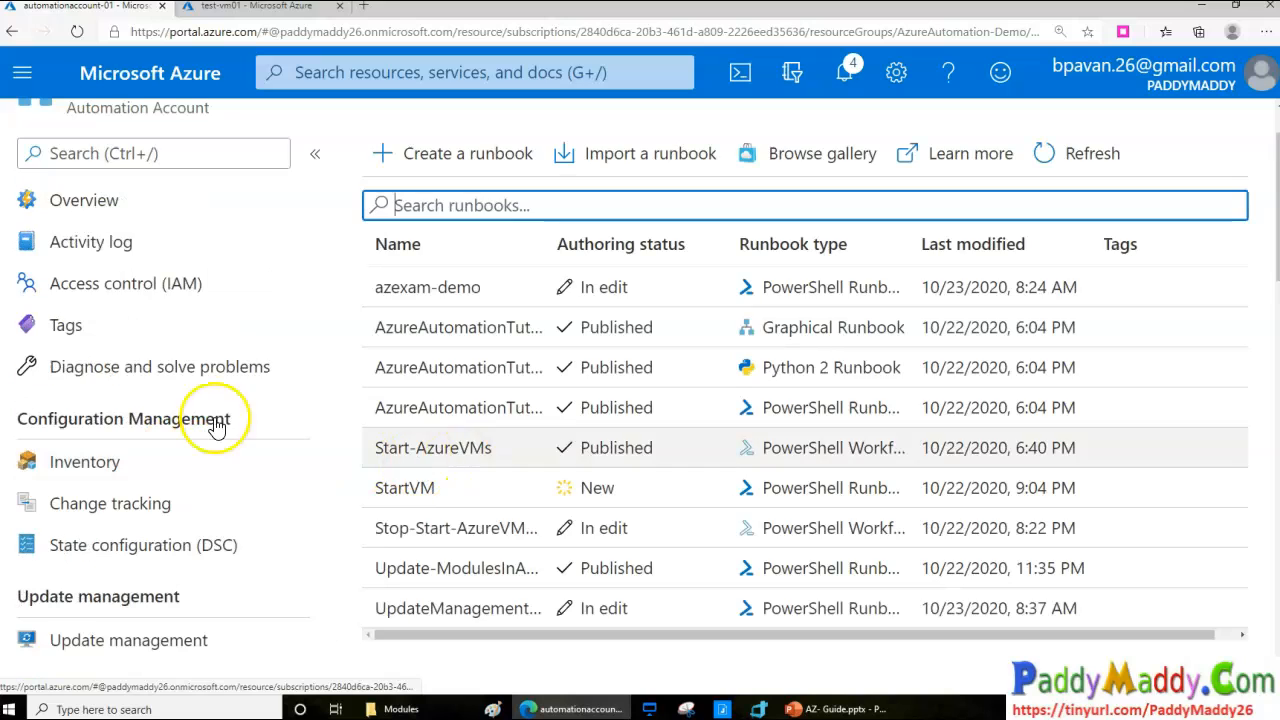
{"action": "left_click", "coordinate": [97, 214]}
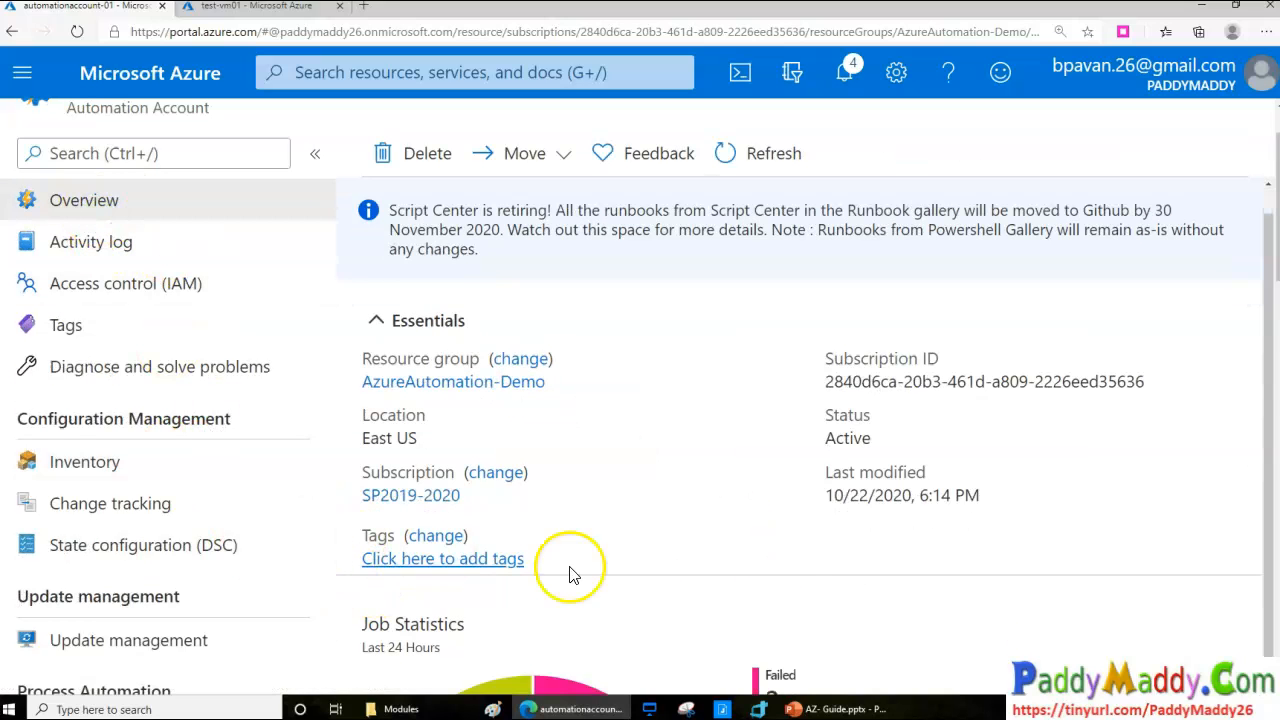
{"action": "scroll", "coordinate": [570, 575], "scroll_direction": "down", "scroll_amount": 3}
{"action": "scroll", "coordinate": [569, 480], "scroll_direction": "down", "scroll_amount": 2}
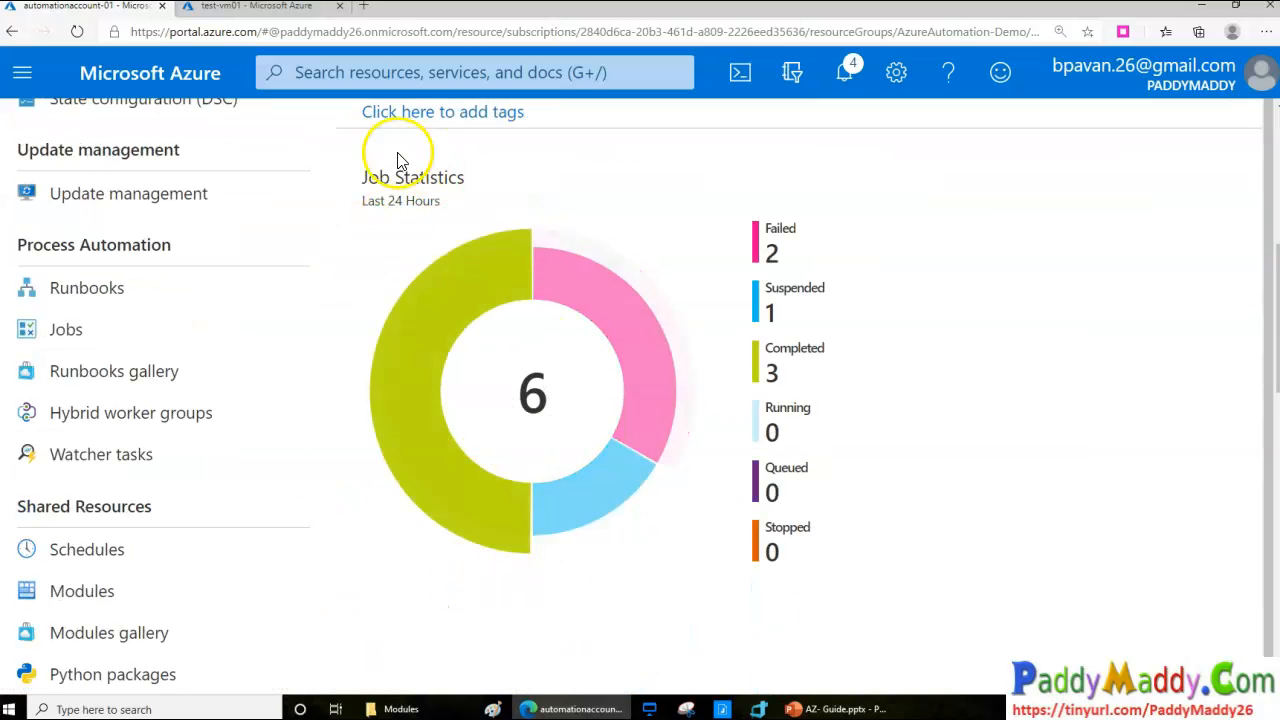
{"action": "mouse_move", "coordinate": [452, 515]}
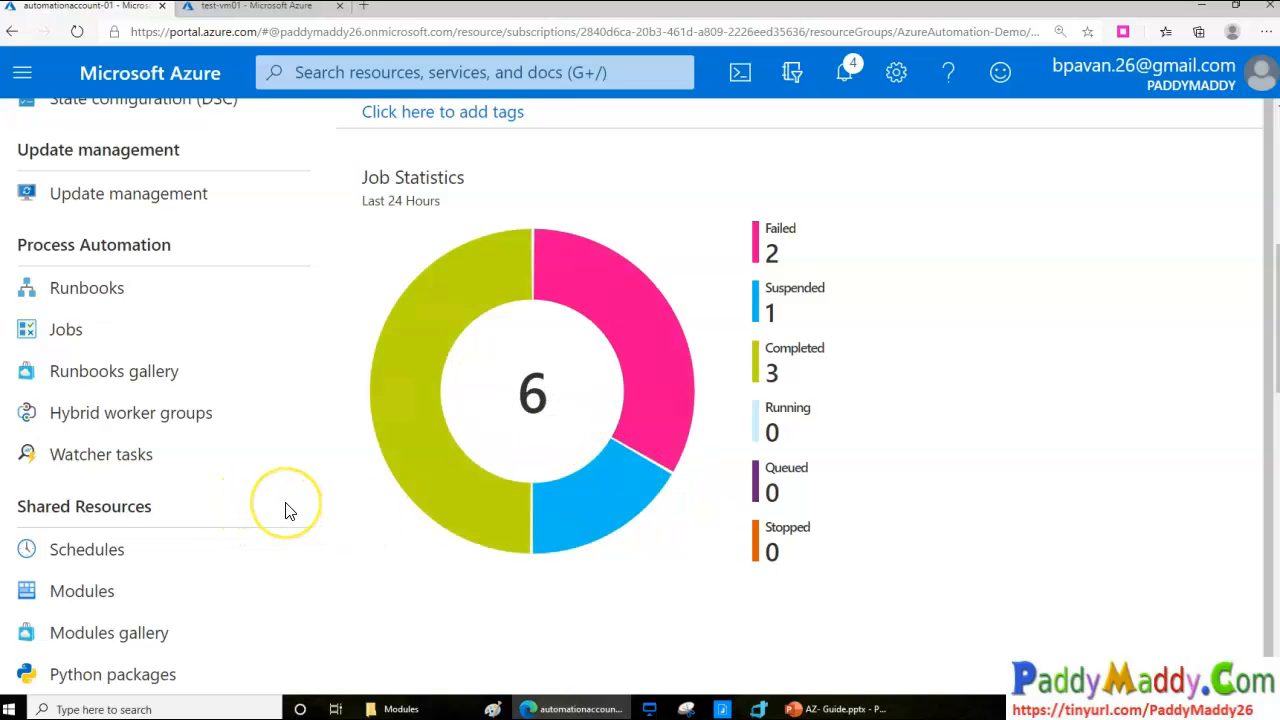
Step: Look over the automation account's shared resources, related resources and account settings, and open its Update management page
{"action": "scroll", "coordinate": [285, 511], "scroll_direction": "down", "scroll_amount": 7}
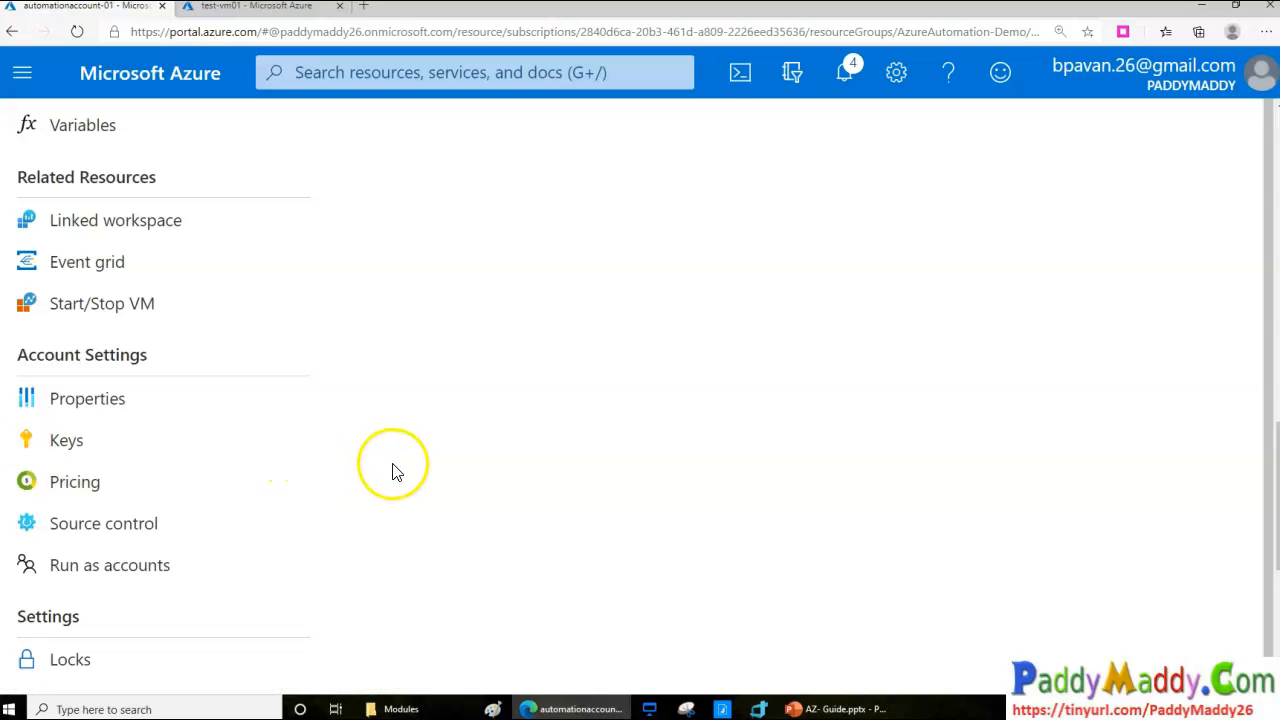
{"action": "scroll", "coordinate": [163, 374], "scroll_direction": "up", "scroll_amount": 4}
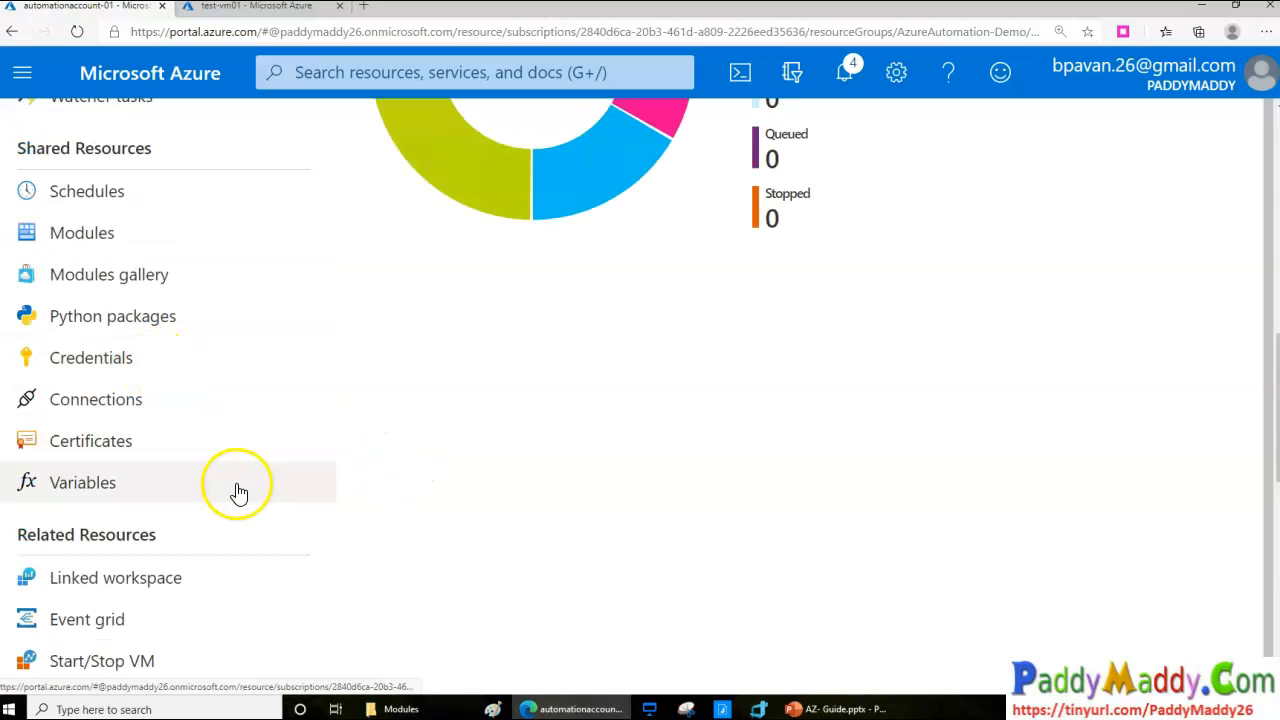
{"action": "scroll", "coordinate": [245, 492], "scroll_direction": "up", "scroll_amount": 5}
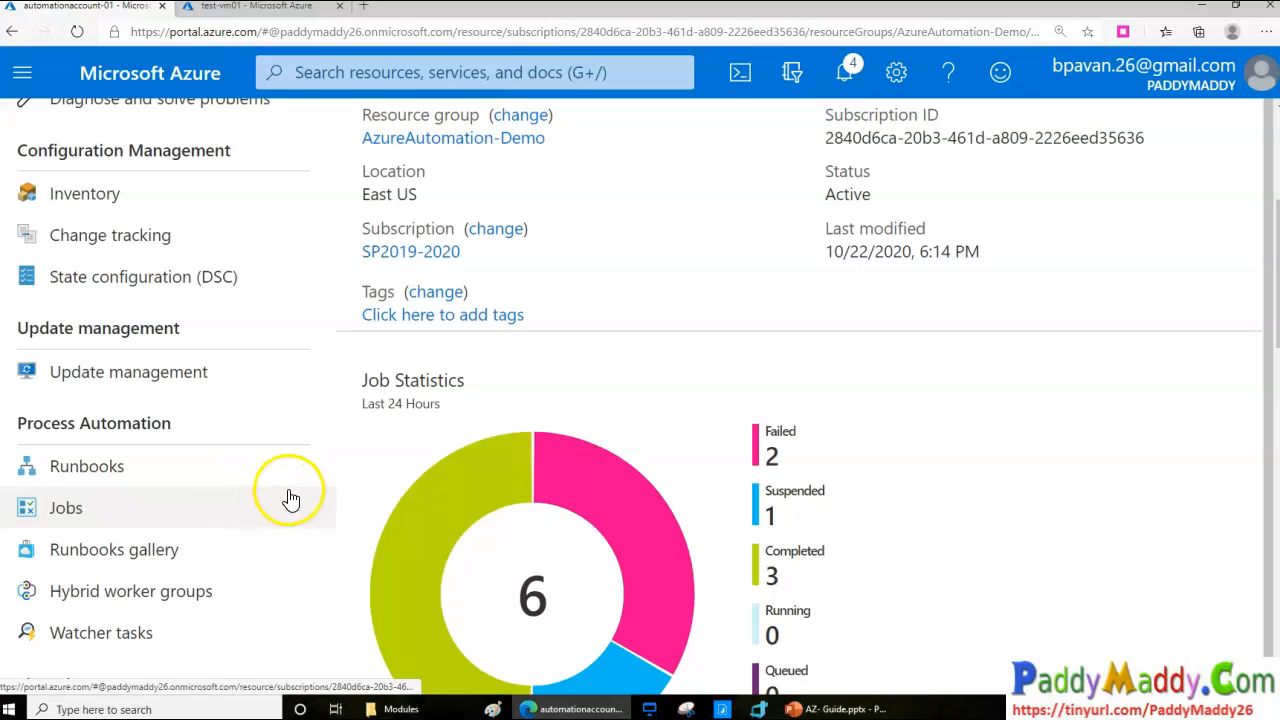
{"action": "left_click", "coordinate": [75, 375]}
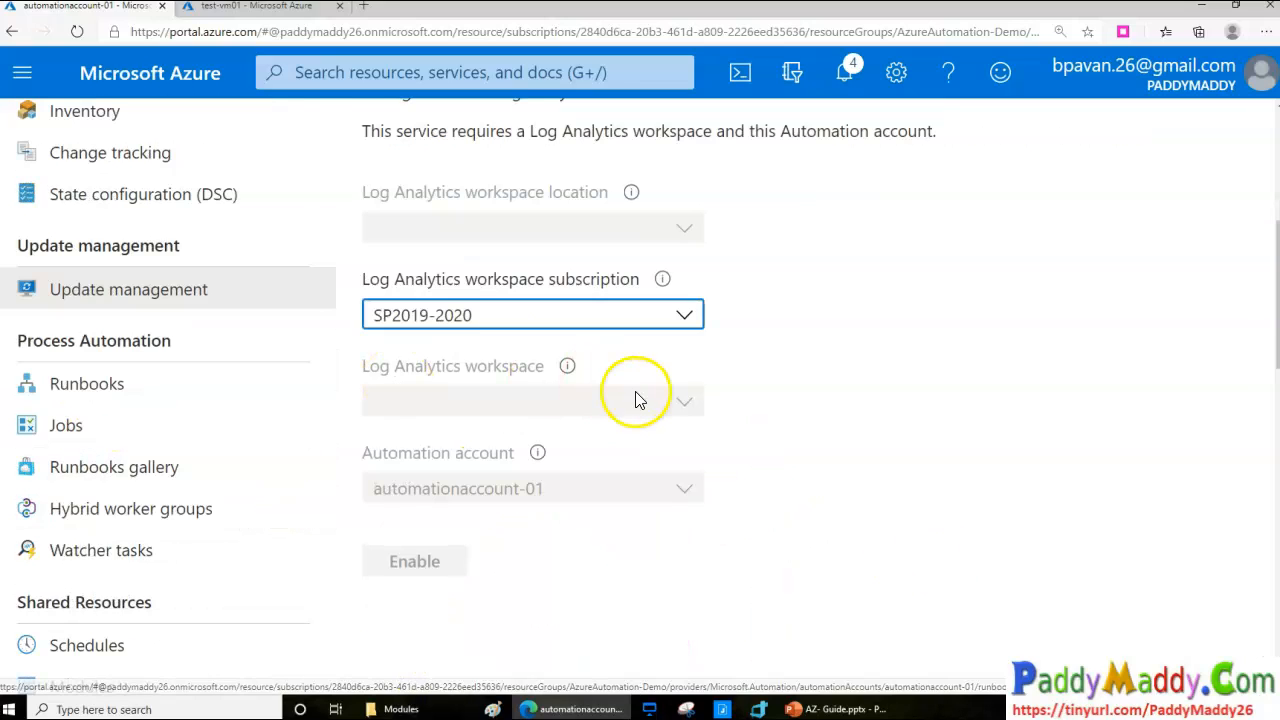